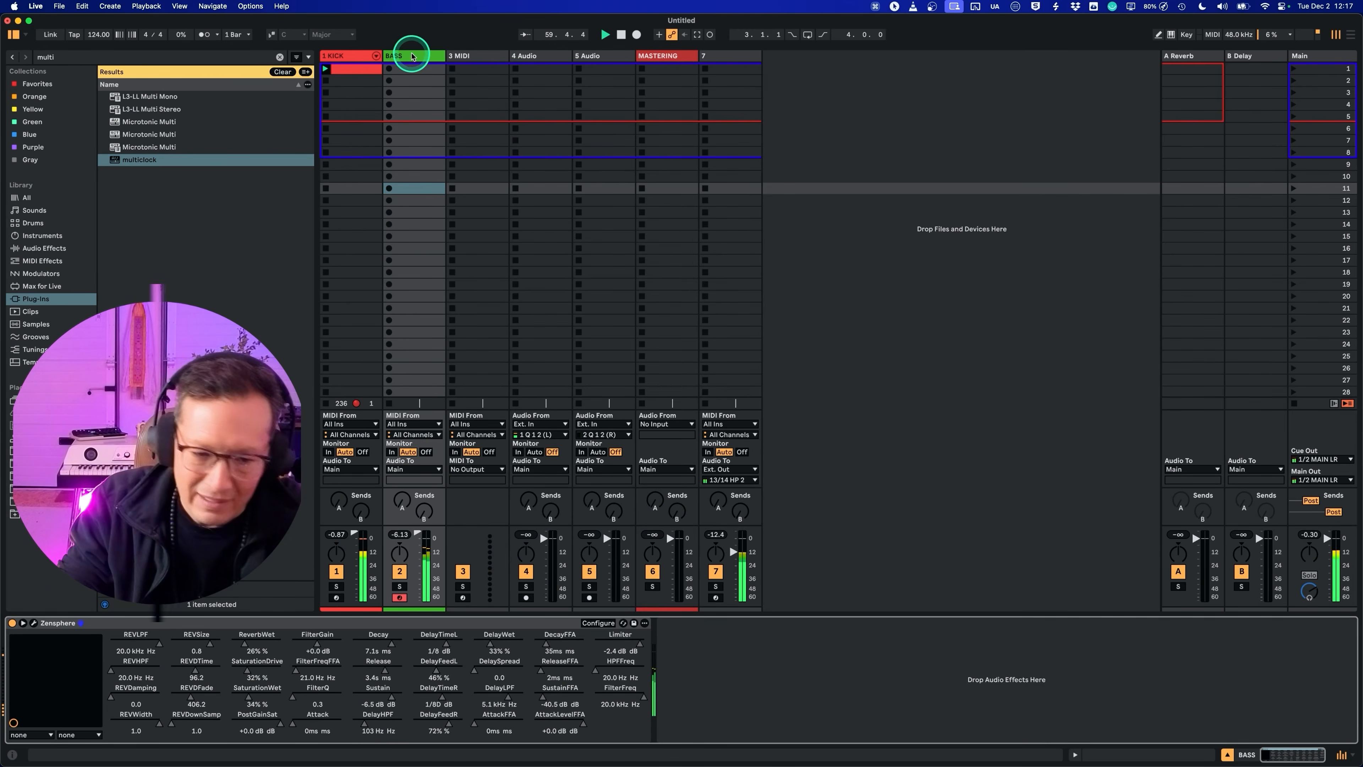
# Step: Open Zensphere on the BASS track and shape its VCF envelope with low frequency intensity, 387 ms decay and -28.0 dB sustain
pyautogui.click(36, 624)
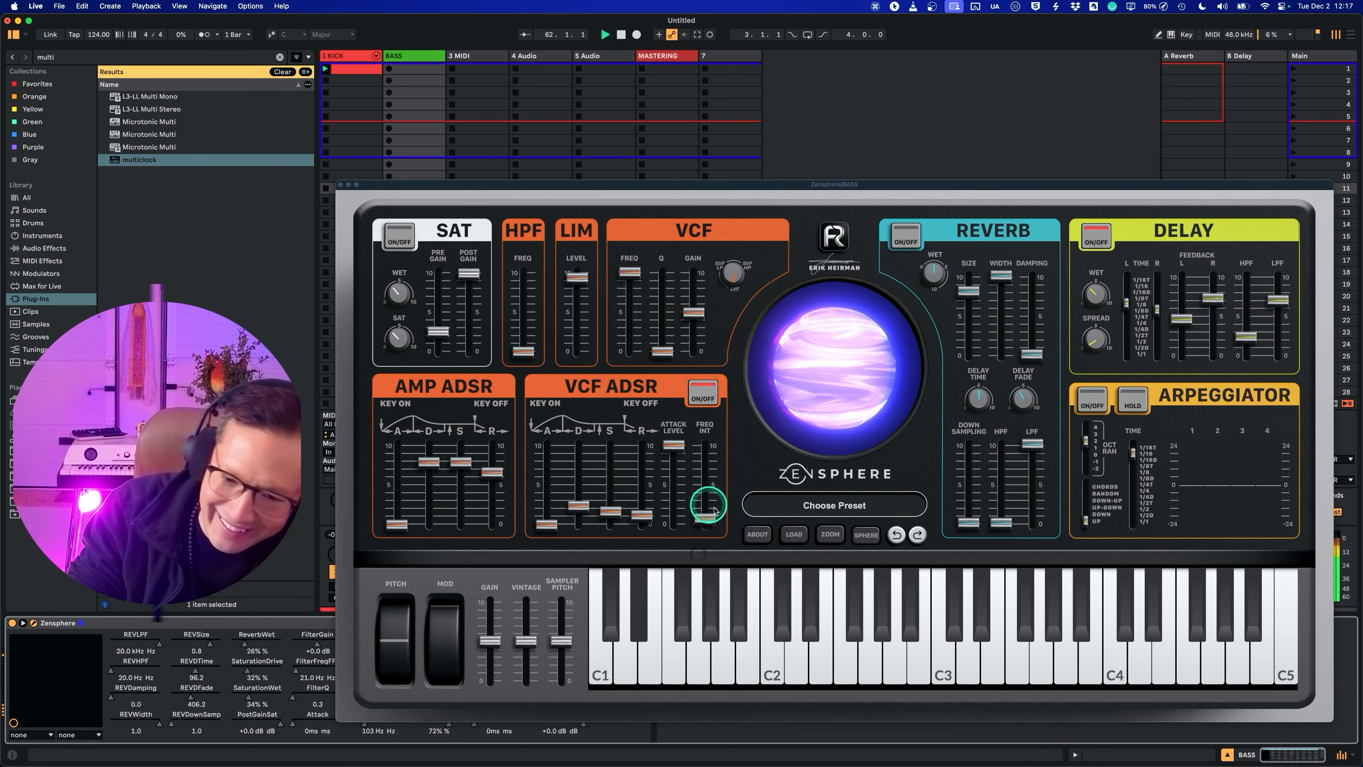
pyautogui.moveTo(708, 519); pyautogui.dragTo(692, 276)
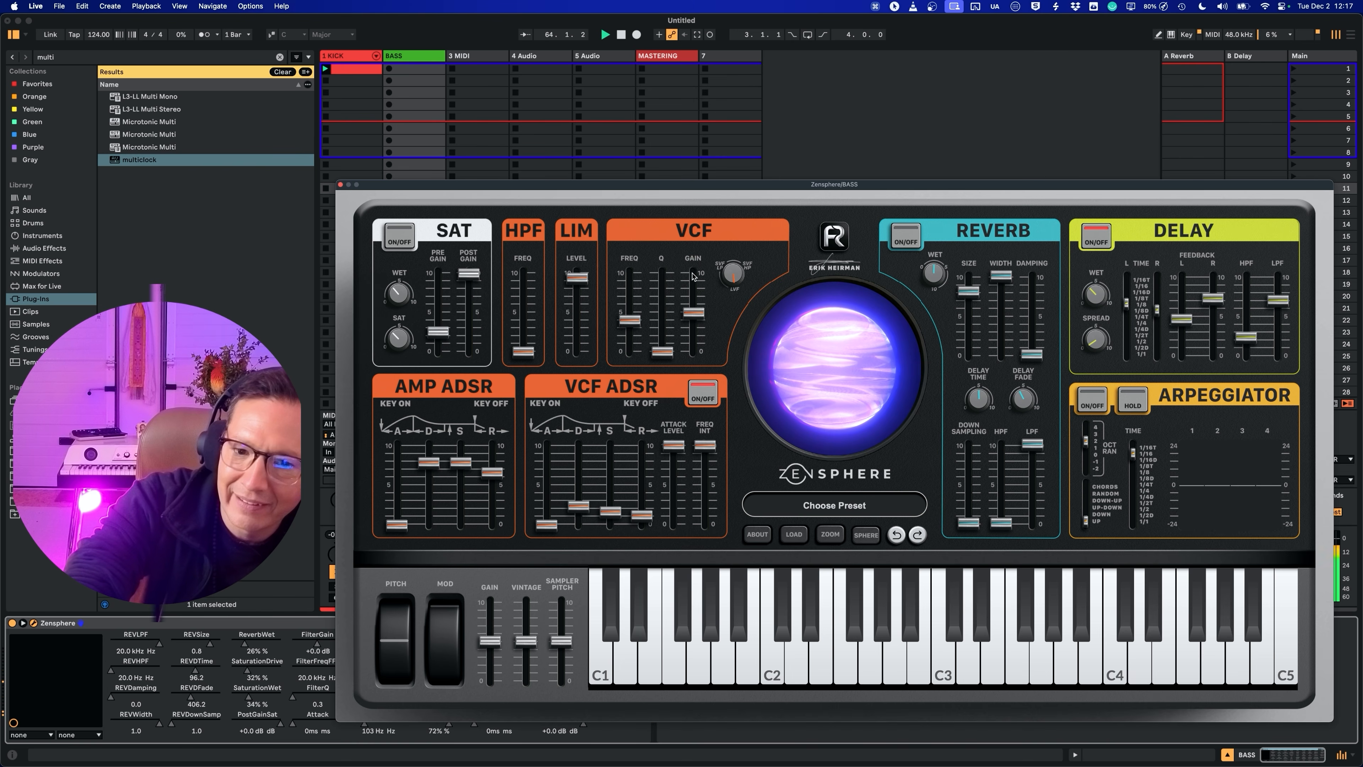
pyautogui.click(698, 596)
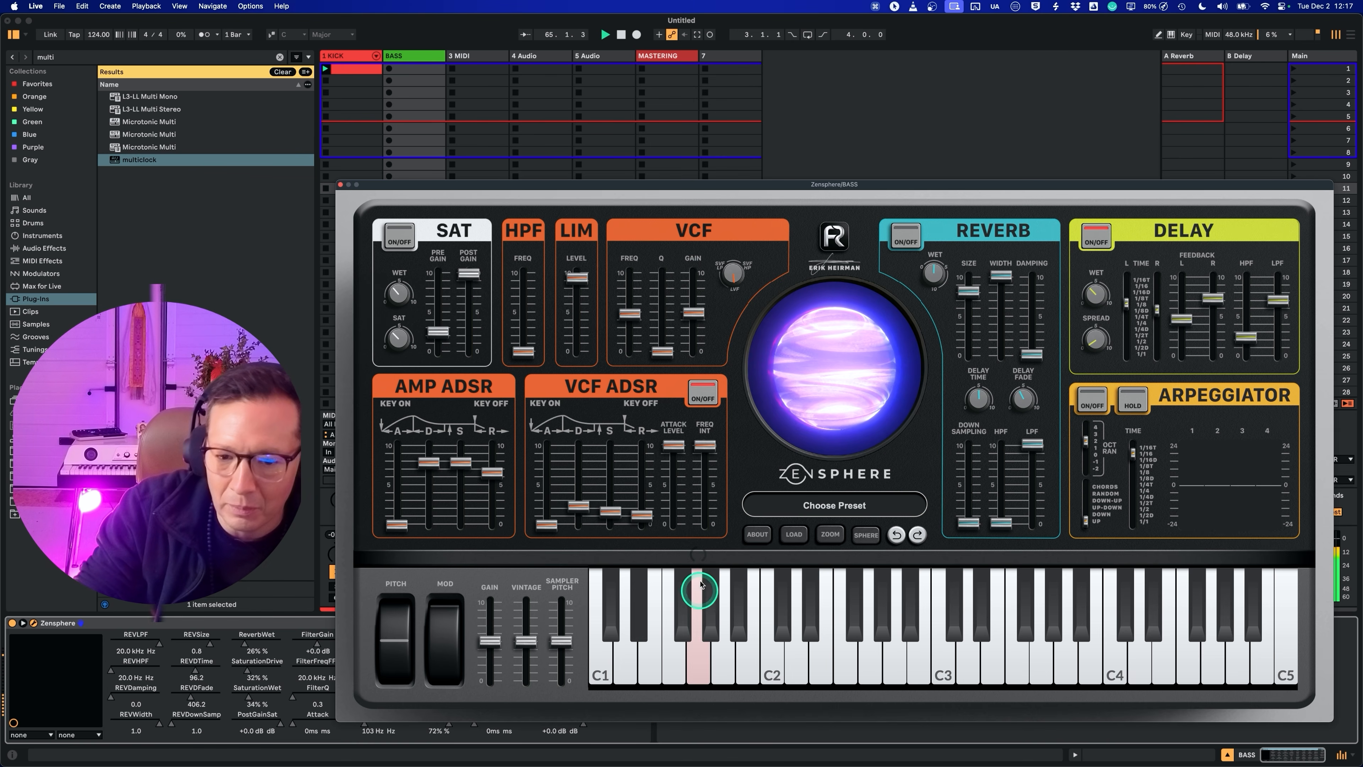
pyautogui.moveTo(706, 461); pyautogui.dragTo(716, 529)
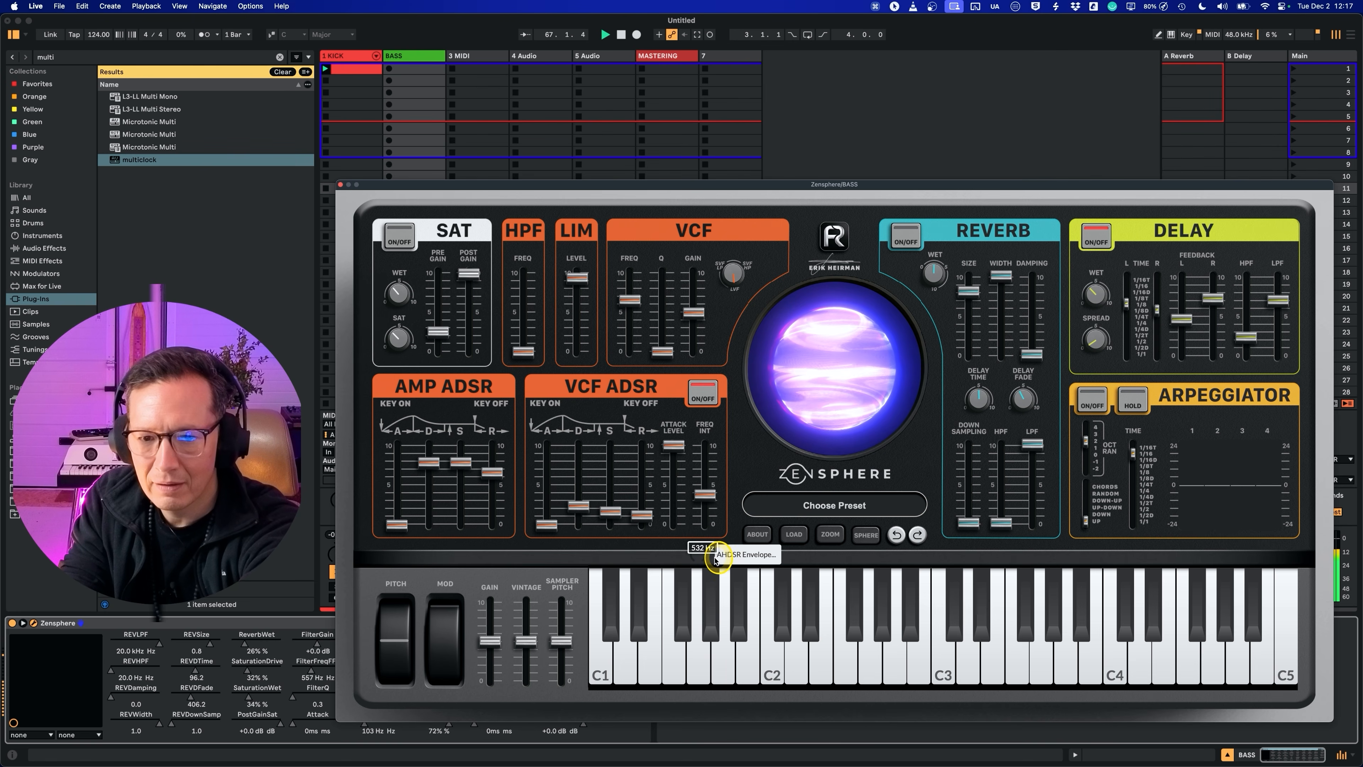
pyautogui.moveTo(578, 511); pyautogui.dragTo(578, 478)
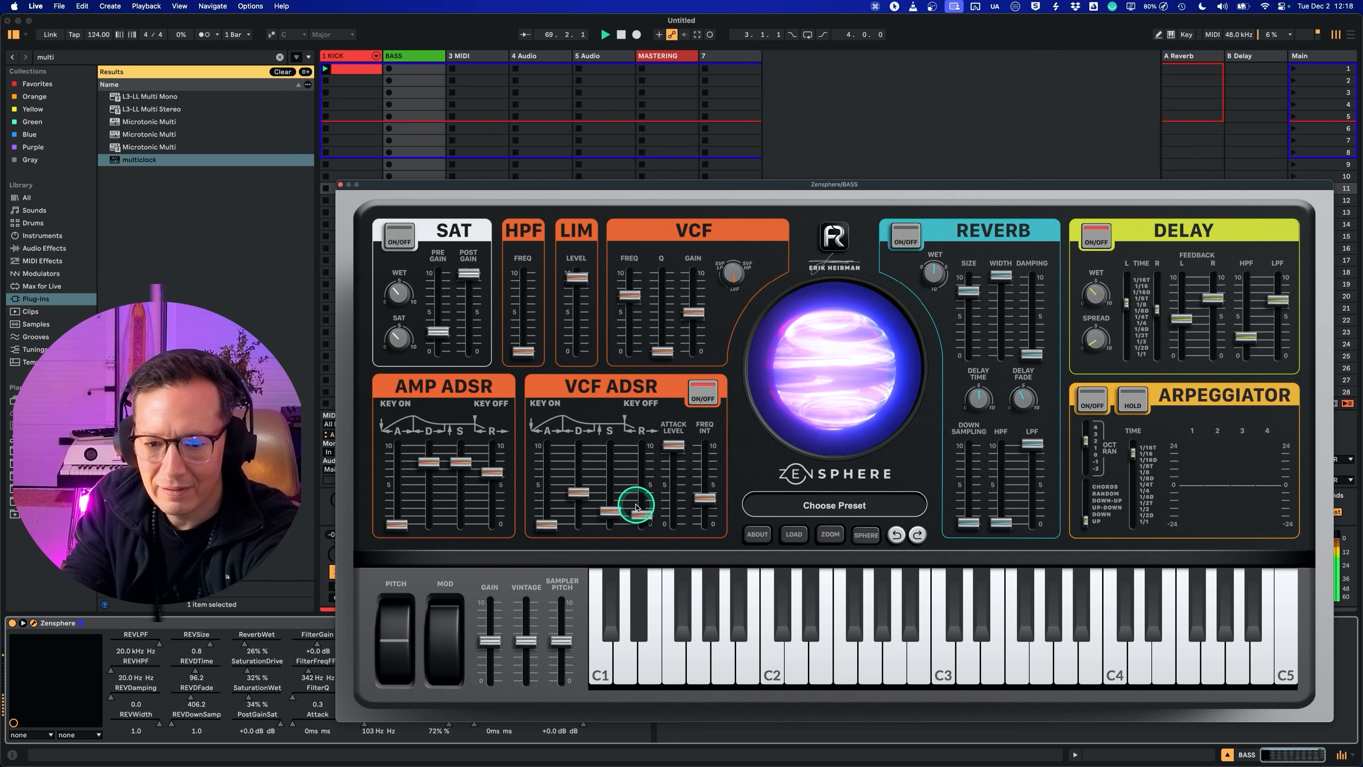
pyautogui.moveTo(706, 497); pyautogui.dragTo(709, 528)
pyautogui.moveTo(615, 513); pyautogui.dragTo(711, 524)
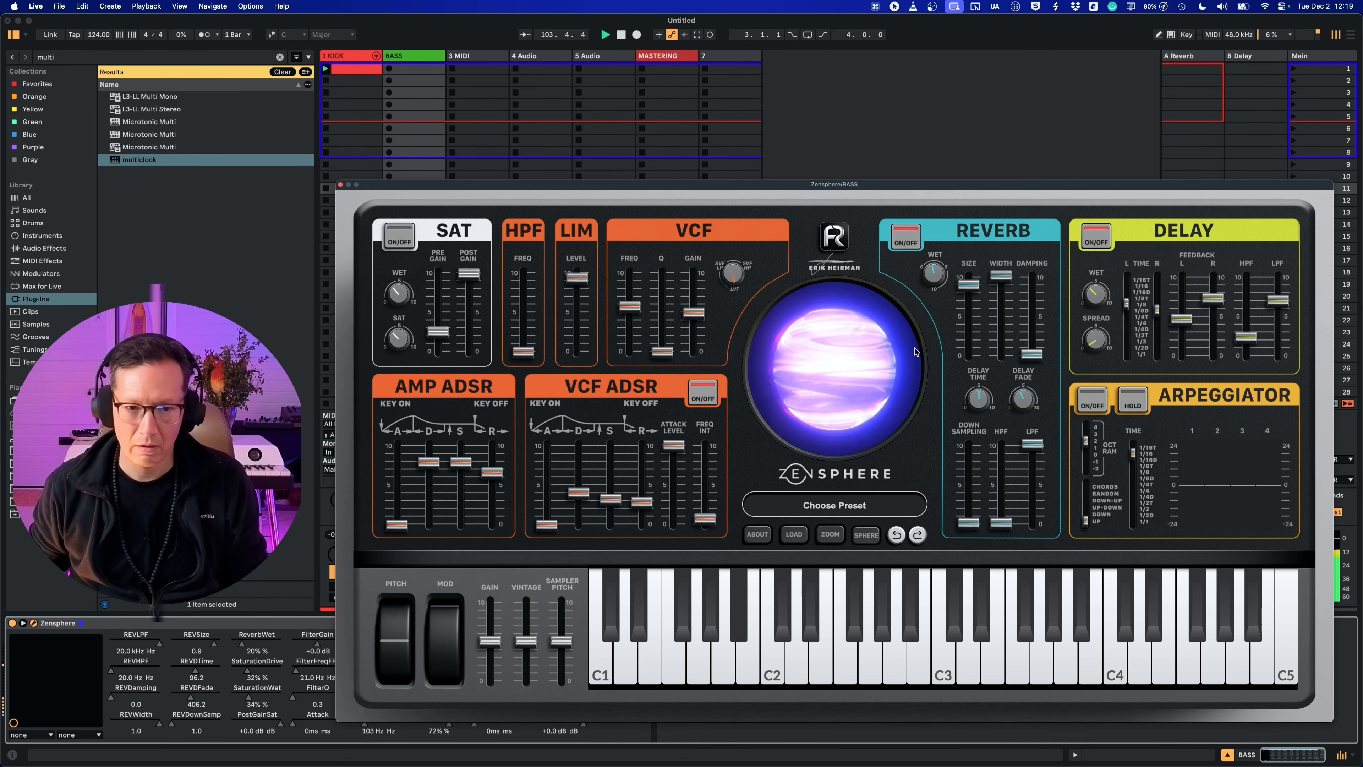
# Step: Bring up the Main track's devices, hide the plug-in window, and reset the Main peak level indicator
pyautogui.moveTo(587, 184); pyautogui.dragTo(448, 101)
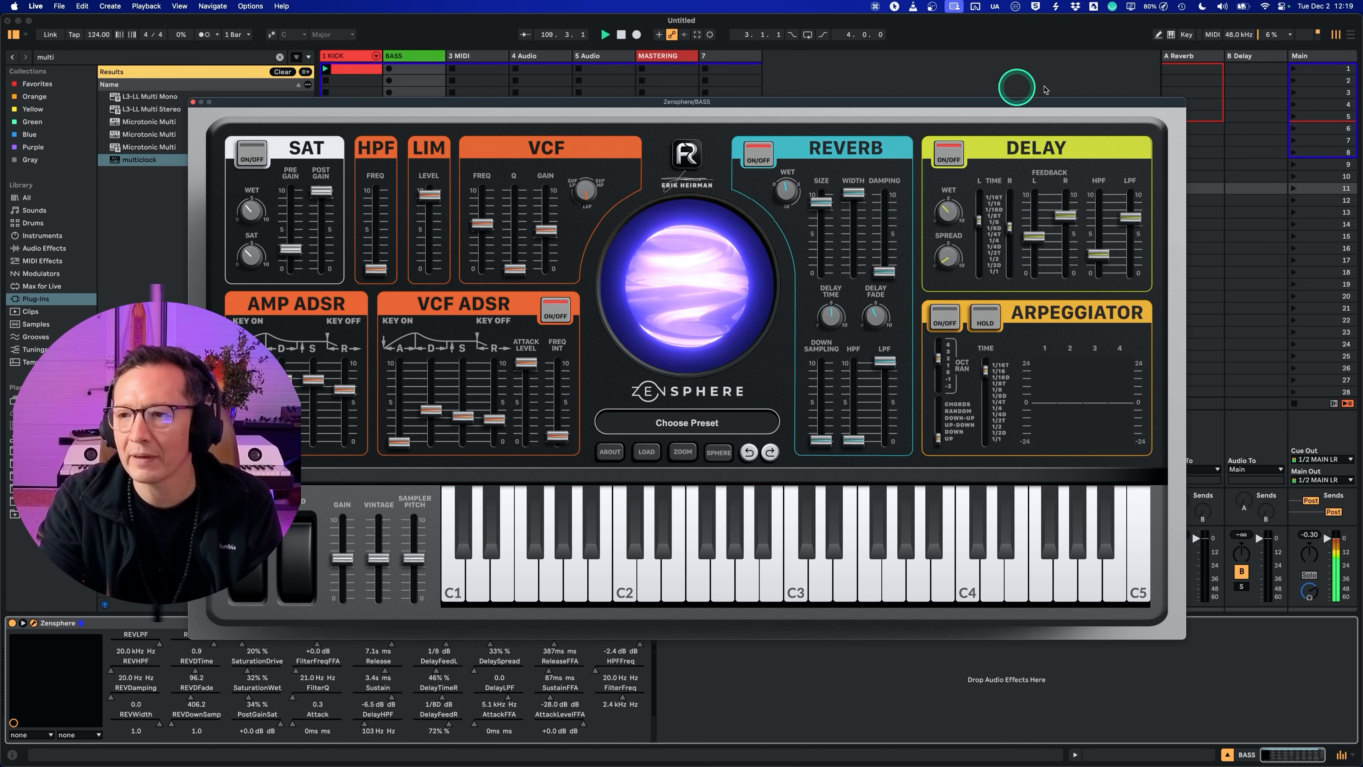
pyautogui.click(1356, 66)
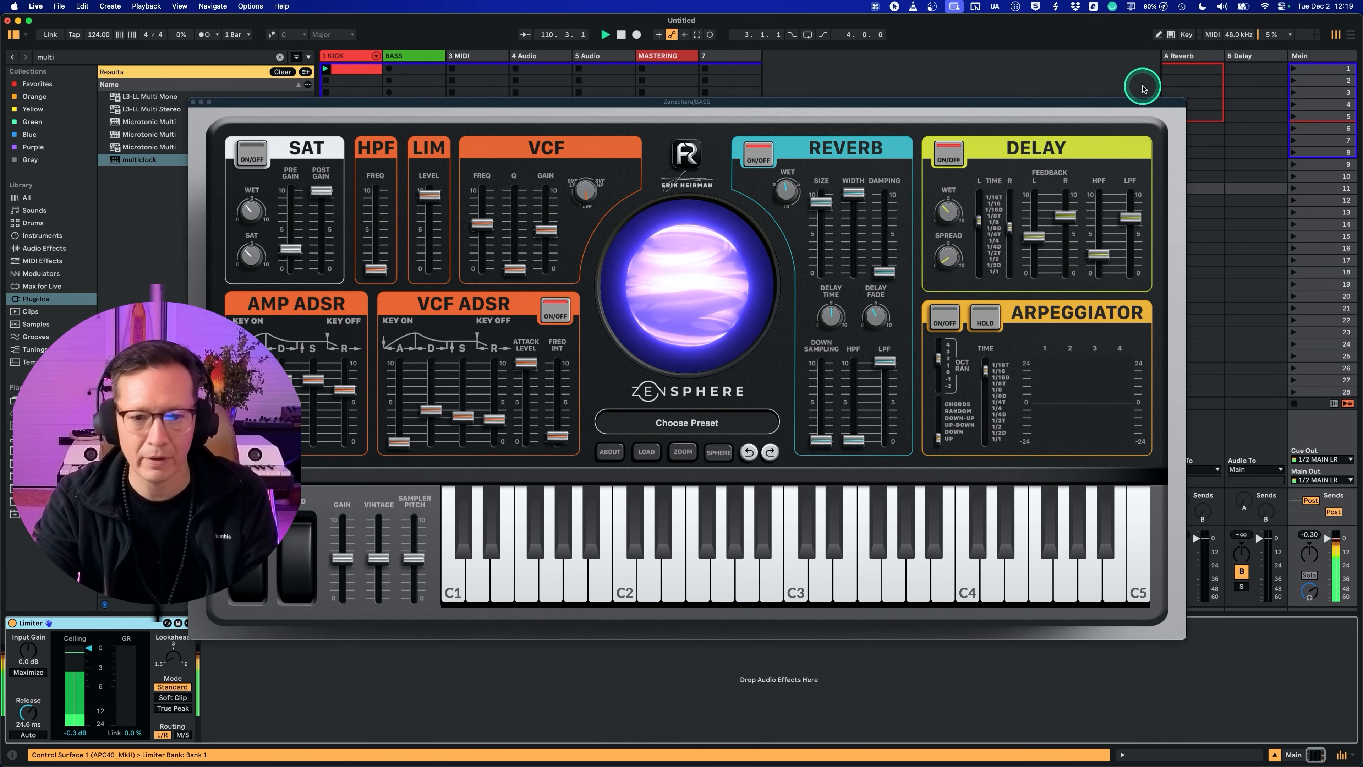
pyautogui.press('super+alt+p')
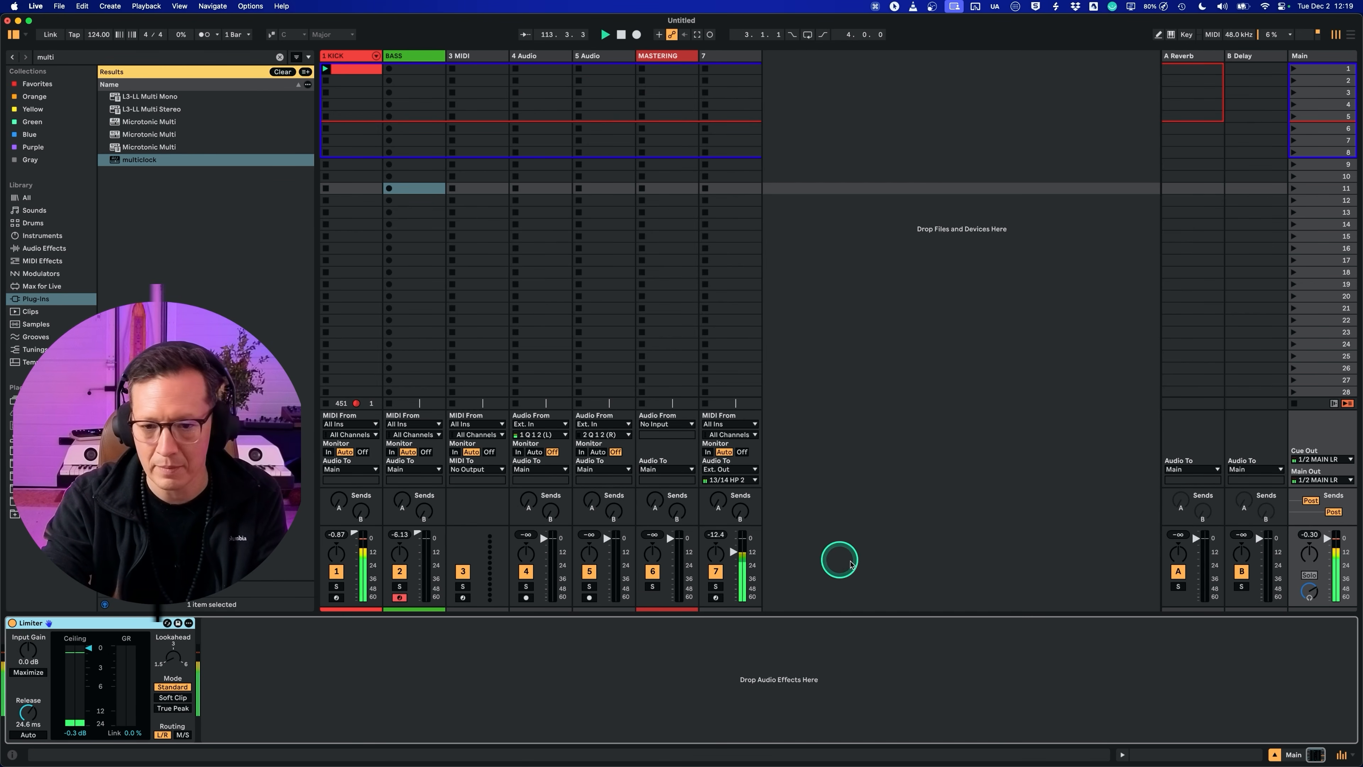
pyautogui.click(1311, 535)
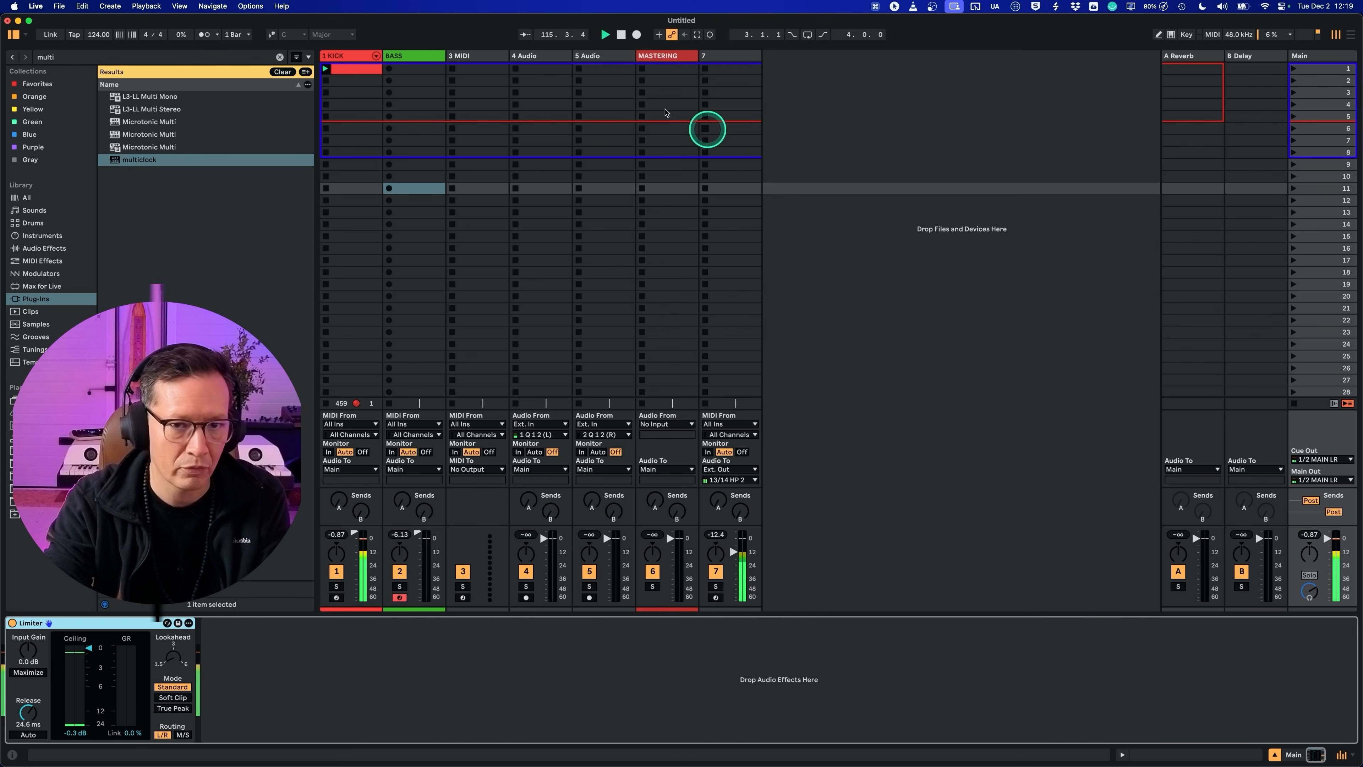
# Step: Reopen Zensphere on the BASS track and set its VCF gain to +2.7 dB, delay LPF to 546 Hz and filter frequency to 3.4 kHz
pyautogui.click(423, 56)
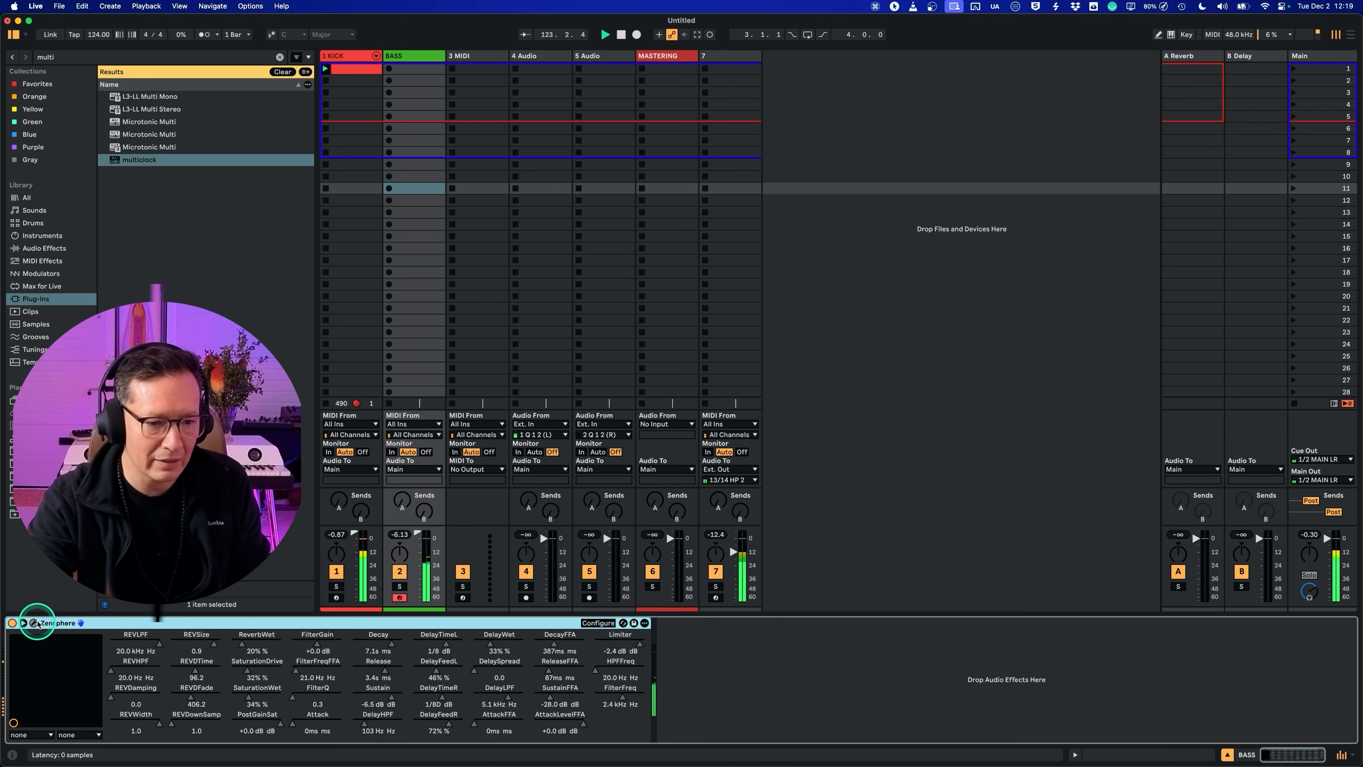
pyautogui.click(34, 624)
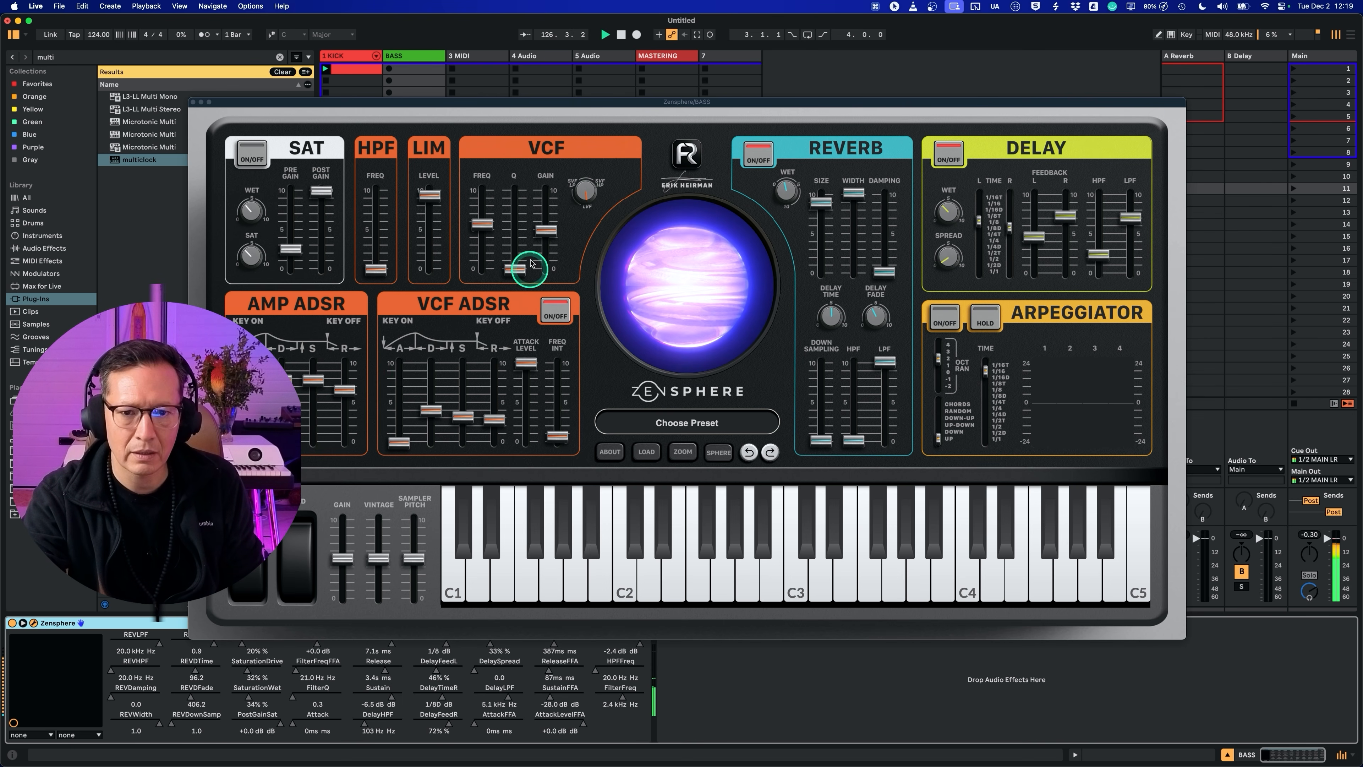
pyautogui.moveTo(547, 230); pyautogui.dragTo(549, 224)
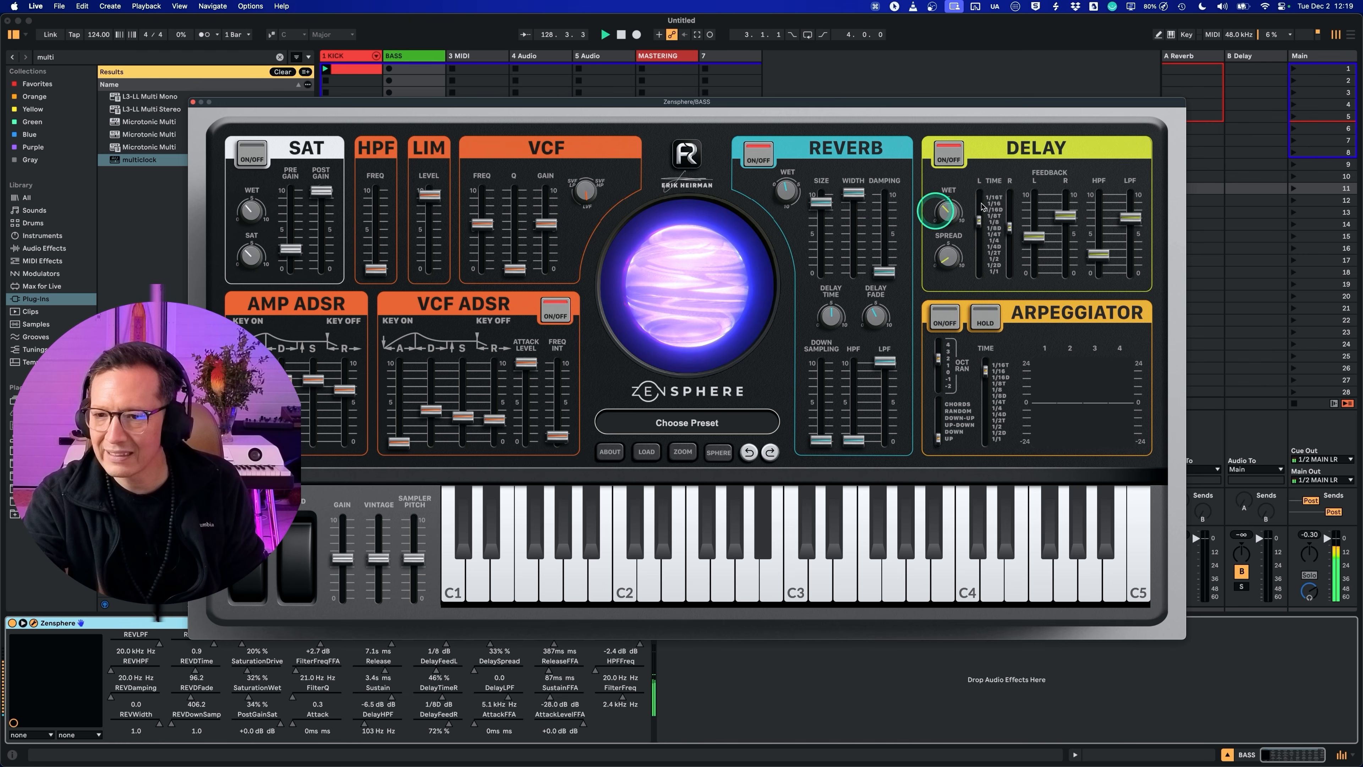
pyautogui.moveTo(1131, 218); pyautogui.dragTo(1136, 223)
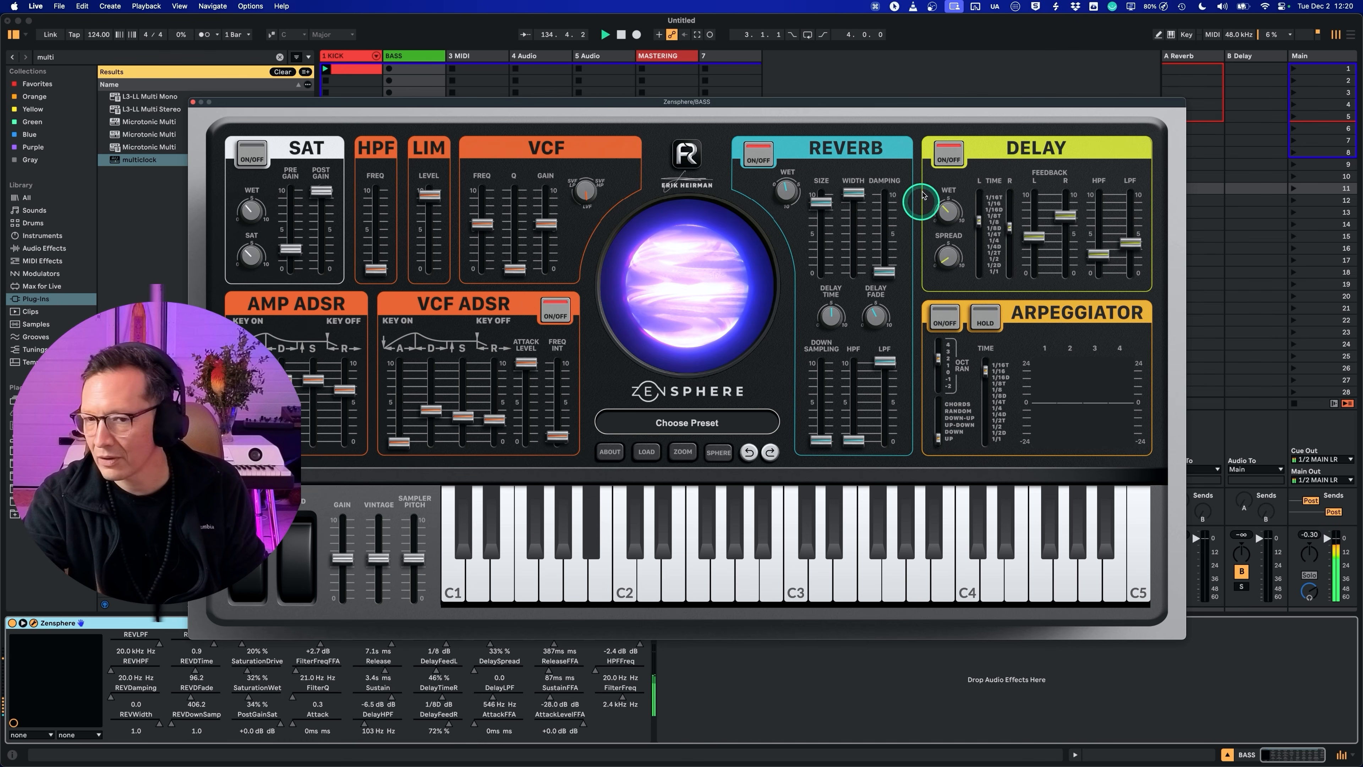
pyautogui.moveTo(804, 103); pyautogui.dragTo(962, 91)
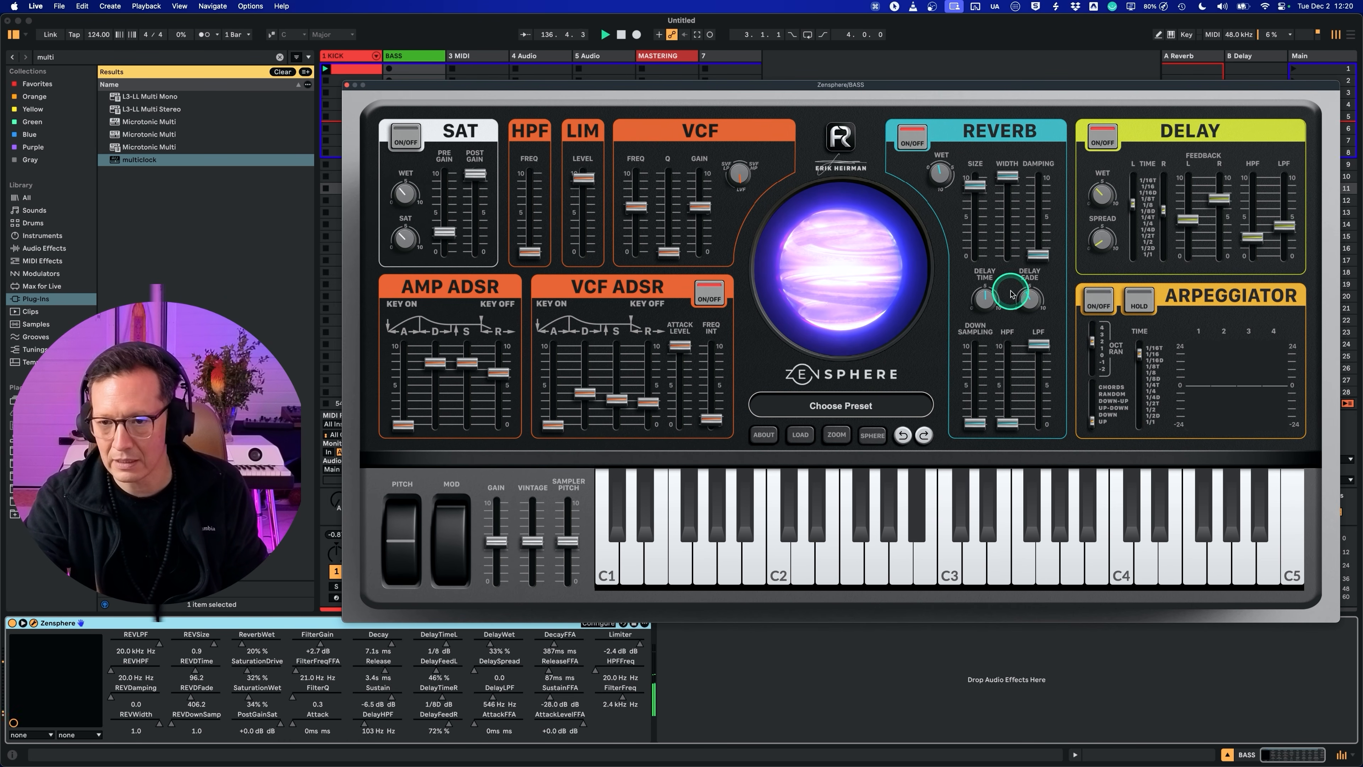
pyautogui.scroll(3, 645, 220)
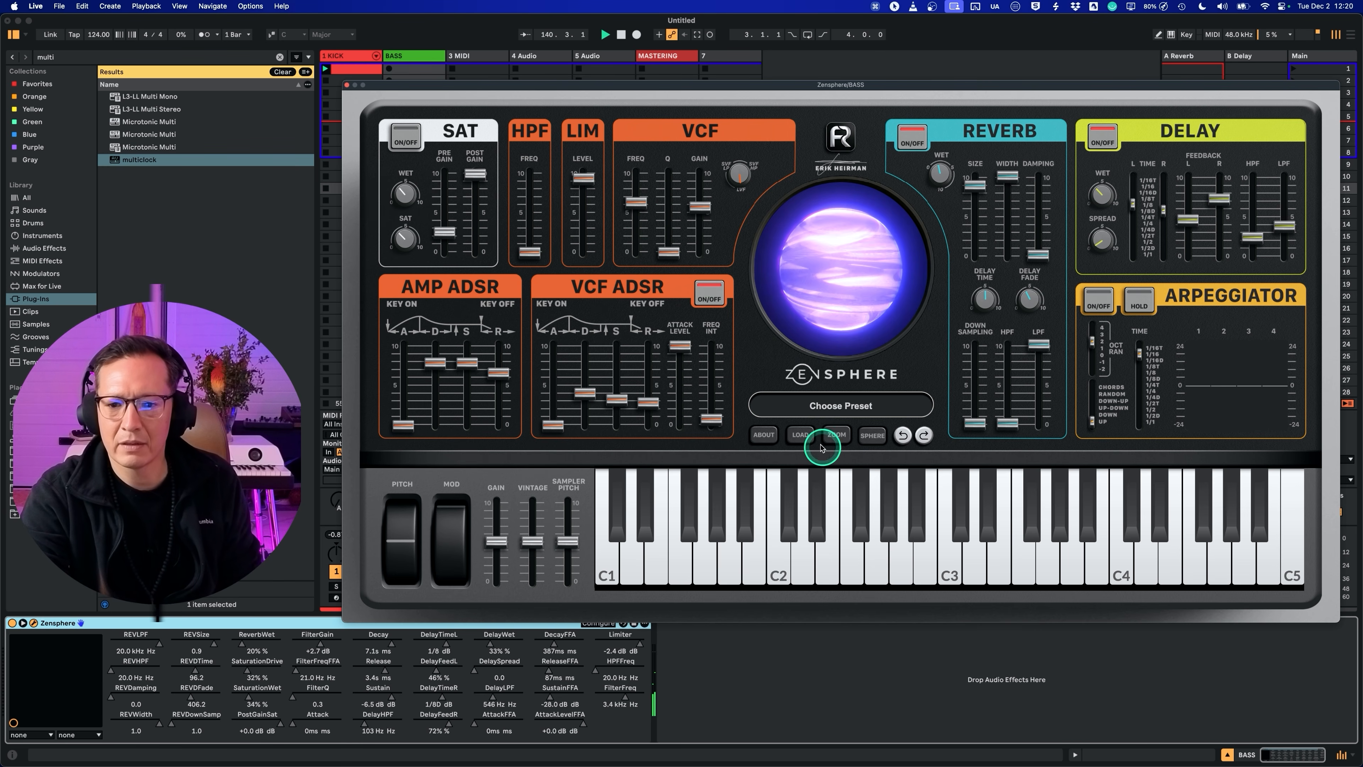
# Step: Audition the BASS ELEKTRO LOOPS OPEN and BASS ELEKTRONIK presets, and load BASS MOJO STARTER
pyautogui.click(839, 409)
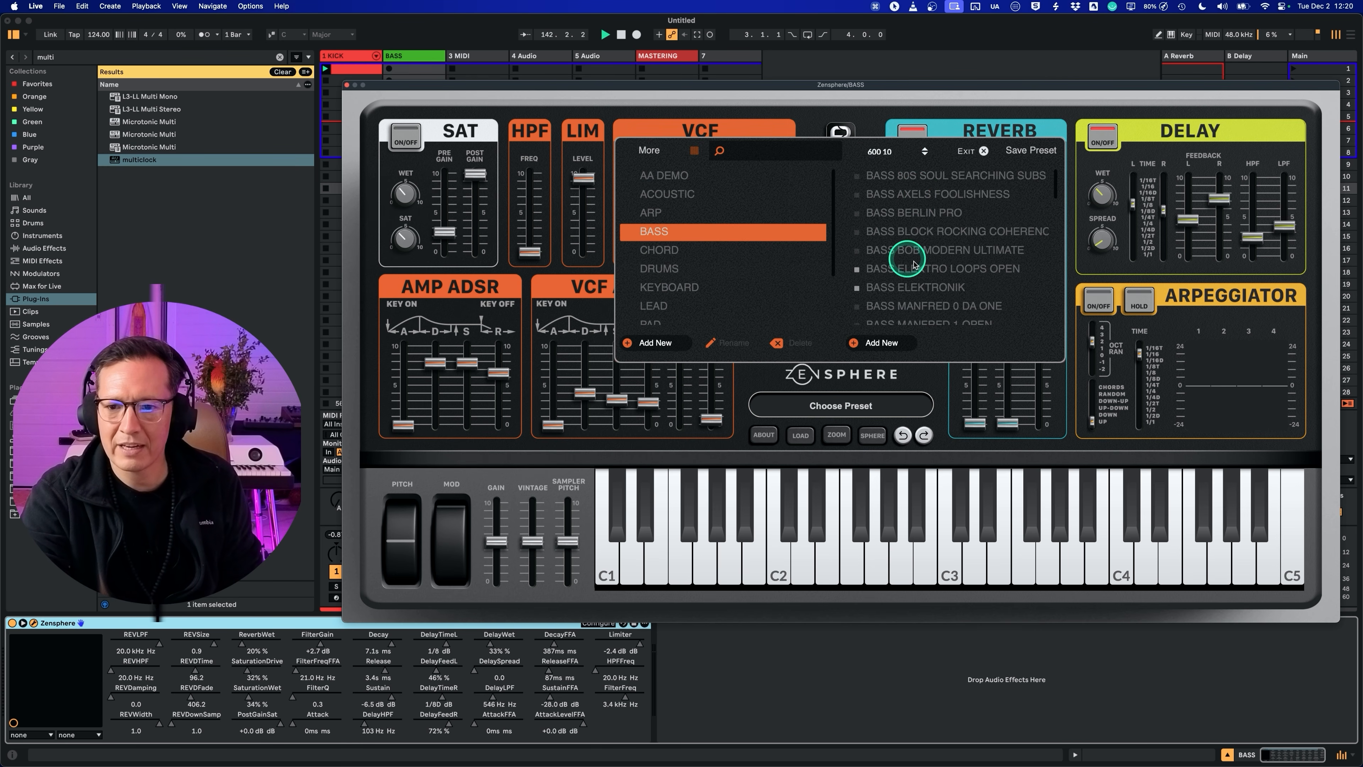
pyautogui.click(917, 268)
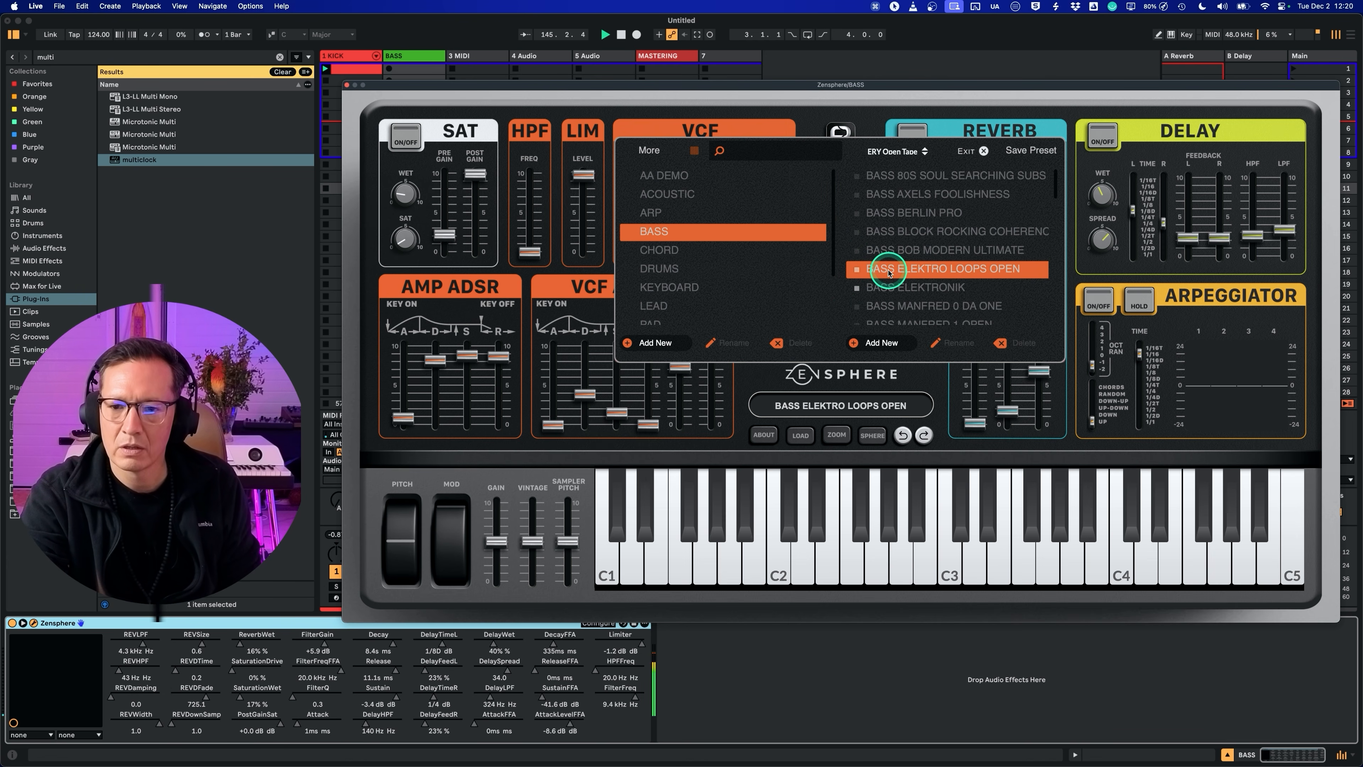
pyautogui.click(900, 287)
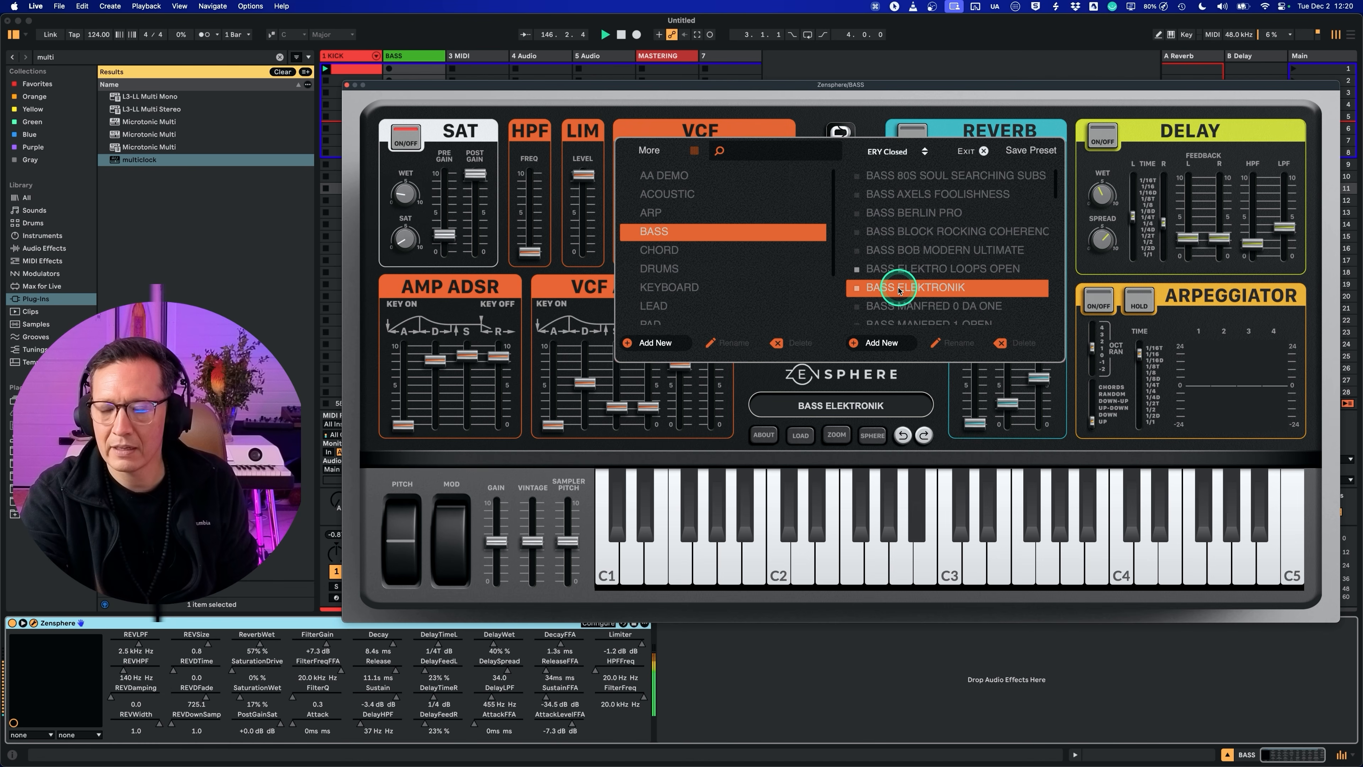
pyautogui.scroll(-3, 918, 242)
pyautogui.click(937, 196)
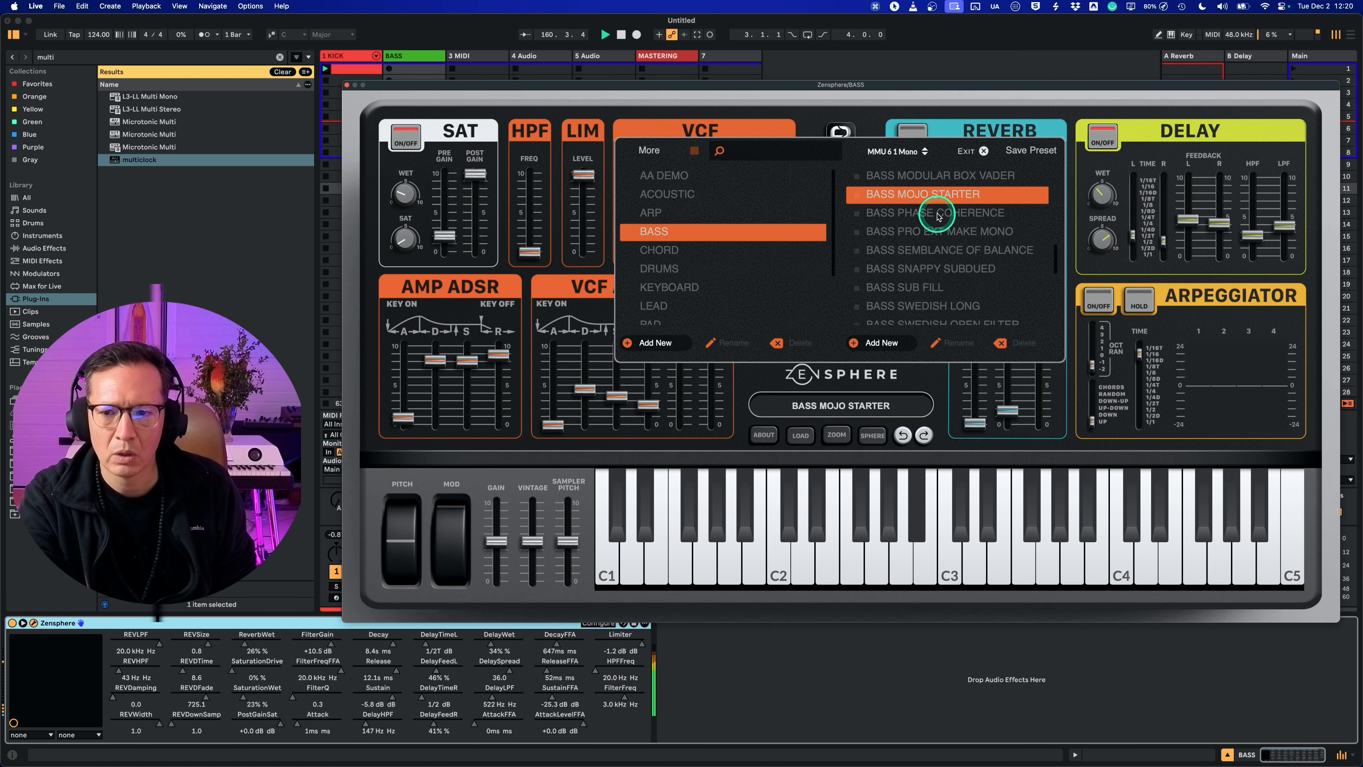
pyautogui.click(983, 153)
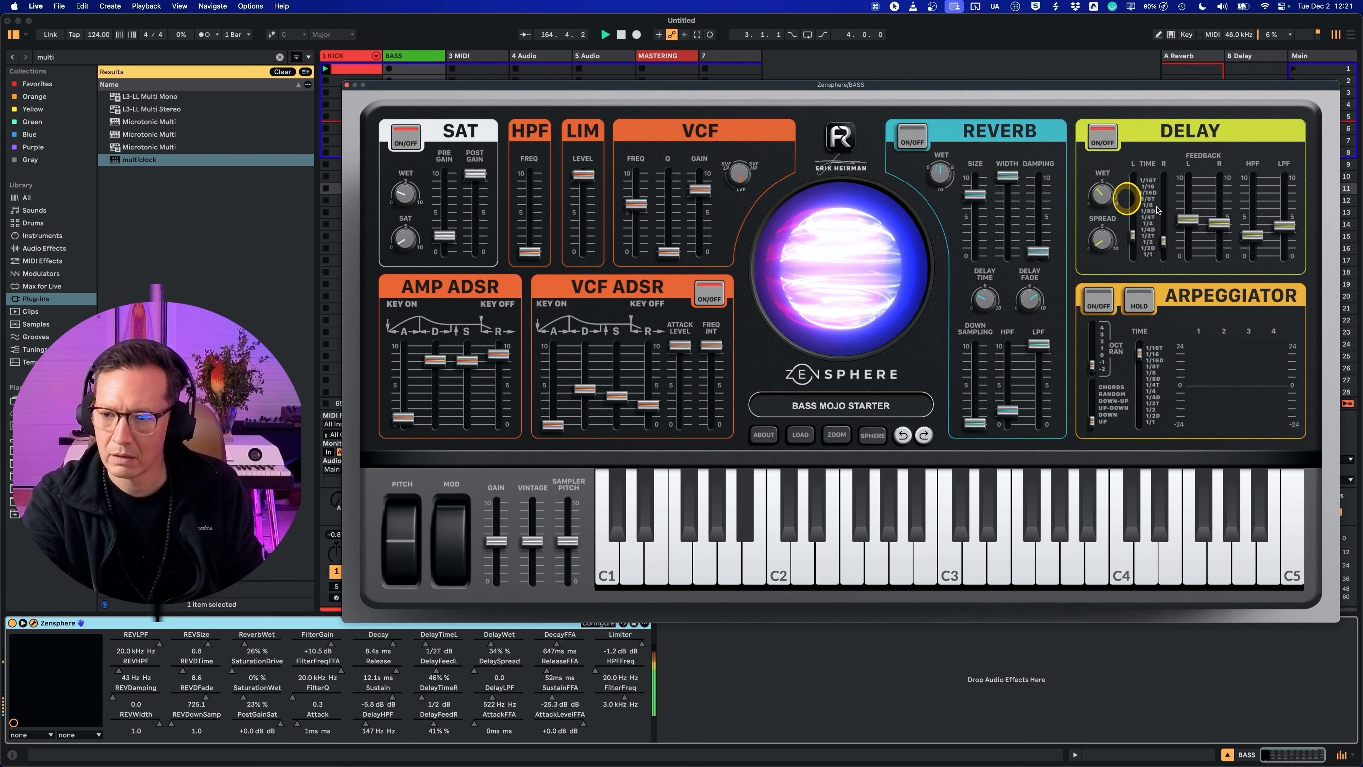
# Step: Set the delay's left/right times to 1/8D and 1/8, feedback to 25% and 37%, HPF to 79 Hz and LPF to 248 Hz
pyautogui.moveTo(1289, 236); pyautogui.dragTo(1255, 259)
pyautogui.moveTo(1133, 234); pyautogui.dragTo(1163, 197)
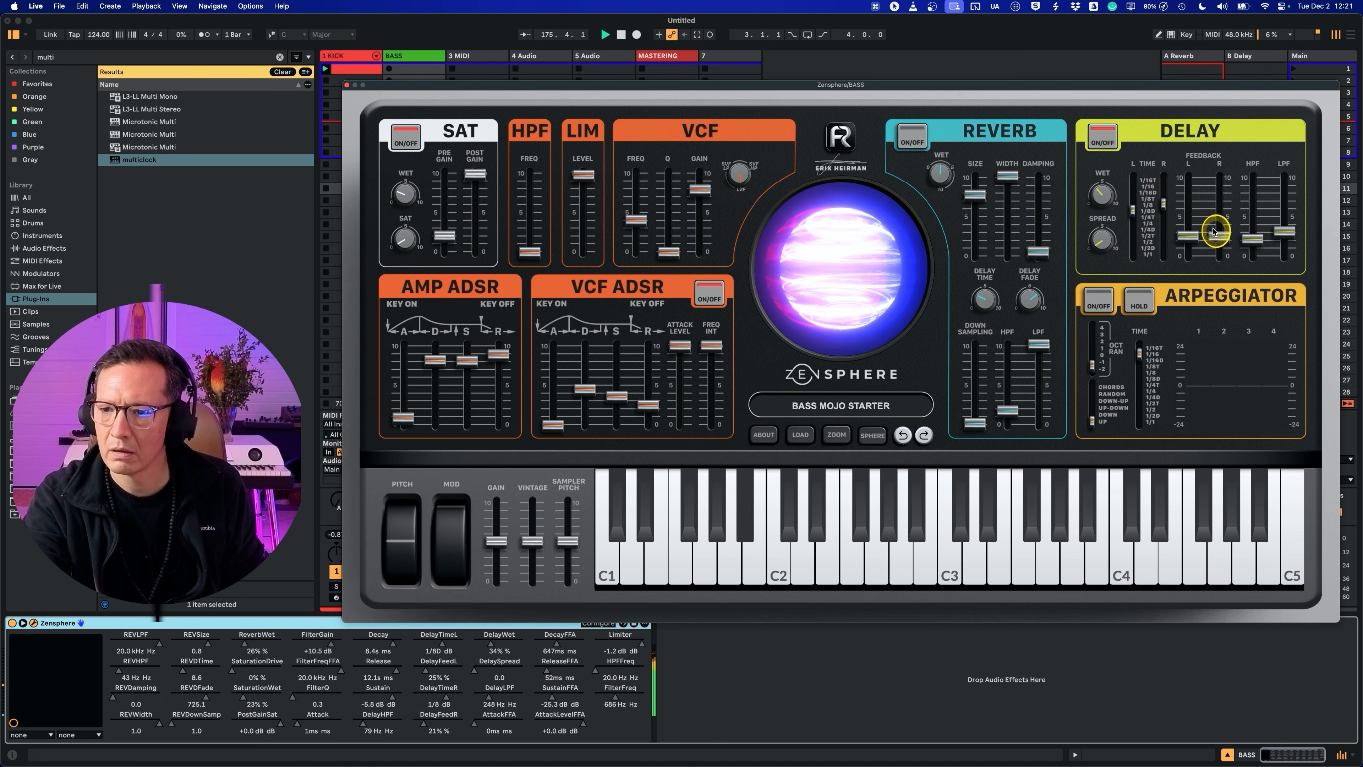
pyautogui.moveTo(1107, 193); pyautogui.dragTo(1108, 190)
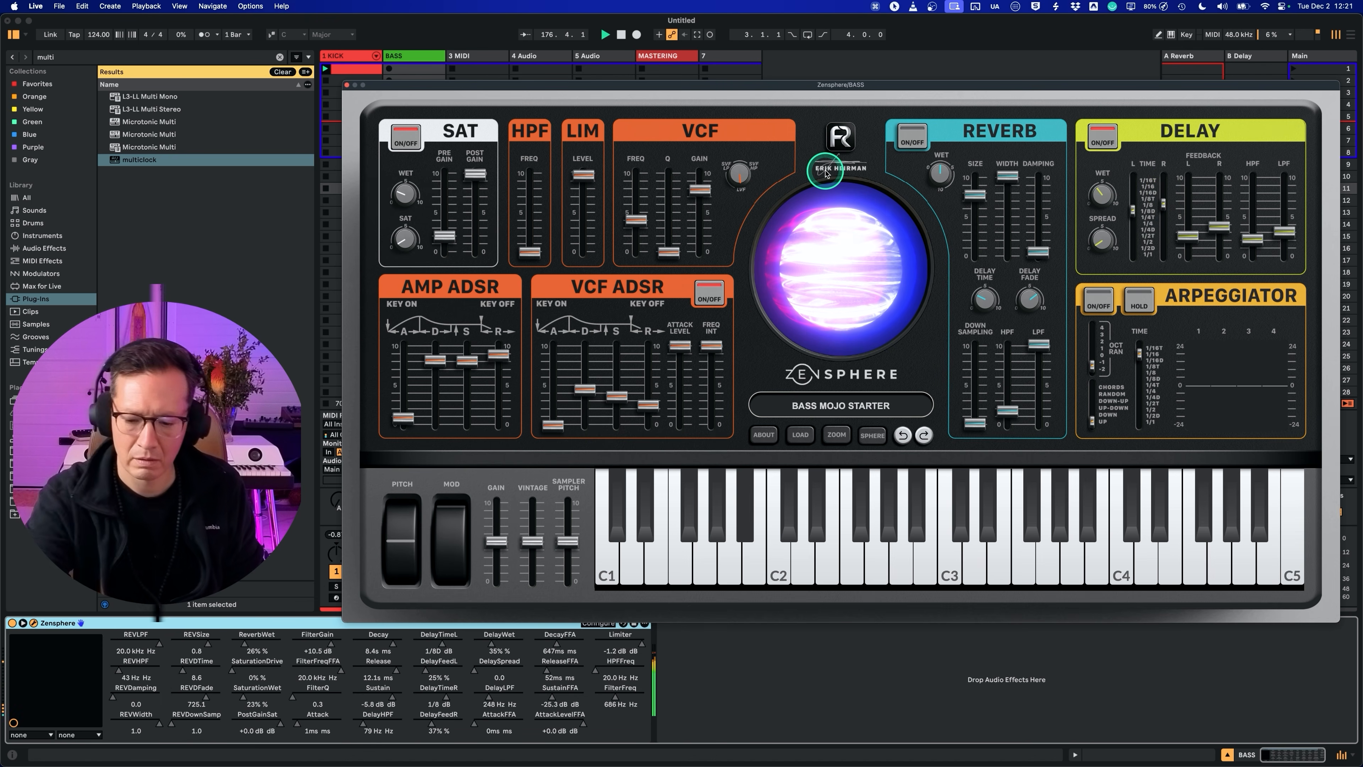
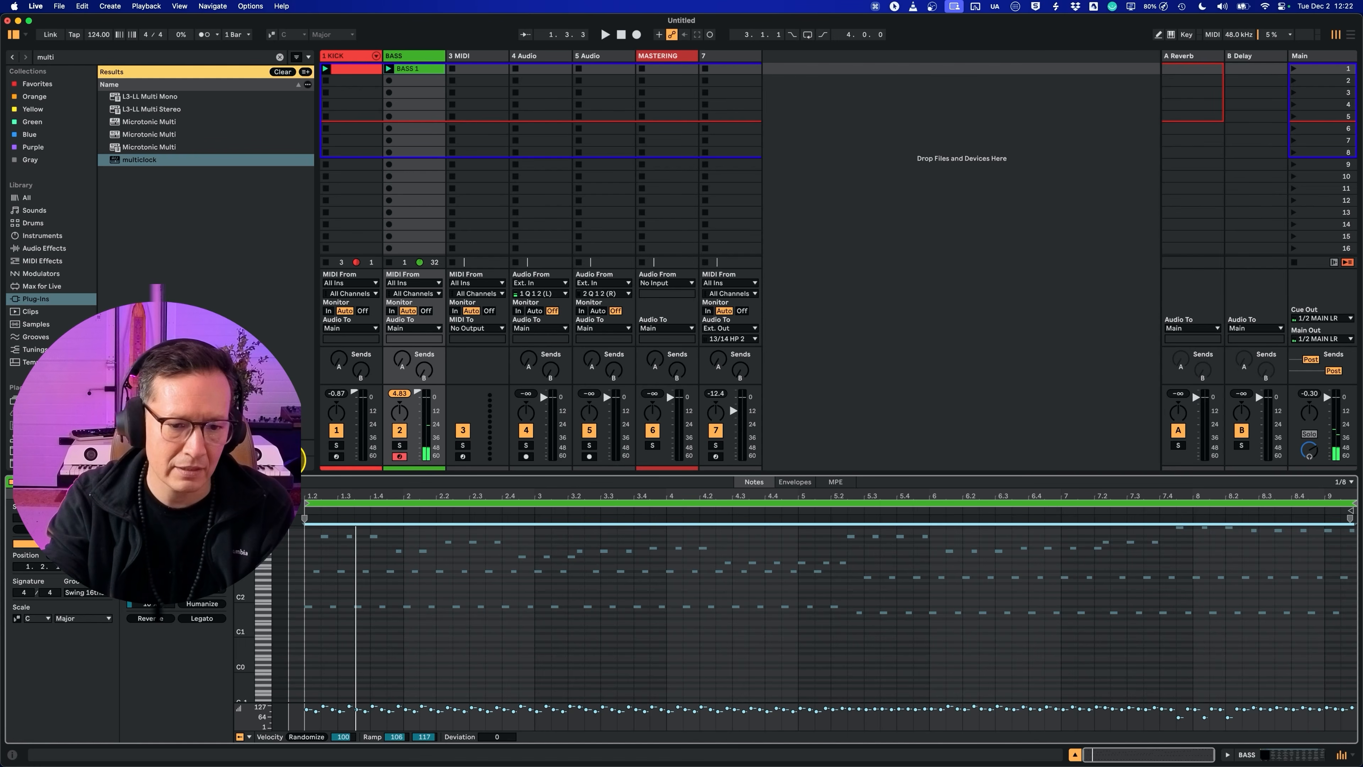
# Step: Play the BASS clip from its beginning and reopen Zensphere on the BASS track
pyautogui.click(305, 498)
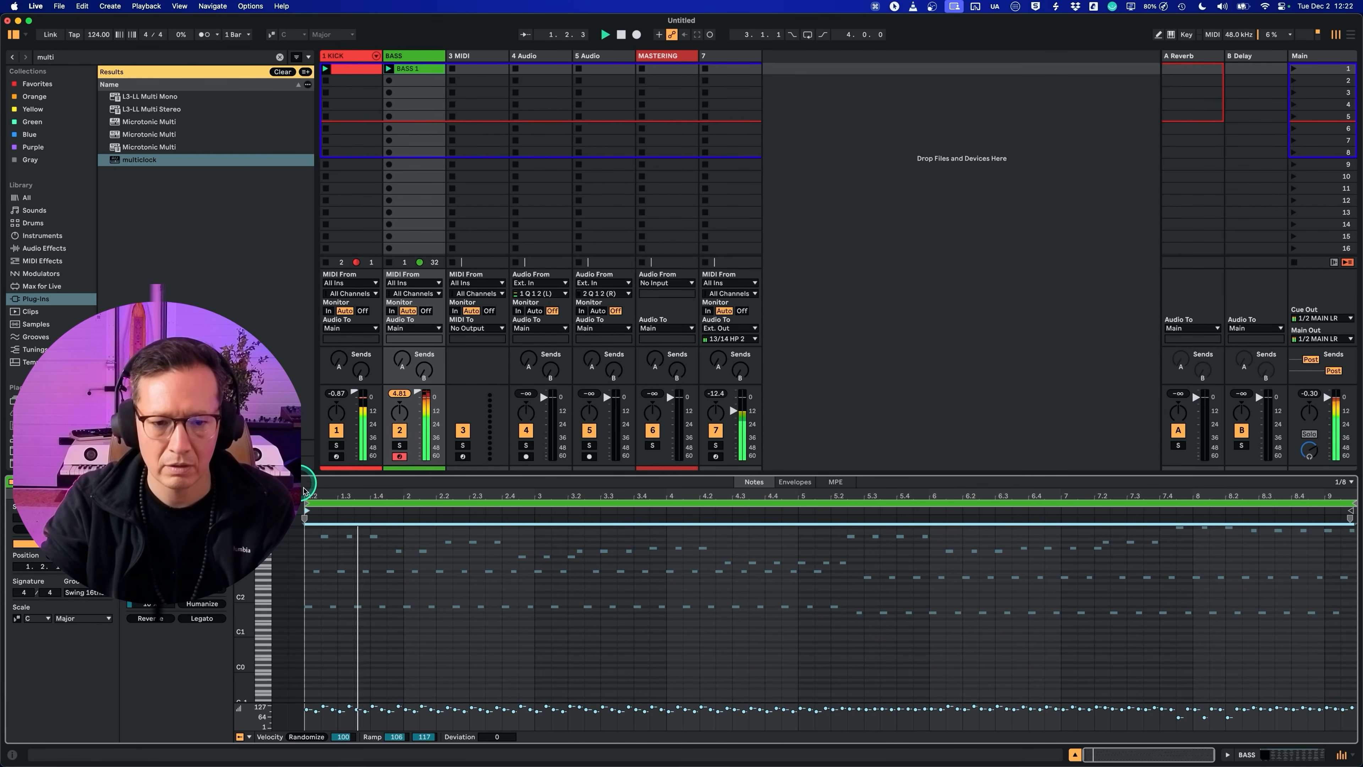
pyautogui.click(411, 53)
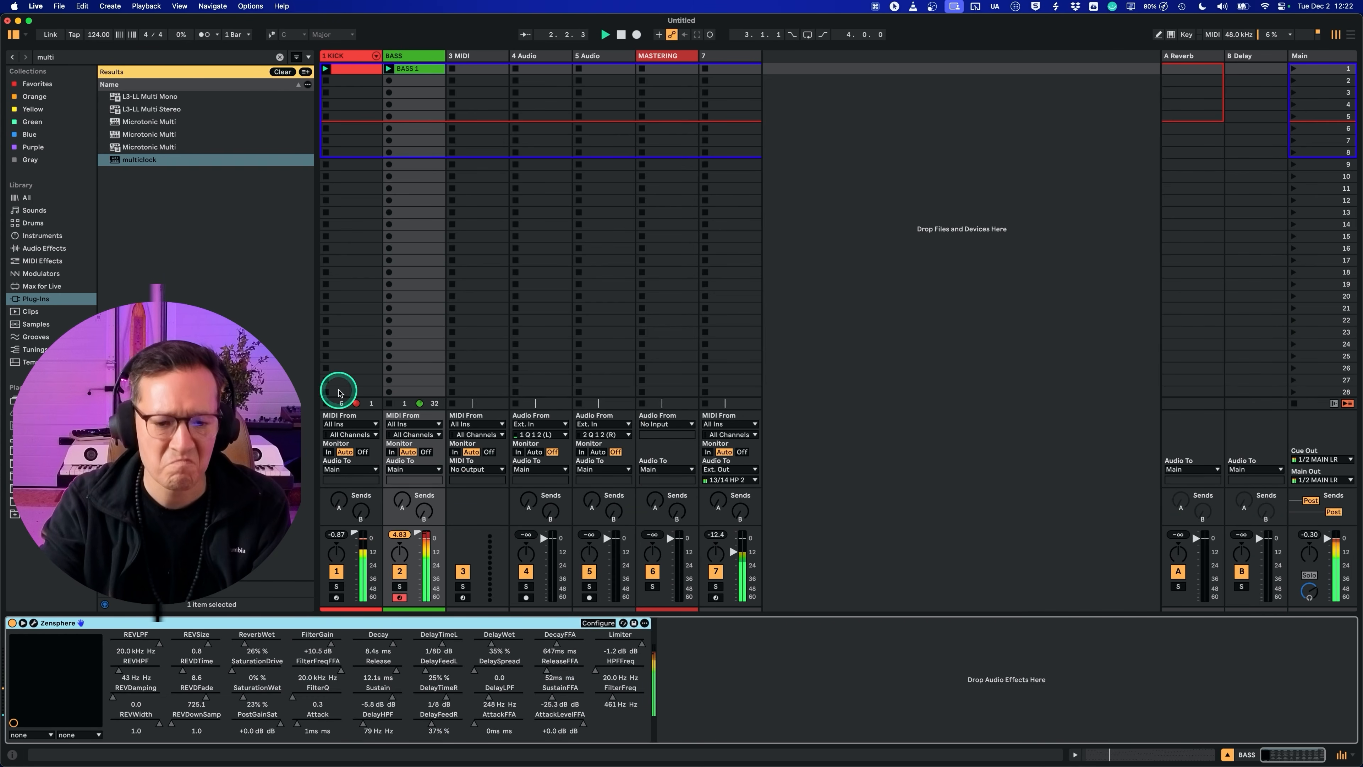
pyautogui.click(34, 623)
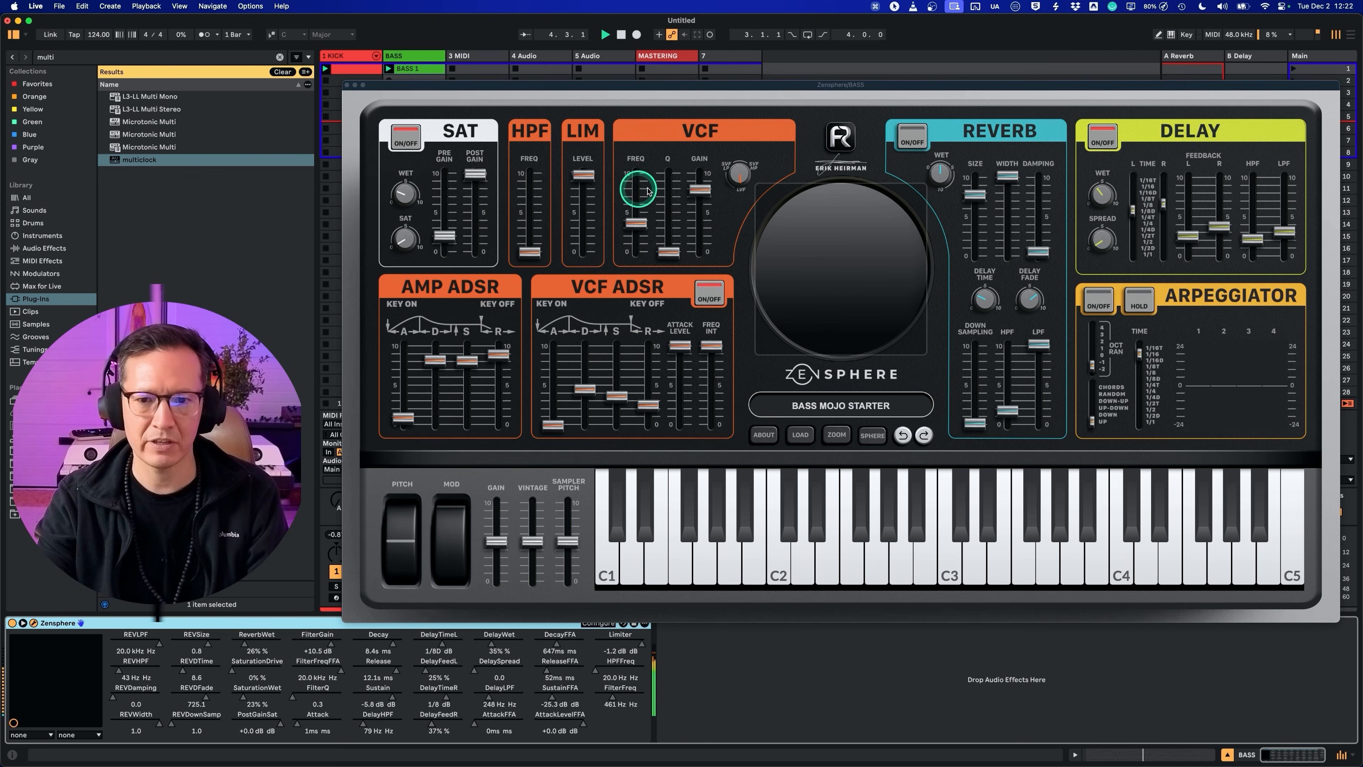
# Step: Set Zensphere's VCF gain to +1.9 dB and the VCF envelope's frequency intensity to 1.5 kHz
pyautogui.moveTo(700, 185); pyautogui.dragTo(710, 232)
pyautogui.moveTo(710, 231); pyautogui.dragTo(711, 231)
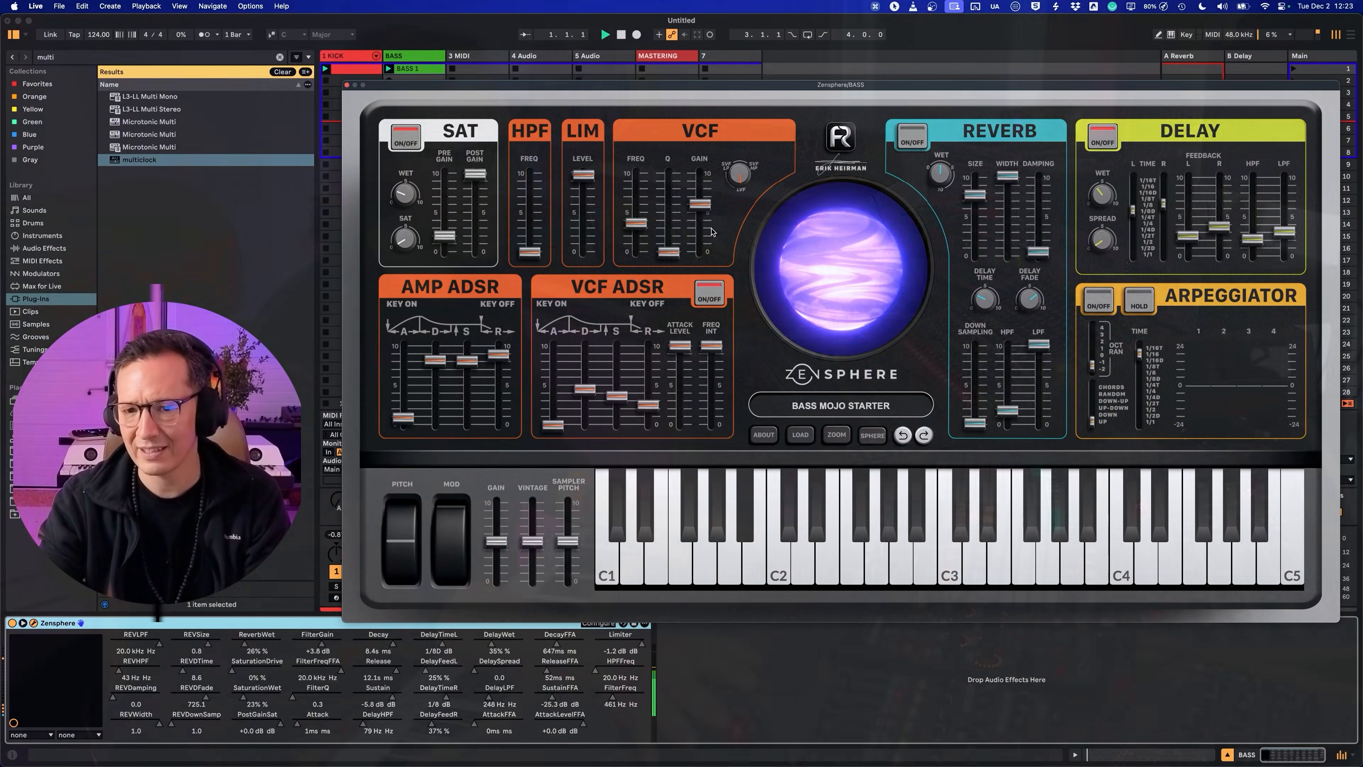
pyautogui.click(711, 229)
pyautogui.moveTo(695, 202); pyautogui.dragTo(700, 213)
pyautogui.click(712, 345)
pyautogui.moveTo(712, 345); pyautogui.dragTo(712, 427)
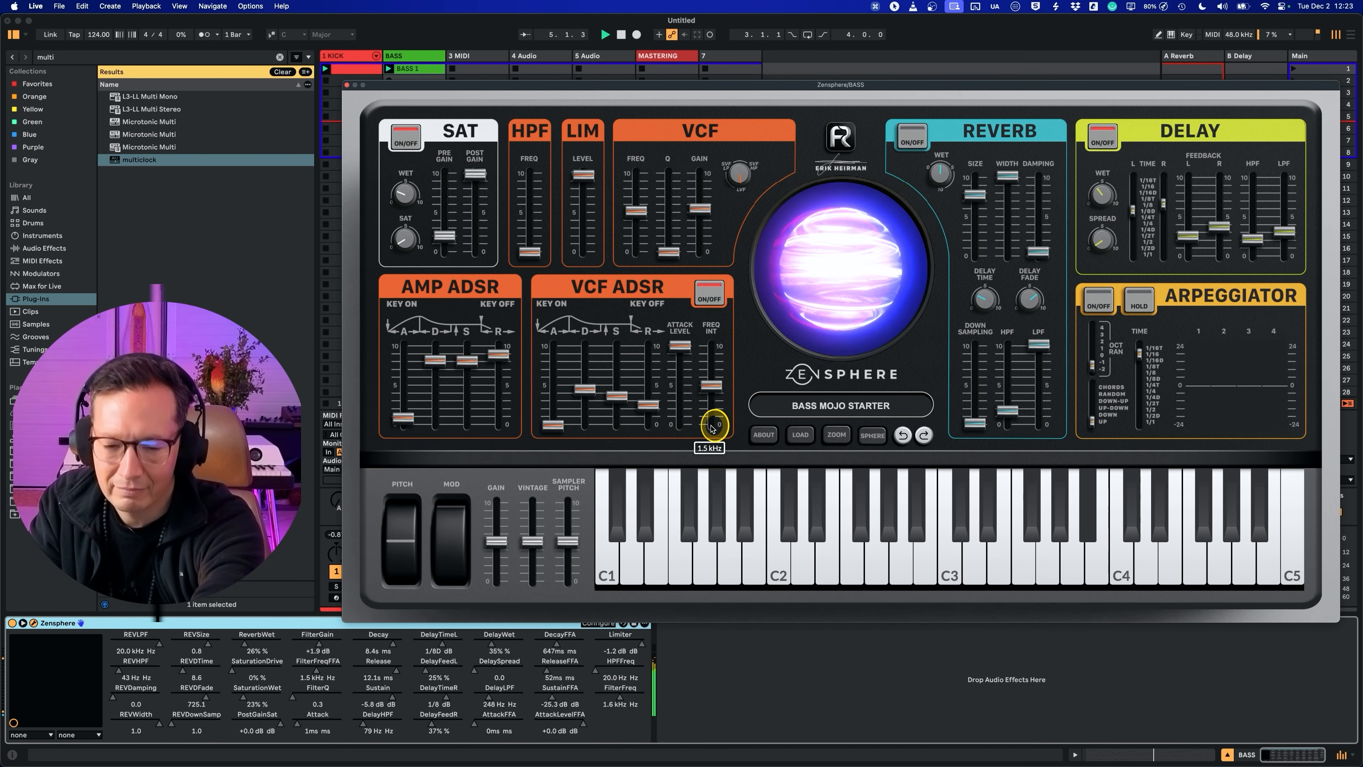
# Step: Set the Zensphere delay's wet level to 38%, LPF to 1.4 kHz and right feedback to 32%
pyautogui.moveTo(1103, 194); pyautogui.dragTo(1104, 183)
pyautogui.moveTo(1284, 231); pyautogui.dragTo(1277, 193)
pyautogui.moveTo(1218, 226); pyautogui.dragTo(1219, 231)
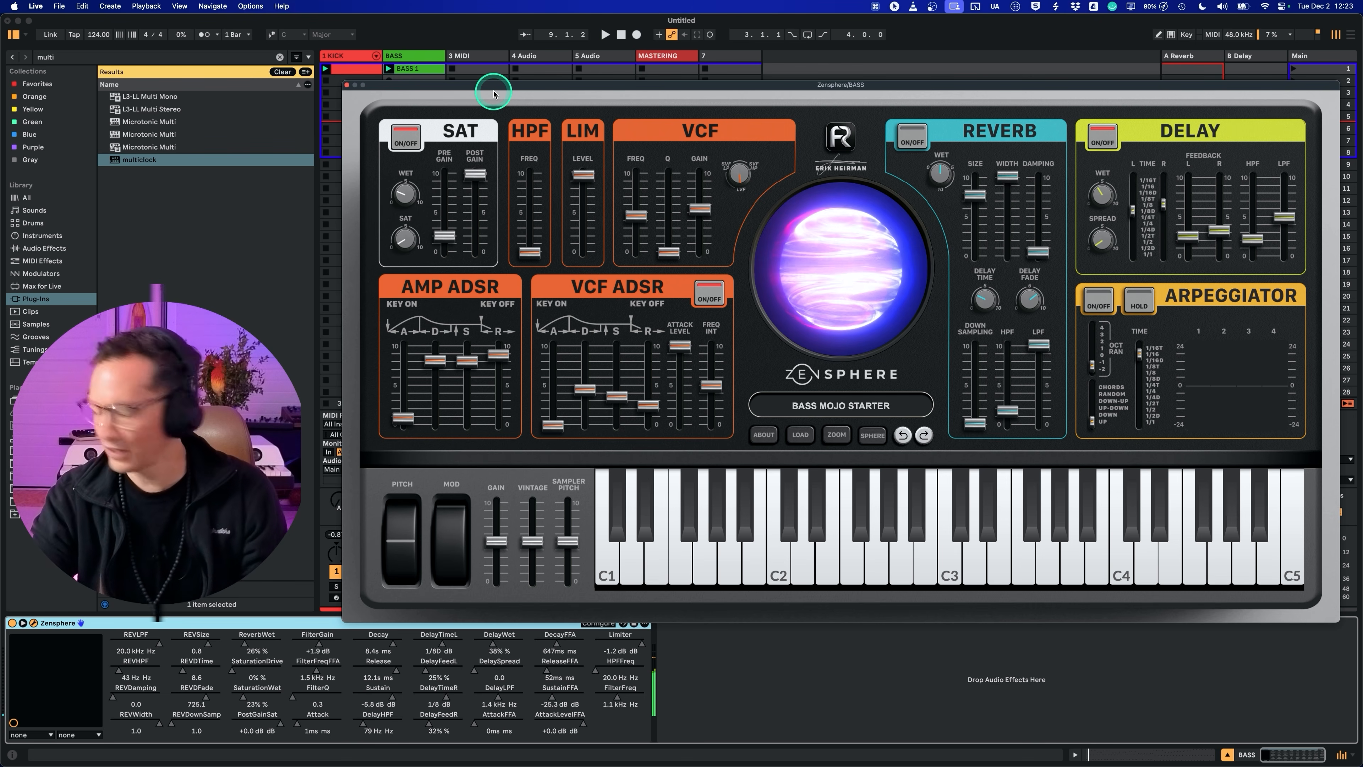
pyautogui.click(372, 115)
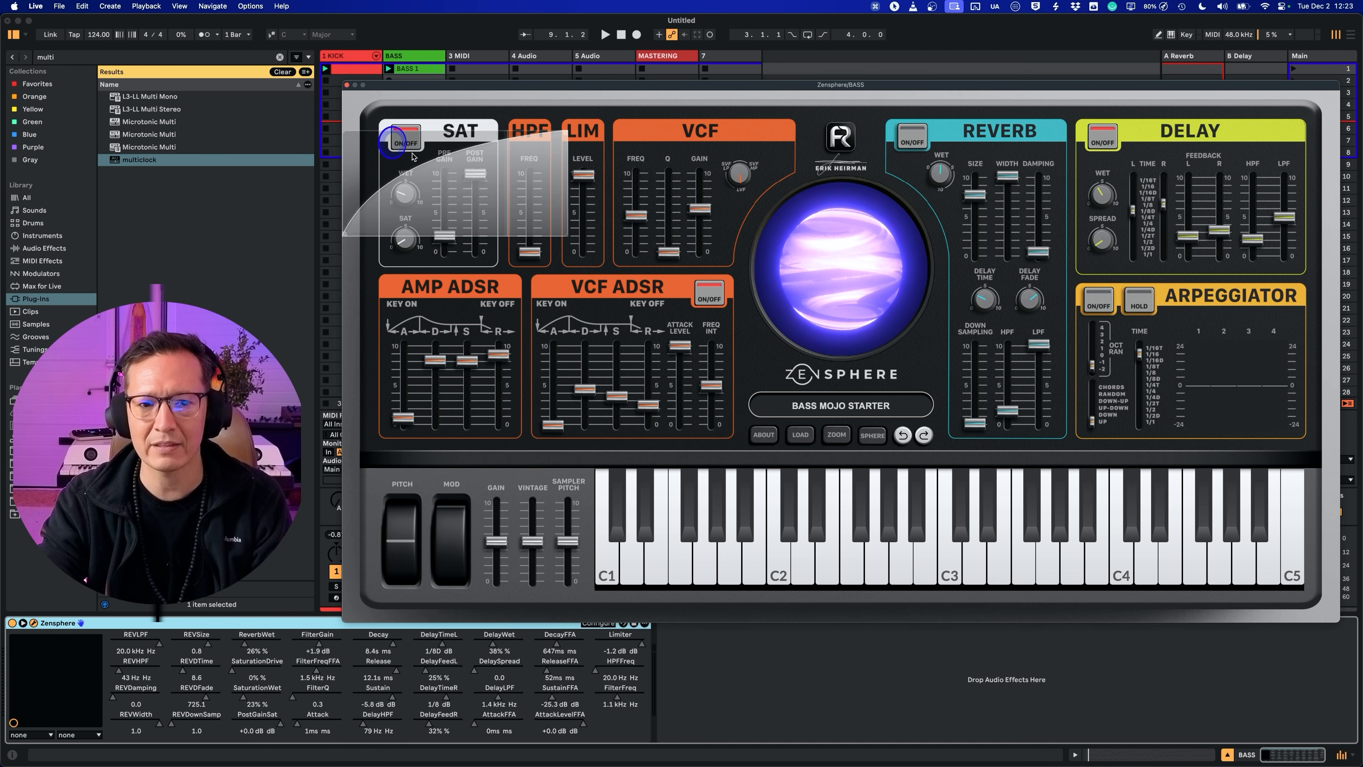
pyautogui.click(421, 183)
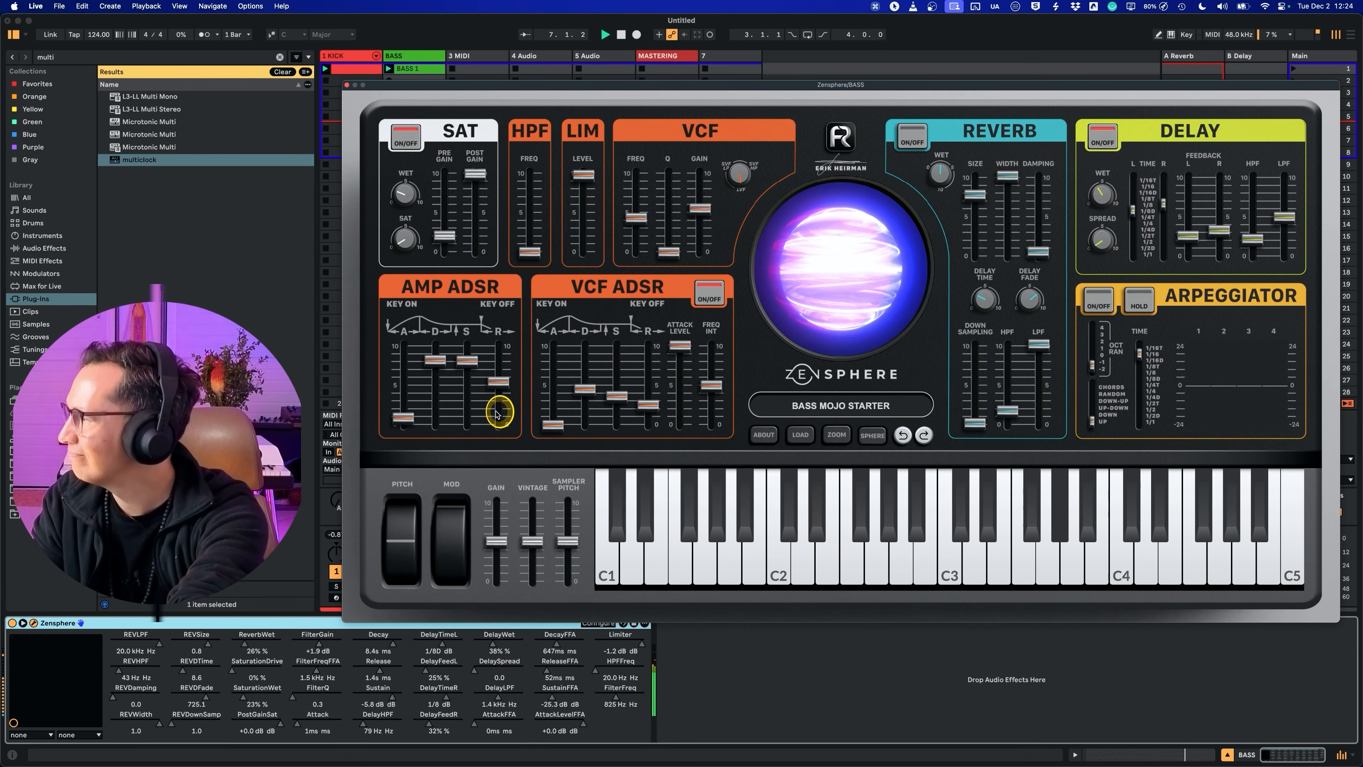
# Step: Set the amp release to 2.1 s and turn on the reverb with 33% wet and its LPF at 3.0 kHz
pyautogui.moveTo(496, 413); pyautogui.dragTo(494, 408)
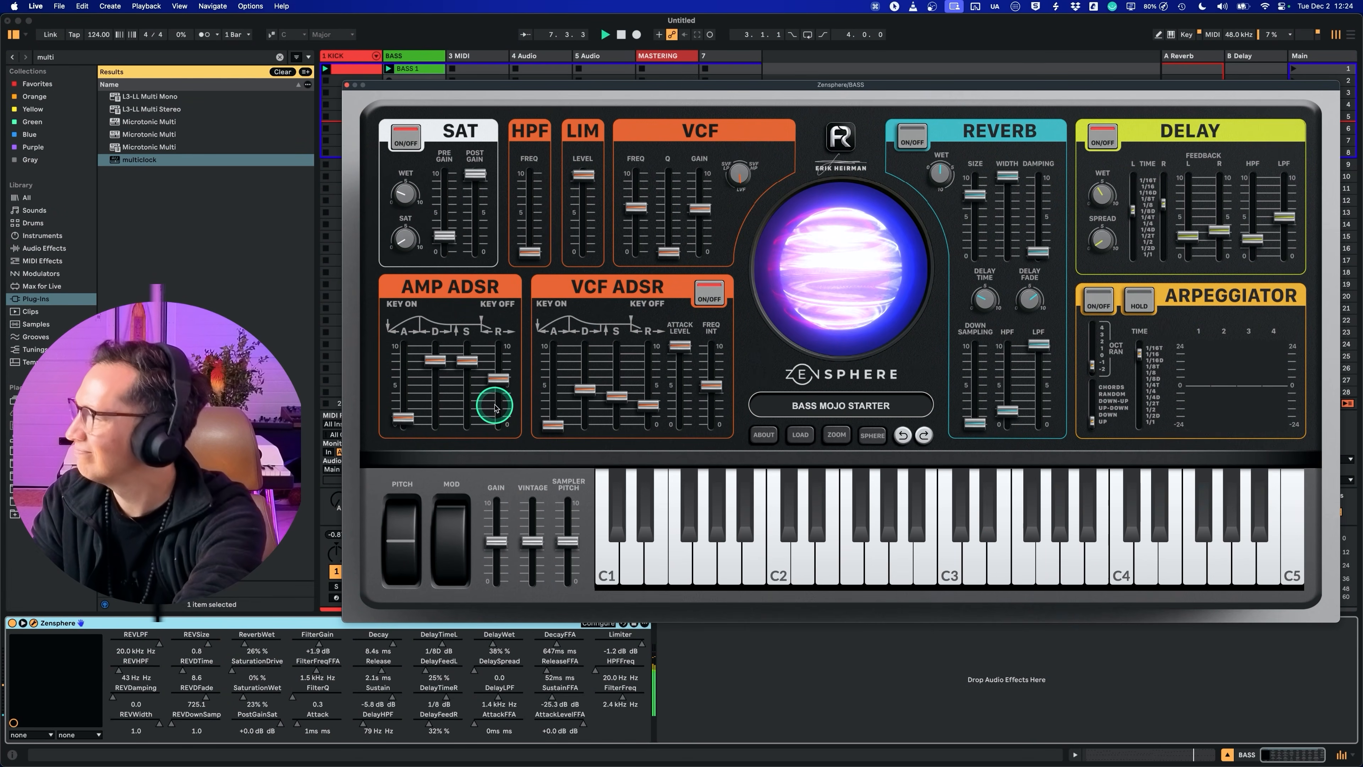
pyautogui.click(912, 137)
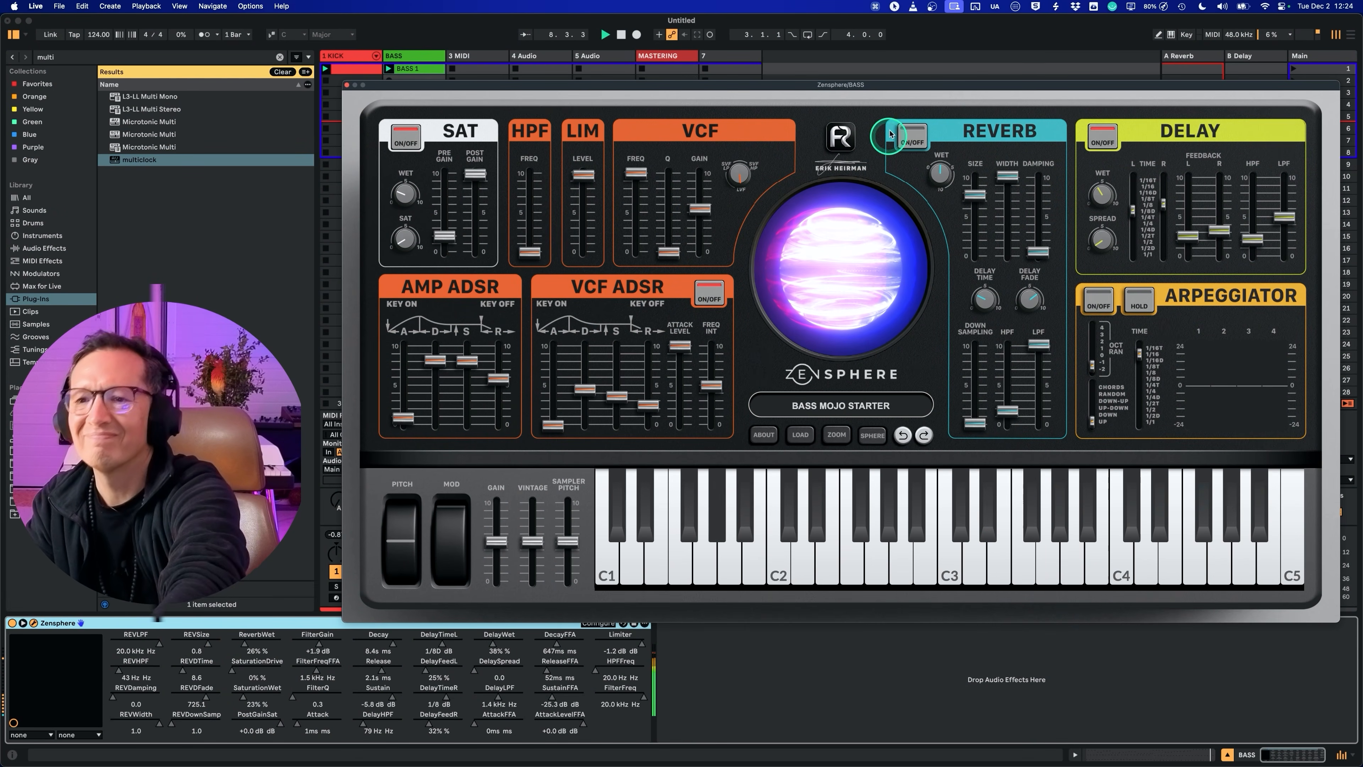
pyautogui.moveTo(947, 179); pyautogui.dragTo(947, 182)
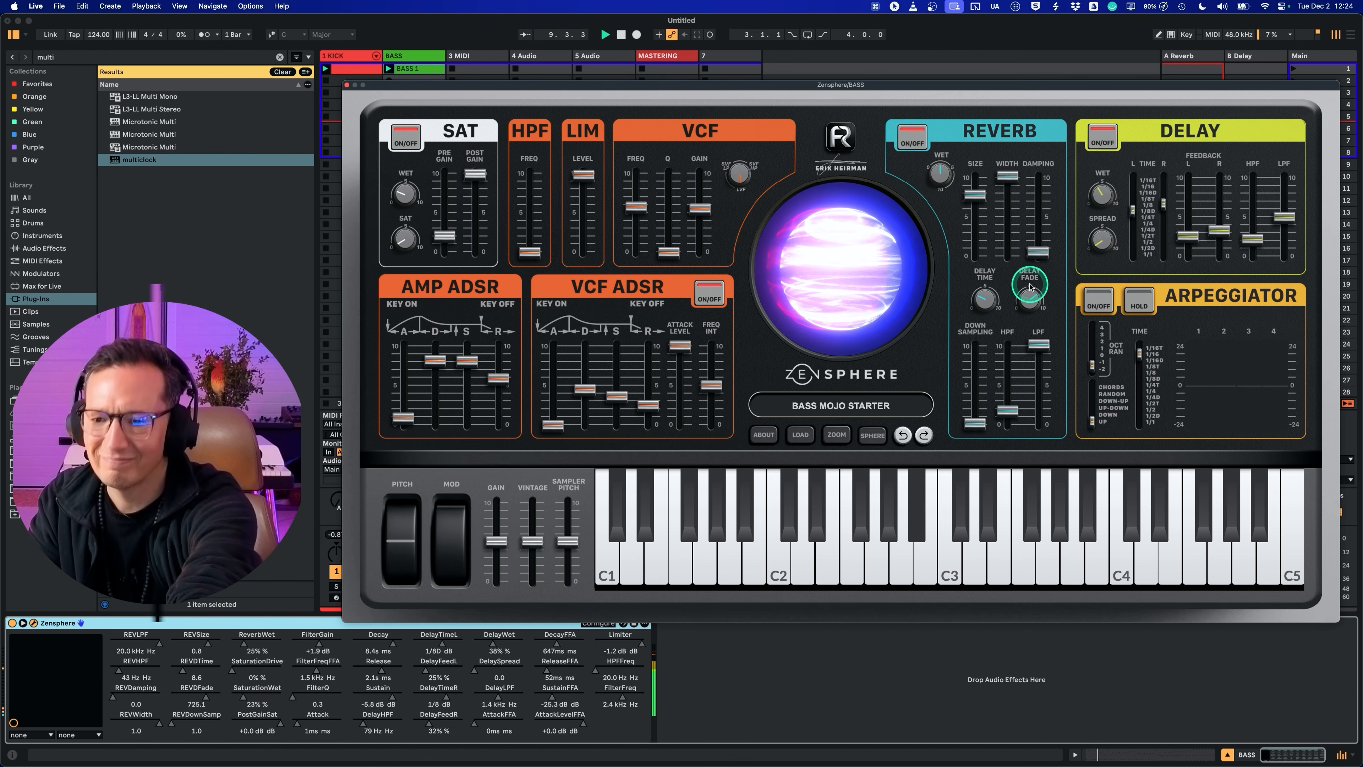
pyautogui.moveTo(1038, 347); pyautogui.dragTo(1041, 381)
pyautogui.moveTo(943, 177); pyautogui.dragTo(936, 146)
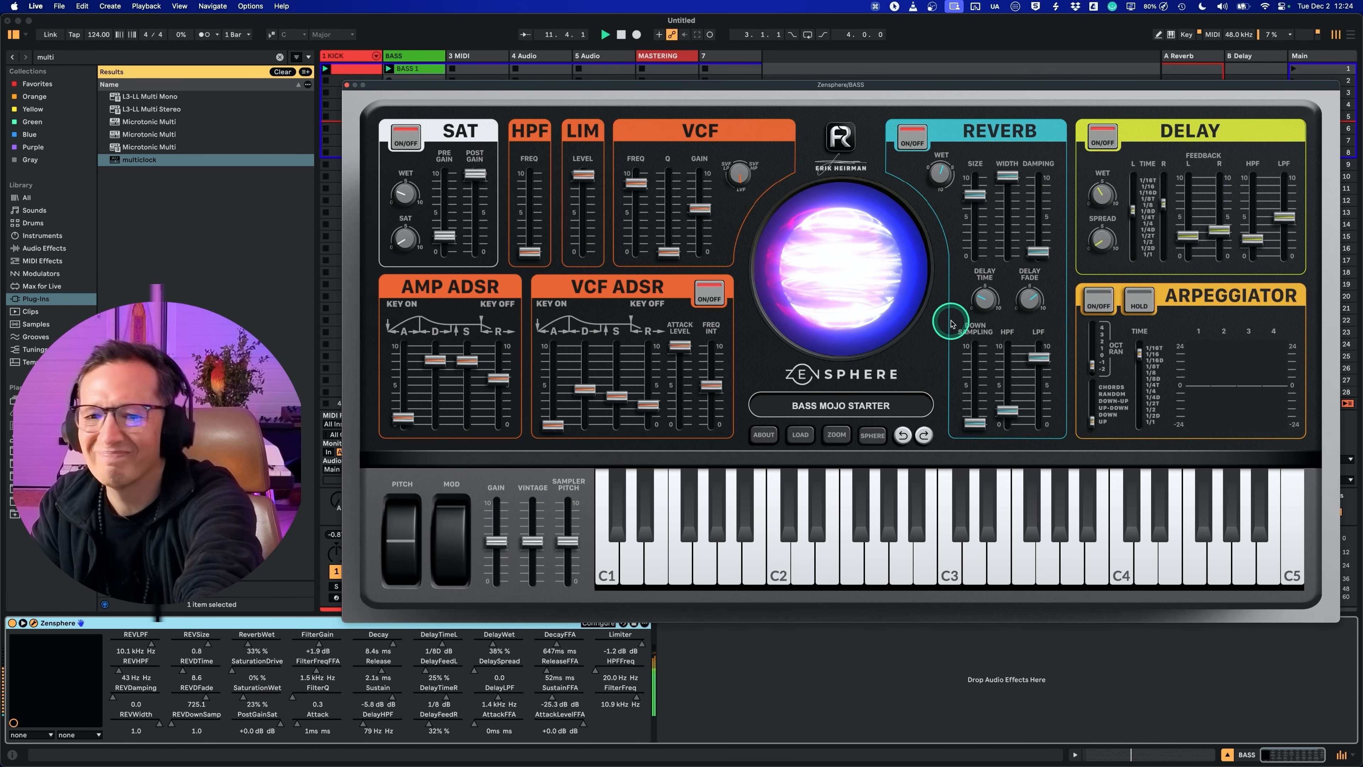
# Step: Set Zensphere's VCF gain to -0.8 dB and close the plug-in window
pyautogui.moveTo(702, 214); pyautogui.dragTo(701, 219)
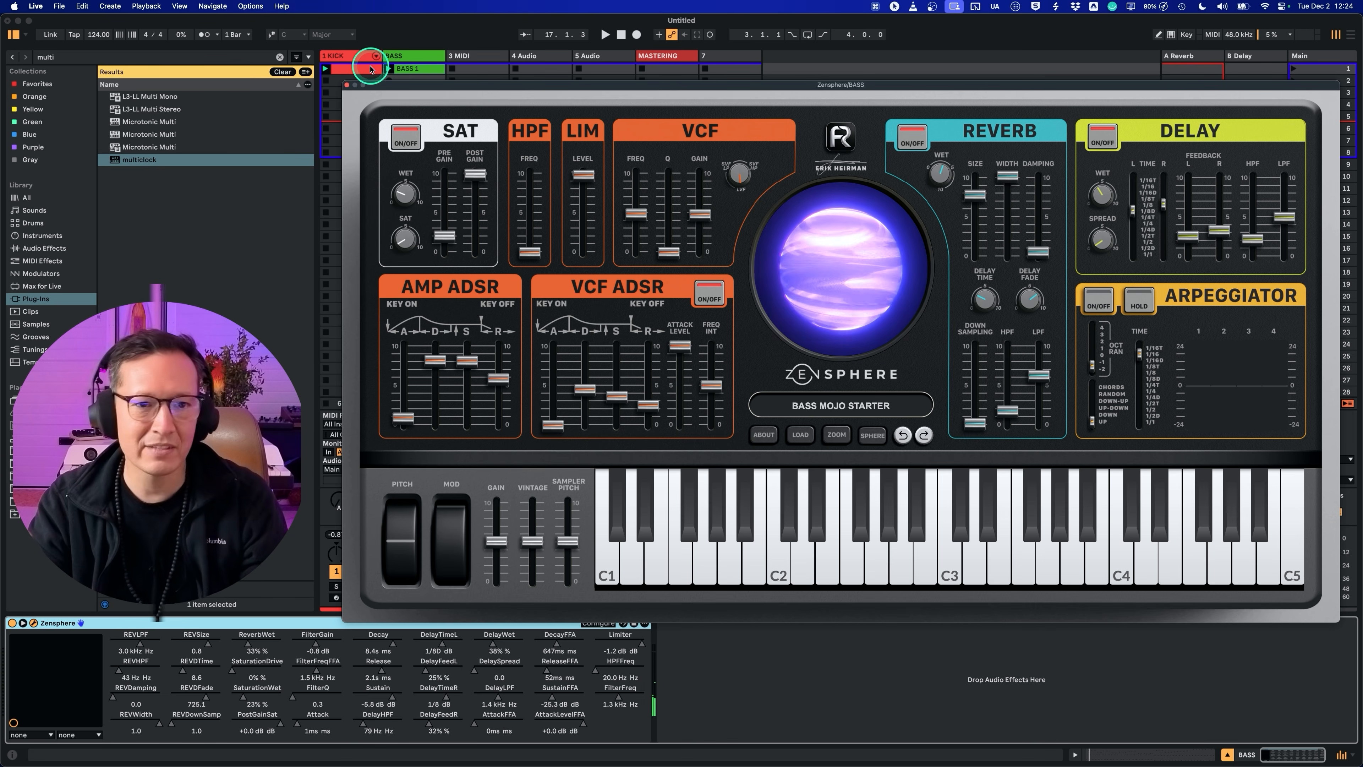
pyautogui.click(347, 84)
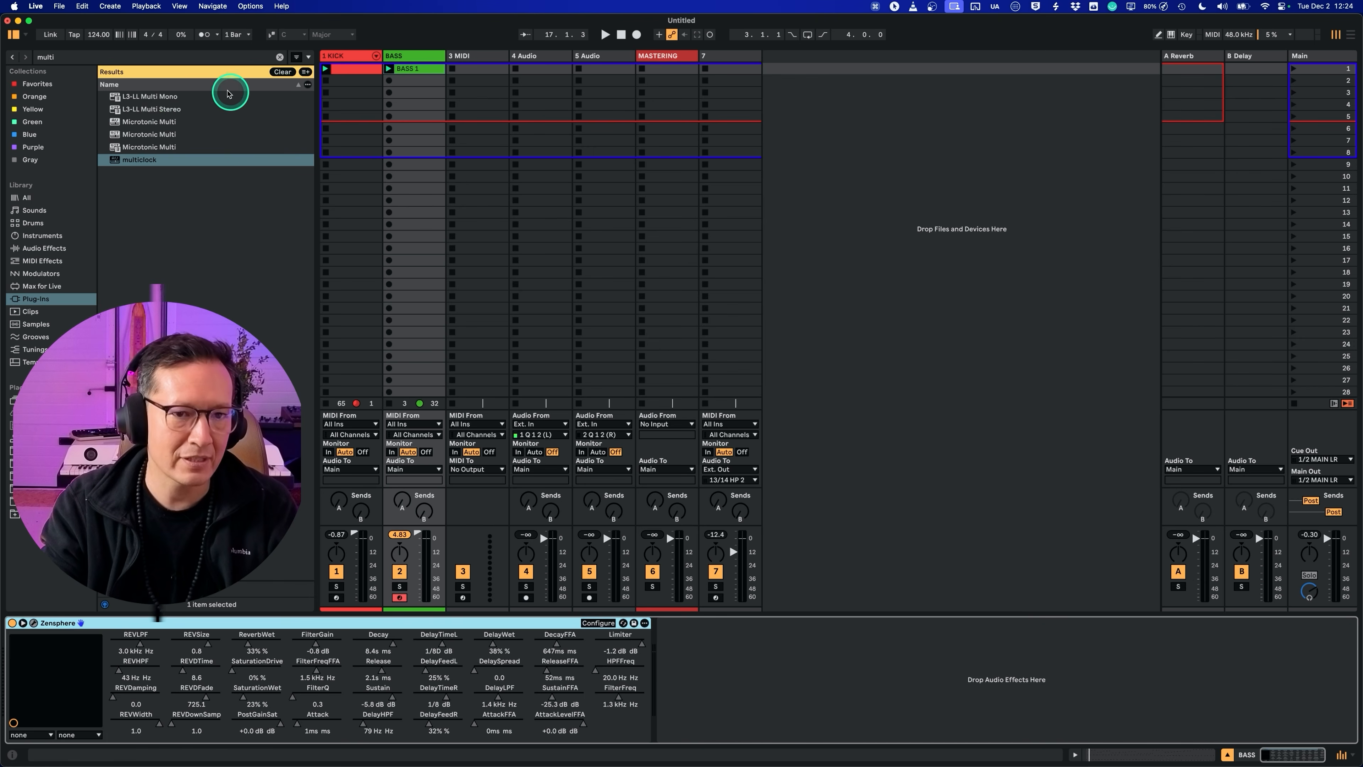
# Step: Import the 11 HH OPEN track from EH ABLETON LIVE PROJECT V3.als and place it just before the MASTERING track
pyautogui.click(280, 72)
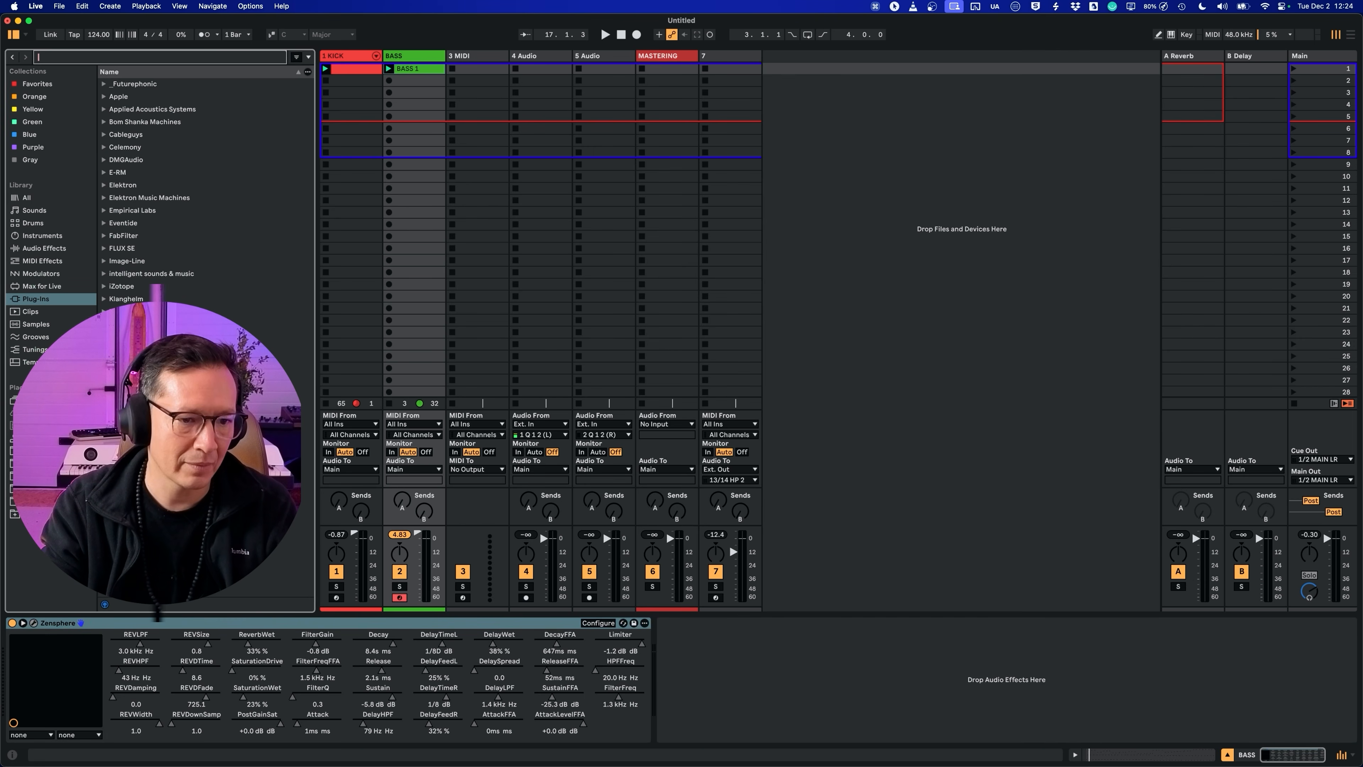
pyautogui.click(43, 463)
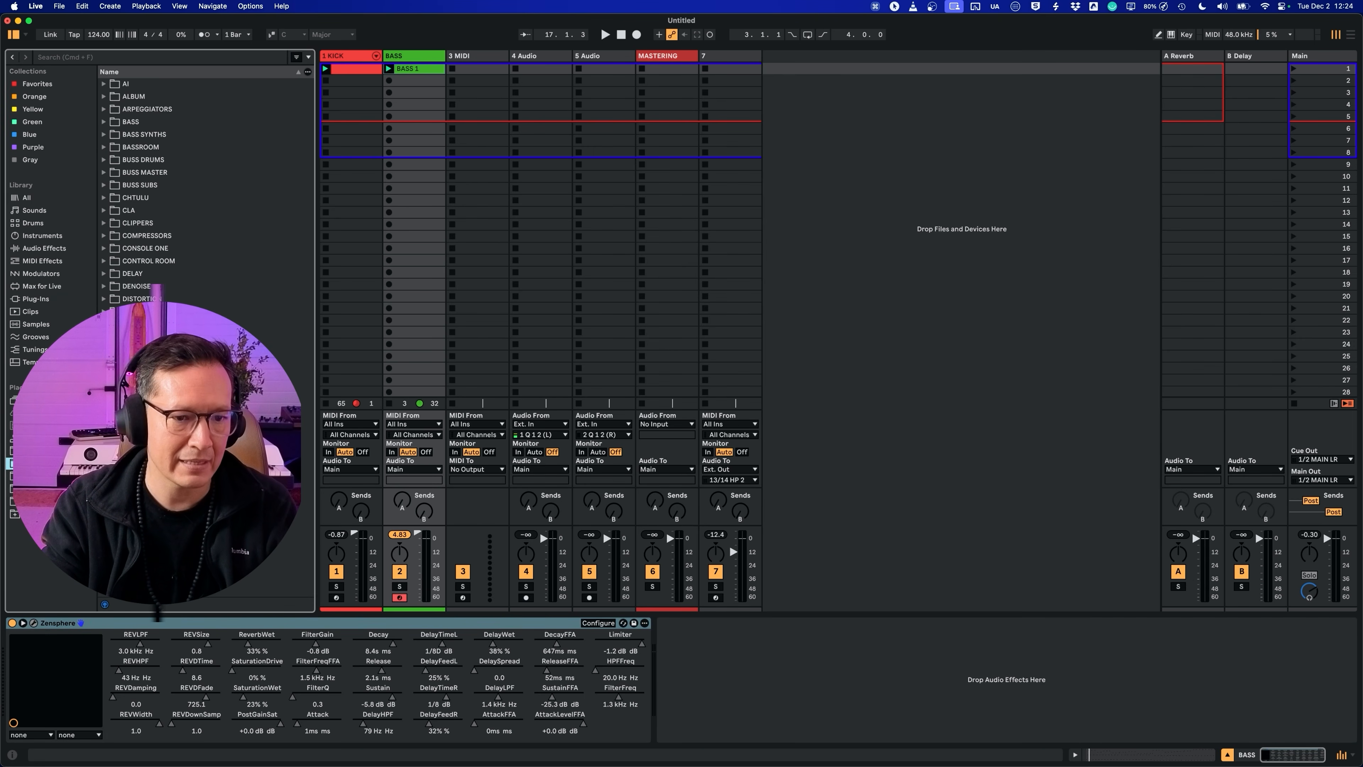
pyautogui.click(42, 501)
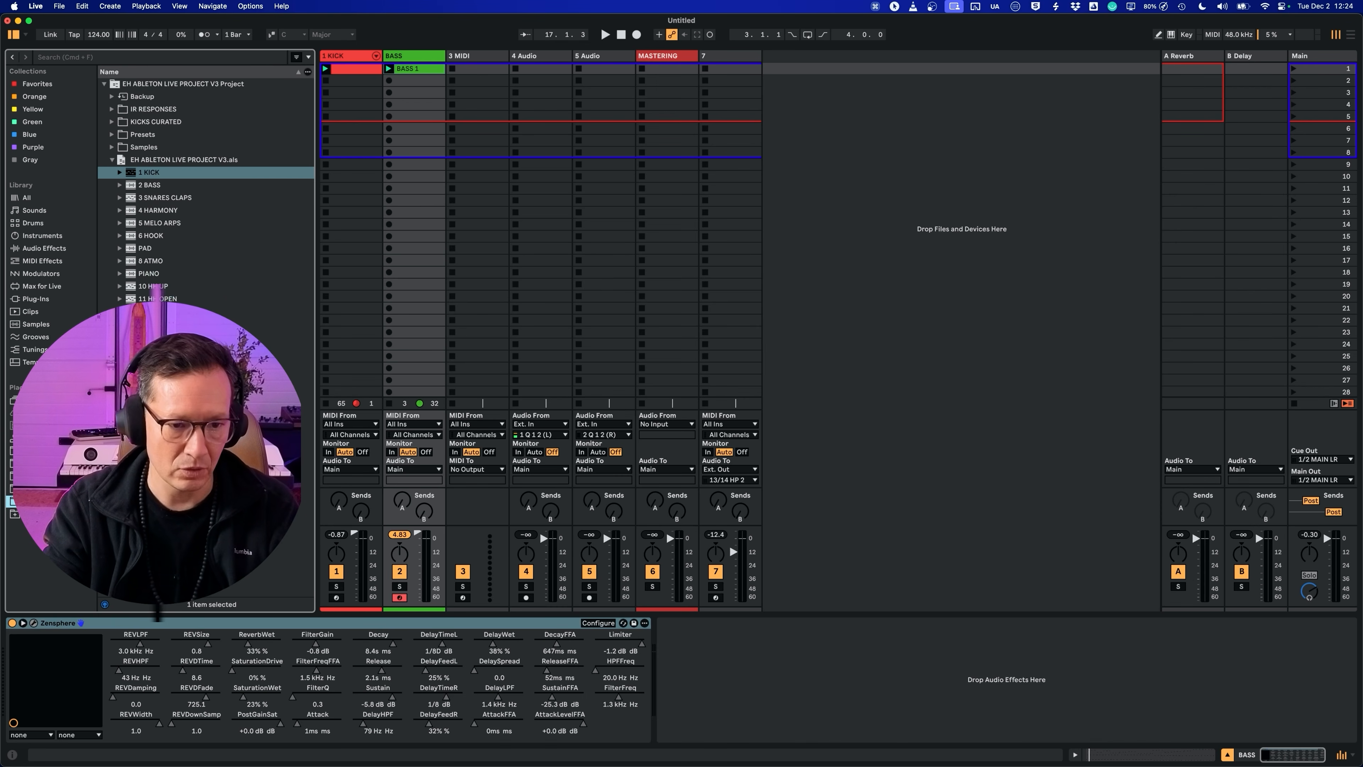
pyautogui.click(163, 298)
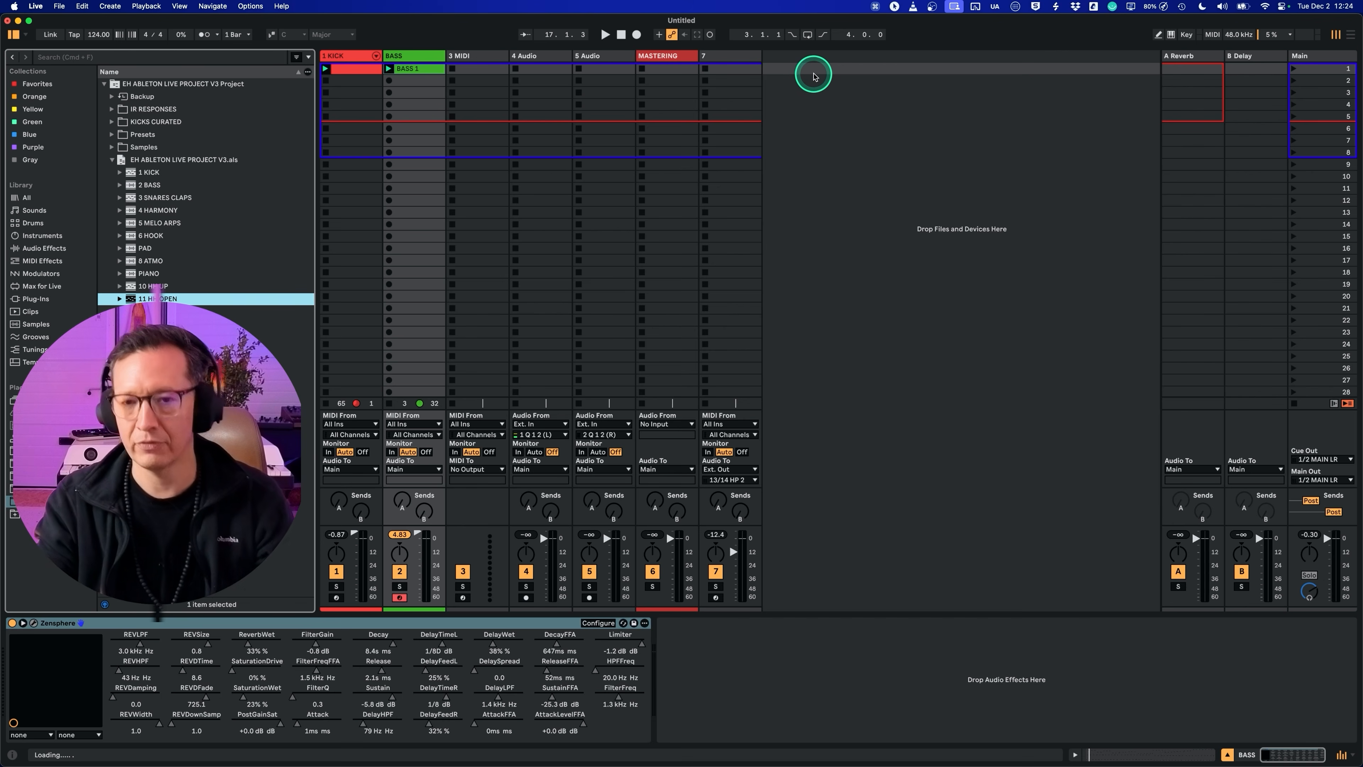
pyautogui.moveTo(814, 75); pyautogui.dragTo(813, 72)
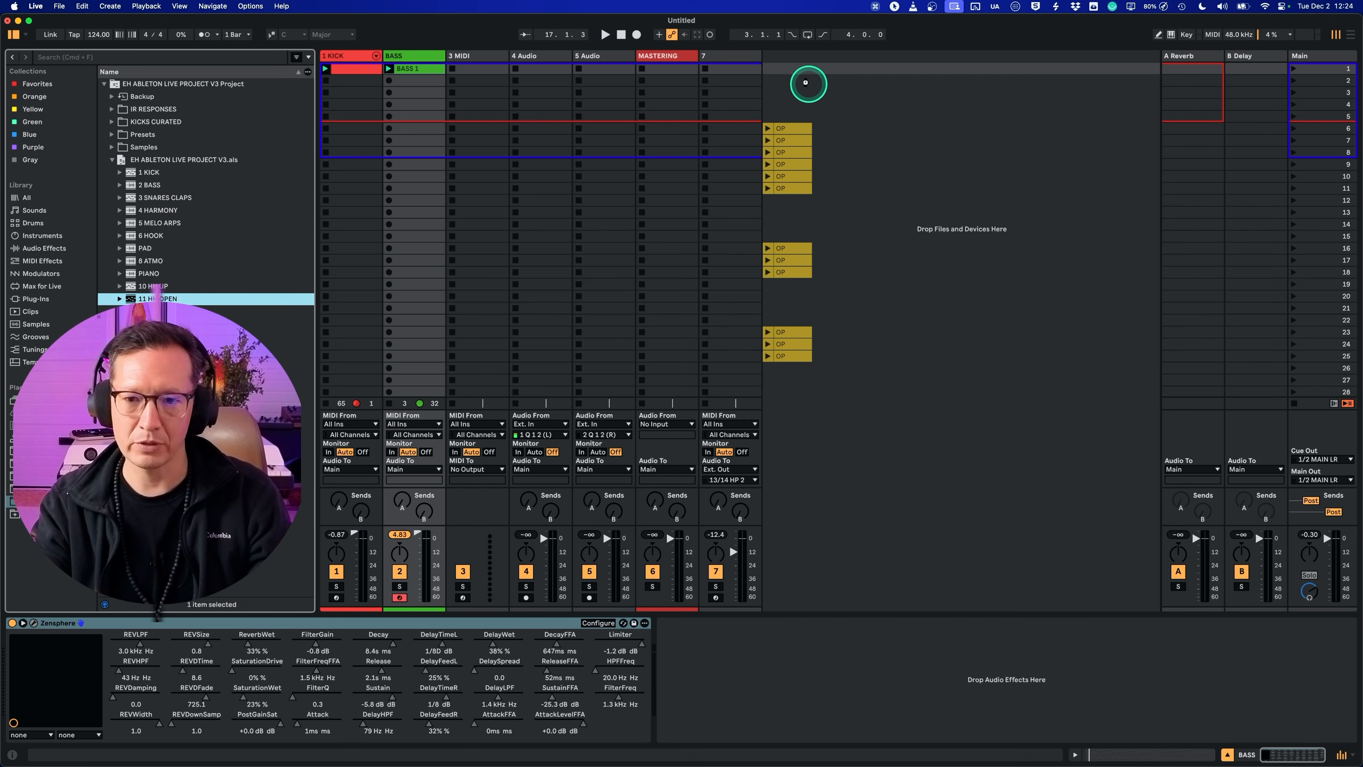
pyautogui.moveTo(793, 398); pyautogui.dragTo(793, 398)
pyautogui.moveTo(779, 56); pyautogui.dragTo(693, 55)
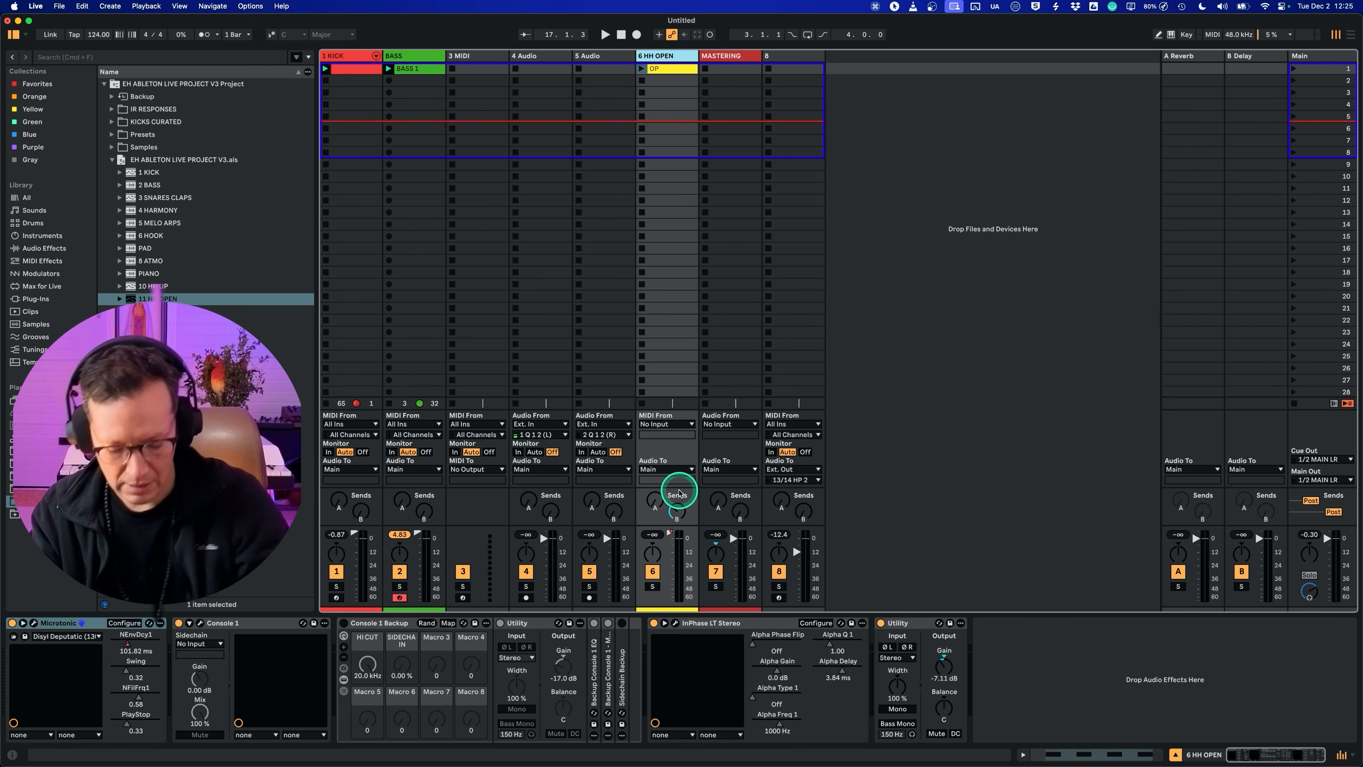
# Step: Check the control surfaces and input ports in the Link, Tempo & MIDI settings, then close the settings
pyautogui.press('super+comma')
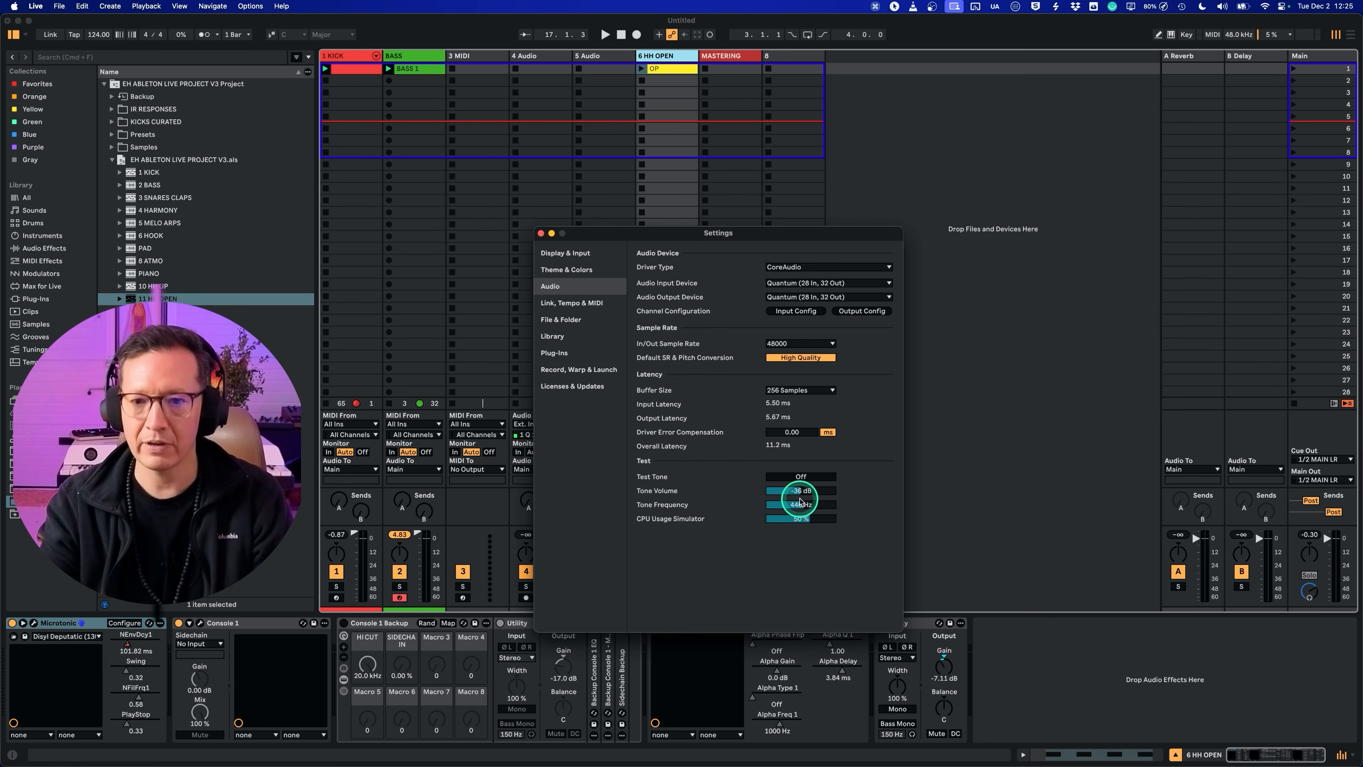
pyautogui.click(574, 304)
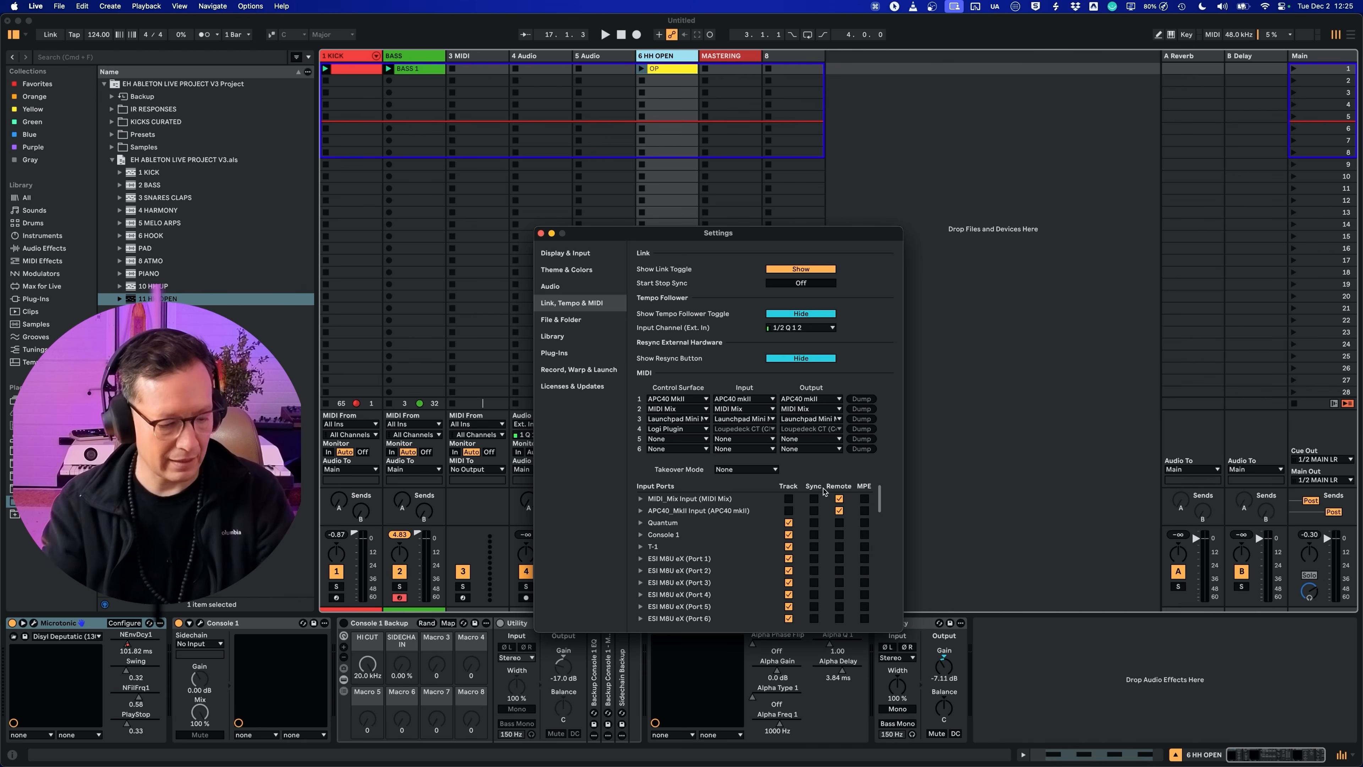
pyautogui.moveTo(575, 236); pyautogui.dragTo(872, 107)
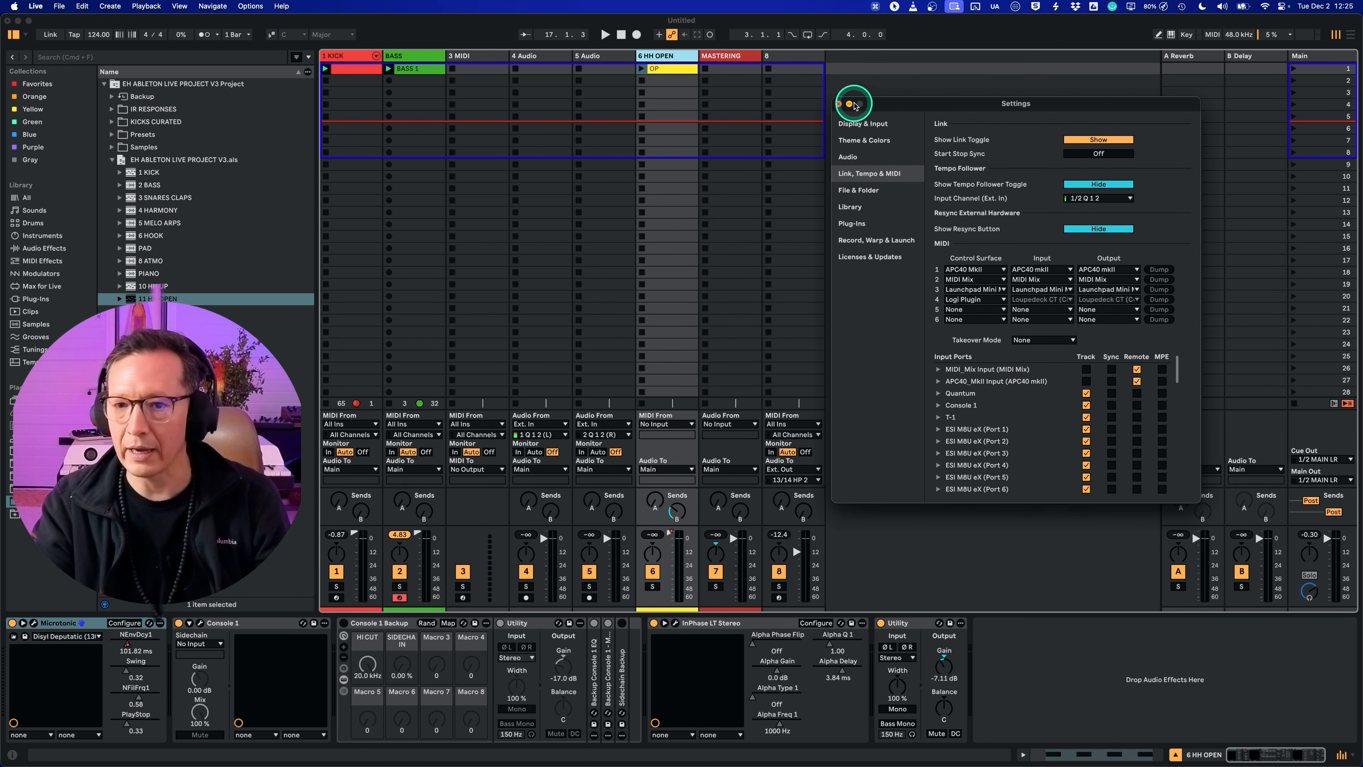
pyautogui.click(838, 105)
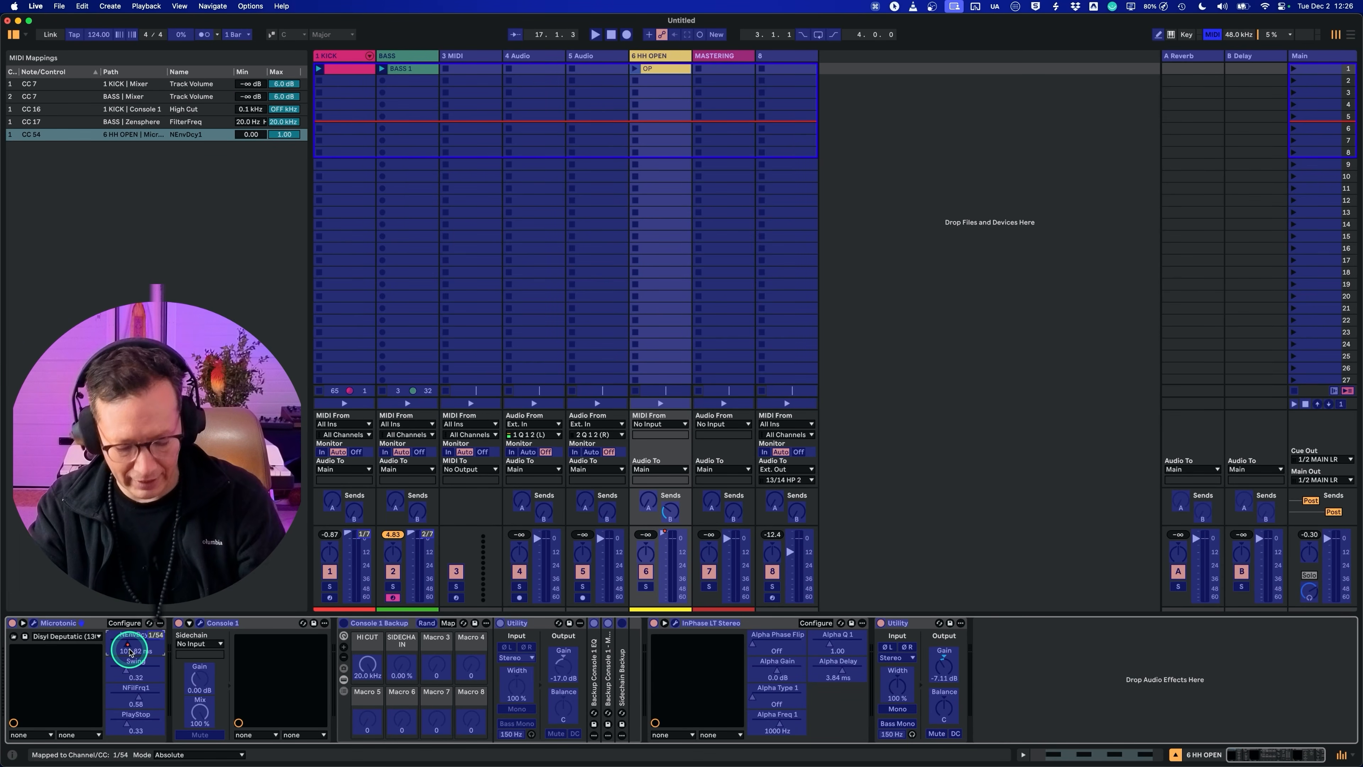
# Step: Map Microtonic's NEnvDcy1 on the HH OPEN track to channel 1 CC 54 and open the Microtonic window
pyautogui.press('super+m')
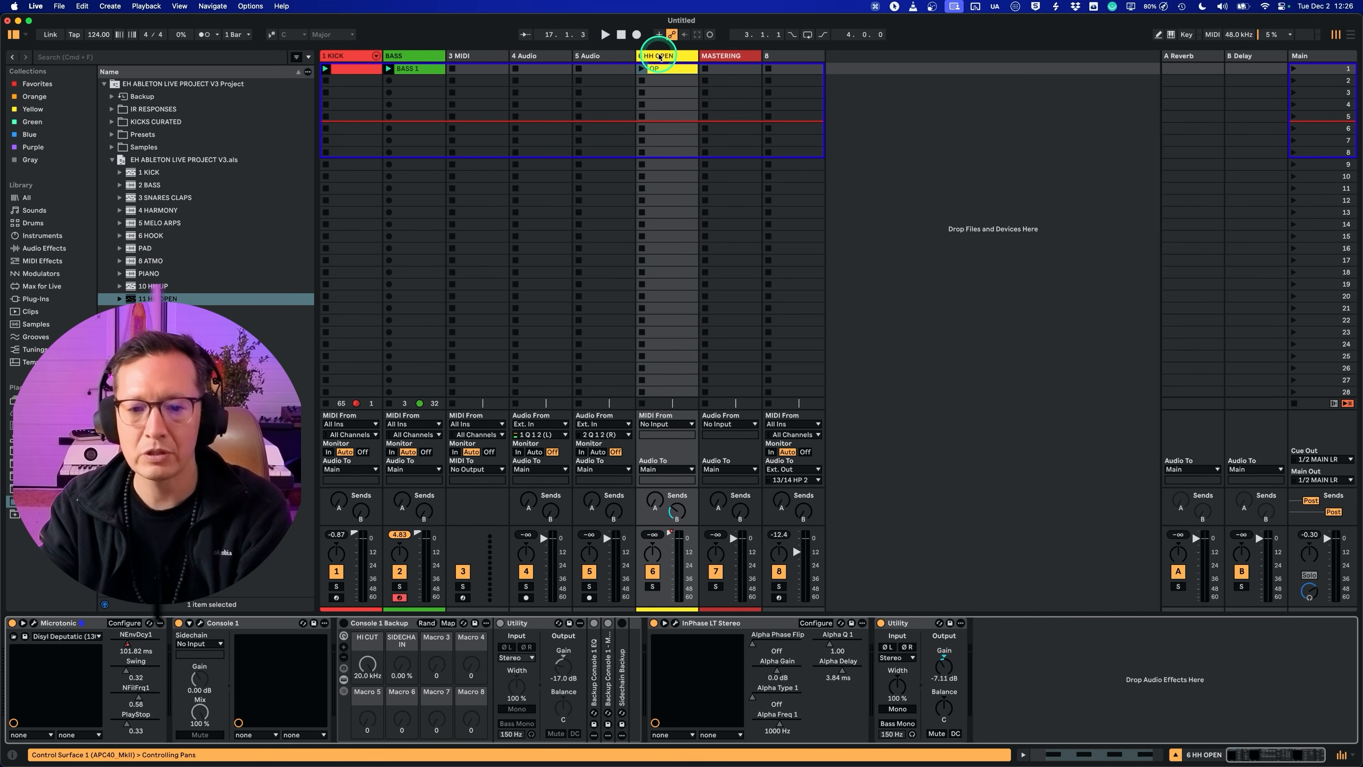
pyautogui.click(335, 397)
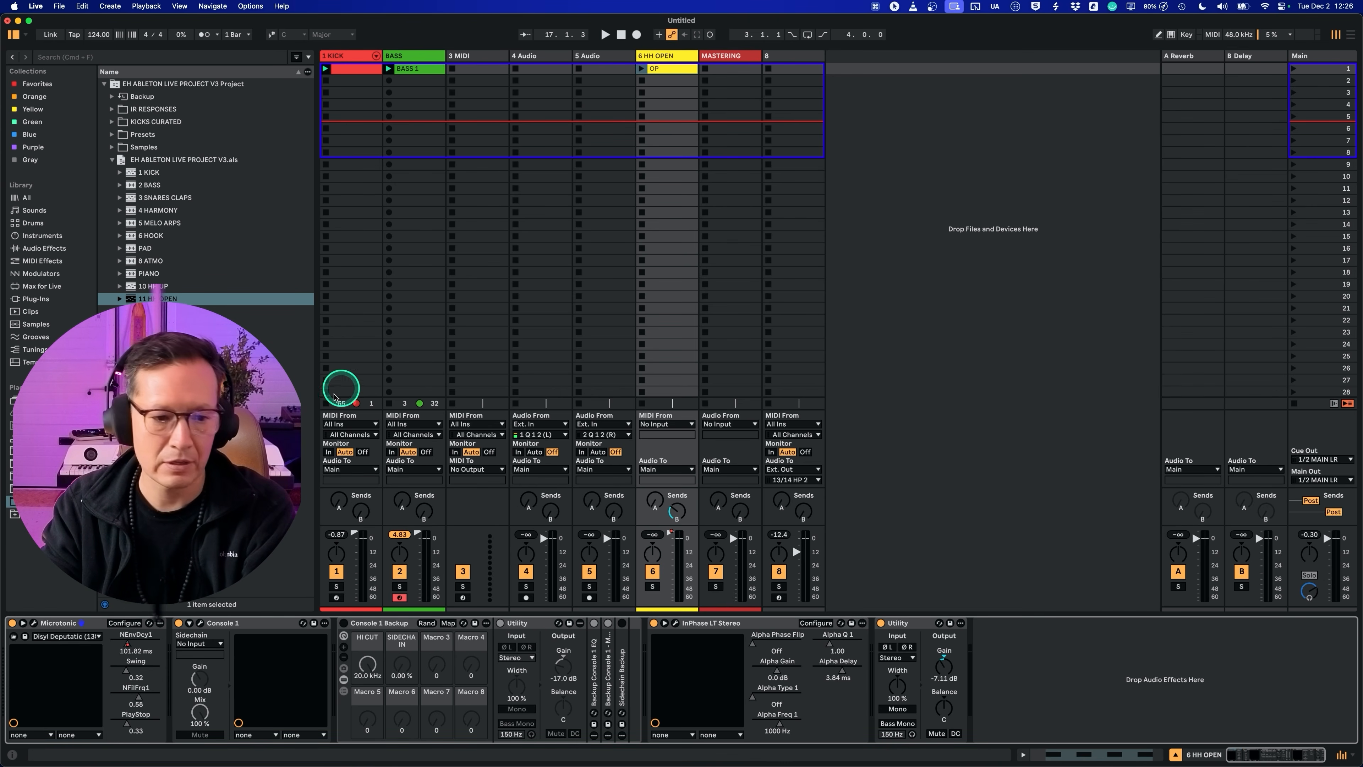
pyautogui.click(34, 624)
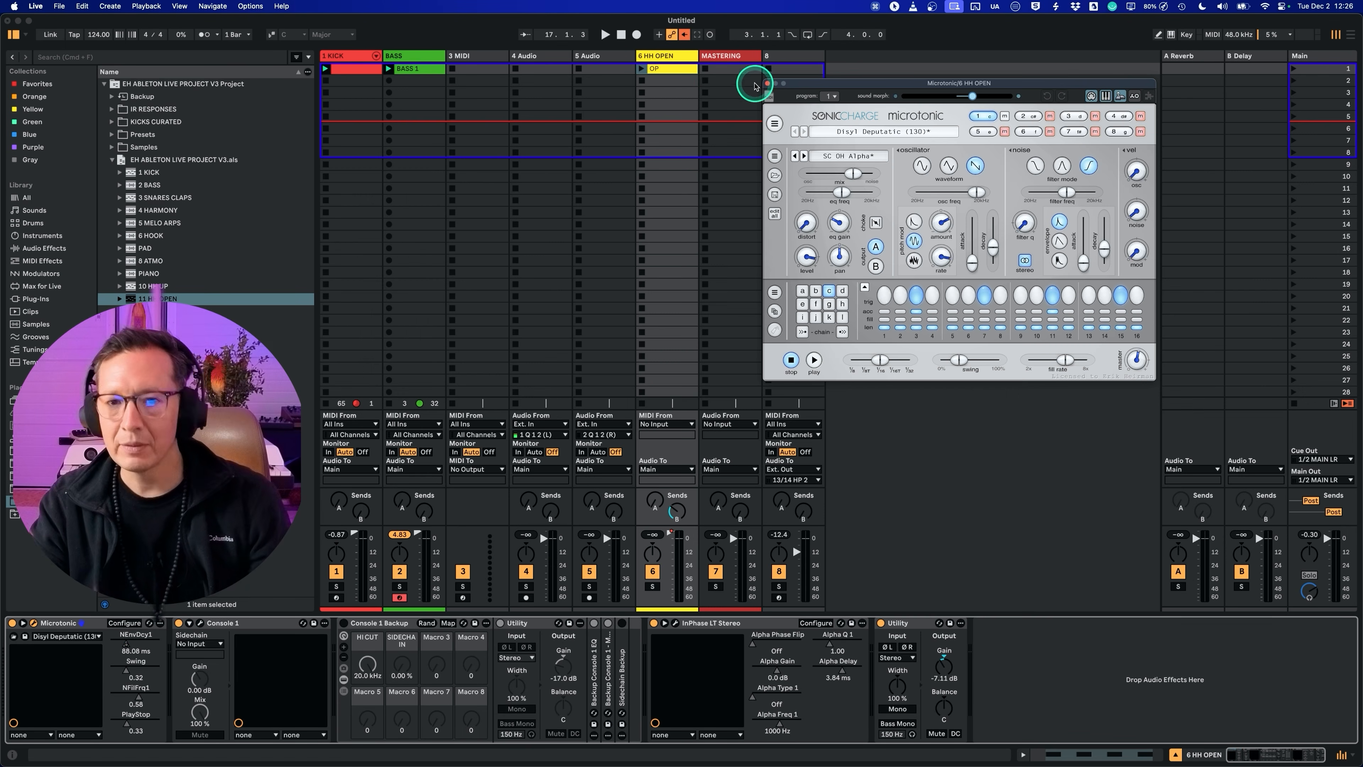
# Step: Start Microtonic's pattern playback and route the HH OPEN track's audio output to the MASTERING track
pyautogui.click(673, 71)
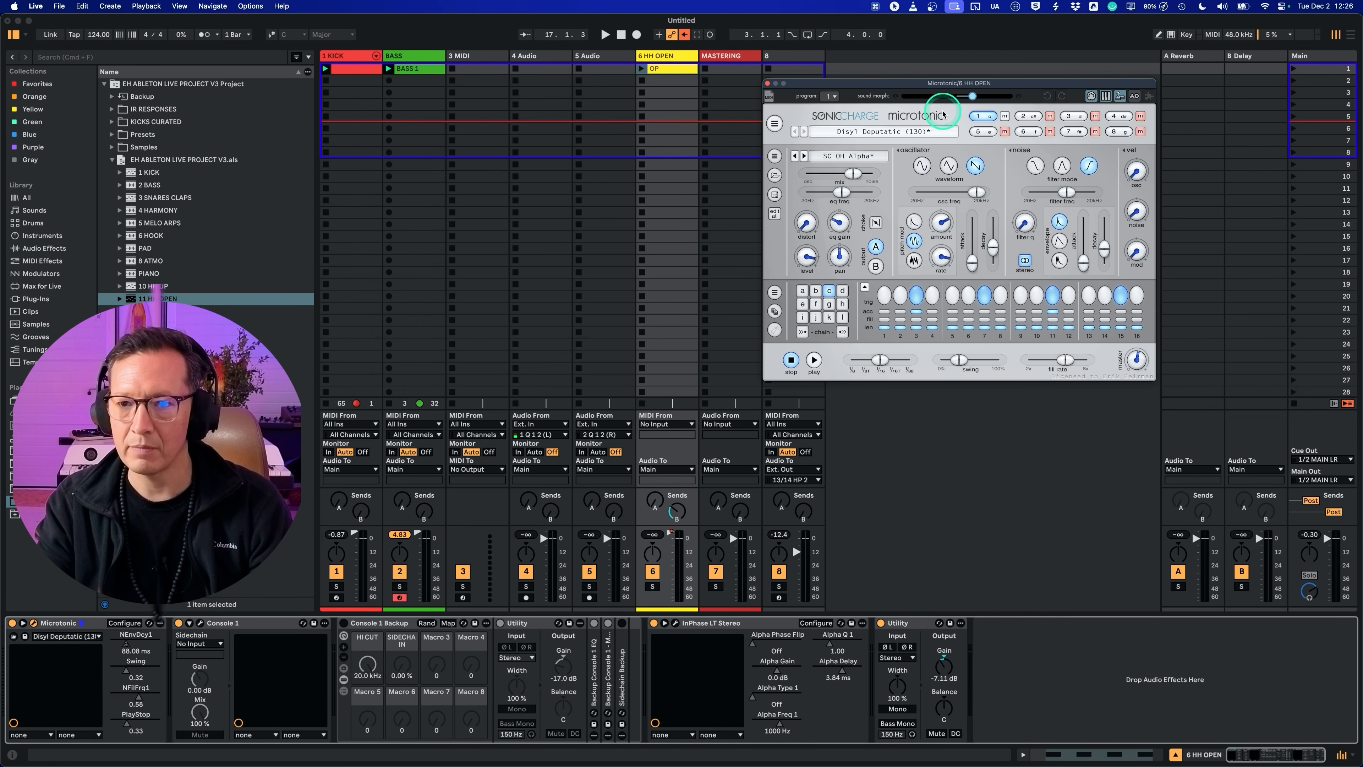
pyautogui.click(814, 360)
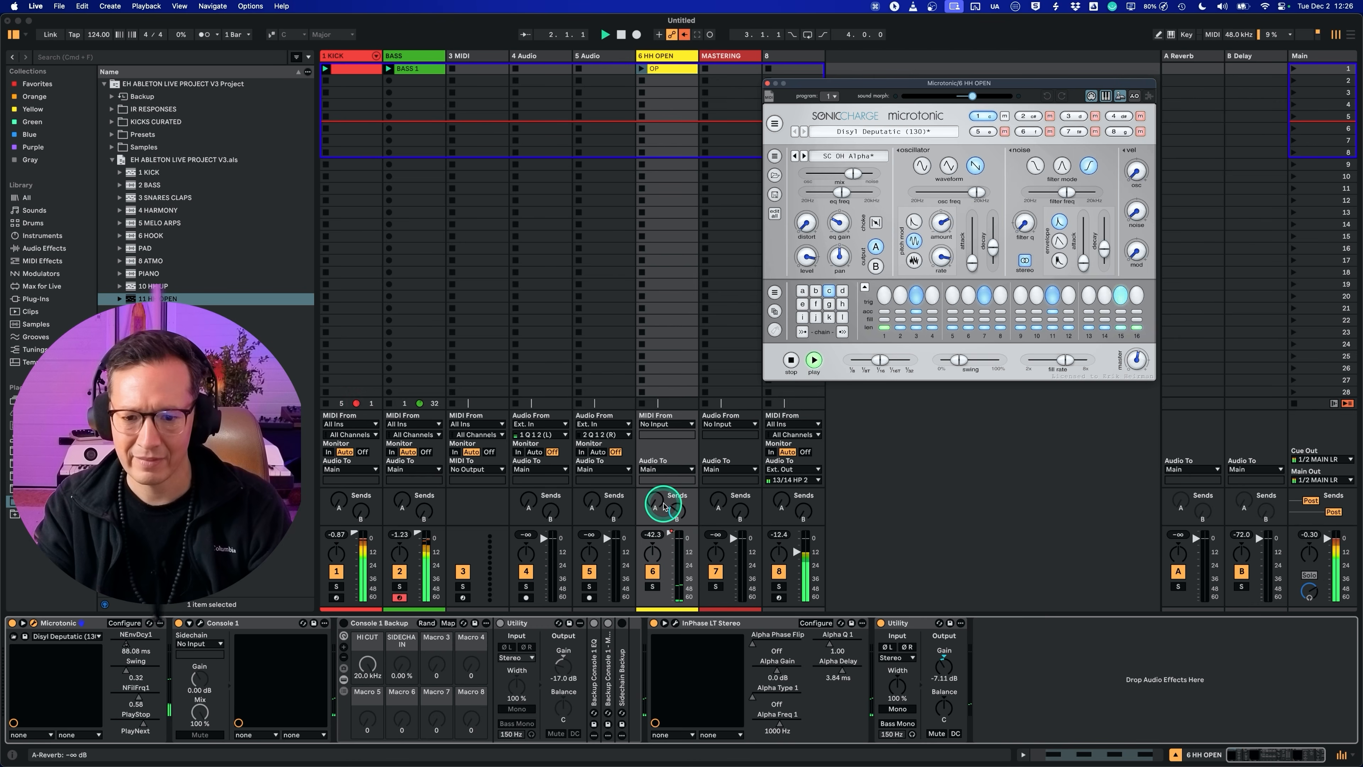
pyautogui.click(669, 470)
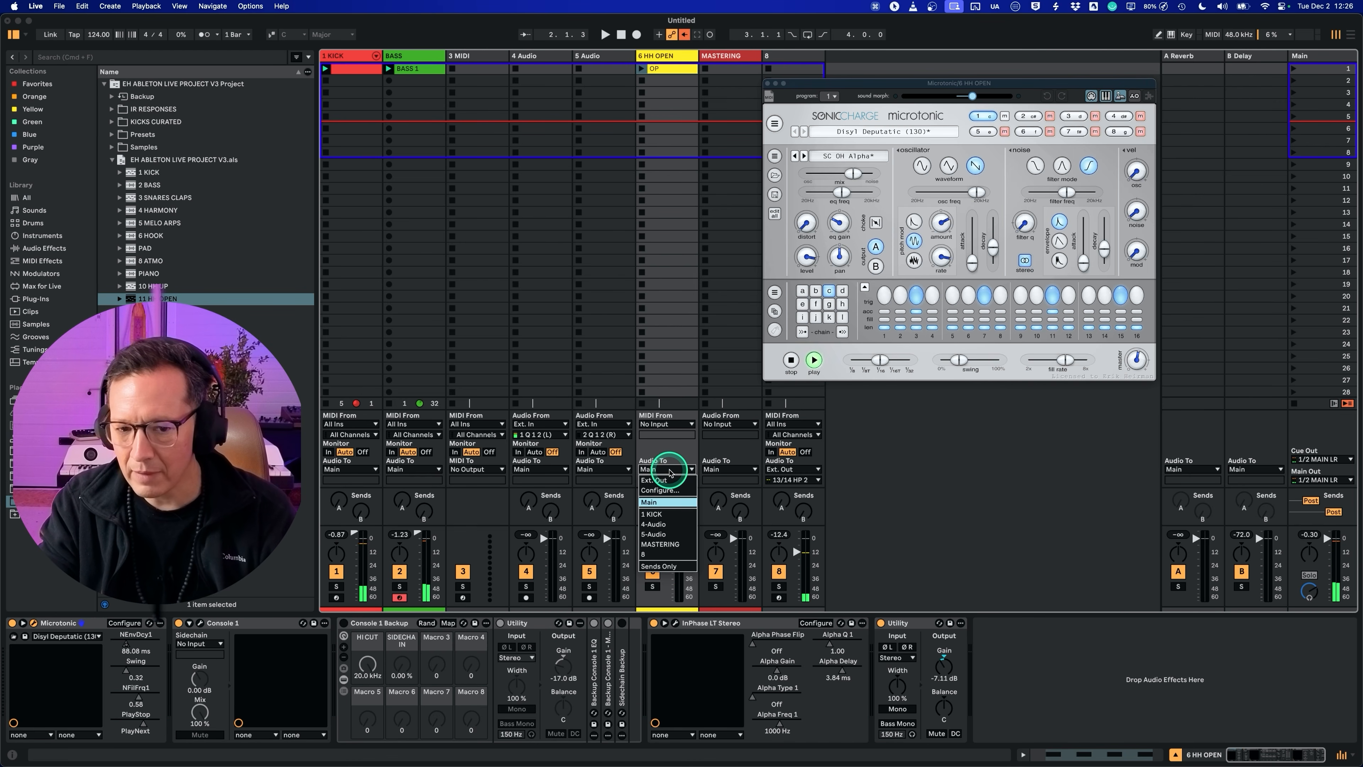
pyautogui.click(661, 544)
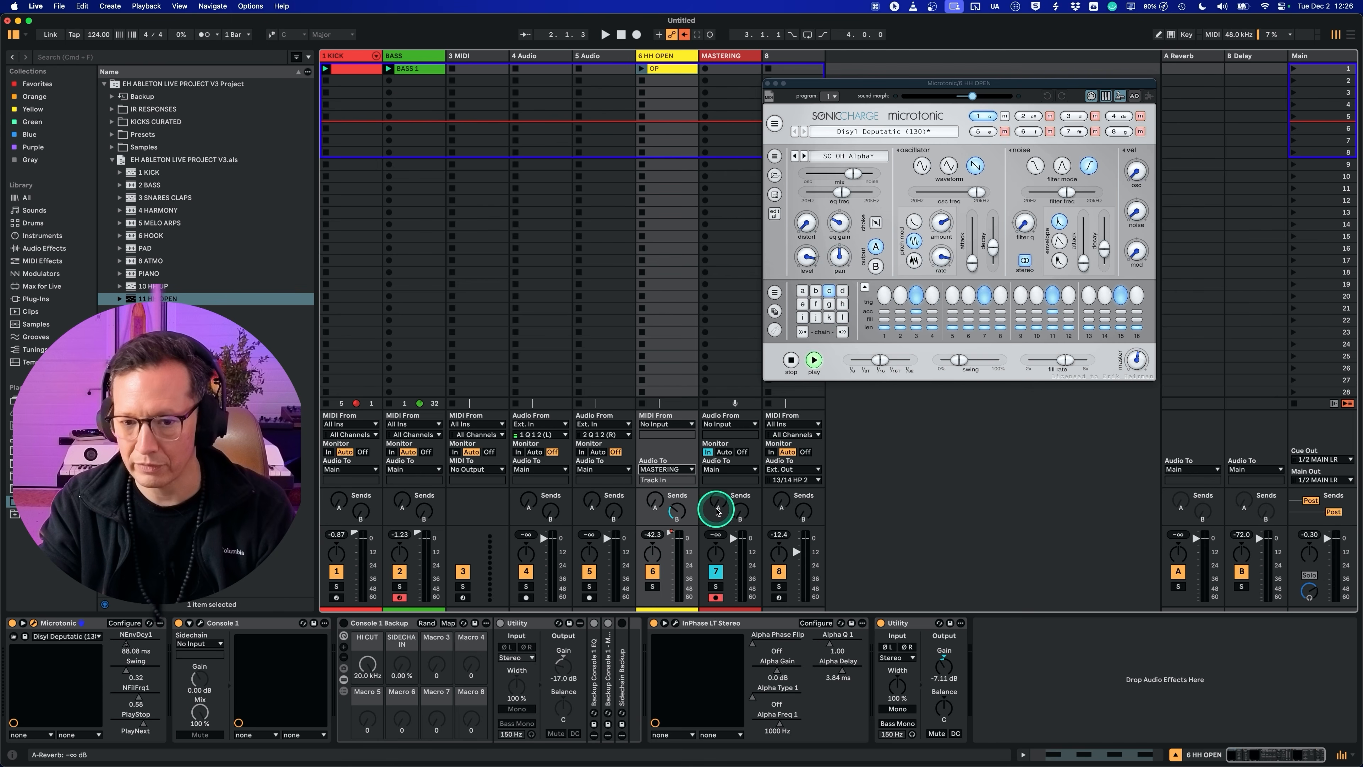
# Step: Resume playback and set the gain of the last Utility on the HH OPEN track to 13.3 dB
pyautogui.press('space')
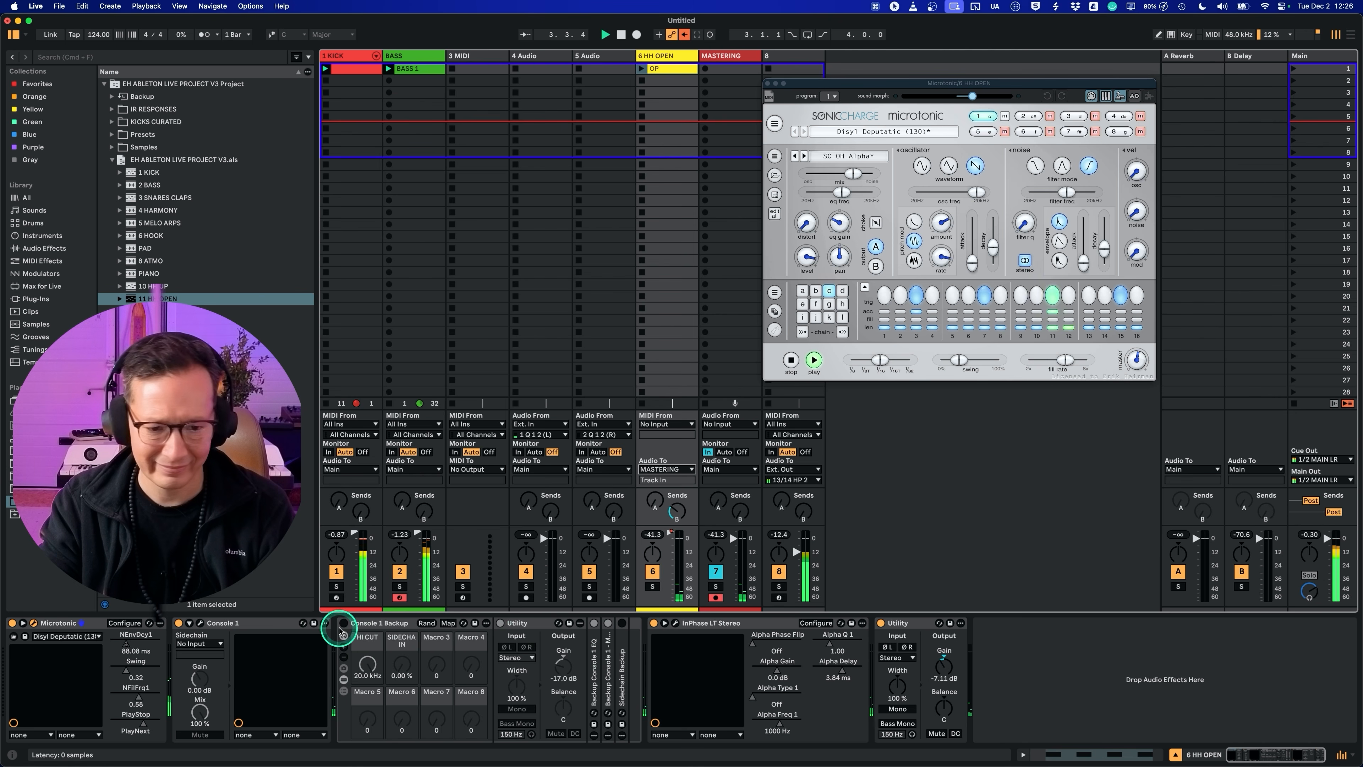
pyautogui.click(392, 624)
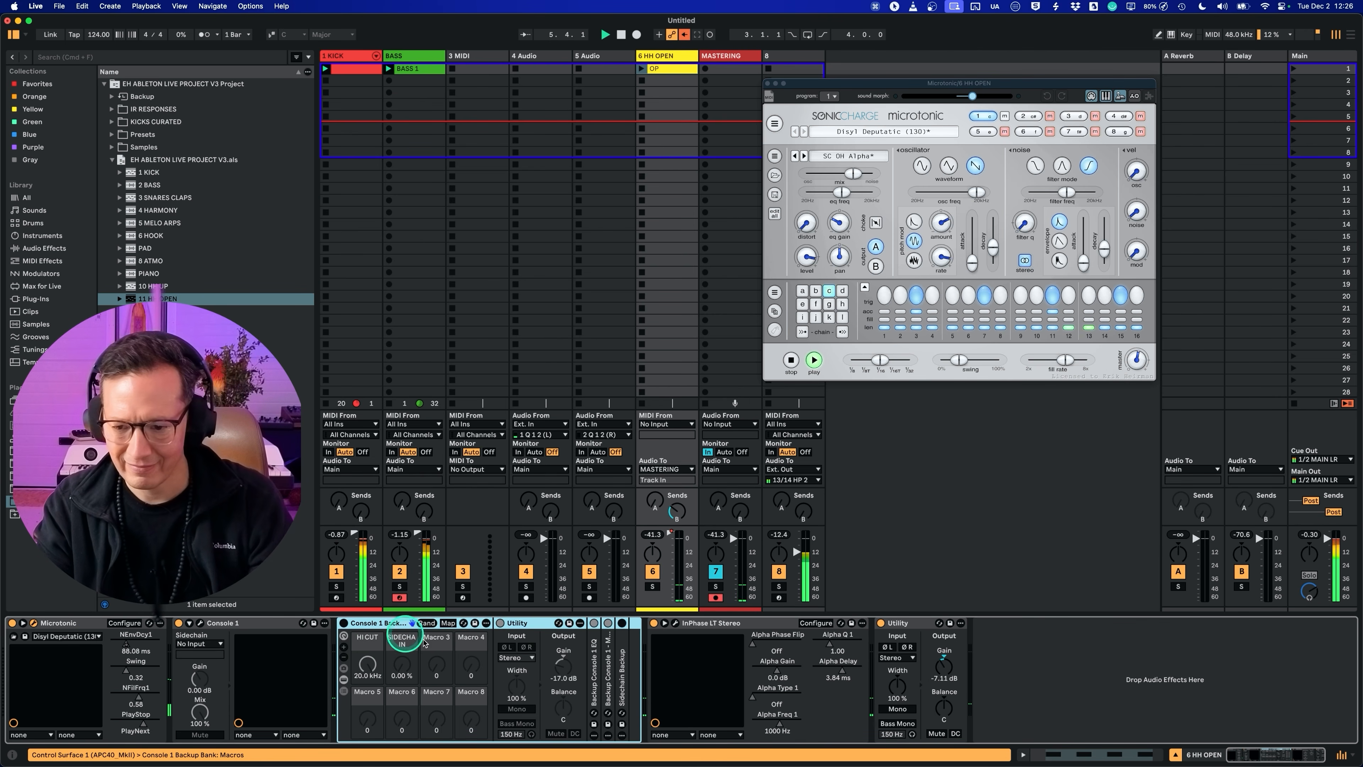
pyautogui.click(944, 666)
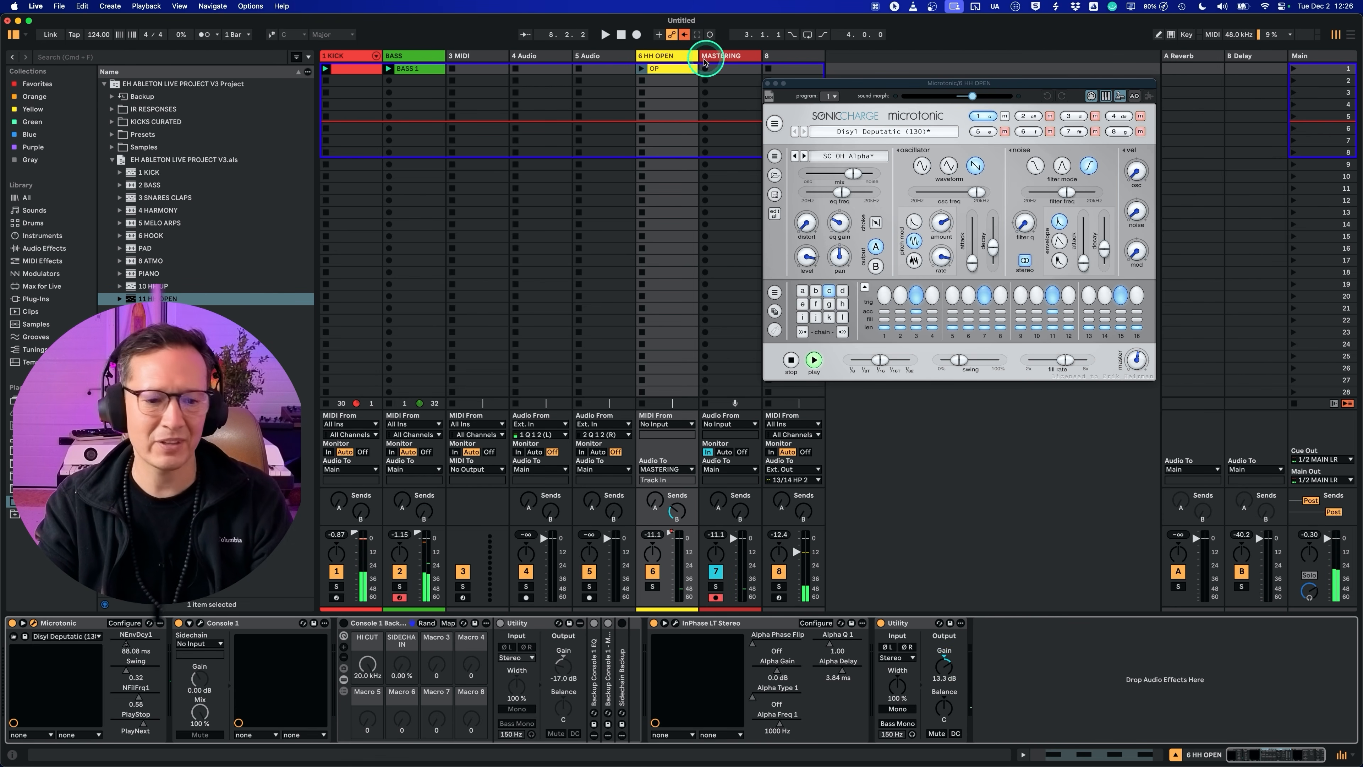
# Step: Set Body control to 82 and More Highs to 47 in the MASTERING track's mid-side rack
pyautogui.click(716, 58)
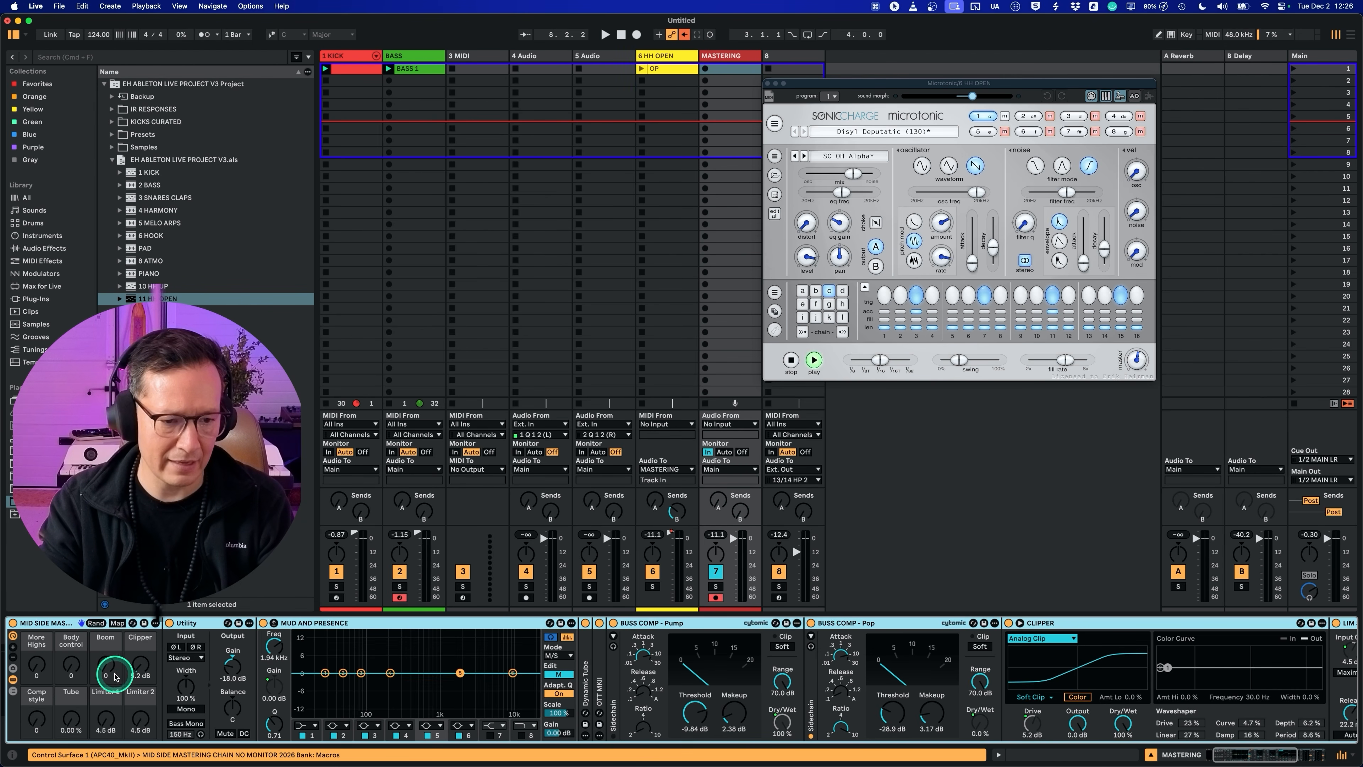
pyautogui.click(73, 664)
pyautogui.moveTo(28, 671); pyautogui.dragTo(28, 664)
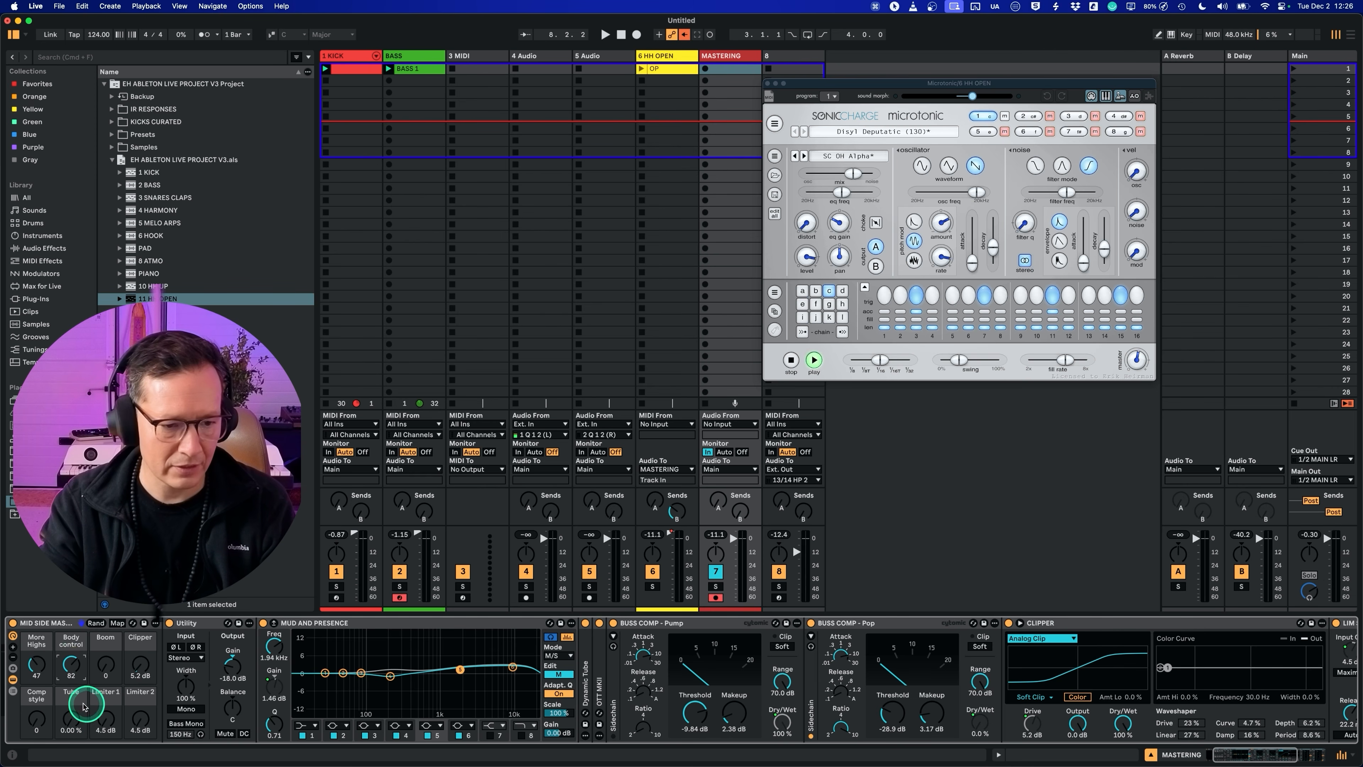
# Step: In the MASTERING track's mid-side rack, set Boom to 82, Limiter 1 to 9.0 dB and Limiter 2 to 7.3 dB during playback
pyautogui.click(73, 723)
pyautogui.click(105, 662)
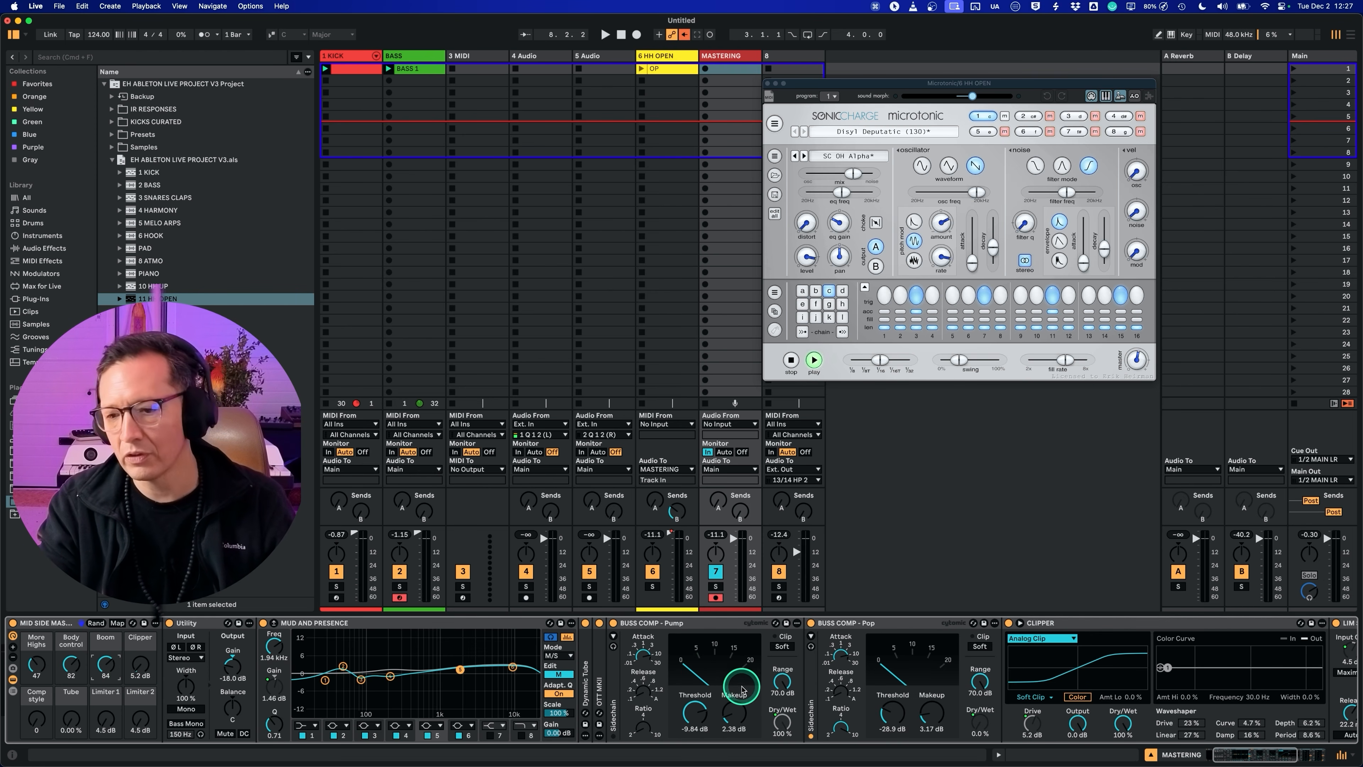
pyautogui.hscroll(10, 786, 666)
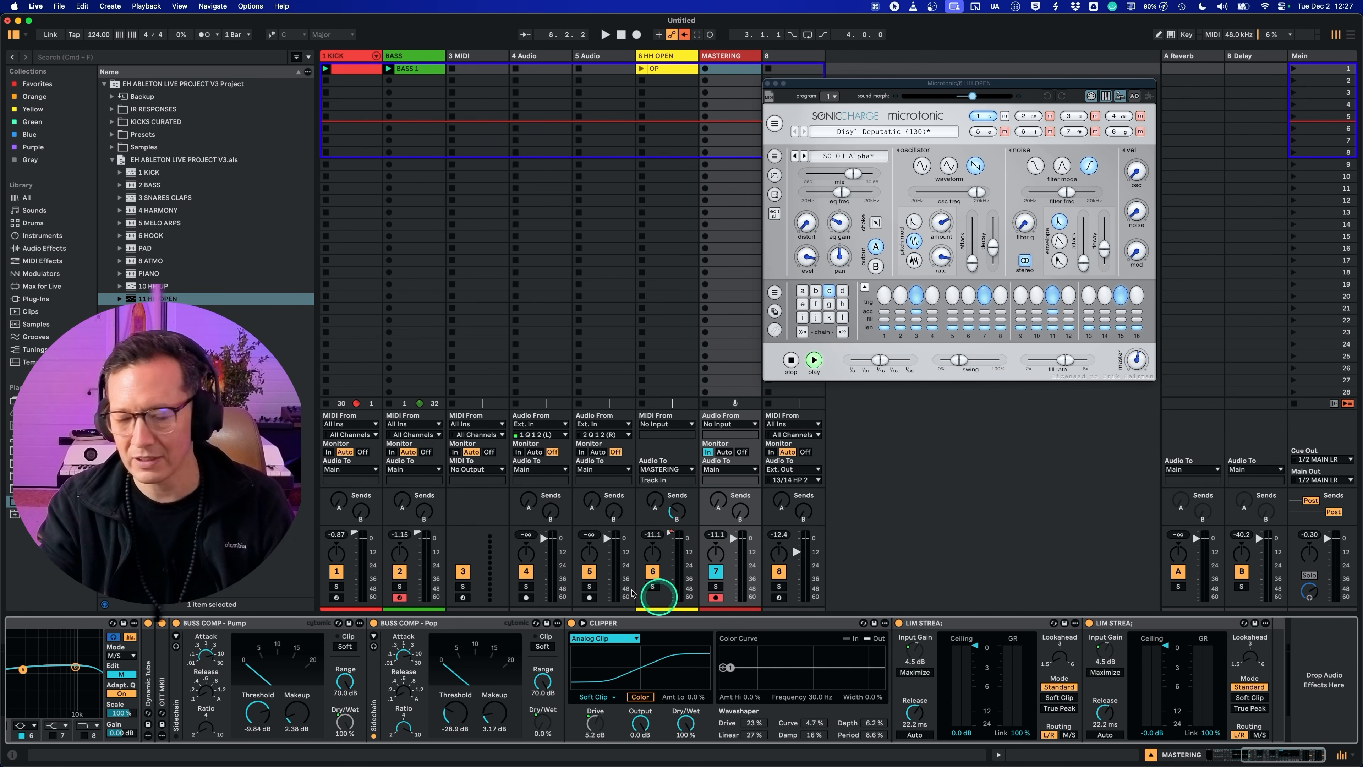
pyautogui.press('space')
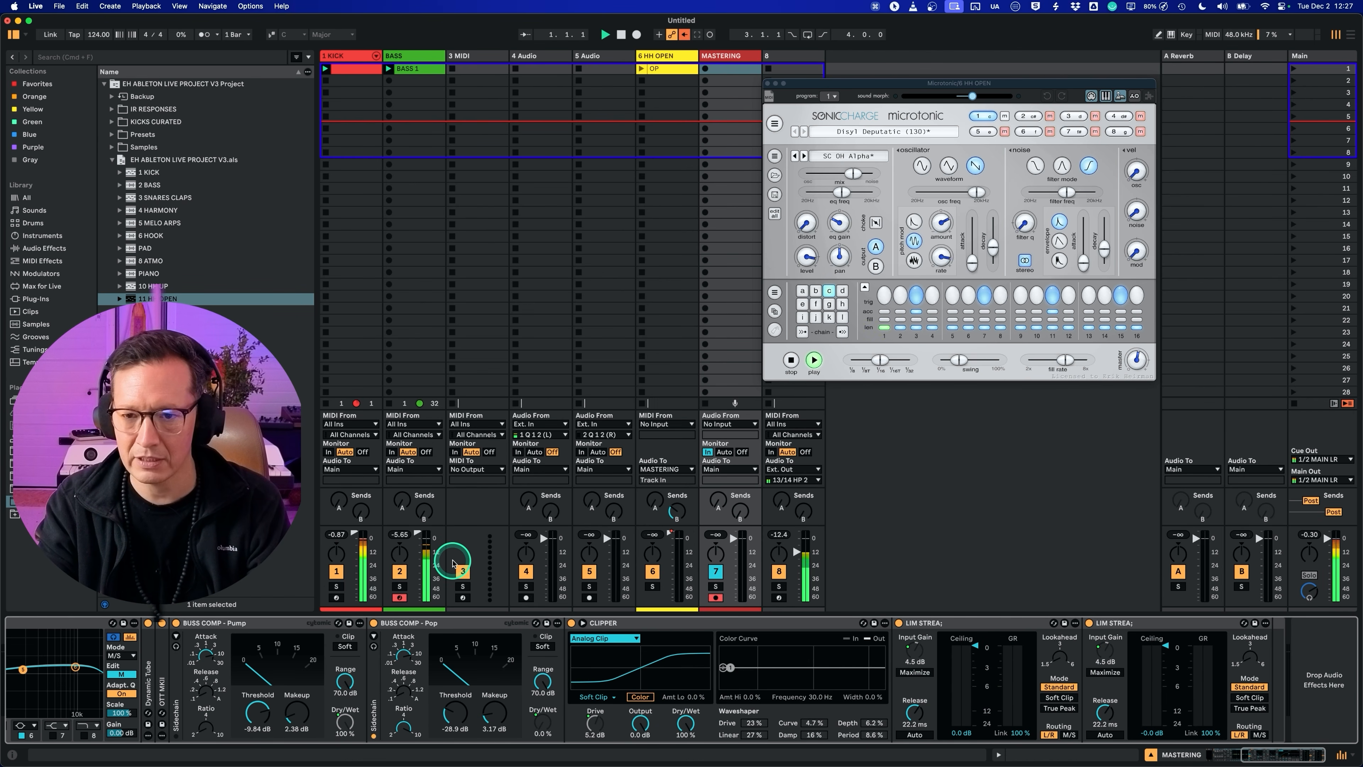
pyautogui.hscroll(-10, 166, 704)
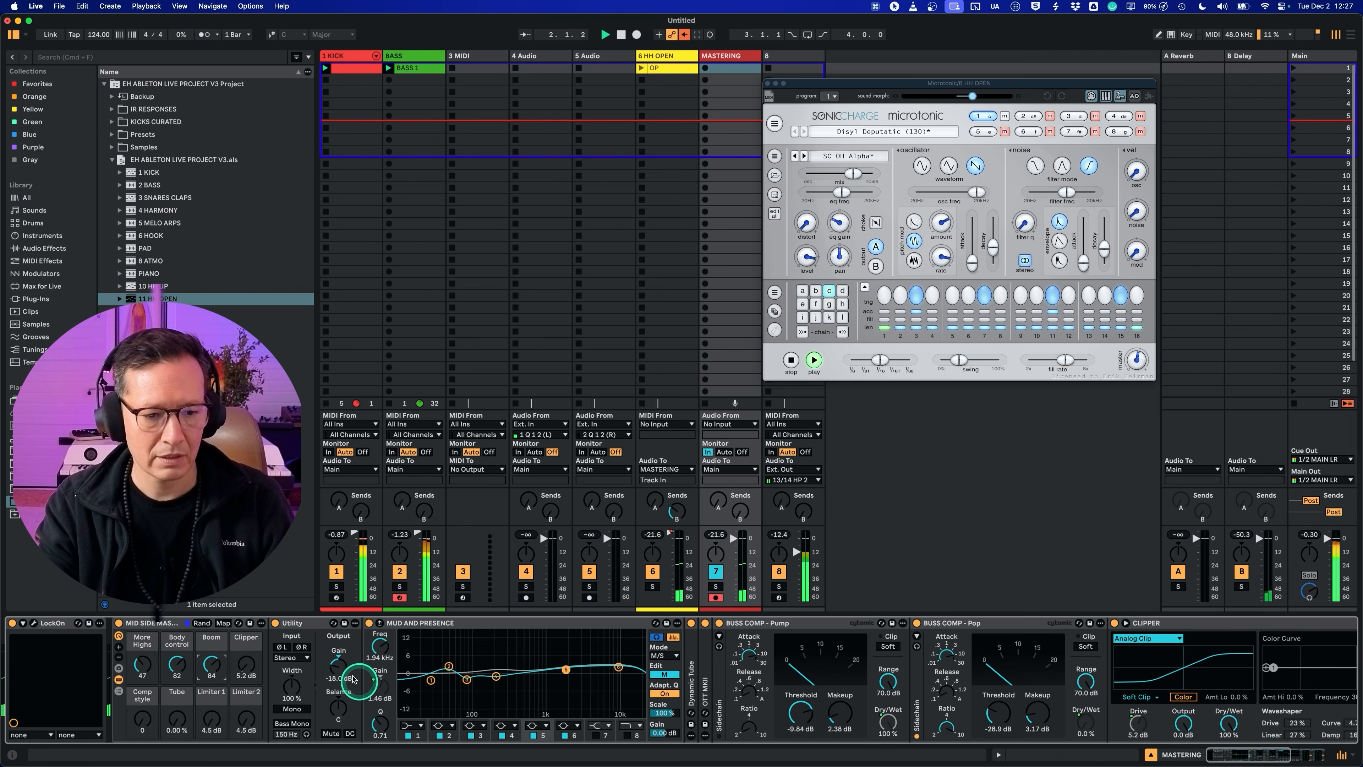
pyautogui.moveTo(205, 719); pyautogui.dragTo(244, 723)
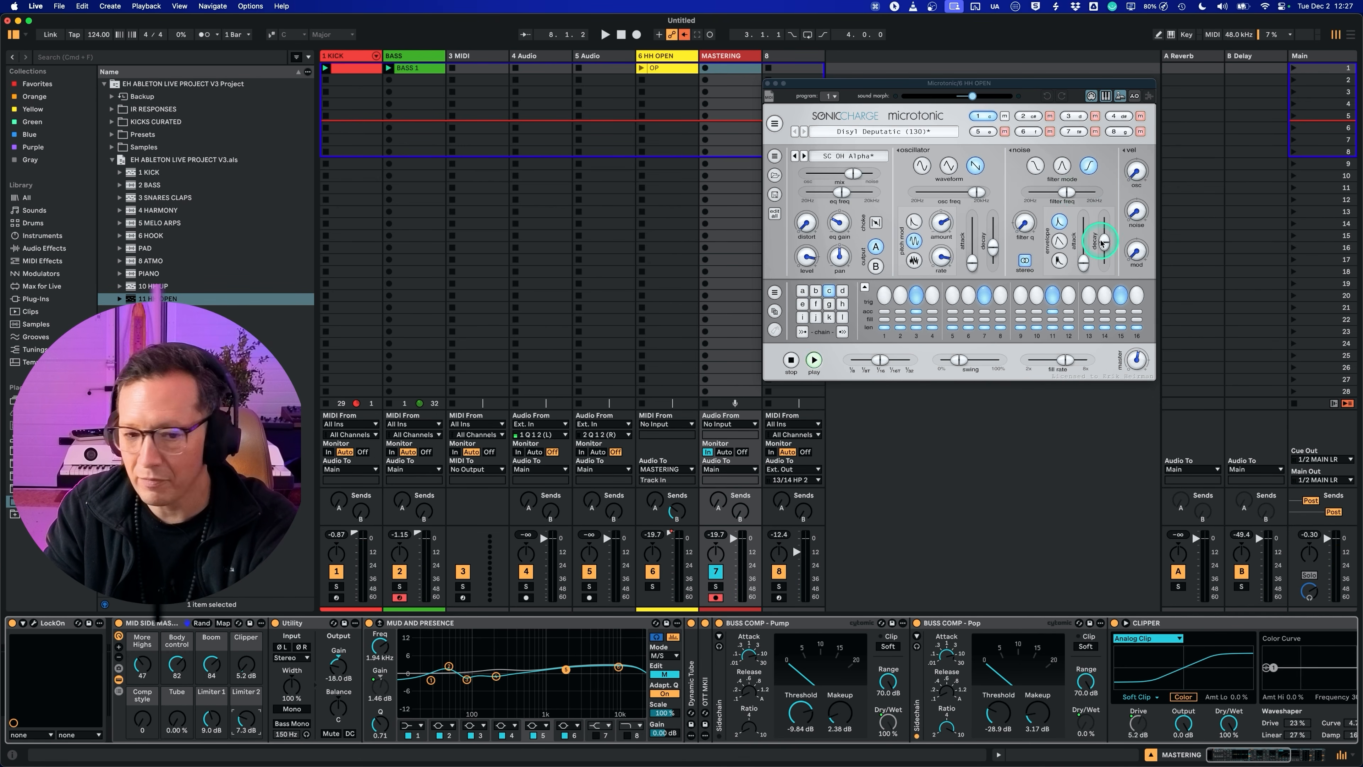
# Step: Close and reopen the Microtonic window on the HH OPEN track and play the groove
pyautogui.click(666, 56)
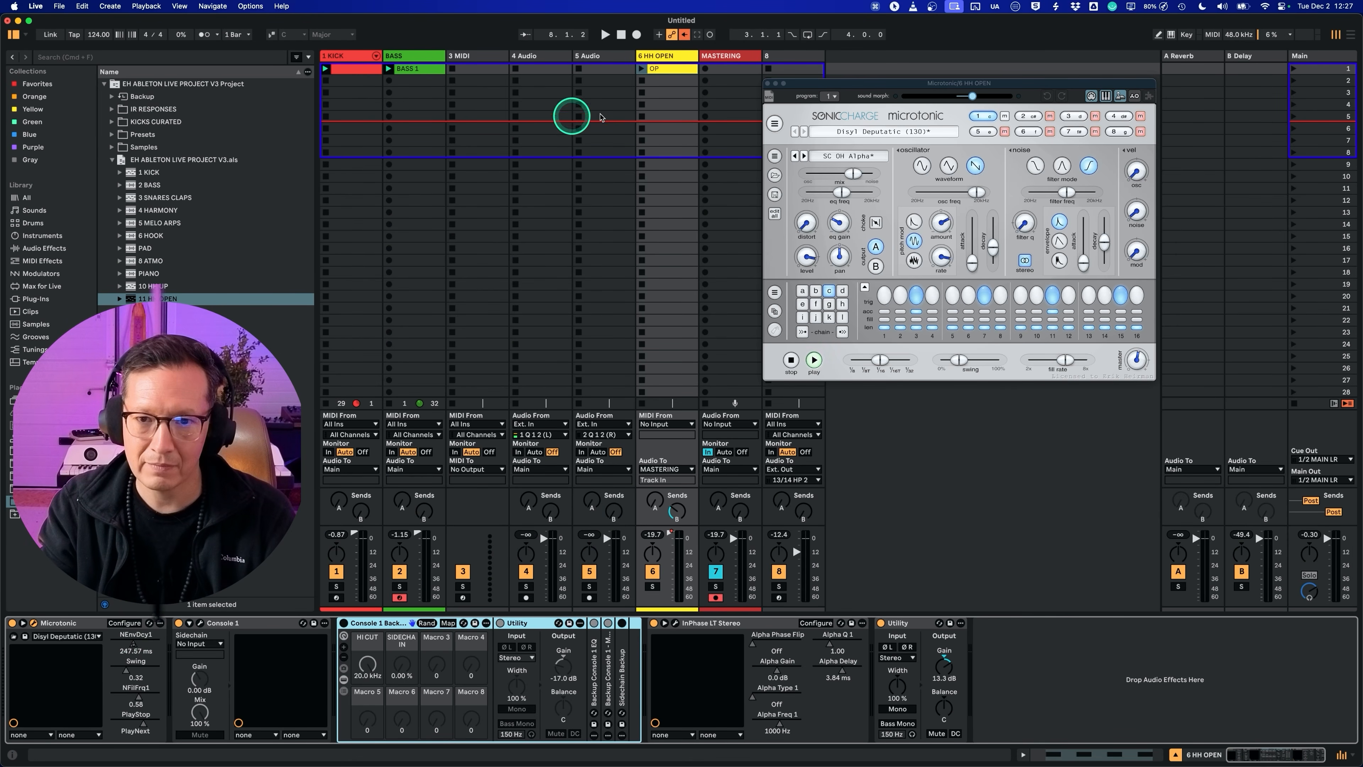
pyautogui.moveTo(811, 86); pyautogui.dragTo(810, 78)
pyautogui.click(766, 81)
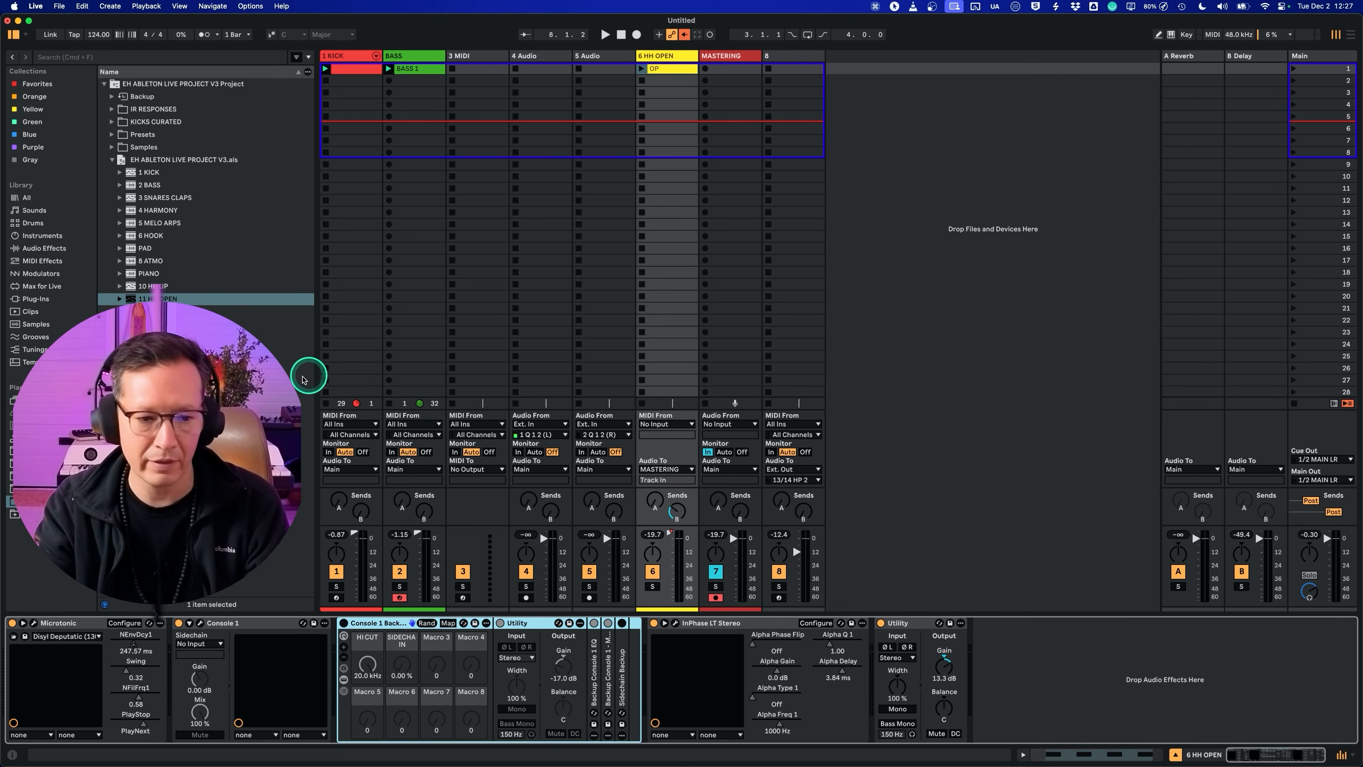
pyautogui.click(35, 624)
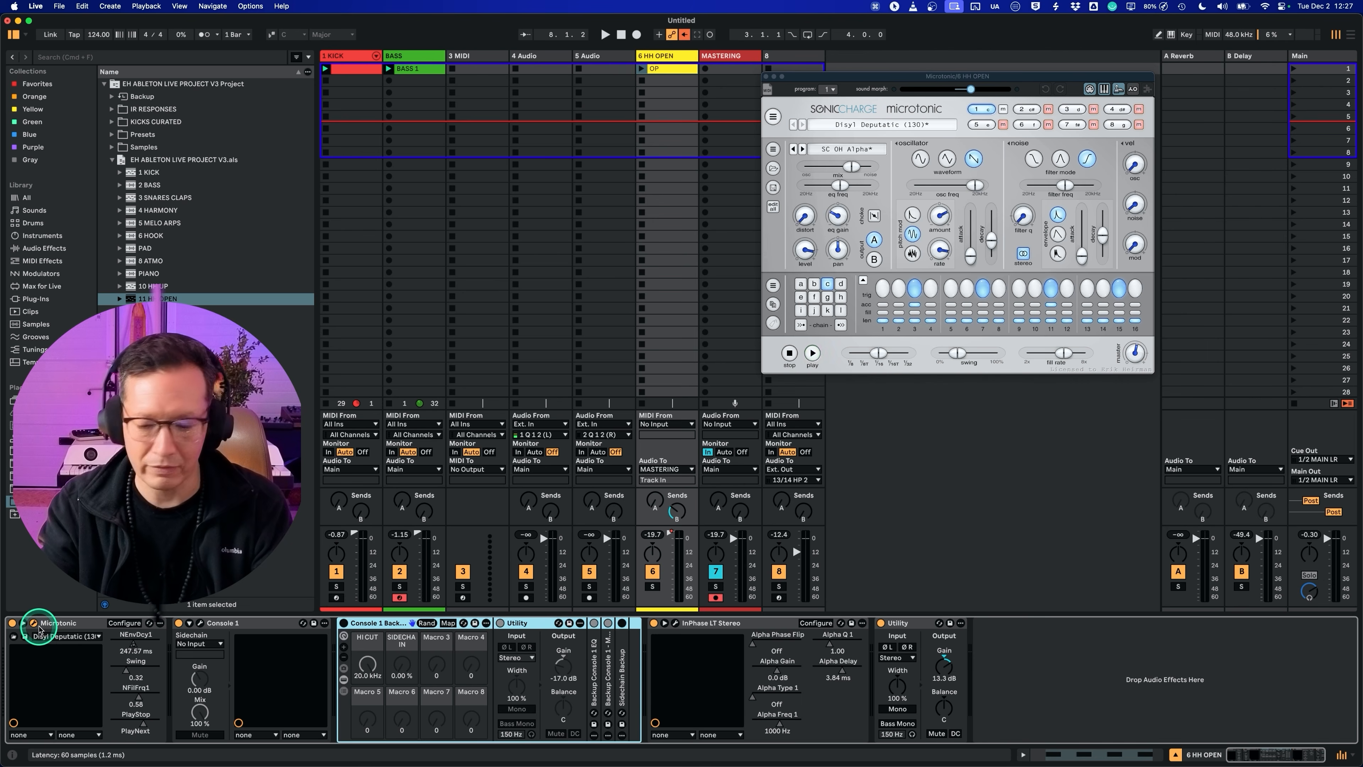
pyautogui.press('space')
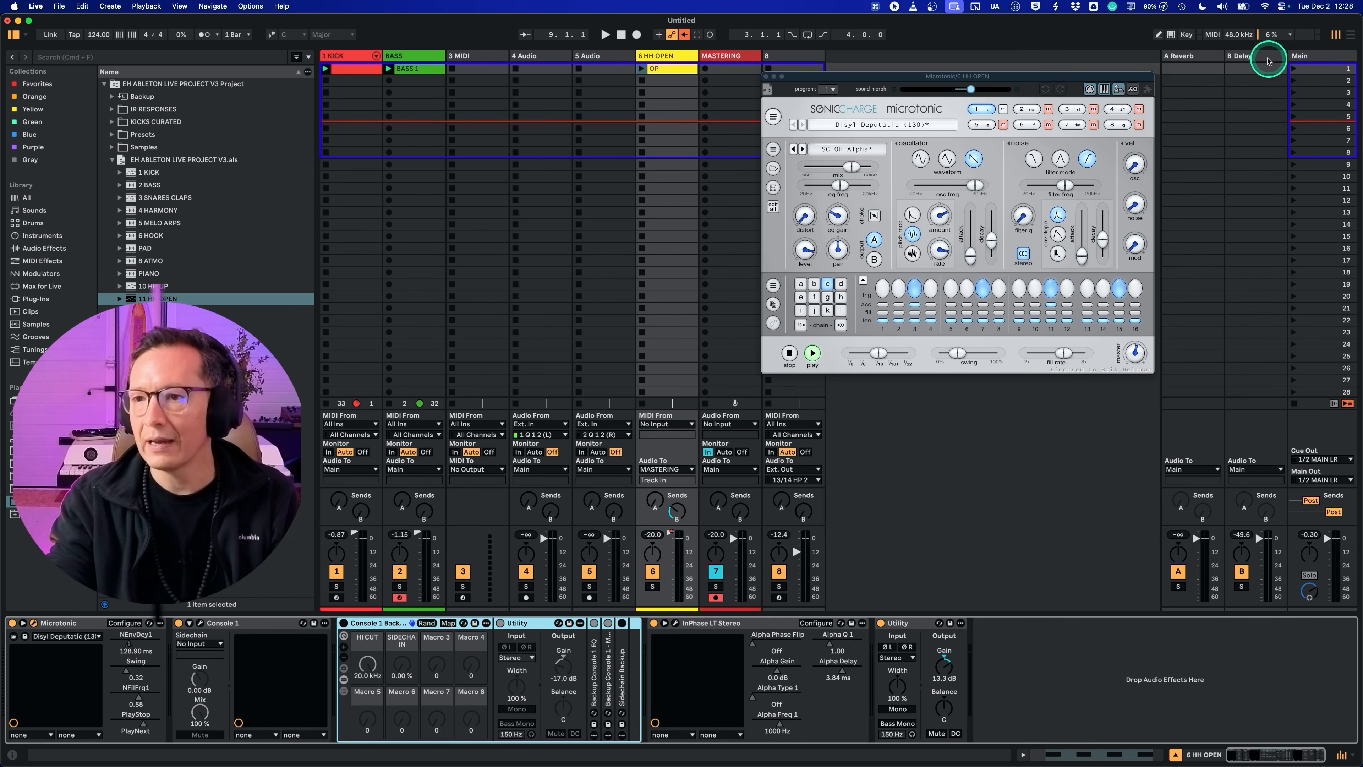
# Step: Search the browser for ULTRA and add UltraReverb to the B Delay return track
pyautogui.click(1256, 57)
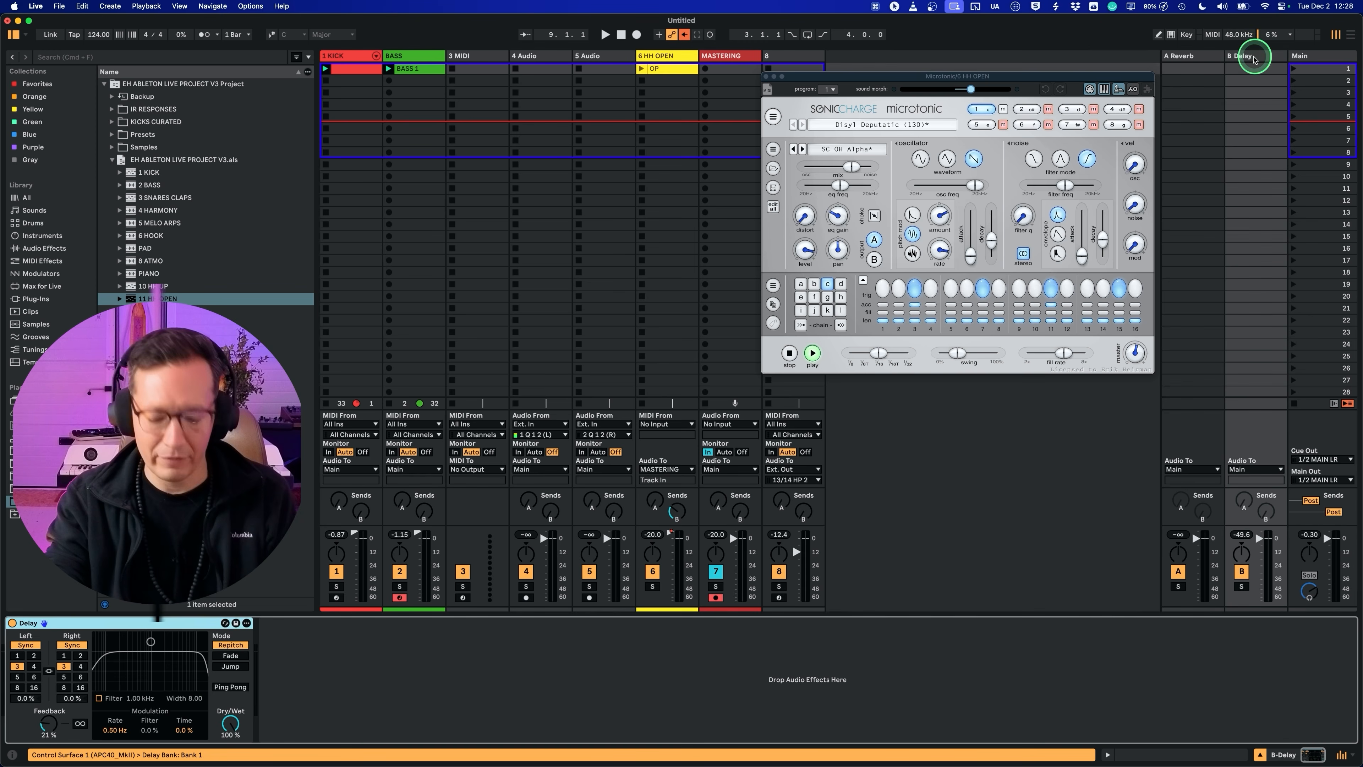
pyautogui.press('super+f')
pyautogui.write('U')
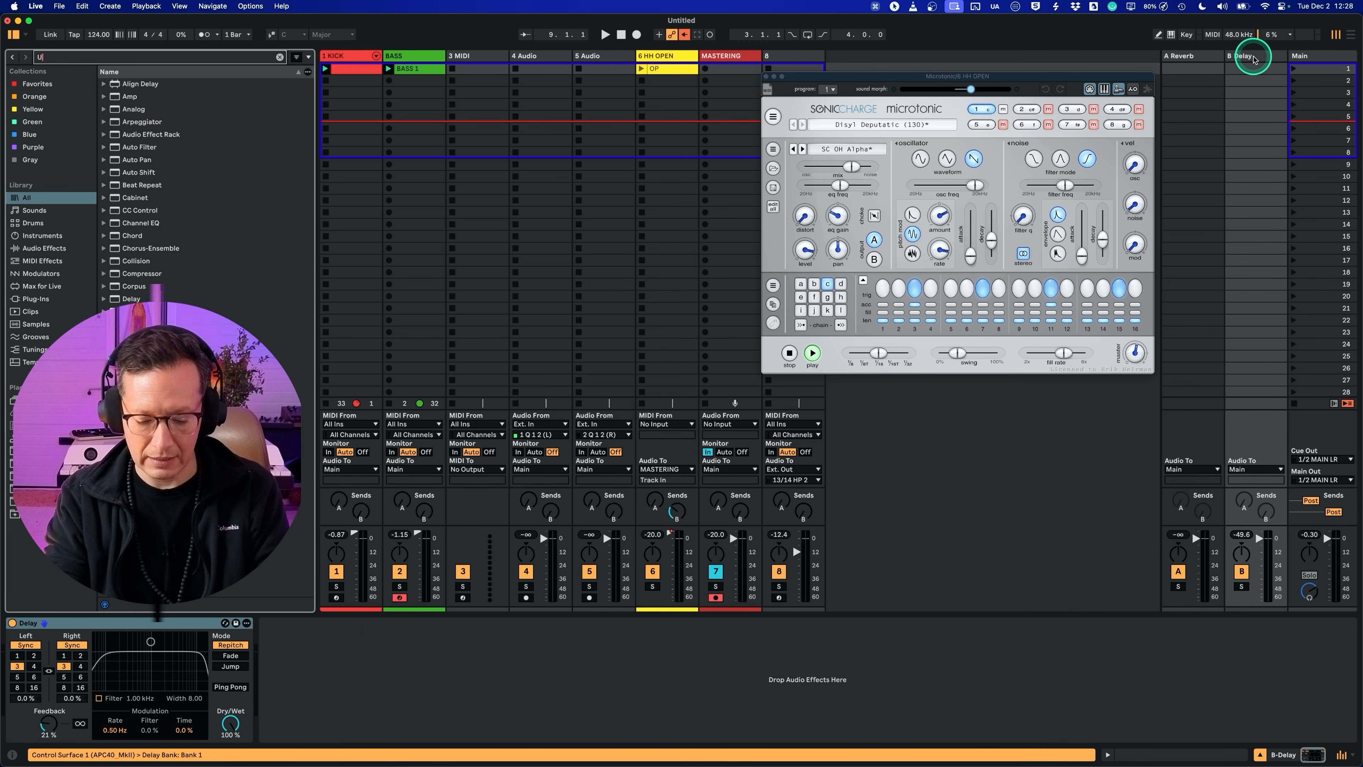
pyautogui.write('LTRA')
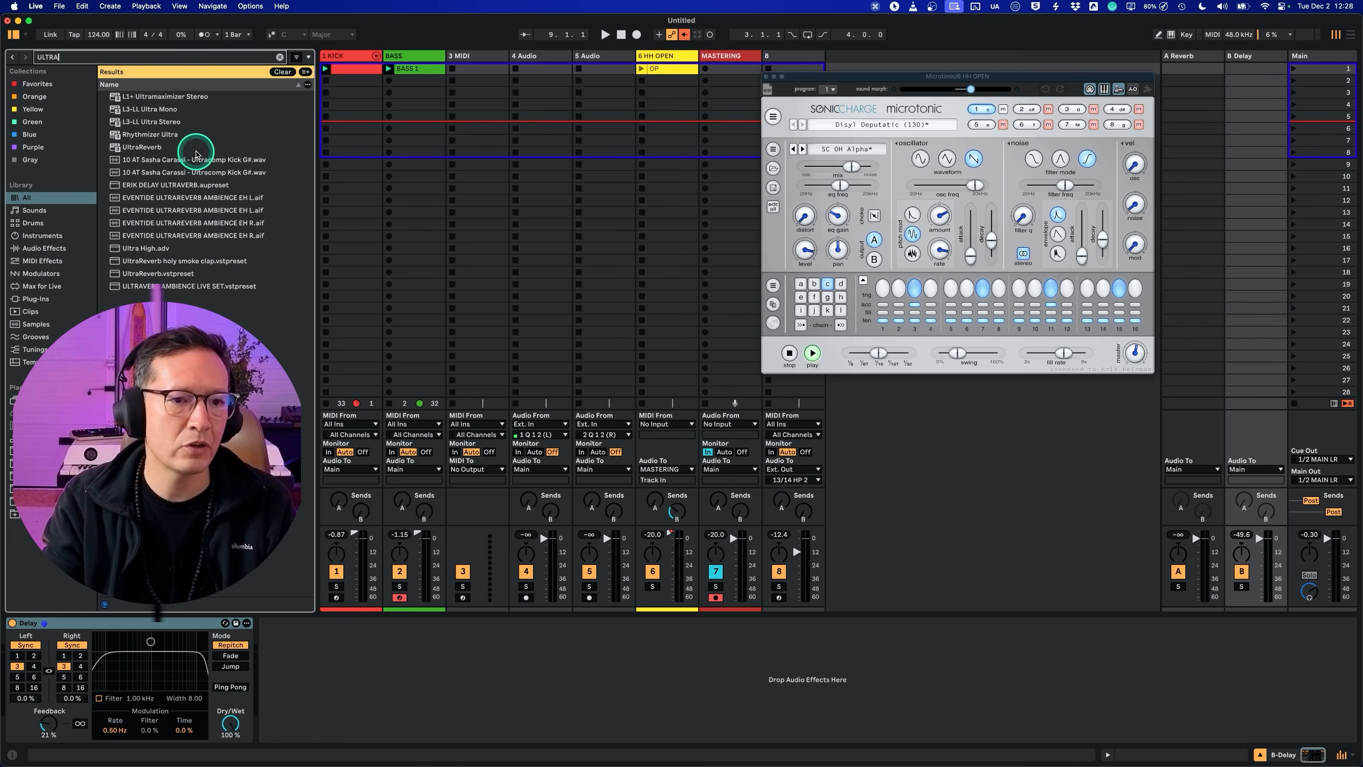
pyautogui.moveTo(182, 147); pyautogui.dragTo(325, 143)
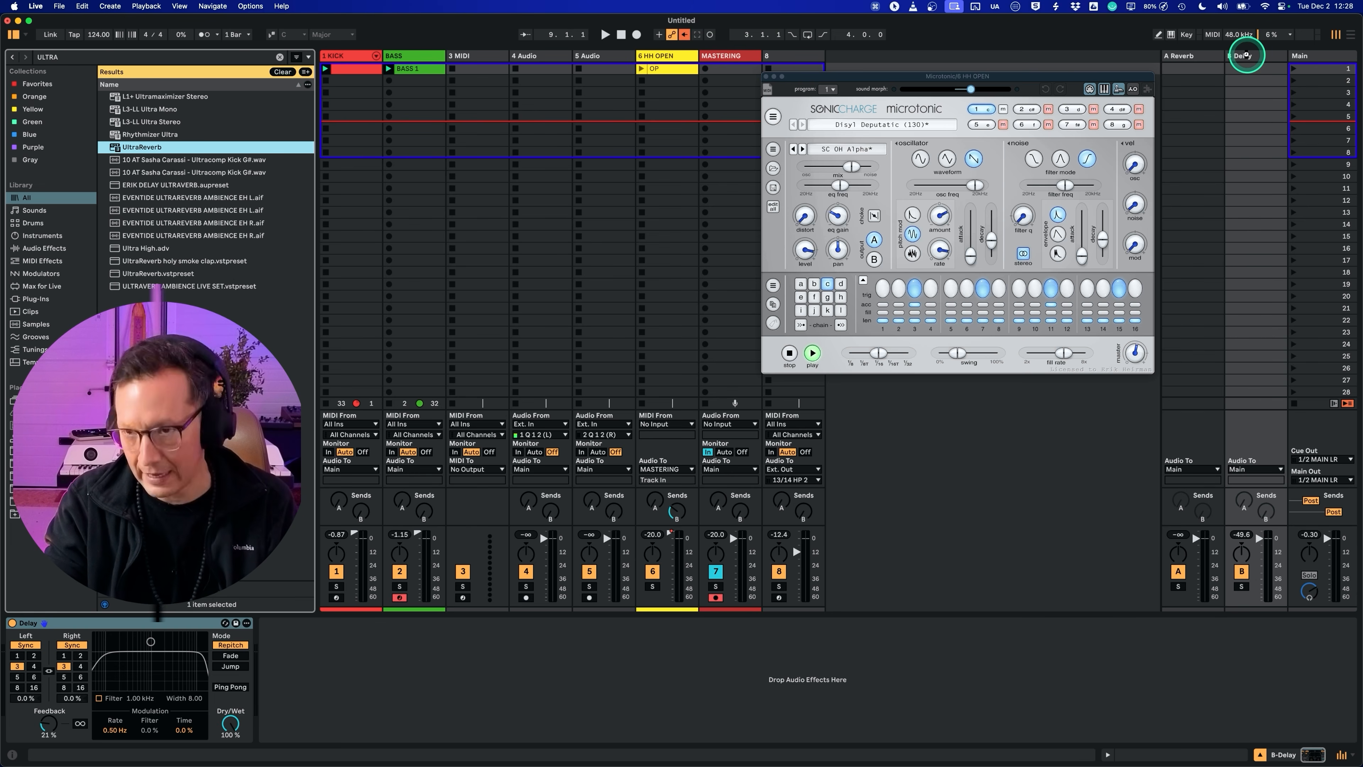
pyautogui.moveTo(1246, 54); pyautogui.dragTo(1248, 57)
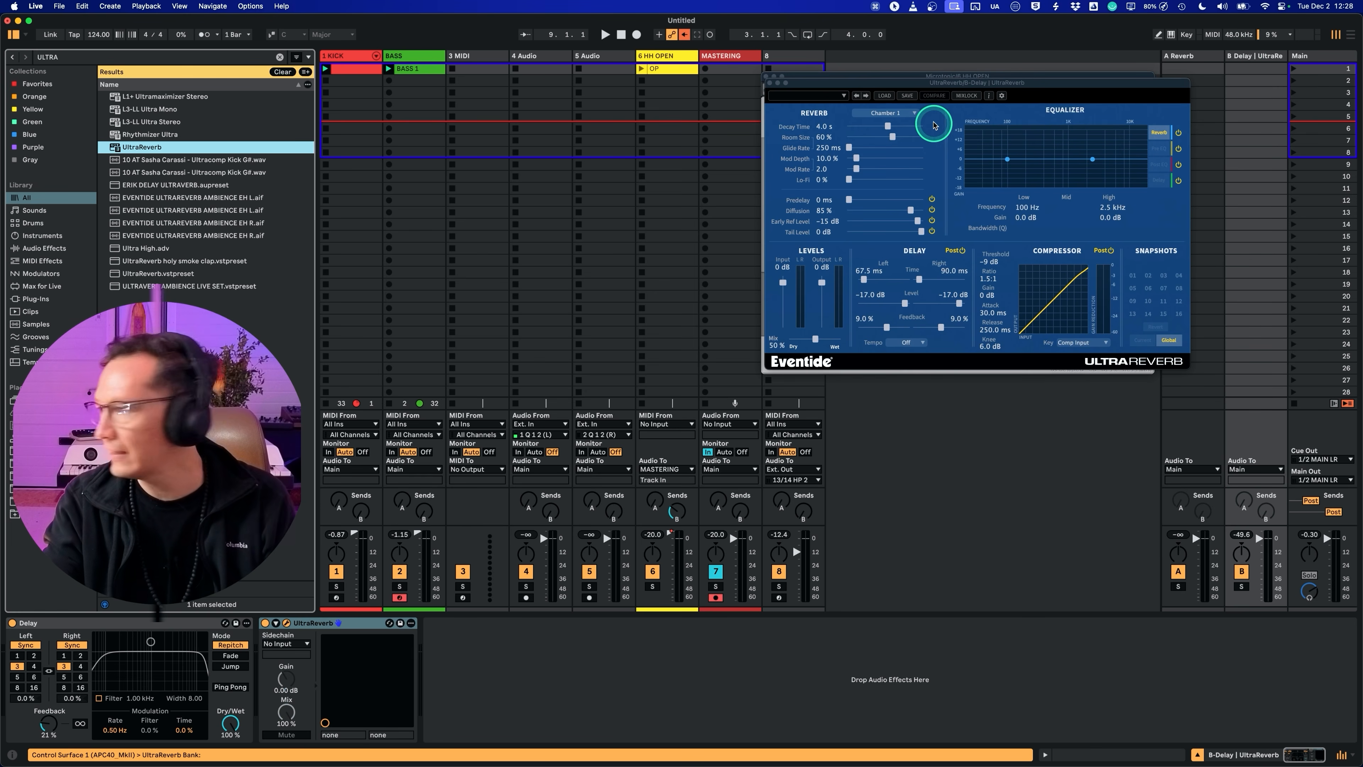
# Step: Move the UltraReverb window clear of Microtonic's controls and set its reverb type to Ambience
pyautogui.moveTo(884, 86); pyautogui.dragTo(846, 290)
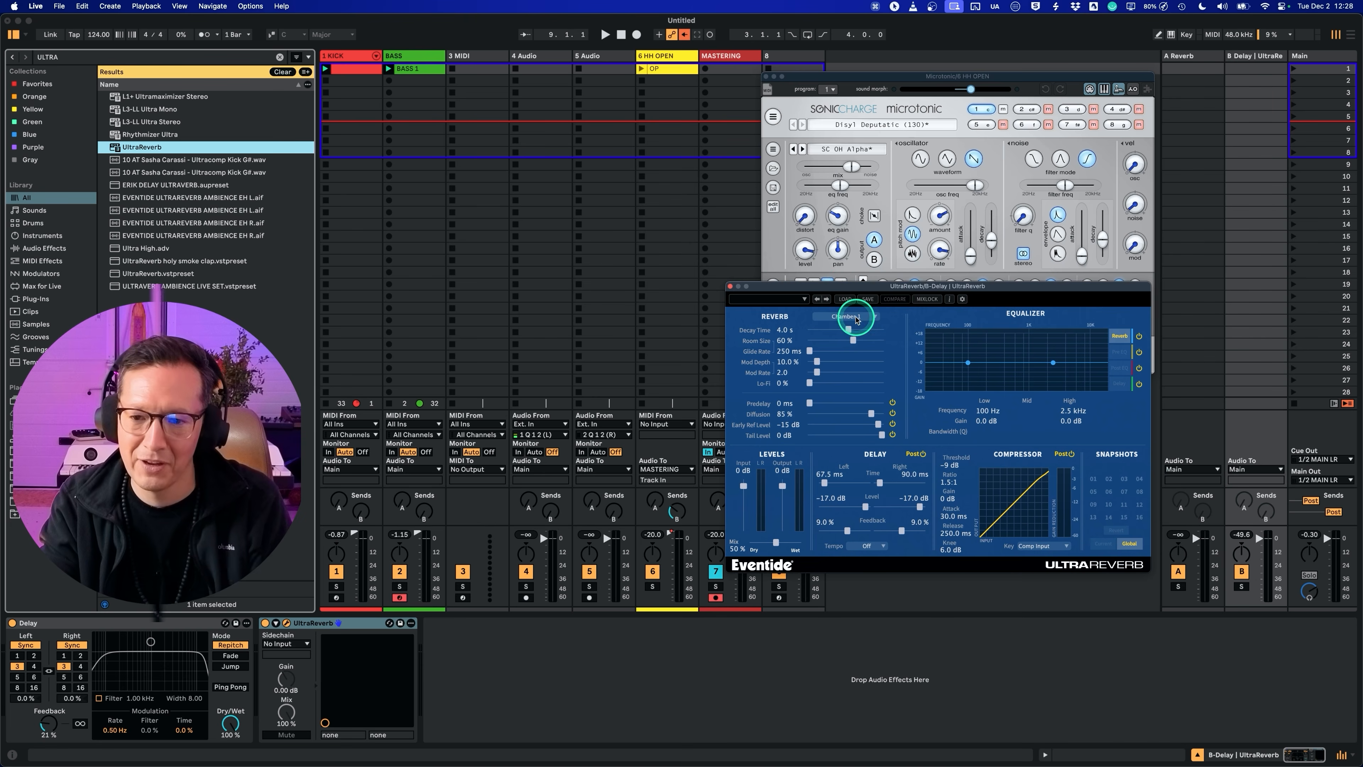
pyautogui.click(858, 319)
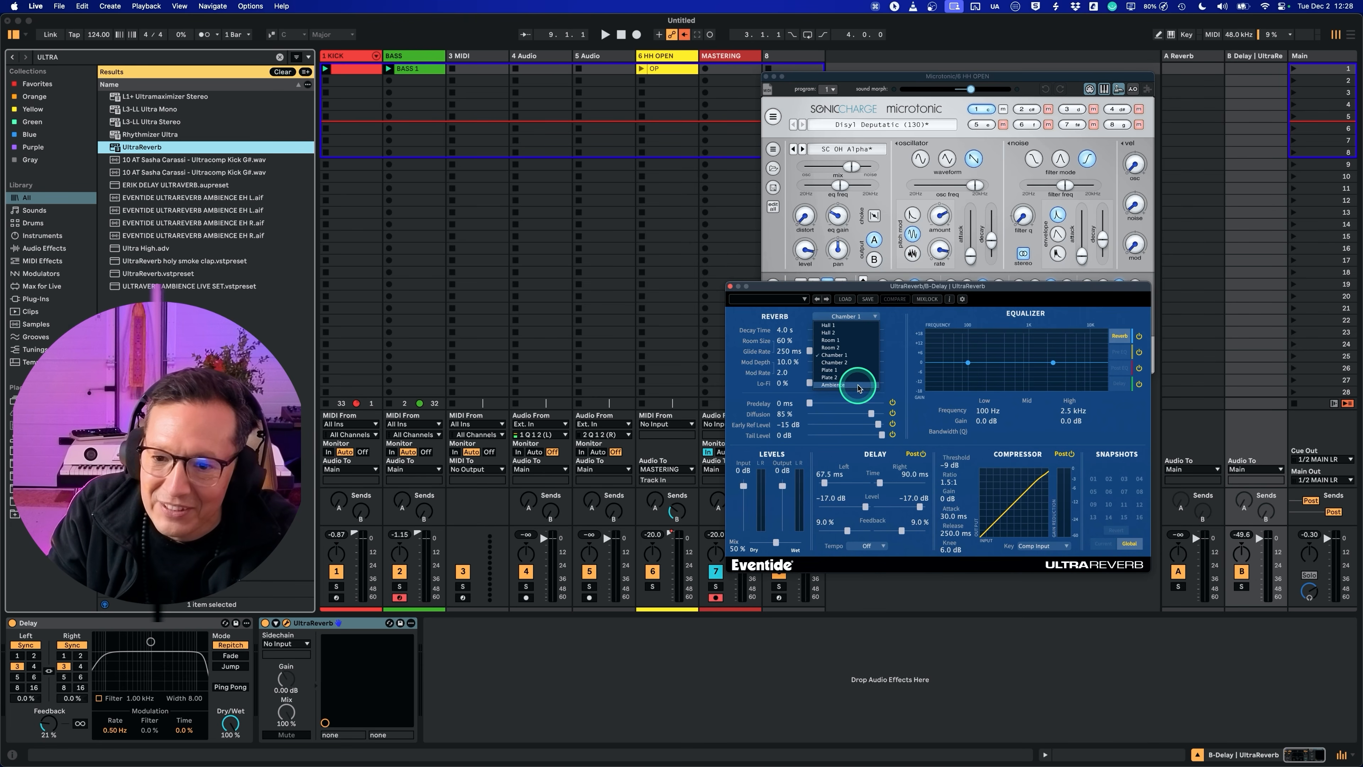
pyautogui.click(858, 384)
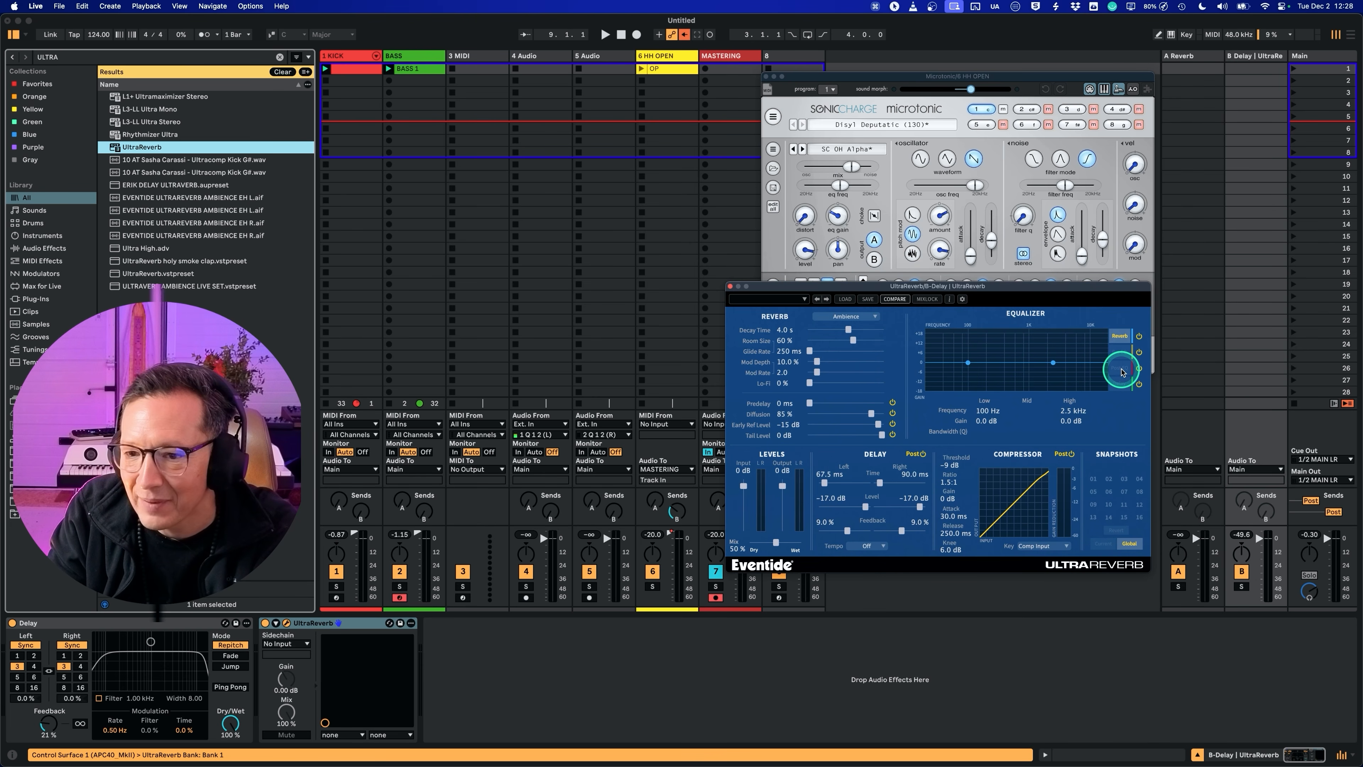
# Step: Set UltraReverb's Post EQ high band to -18.0 dB at 4.0 kHz and rename the return track as REV B
pyautogui.click(1124, 371)
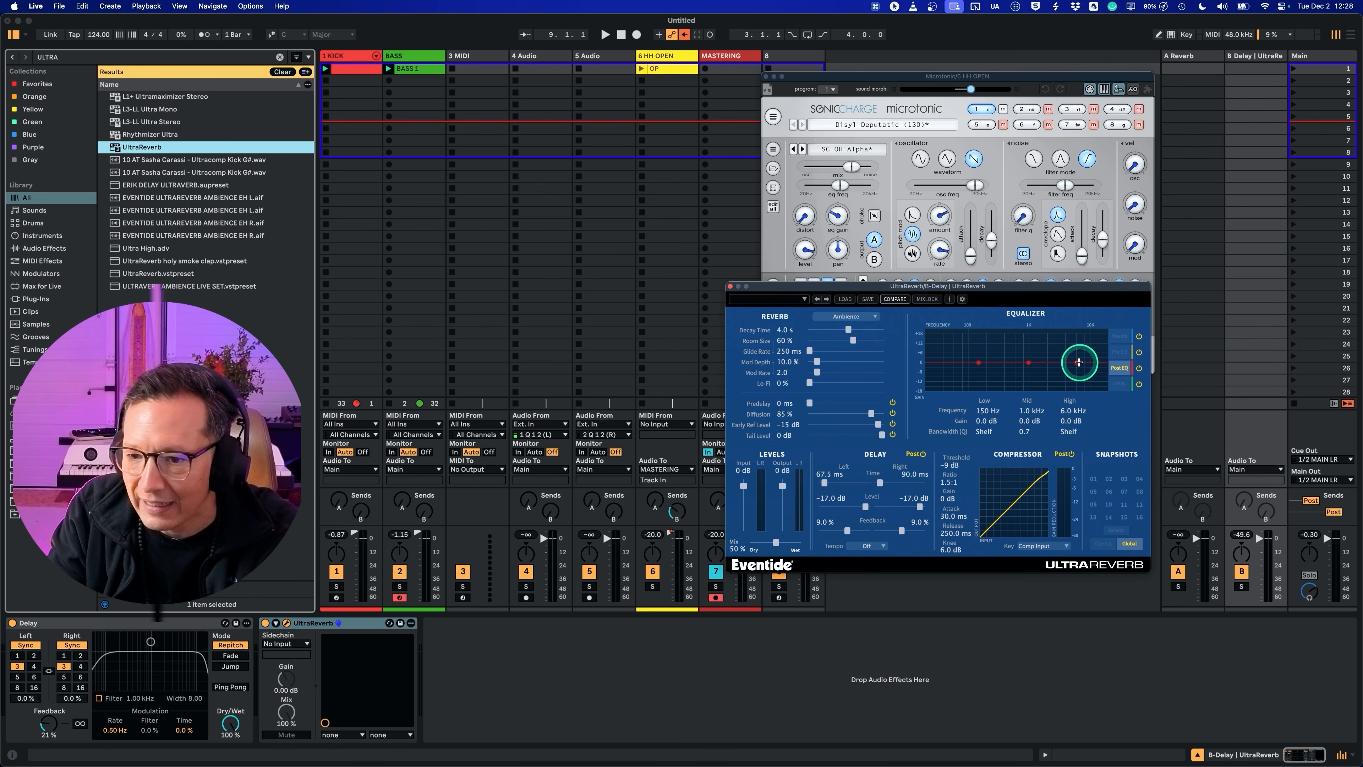
pyautogui.moveTo(1075, 362); pyautogui.dragTo(1090, 378)
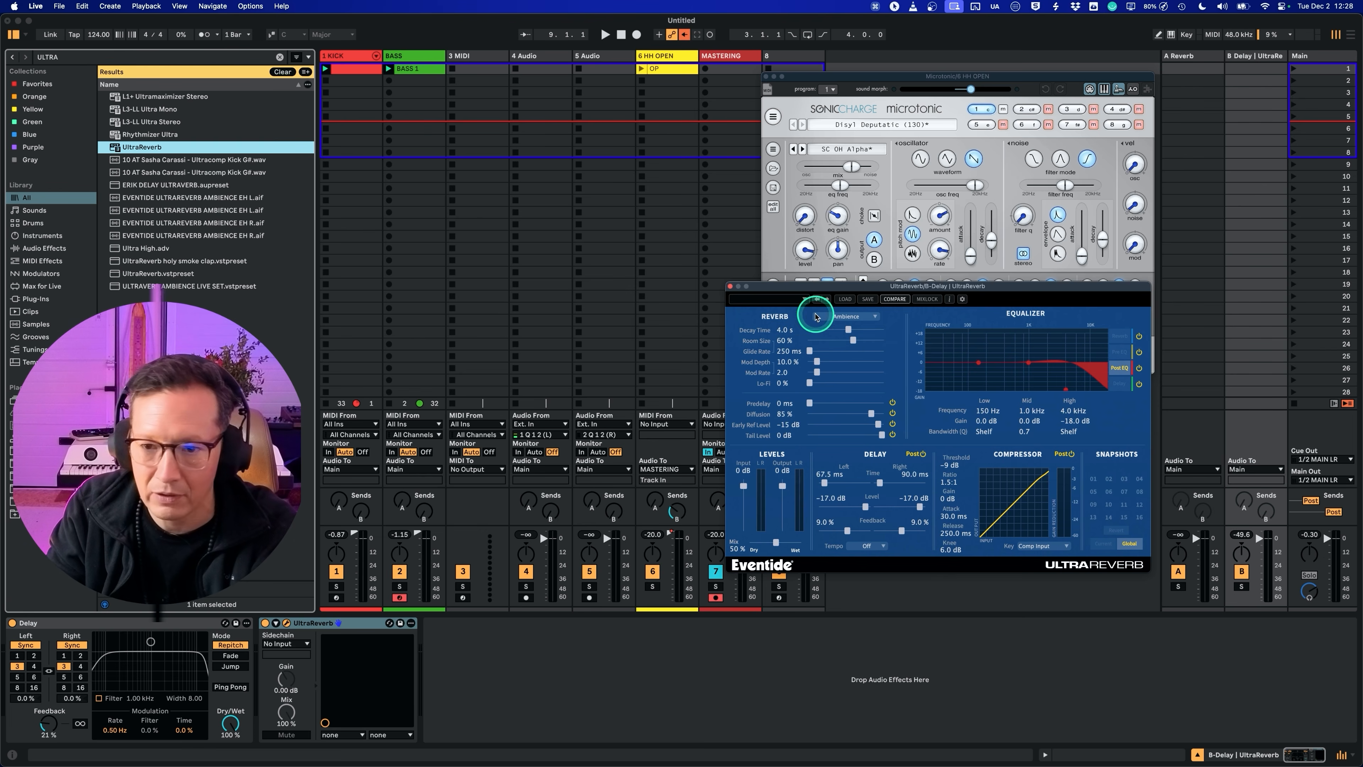
pyautogui.moveTo(794, 286); pyautogui.dragTo(787, 344)
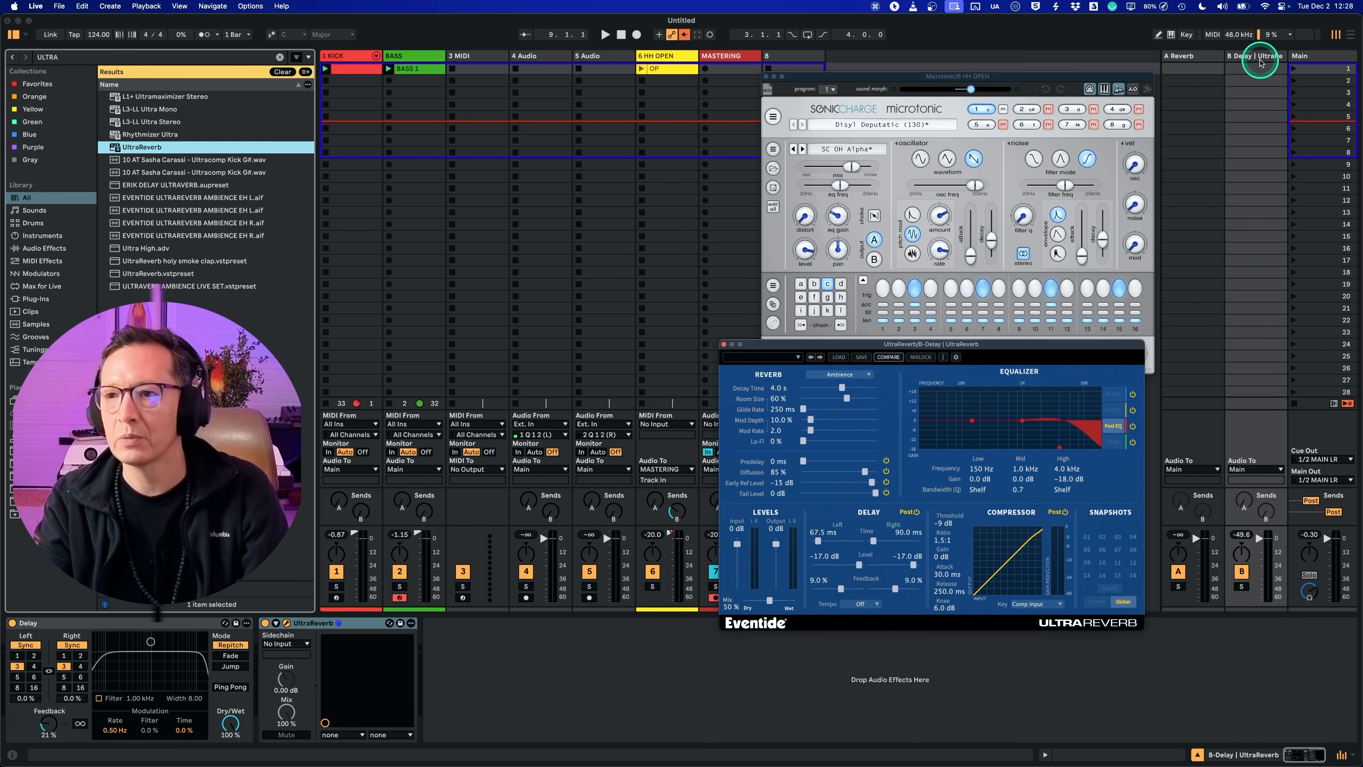
pyautogui.click(1261, 62)
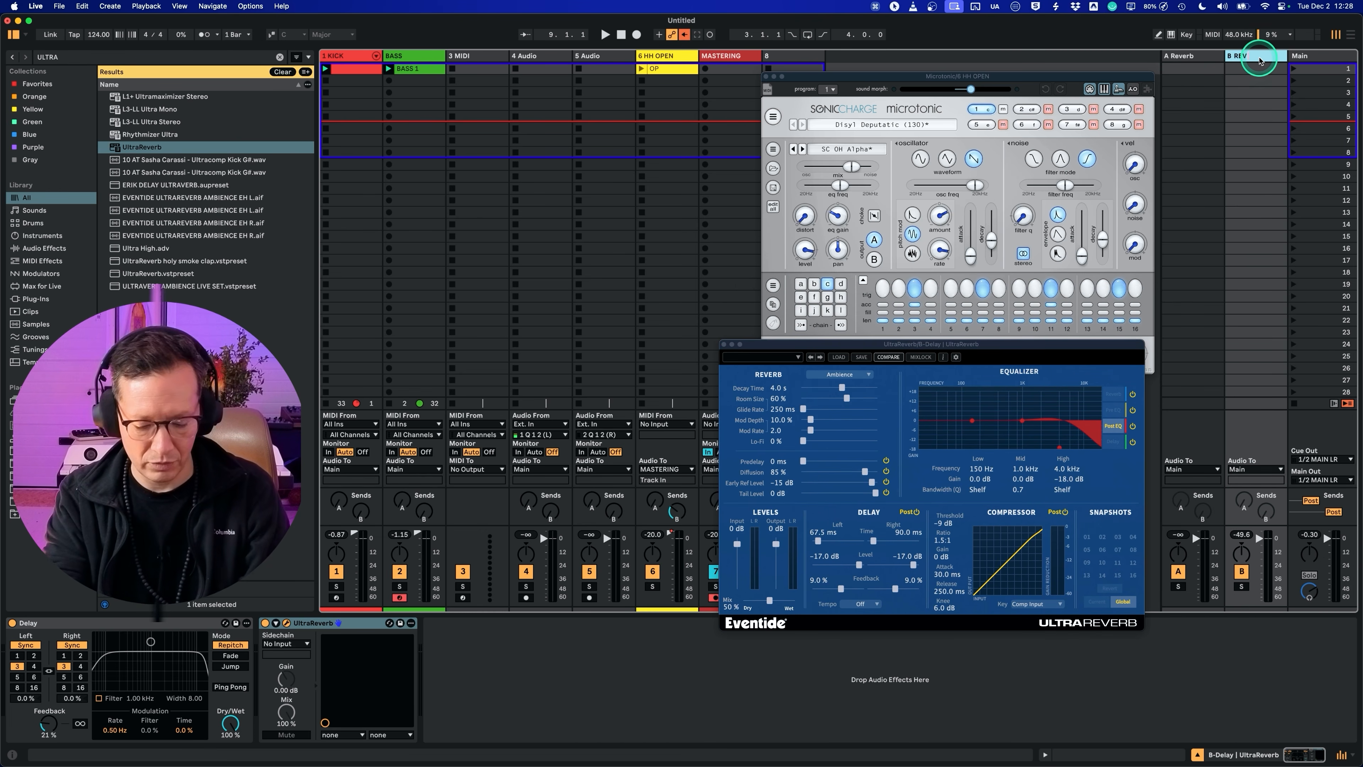
# Step: Search for EVENT, load Blackhole on the A Reverb return track and delete the stock Reverb device there
pyautogui.click(1189, 57)
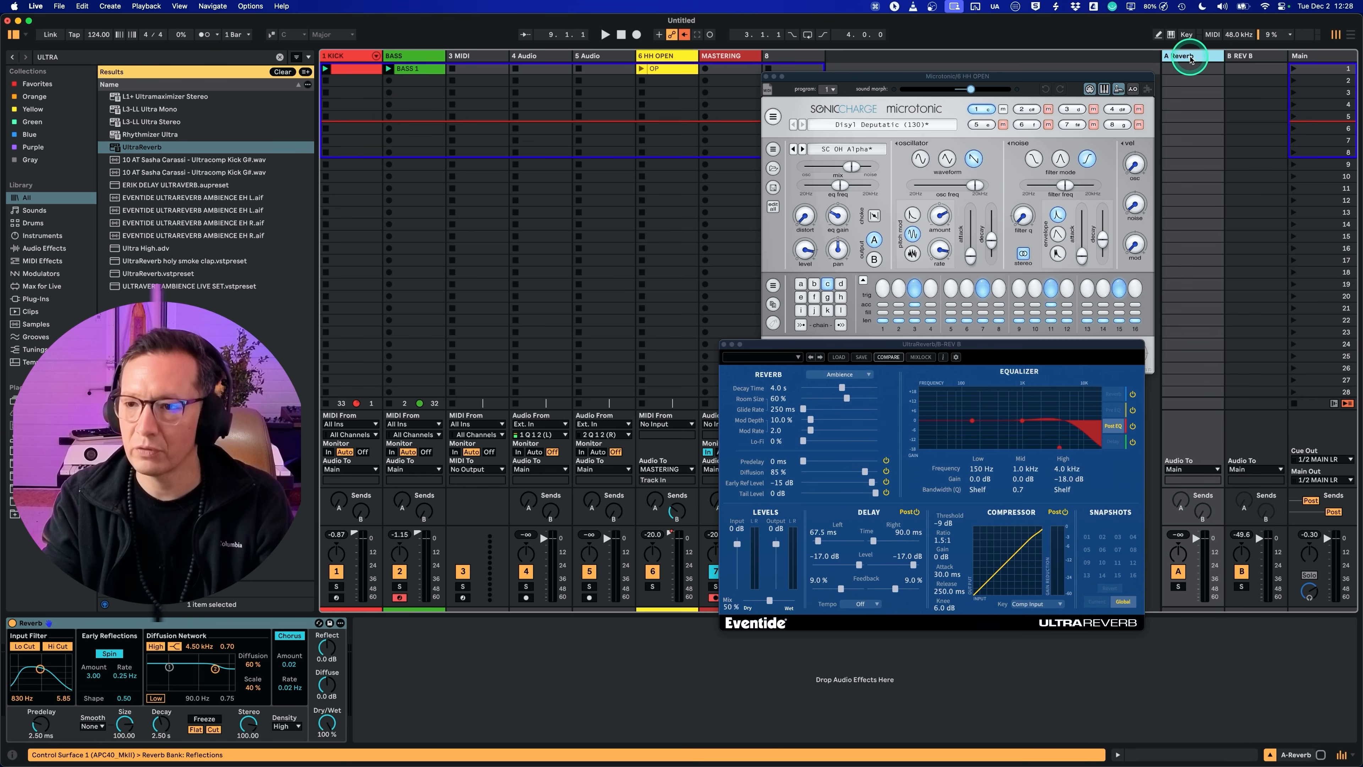
pyautogui.press('super+f')
pyautogui.write('EVENT')
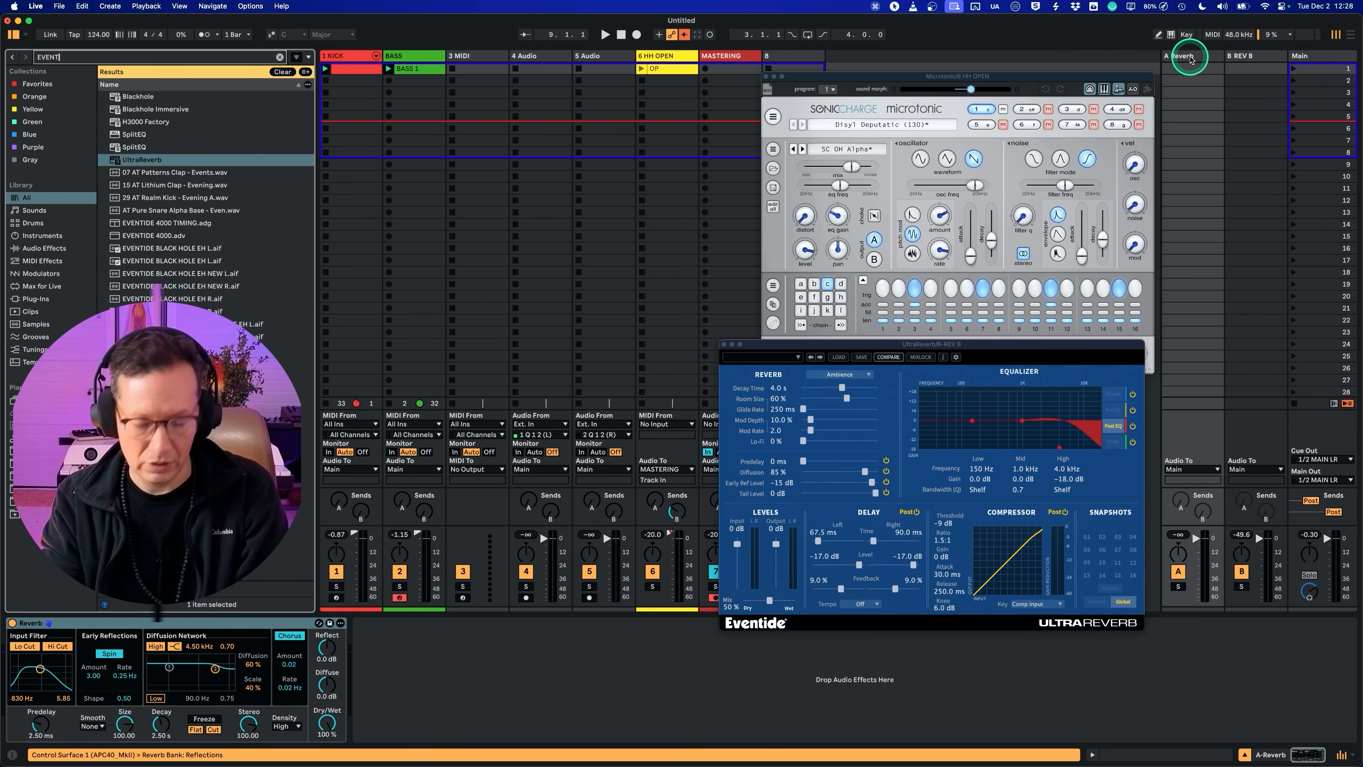
pyautogui.click(140, 98)
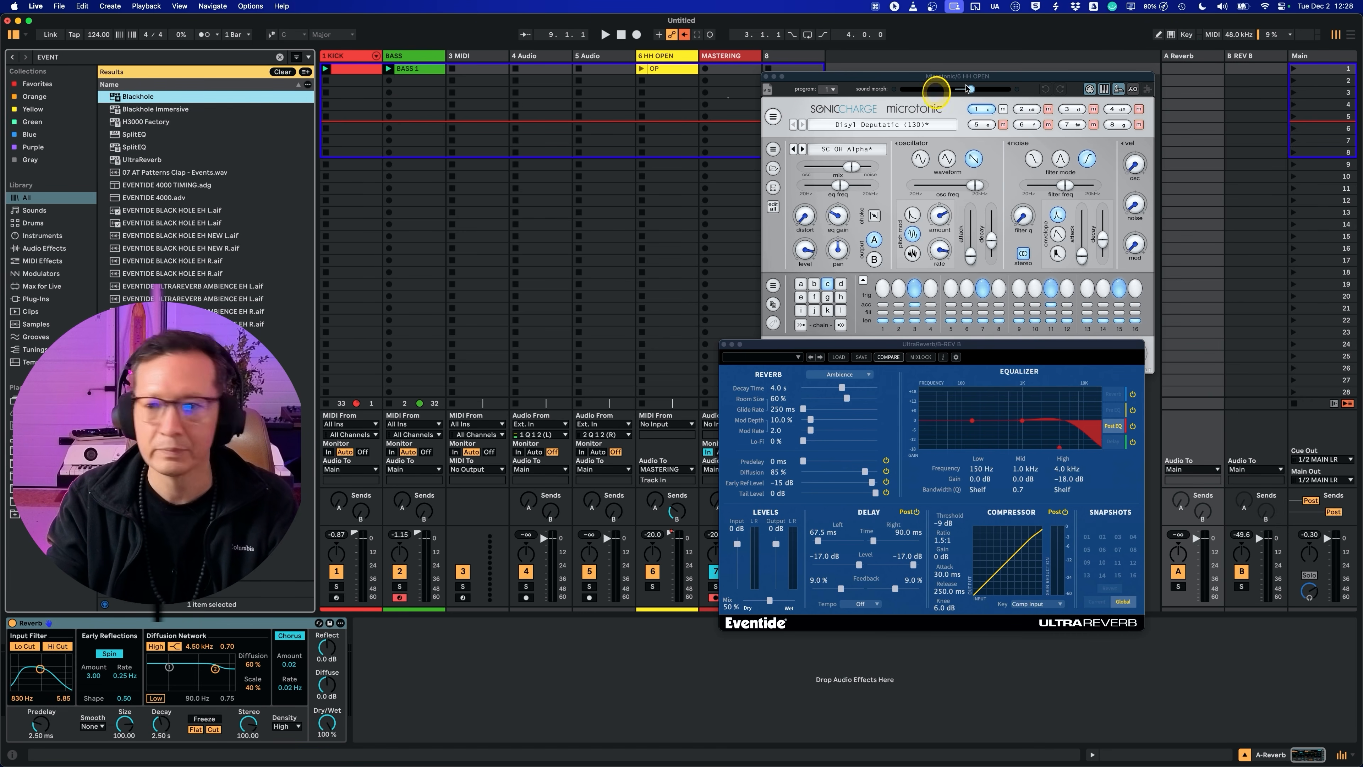
pyautogui.press('Return')
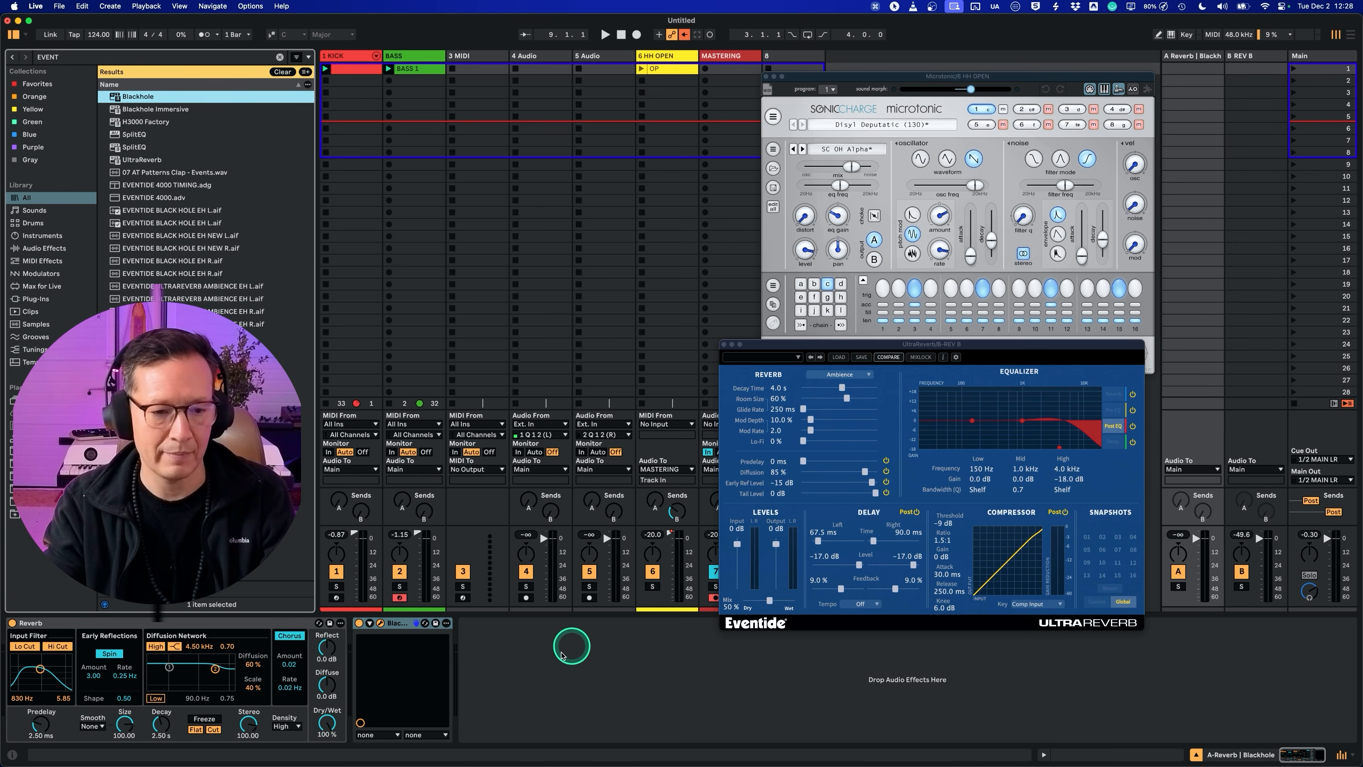
pyautogui.click(261, 624)
pyautogui.press('Delete')
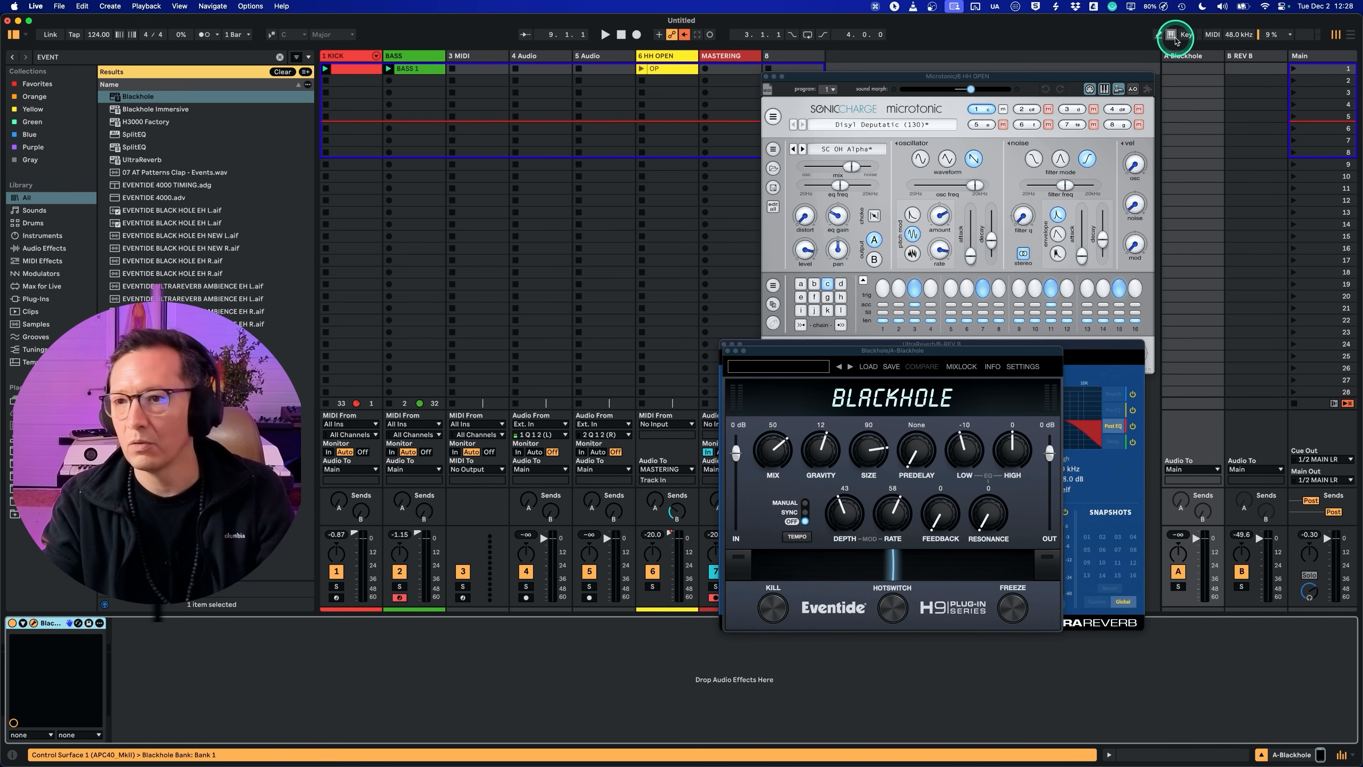
# Step: Delete the Delay device from the REV B return and close the Blackhole window of the A return
pyautogui.click(1242, 55)
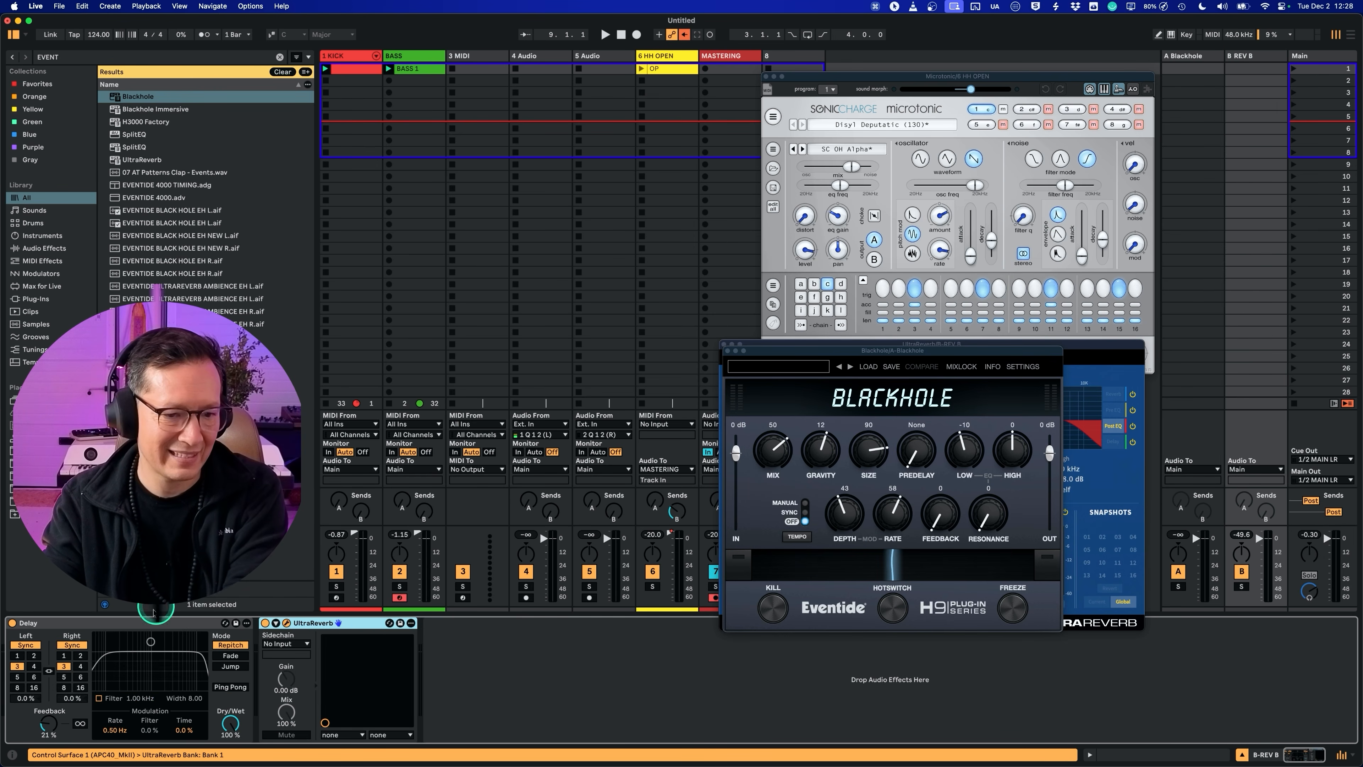
pyautogui.click(144, 622)
pyautogui.press('Delete')
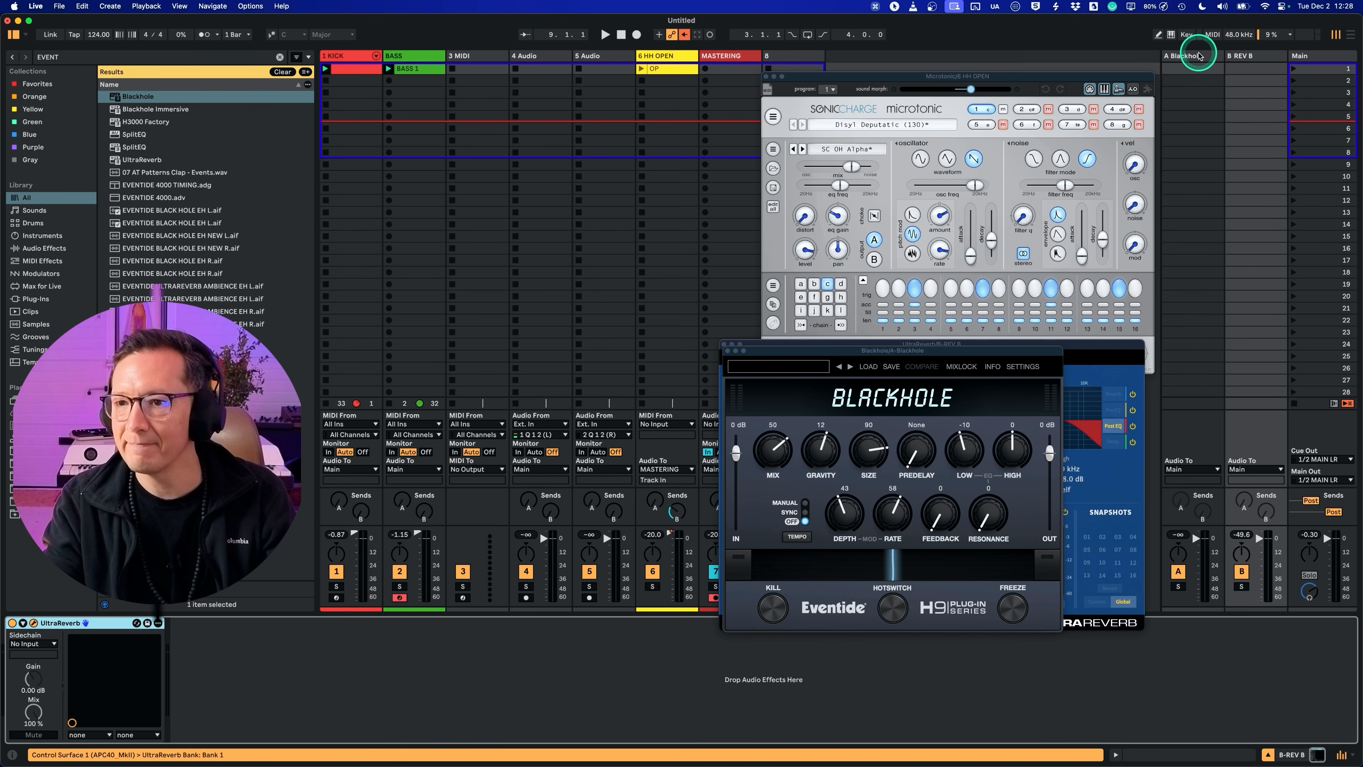
pyautogui.click(1200, 55)
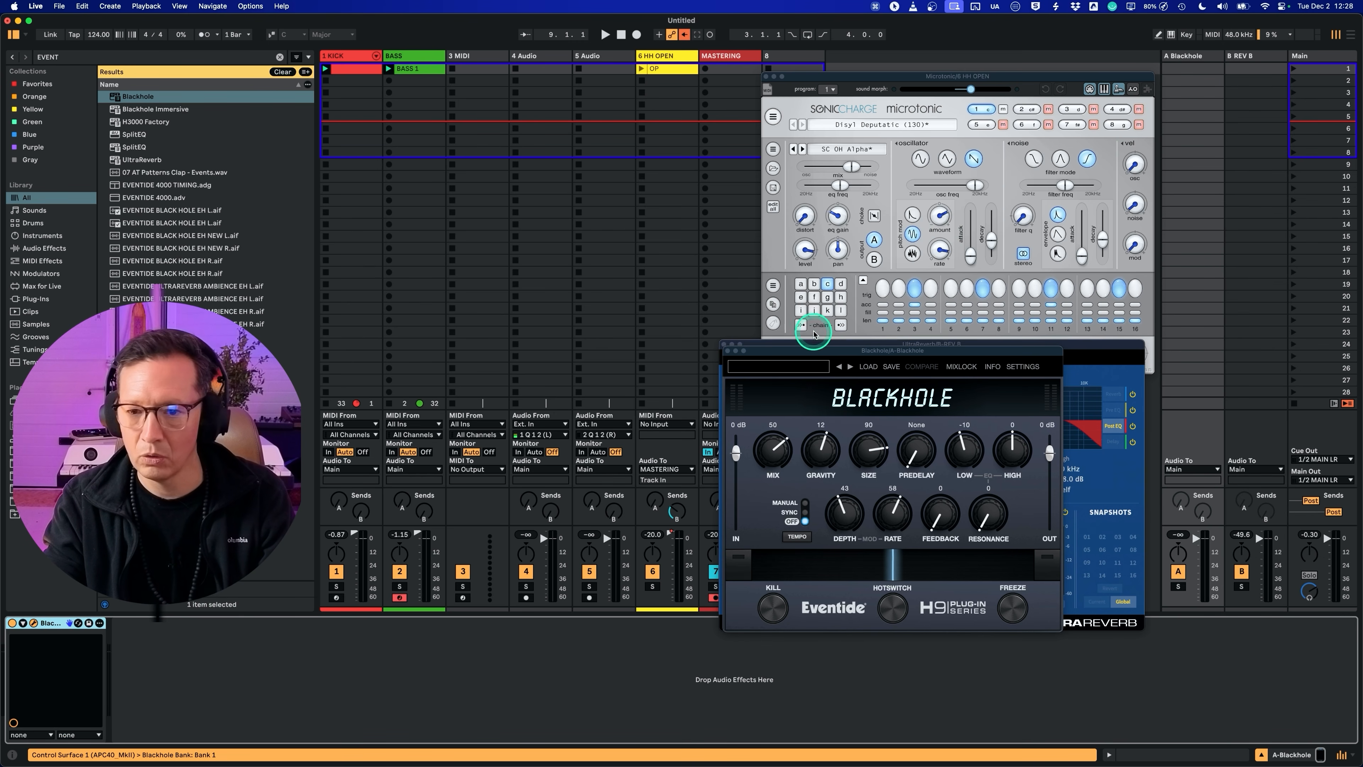
pyautogui.moveTo(810, 348); pyautogui.dragTo(793, 351)
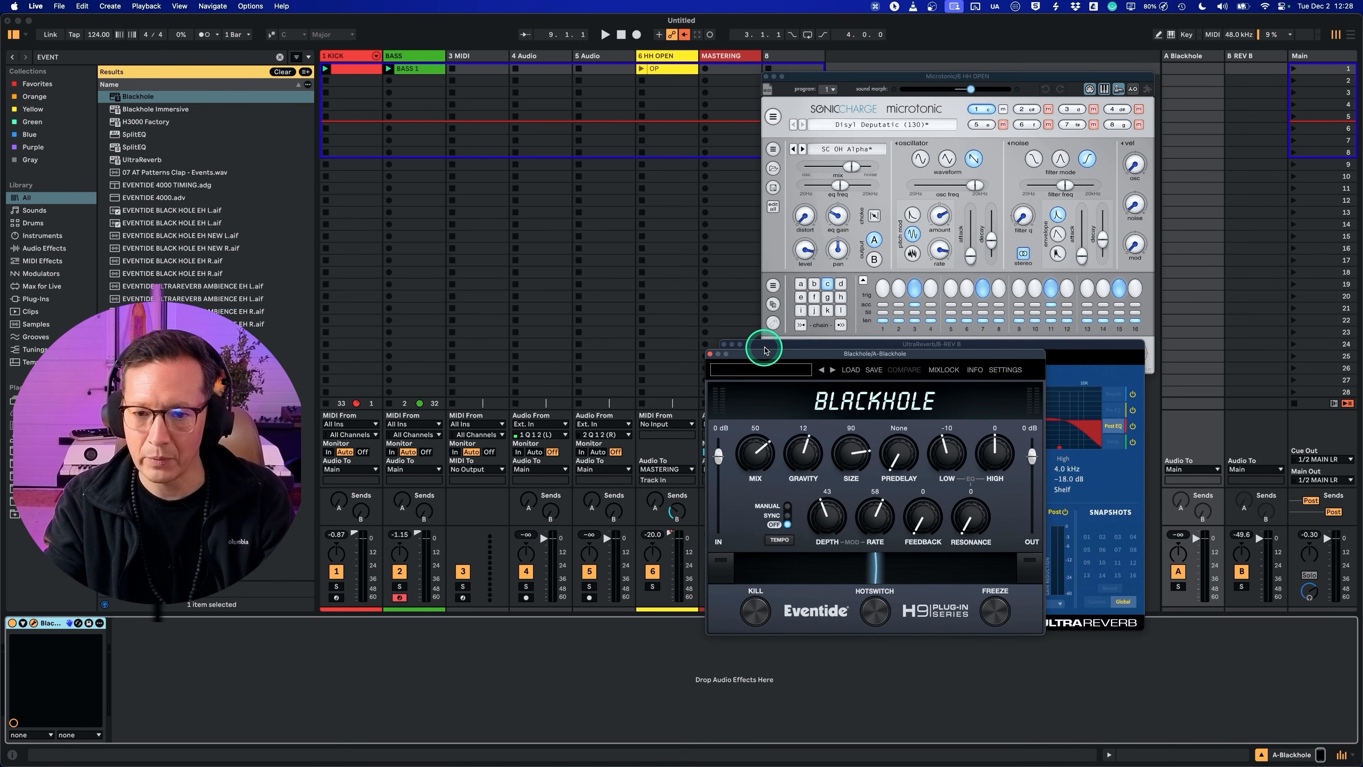
pyautogui.click(710, 355)
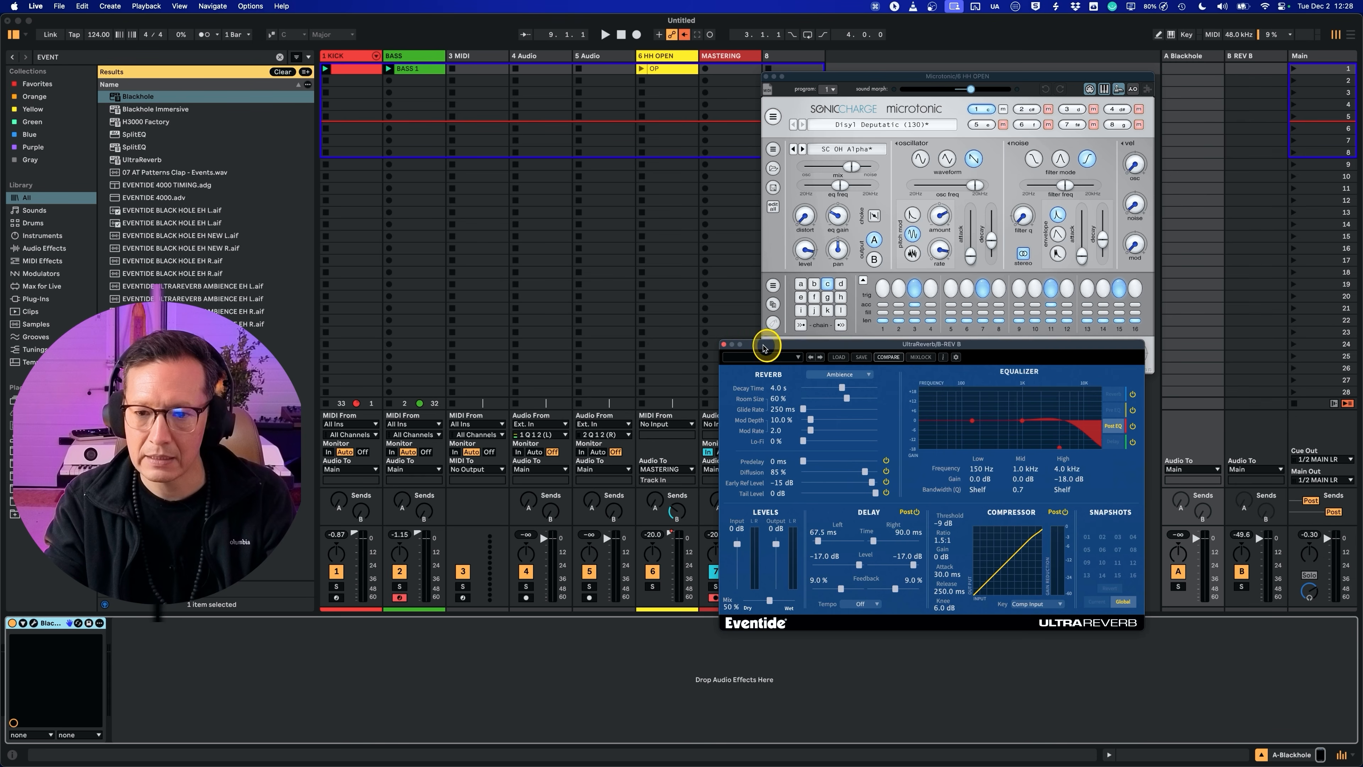
# Step: Raise send B on the HH OPEN track during playback and route the REV B return's audio output to MASTERING
pyautogui.press('space')
pyautogui.moveTo(677, 510); pyautogui.dragTo(679, 505)
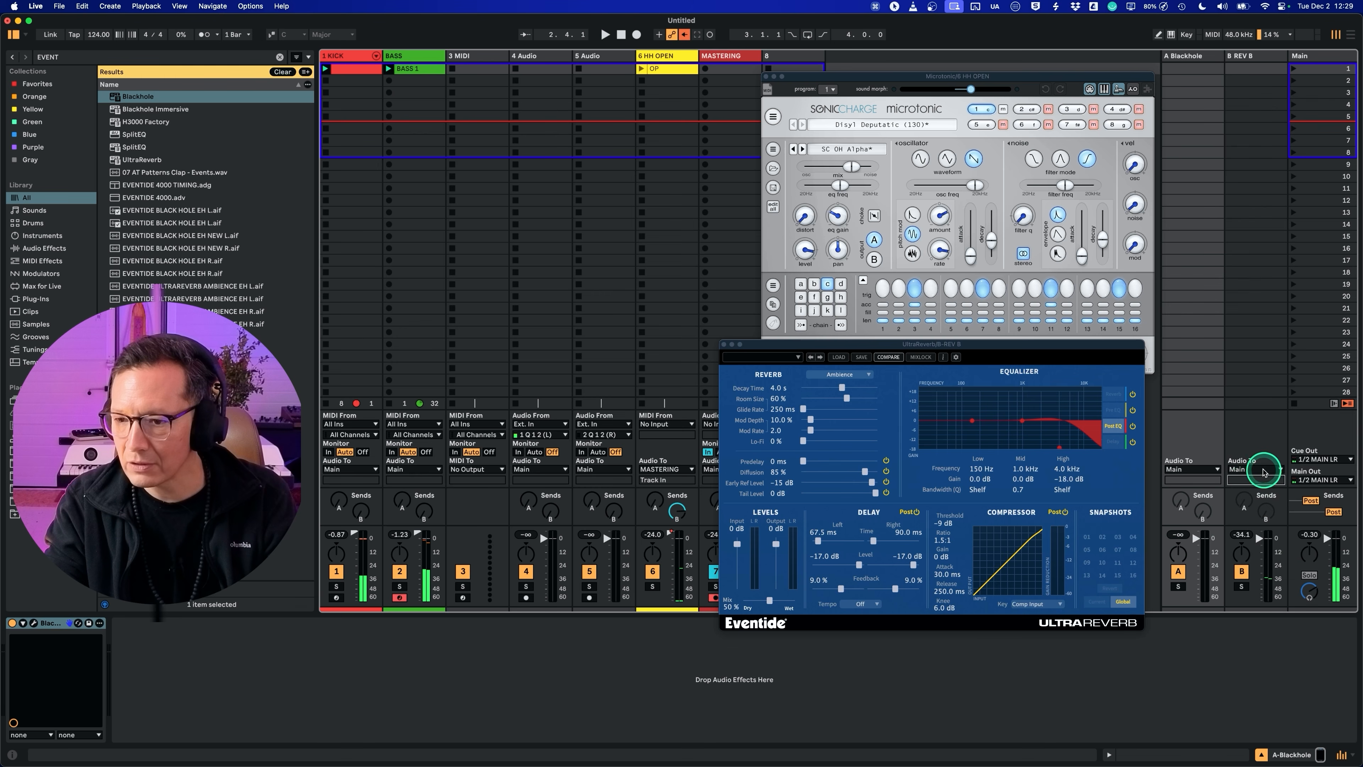
pyautogui.click(1261, 469)
pyautogui.click(1249, 553)
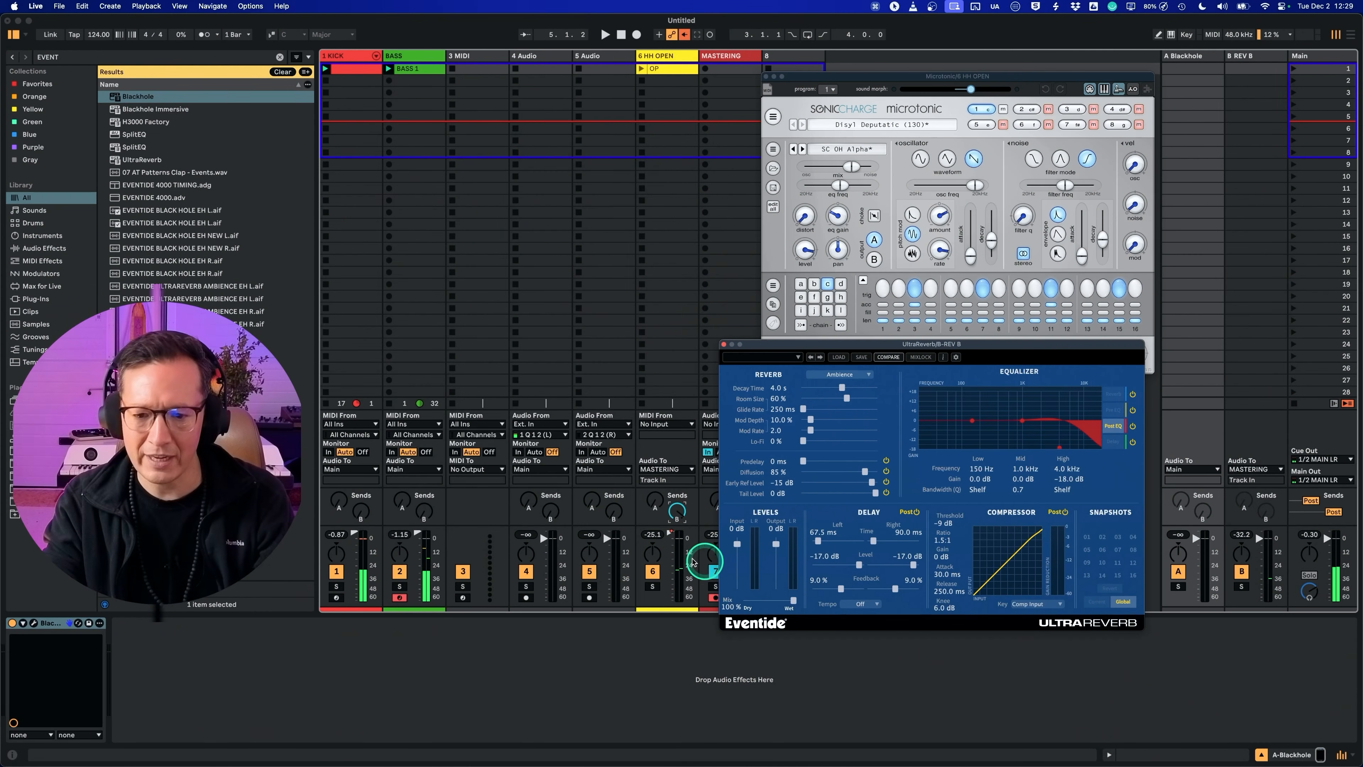
# Step: Set UltraReverb's mix to 100 %, decay time to 980 ms and Post EQ high frequency to 2.7 kHz, adjusting HH OPEN's send B, and close its window
pyautogui.press('space')
pyautogui.click(678, 510)
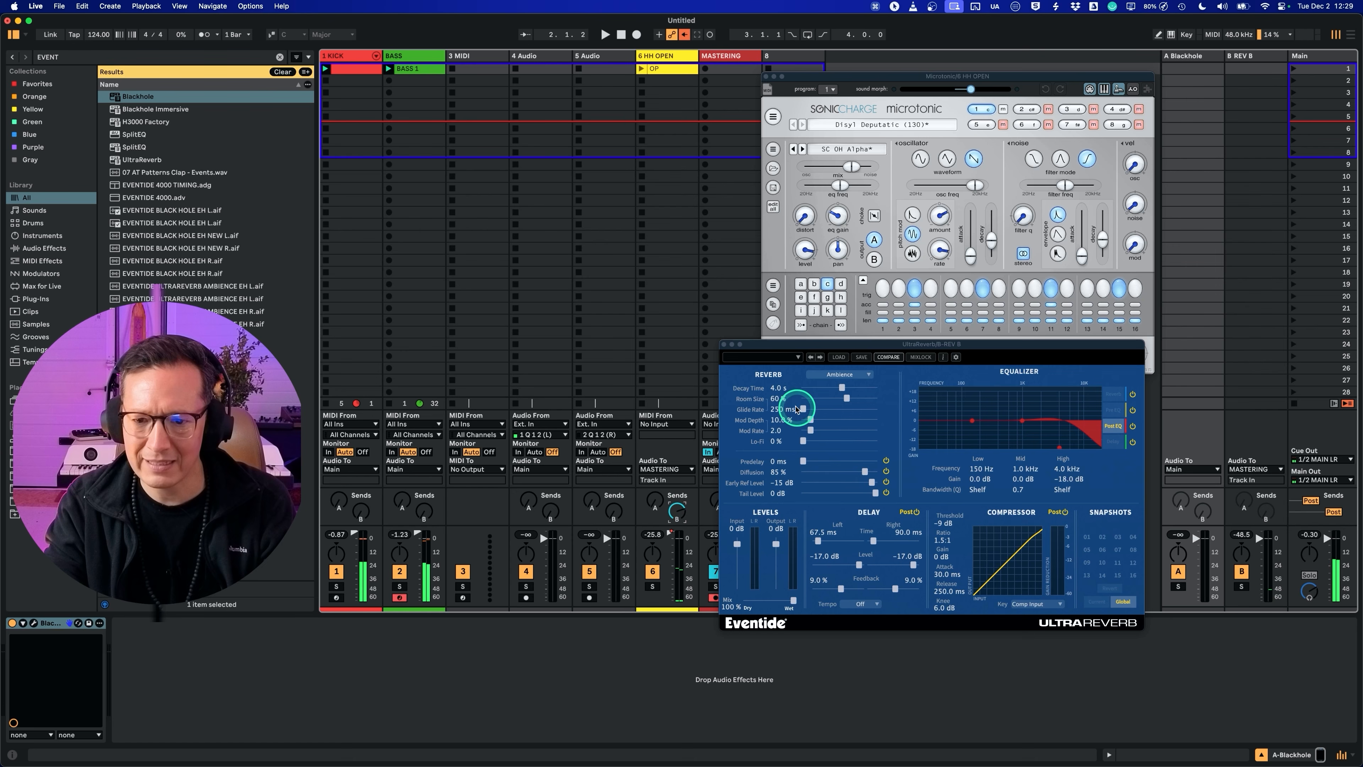
pyautogui.moveTo(841, 391); pyautogui.dragTo(827, 388)
pyautogui.moveTo(677, 509); pyautogui.dragTo(678, 514)
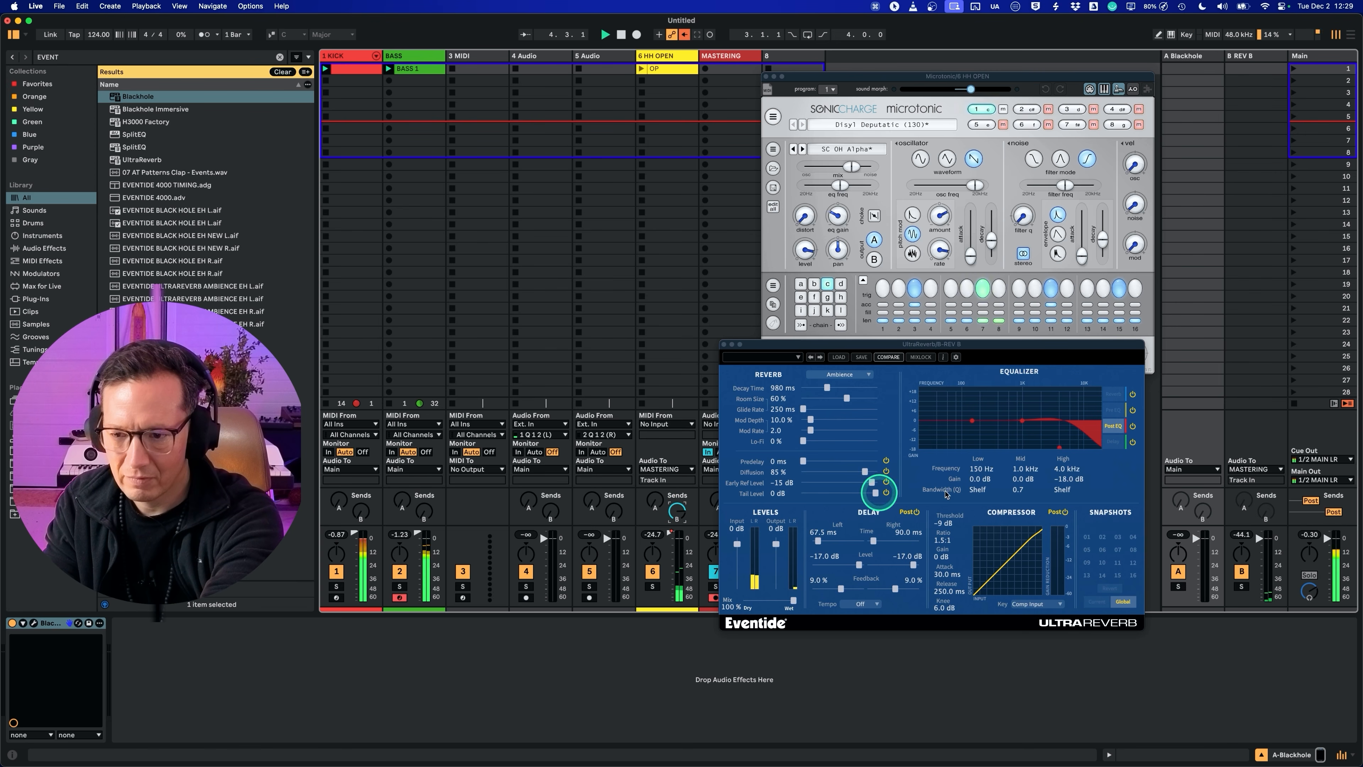
pyautogui.moveTo(1059, 448); pyautogui.dragTo(1048, 452)
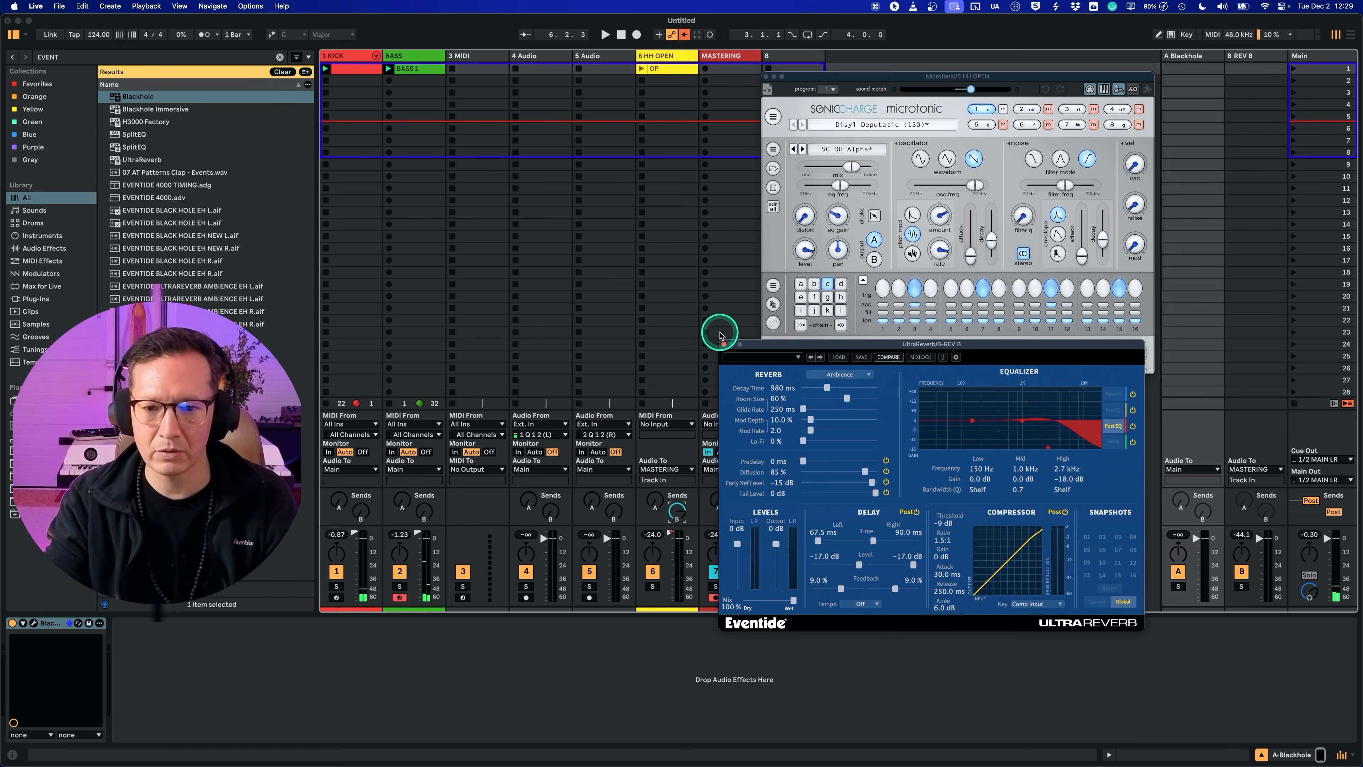
pyautogui.click(723, 343)
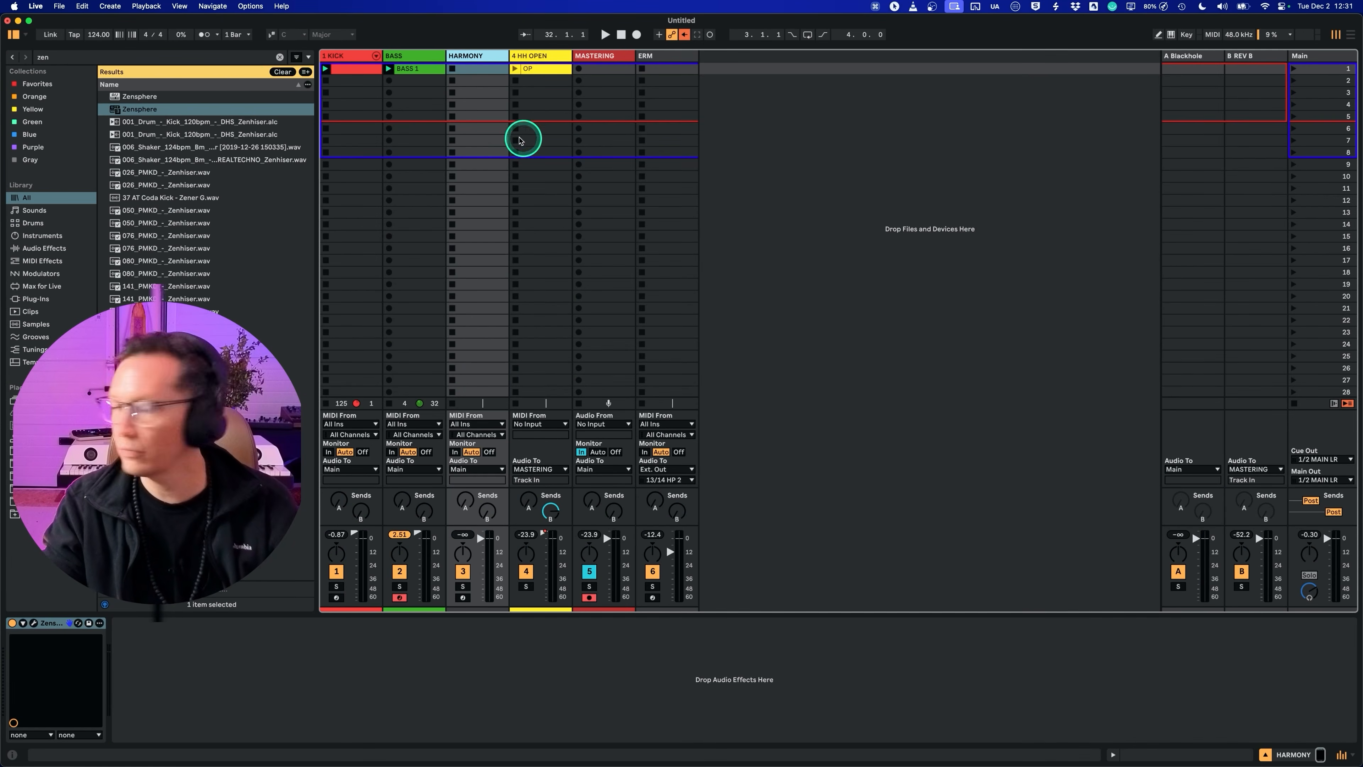
# Step: Set the HARMONY track's MIDI input source to T-1
pyautogui.click(483, 58)
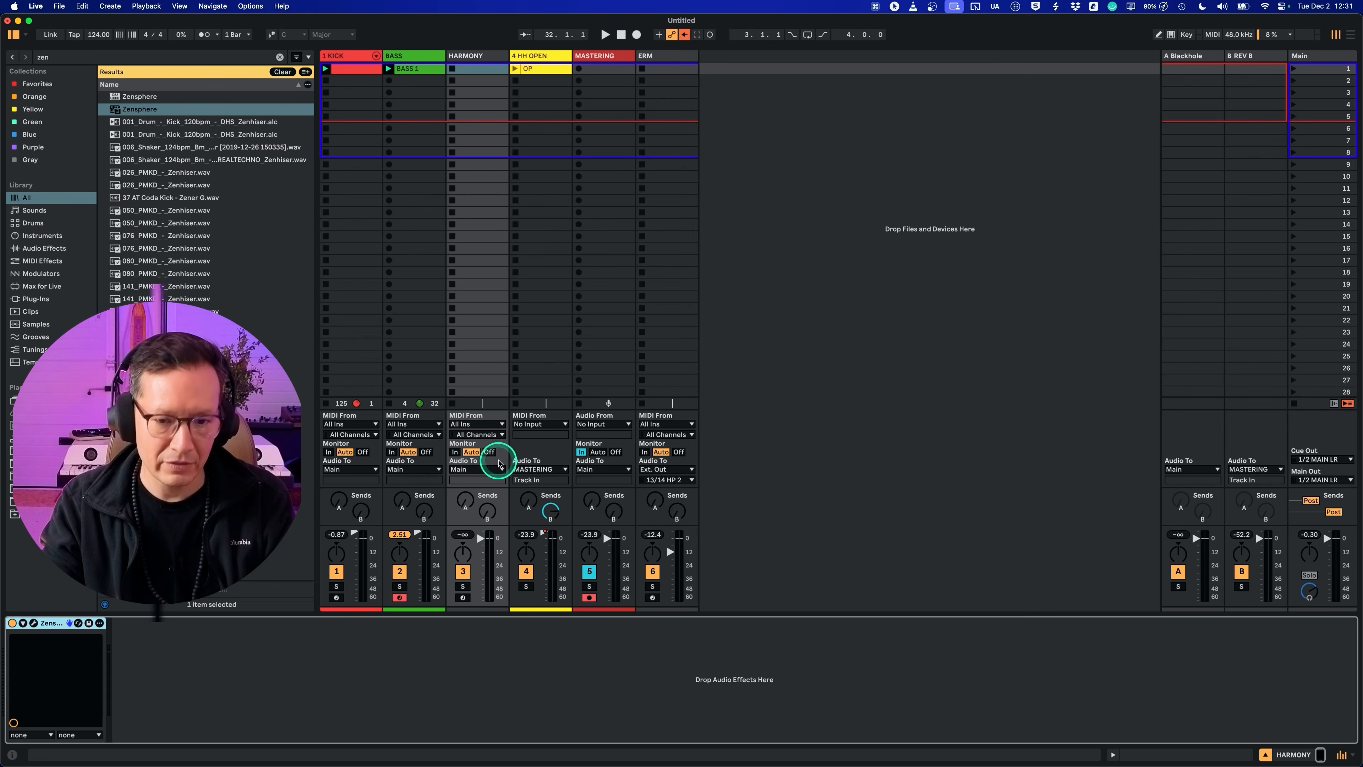
pyautogui.click(488, 425)
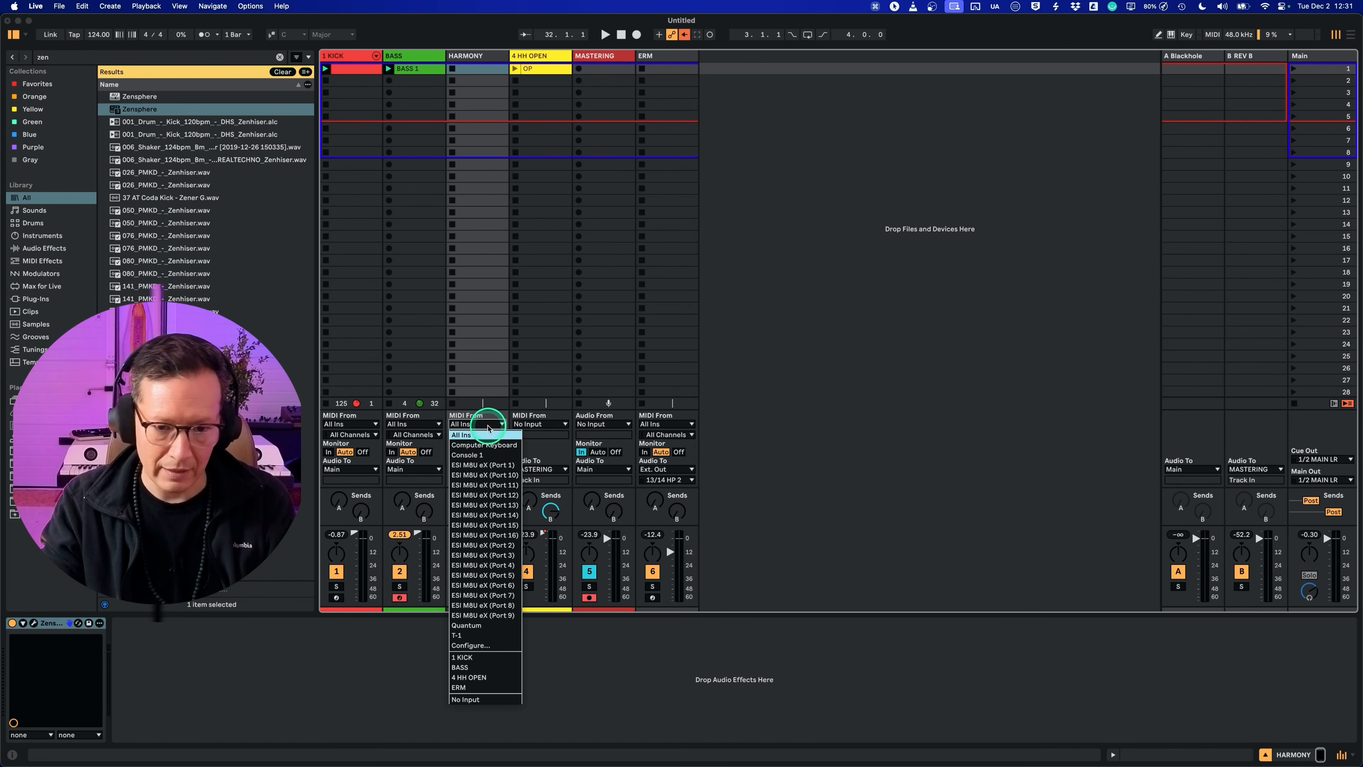
pyautogui.click(490, 636)
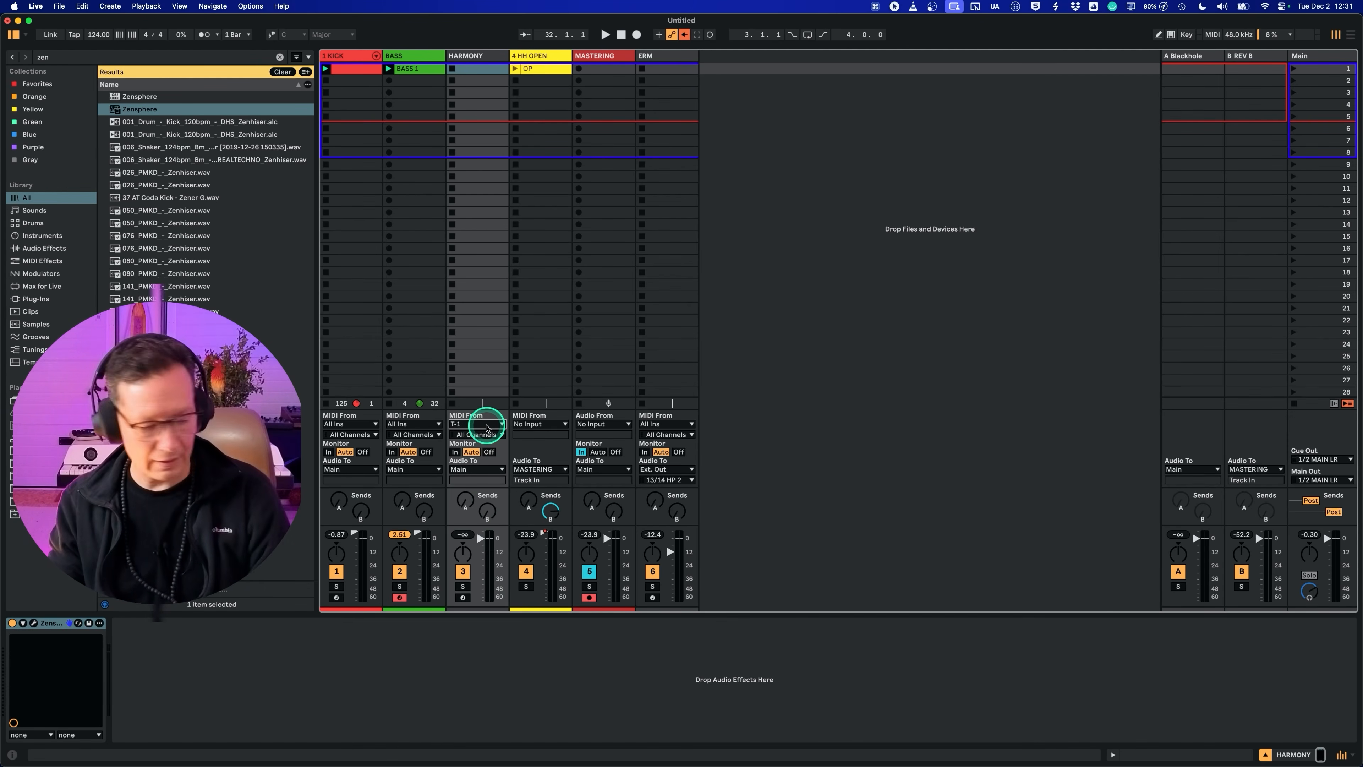
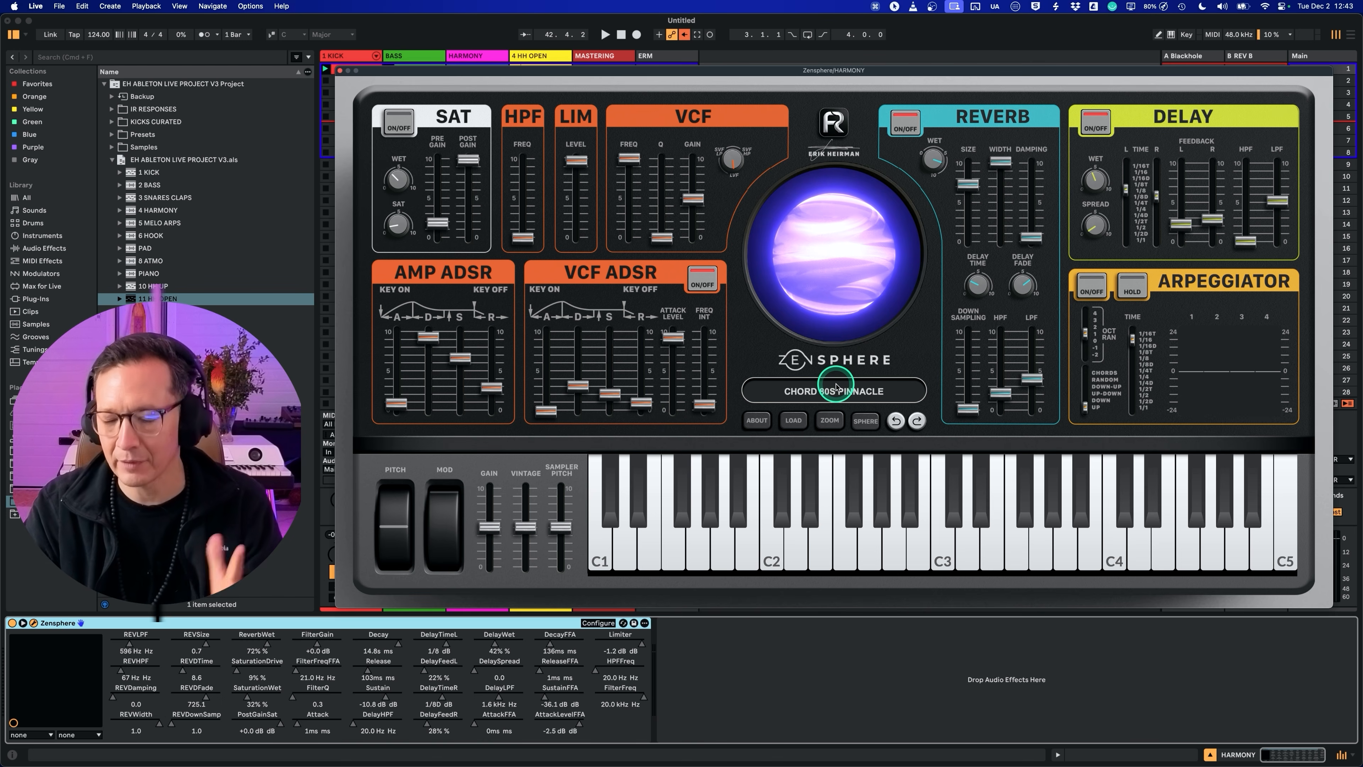
# Step: Audition the OMA 021, OMA 023 and OMA 026 options for CHORD 80S PINNACLE in Zensphere's preset browser during playback
pyautogui.click(827, 390)
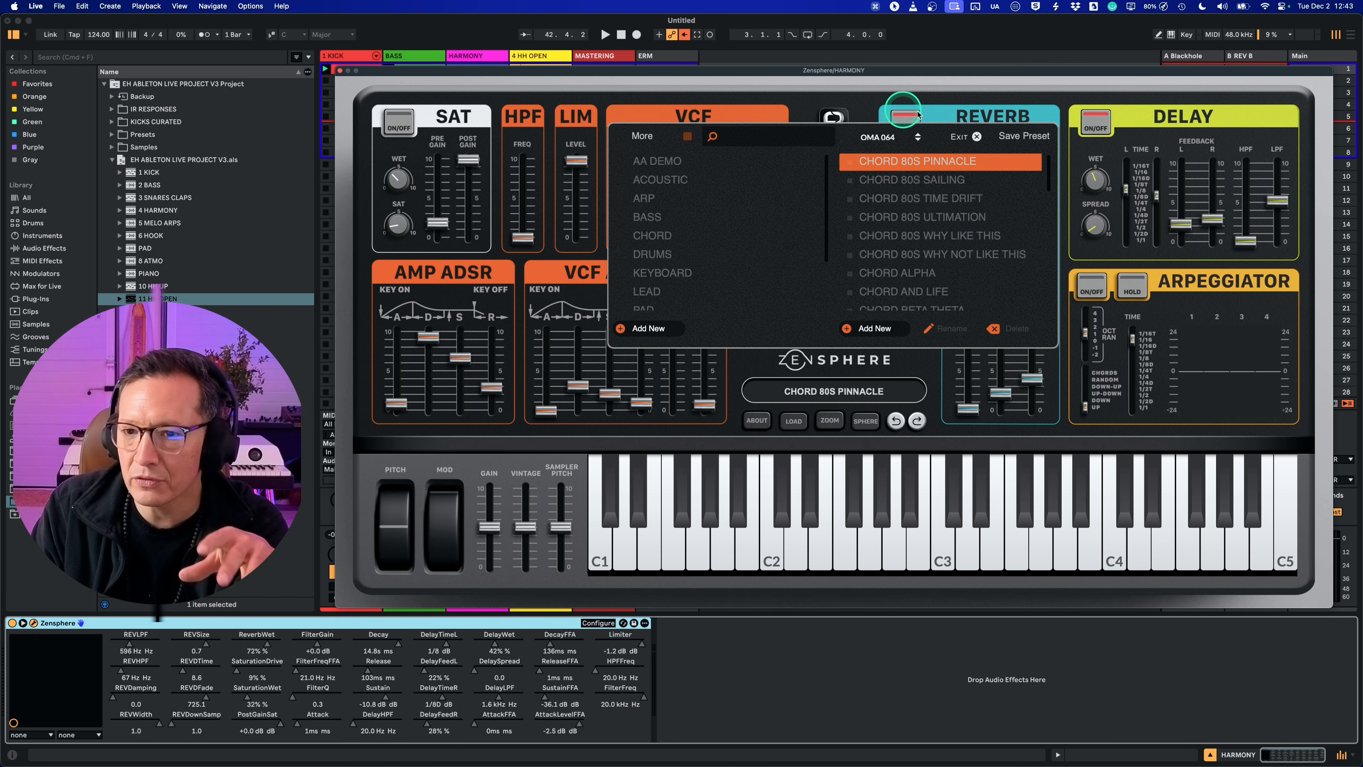
pyautogui.click(975, 137)
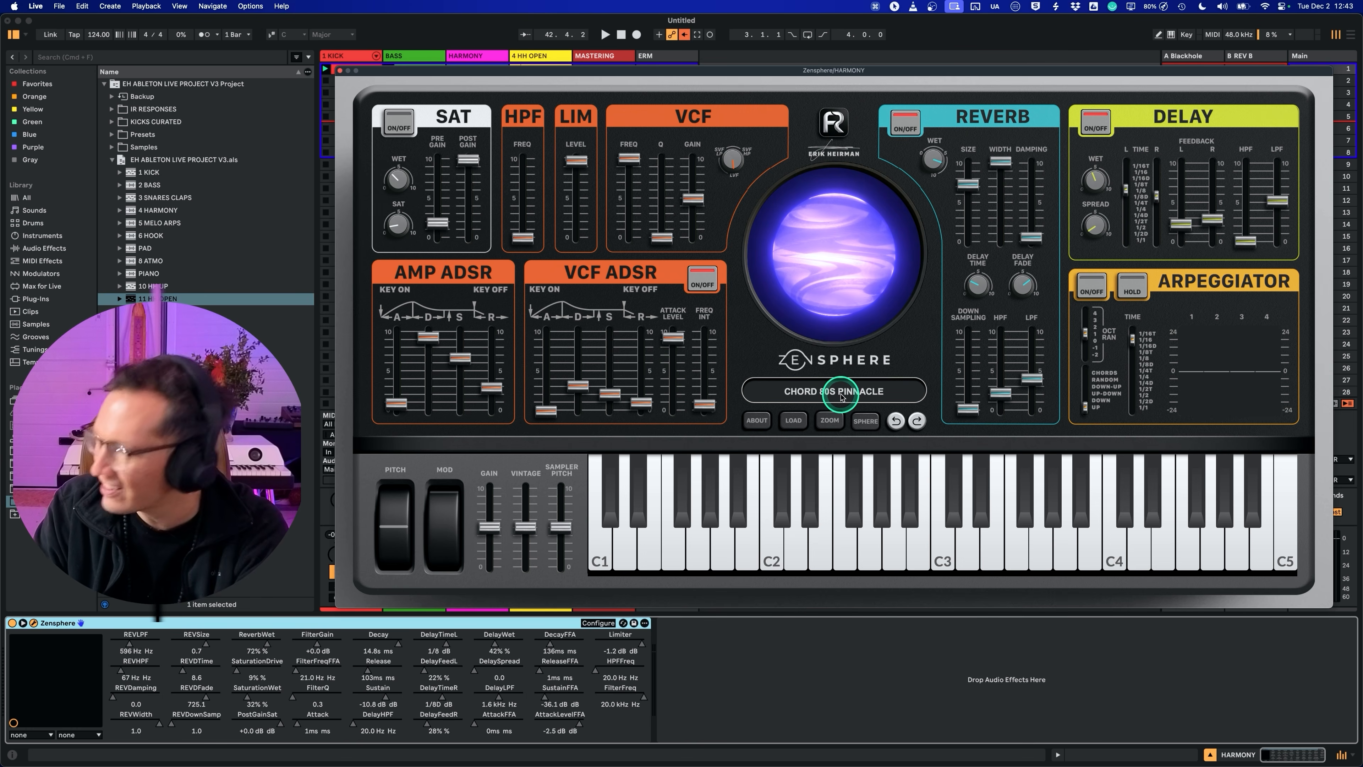
pyautogui.click(874, 396)
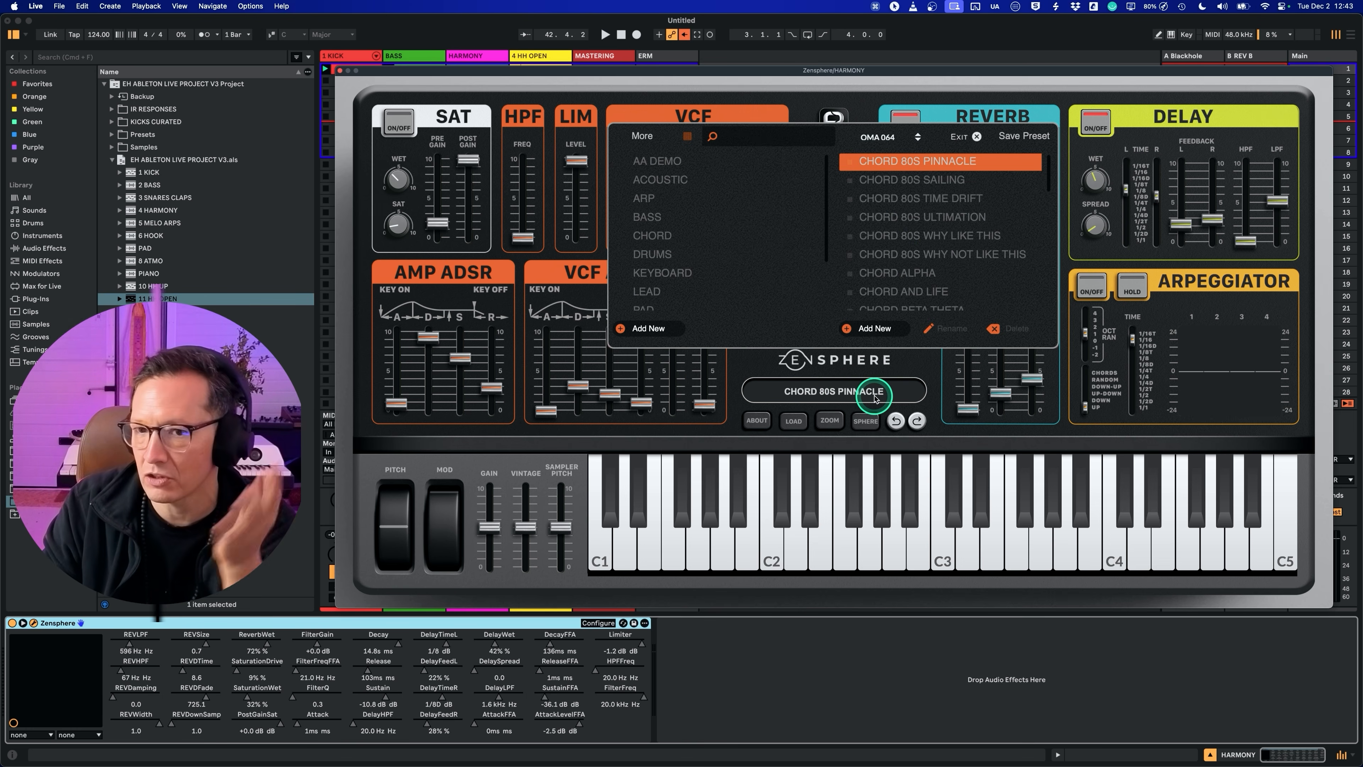
pyautogui.click(887, 136)
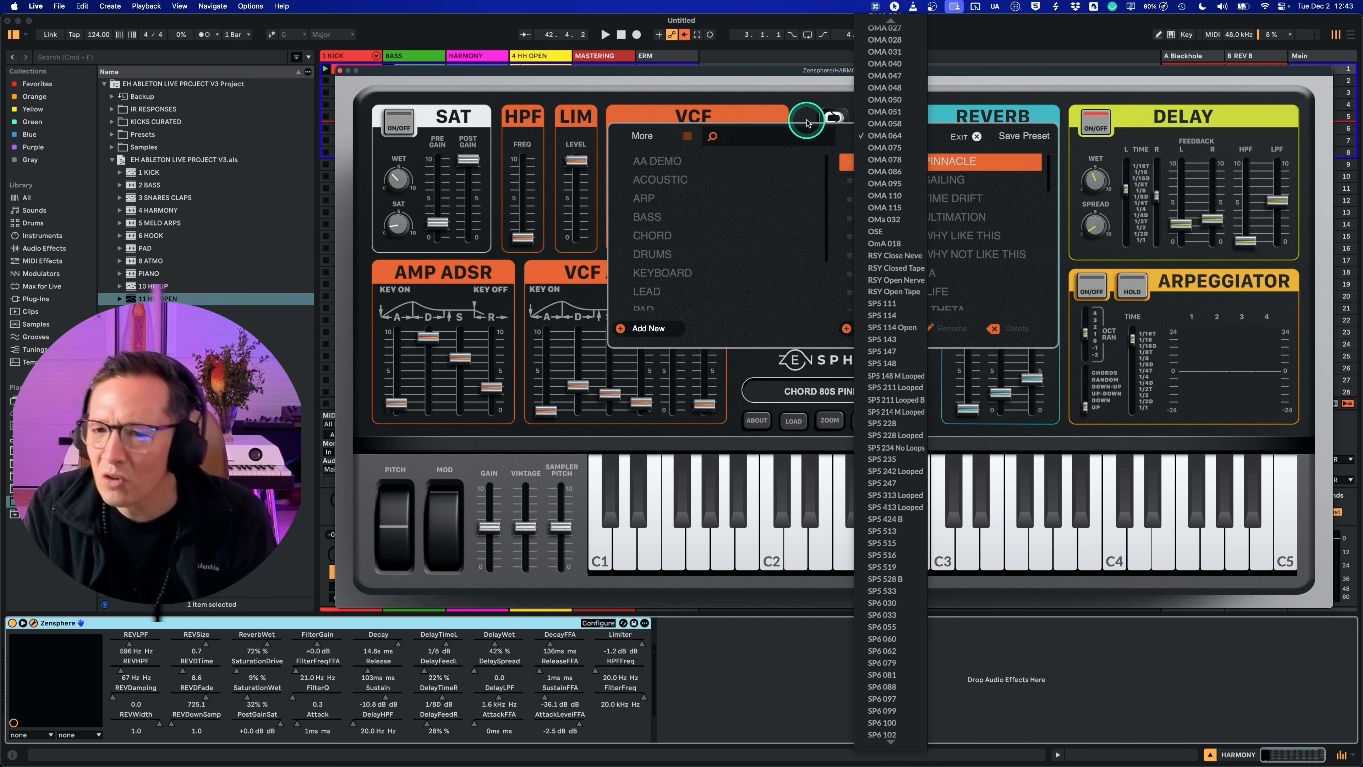
pyautogui.click(792, 113)
pyautogui.click(860, 135)
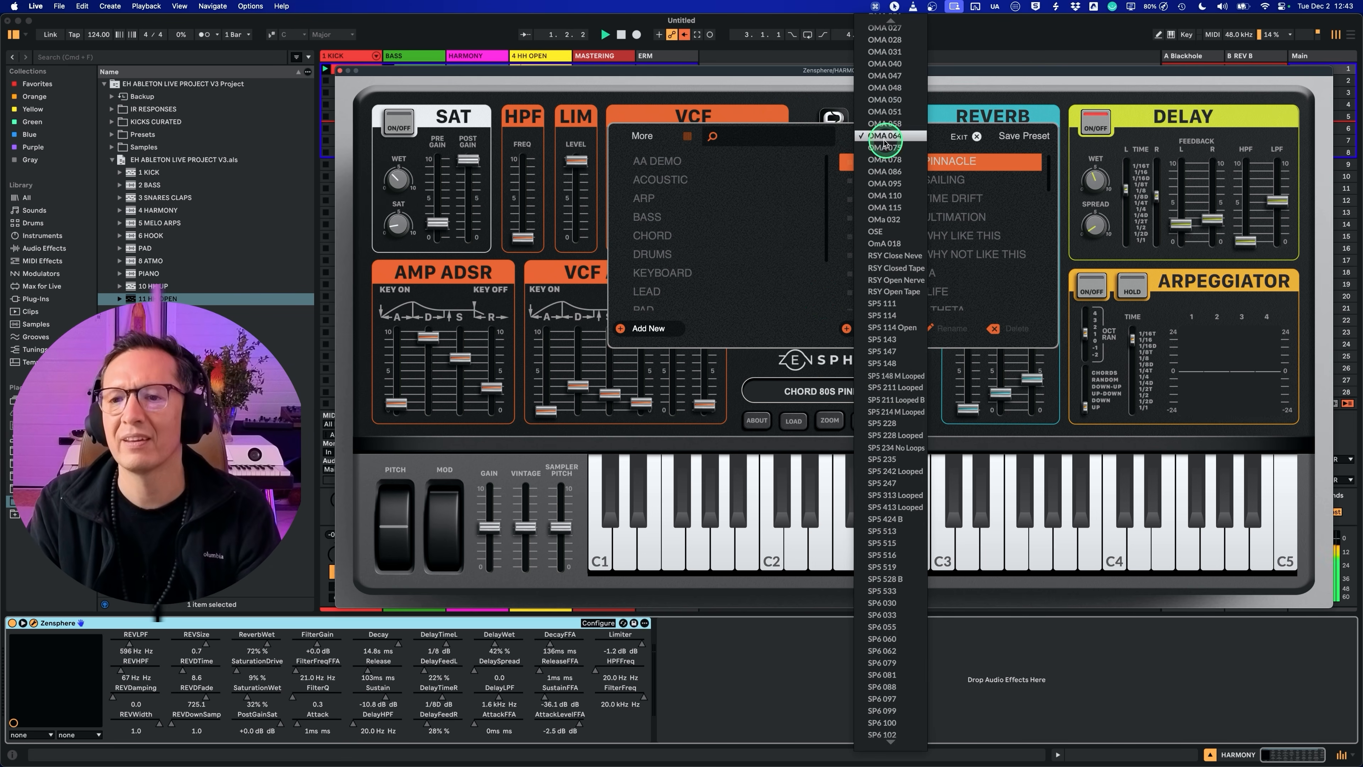
pyautogui.scroll(3, 885, 144)
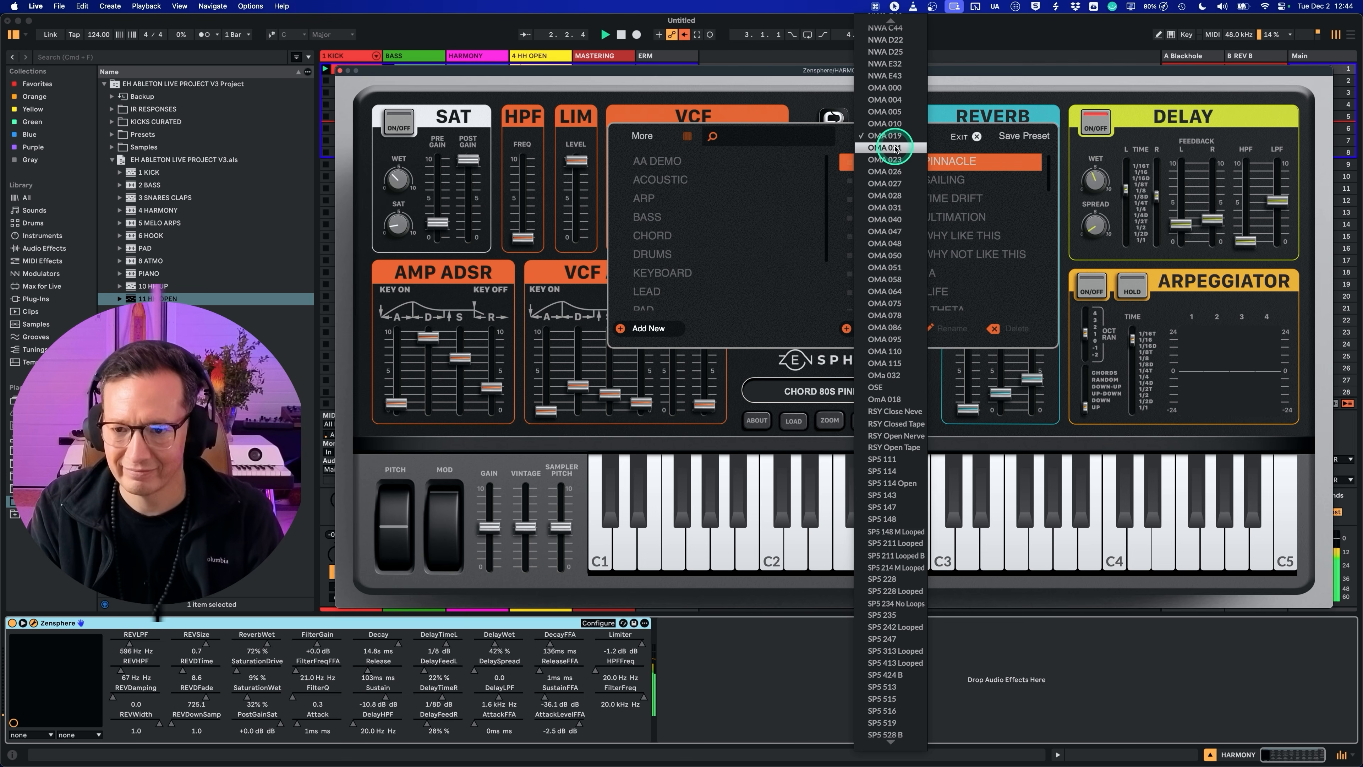
pyautogui.click(894, 147)
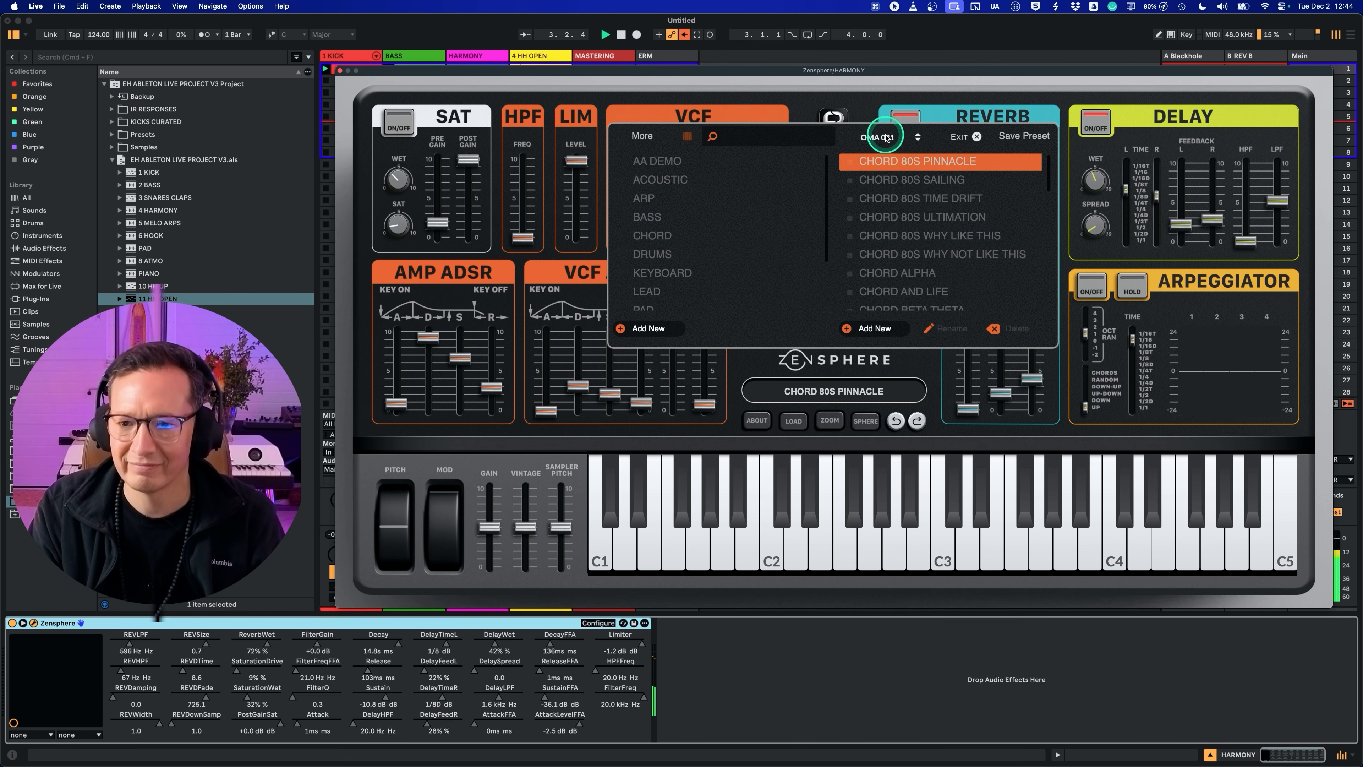
pyautogui.click(887, 137)
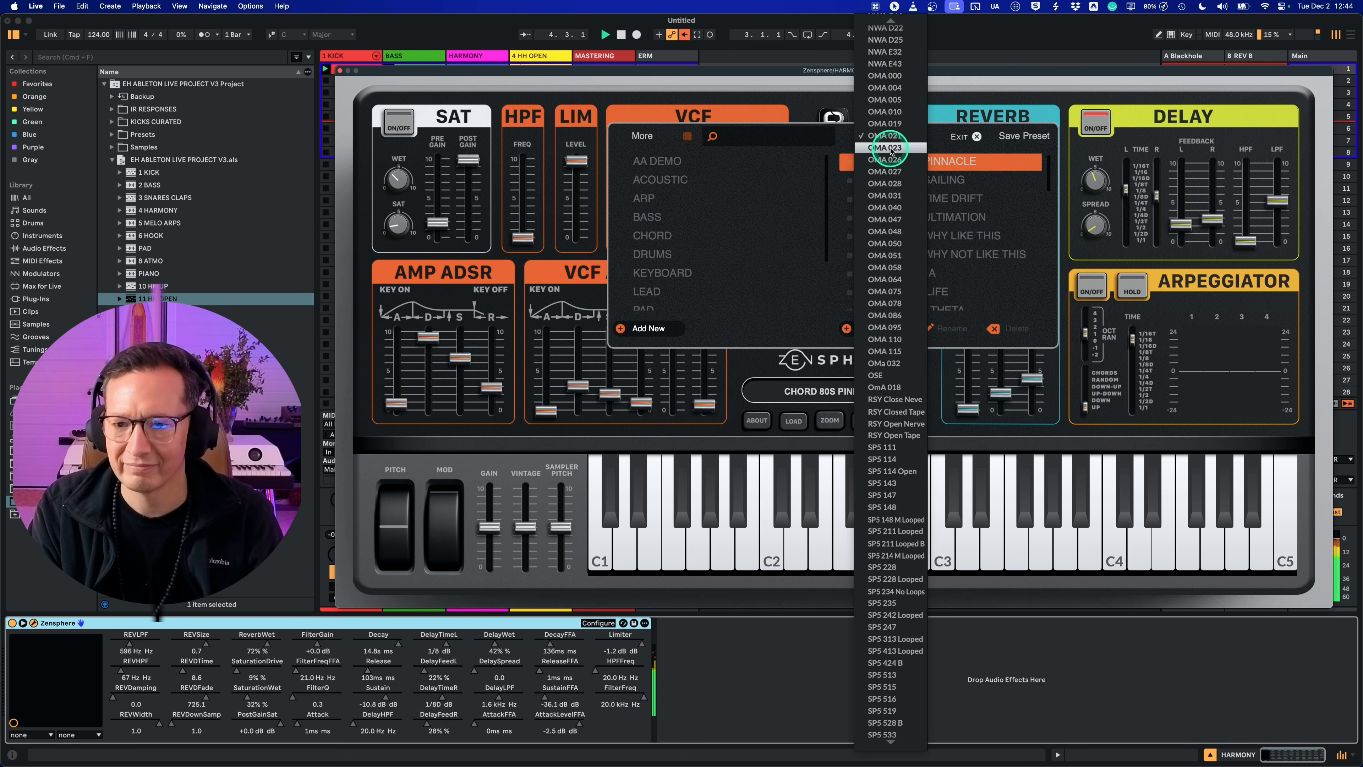
pyautogui.click(891, 150)
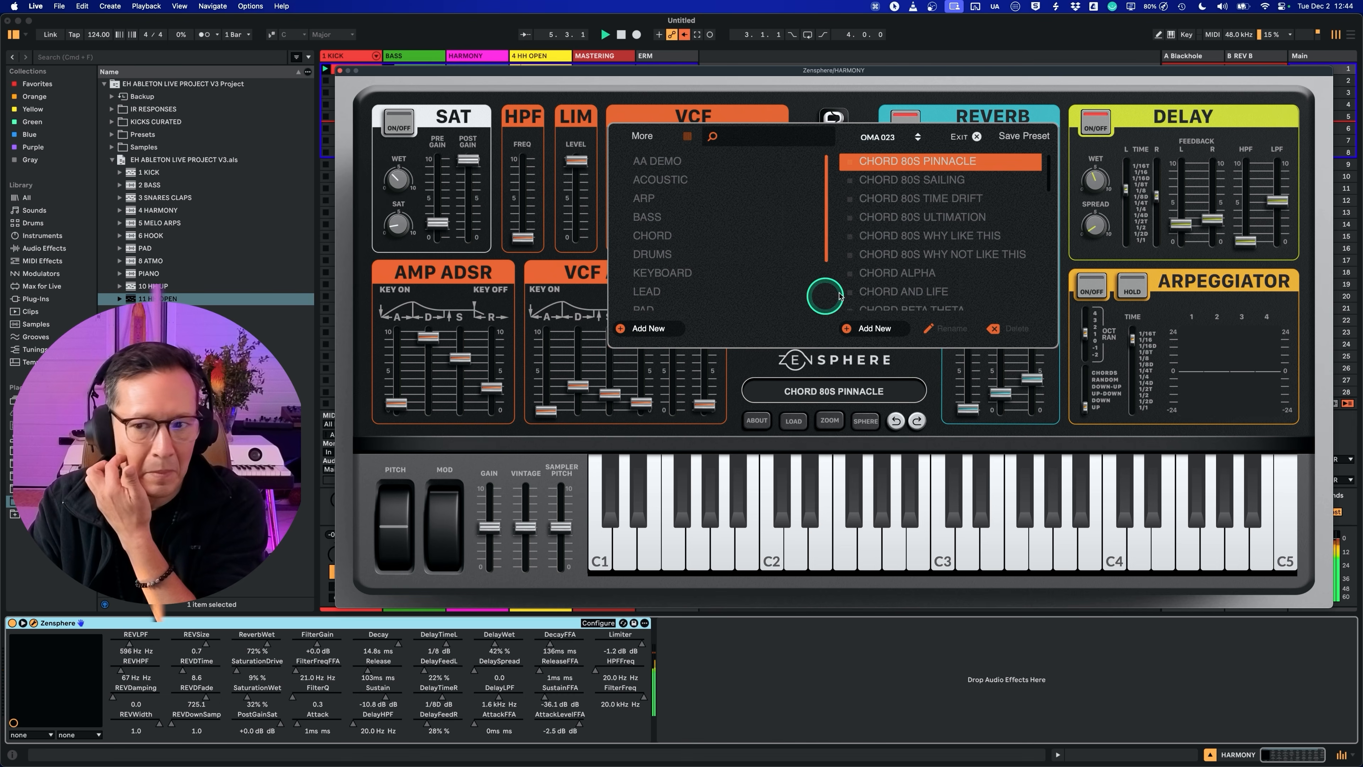
pyautogui.click(891, 137)
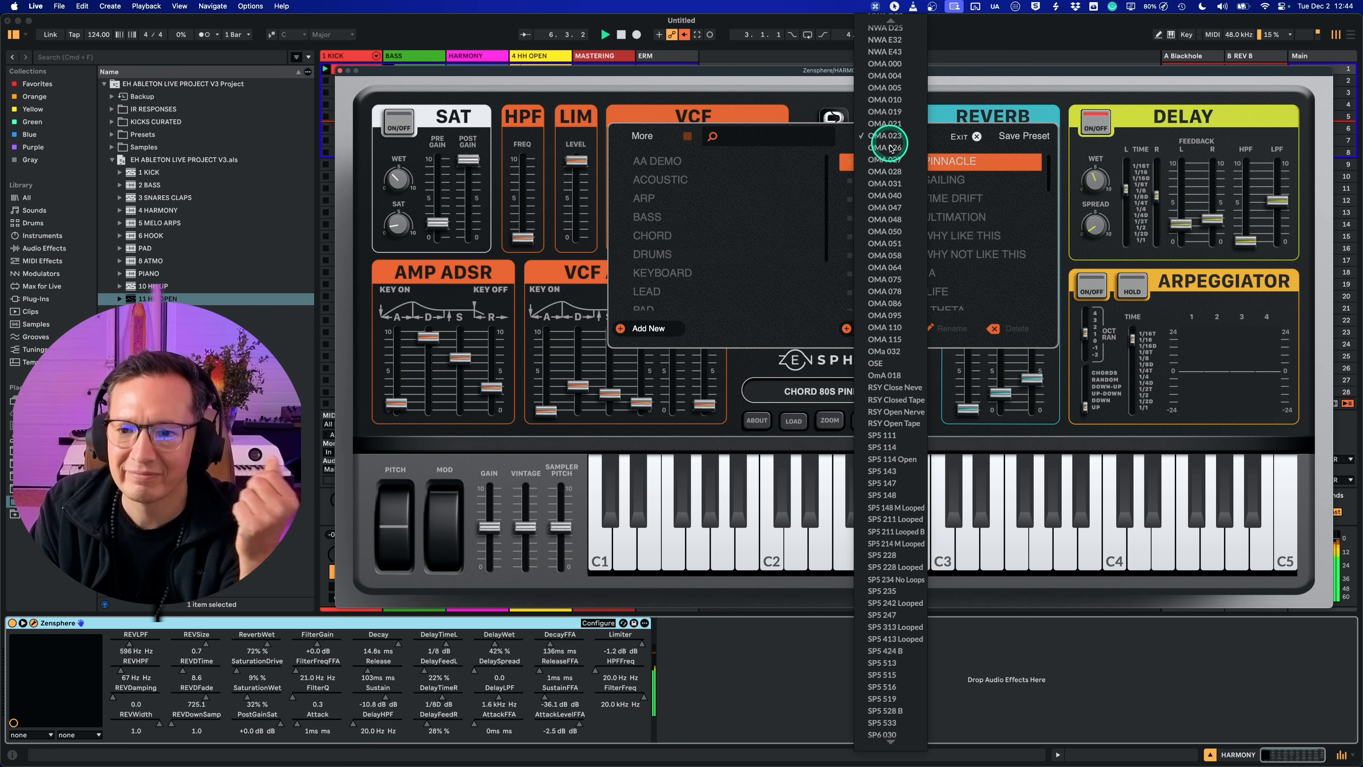
pyautogui.click(890, 145)
# Step: Choose OMA 027 for the CHORD 80S PINNACLE preset in Zensphere and exit the preset browser
pyautogui.click(887, 137)
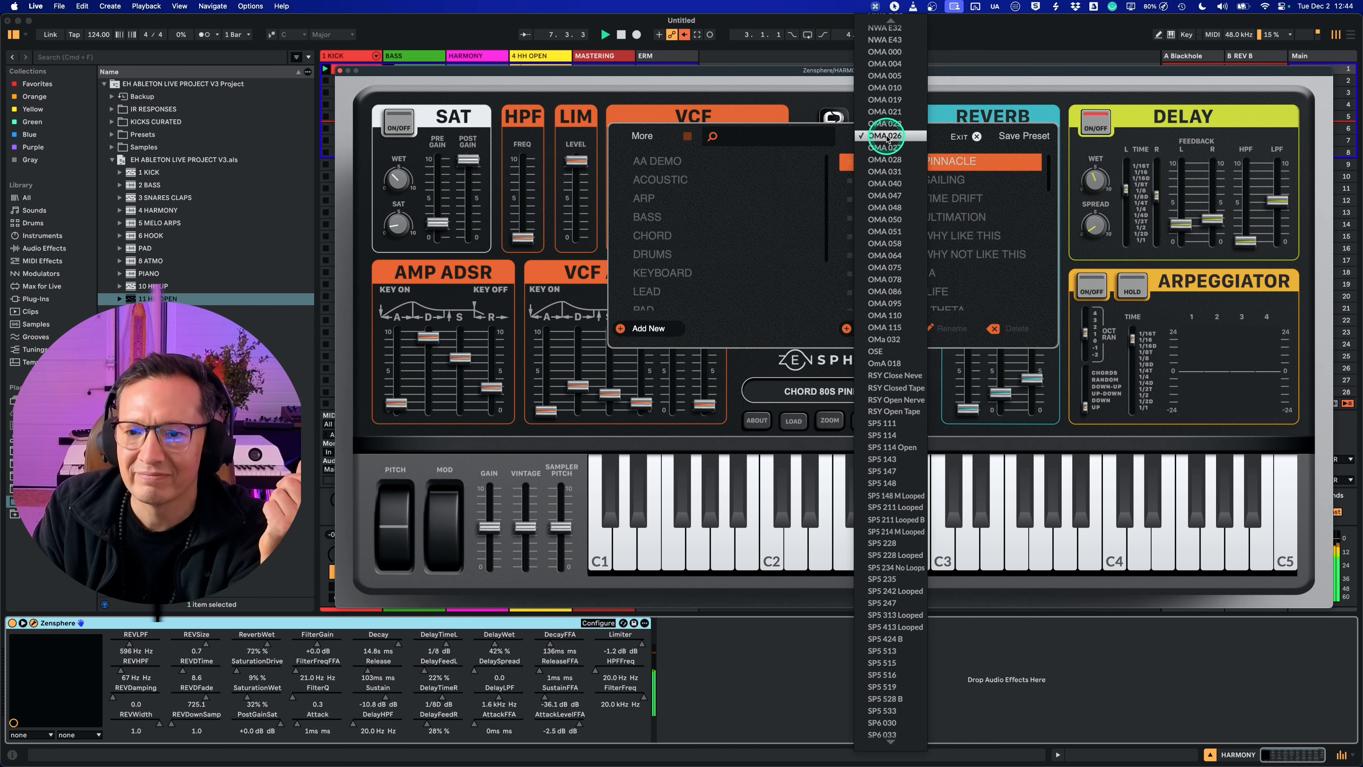
pyautogui.click(890, 148)
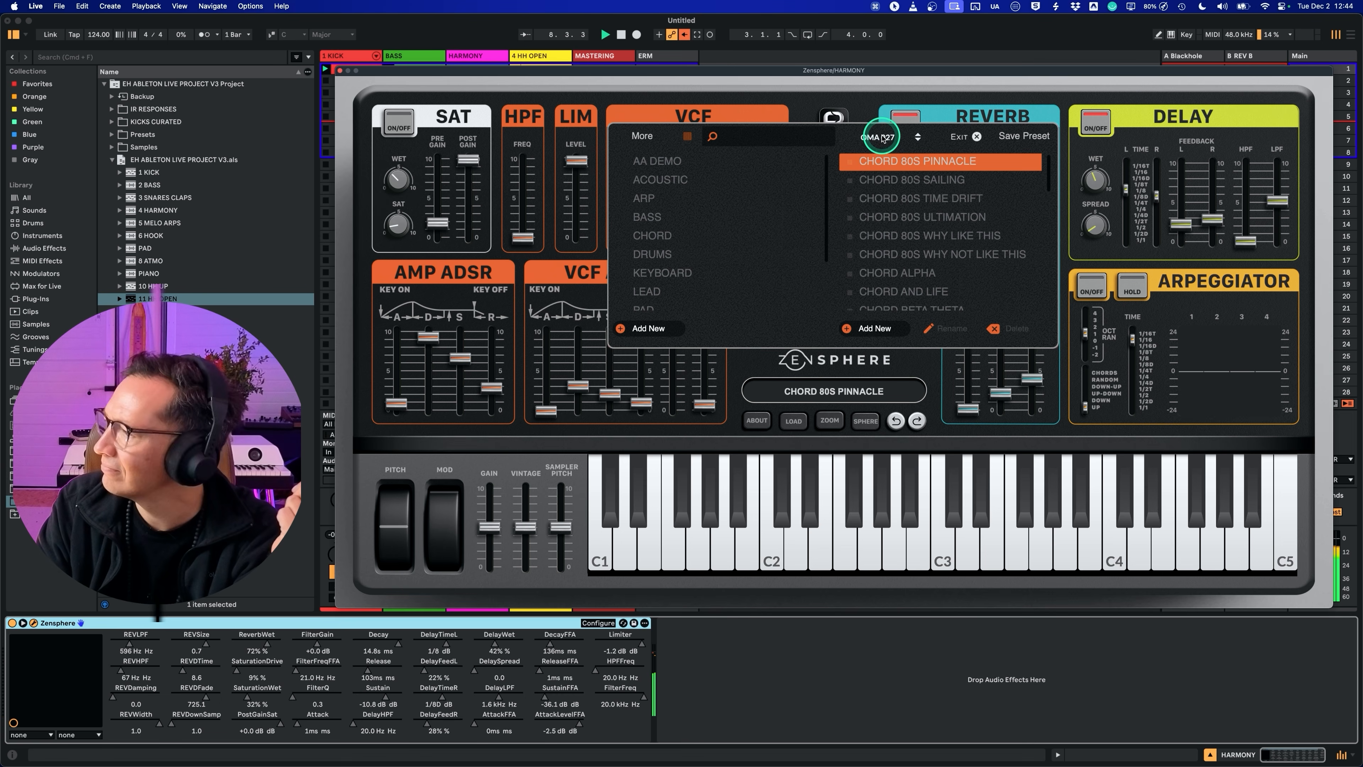
pyautogui.click(884, 138)
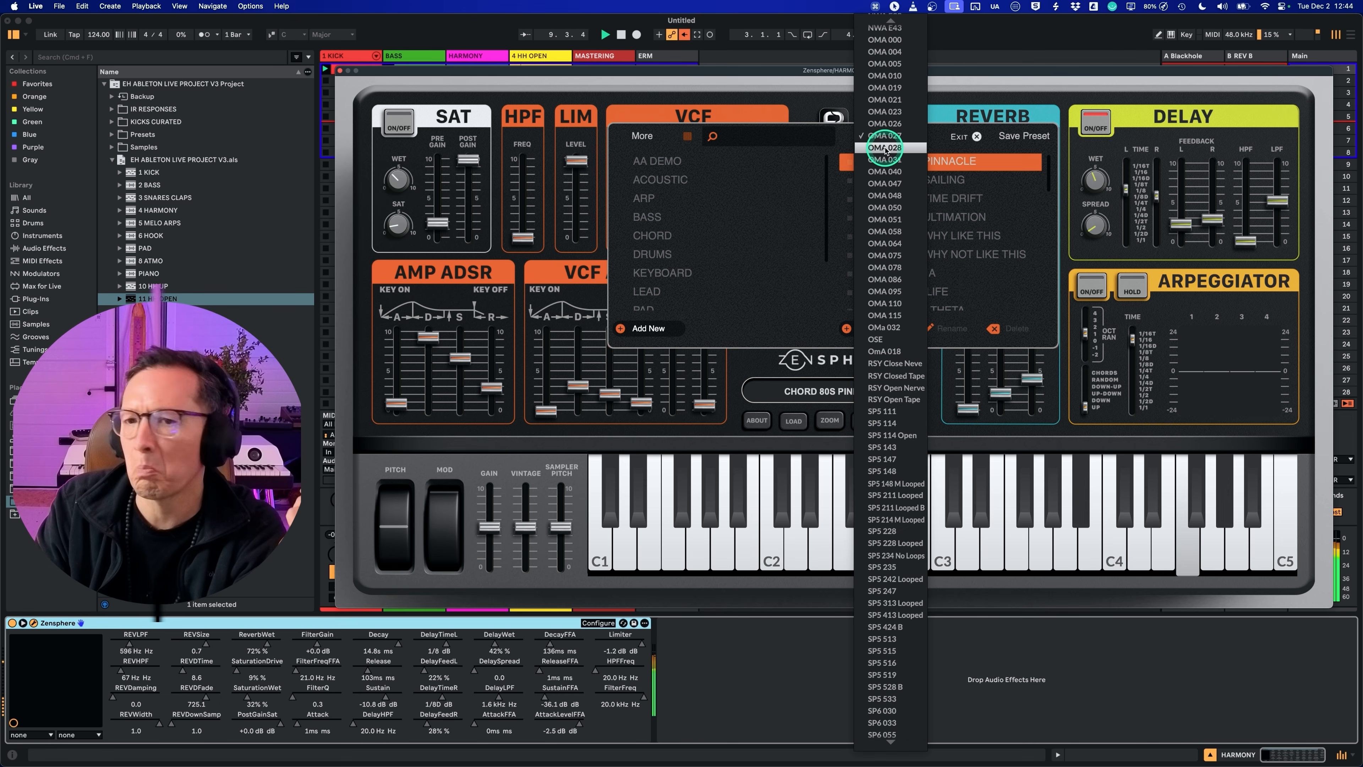
pyautogui.click(831, 102)
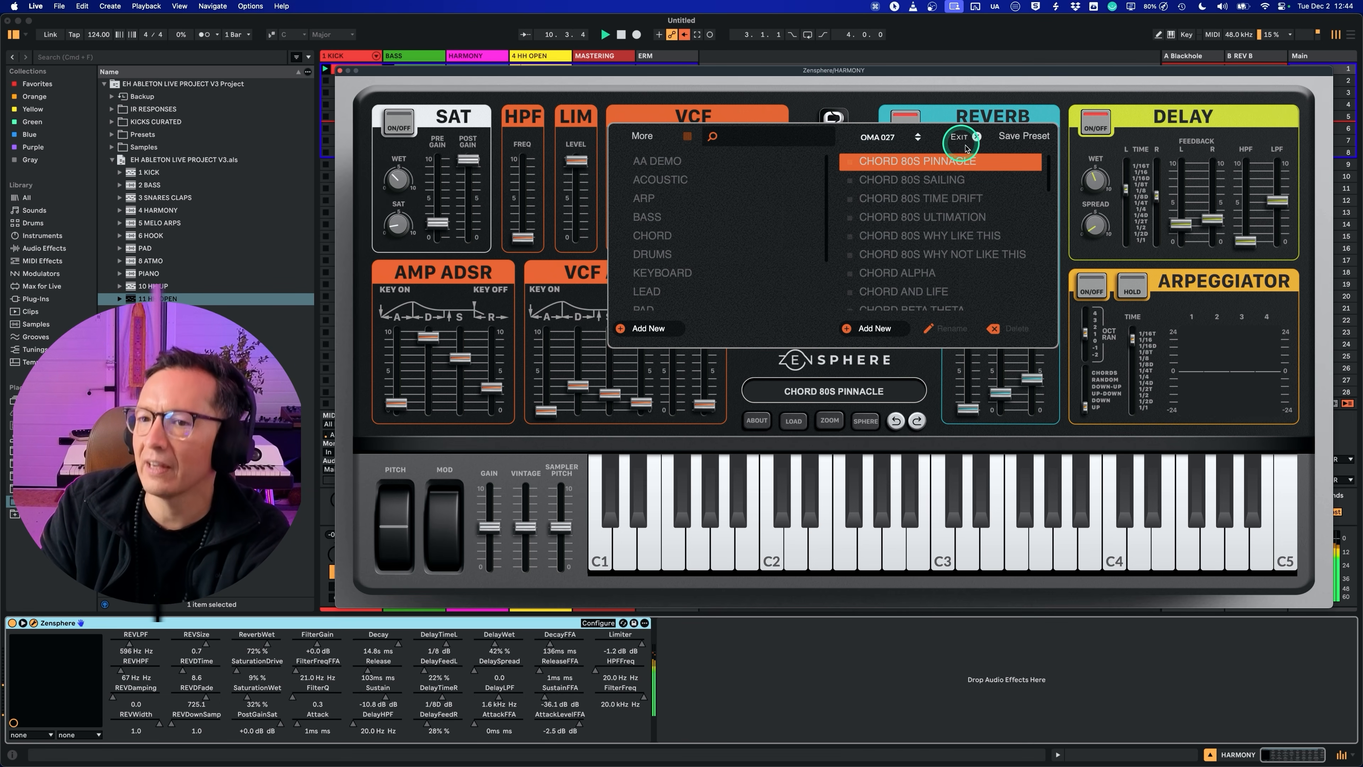
pyautogui.click(975, 136)
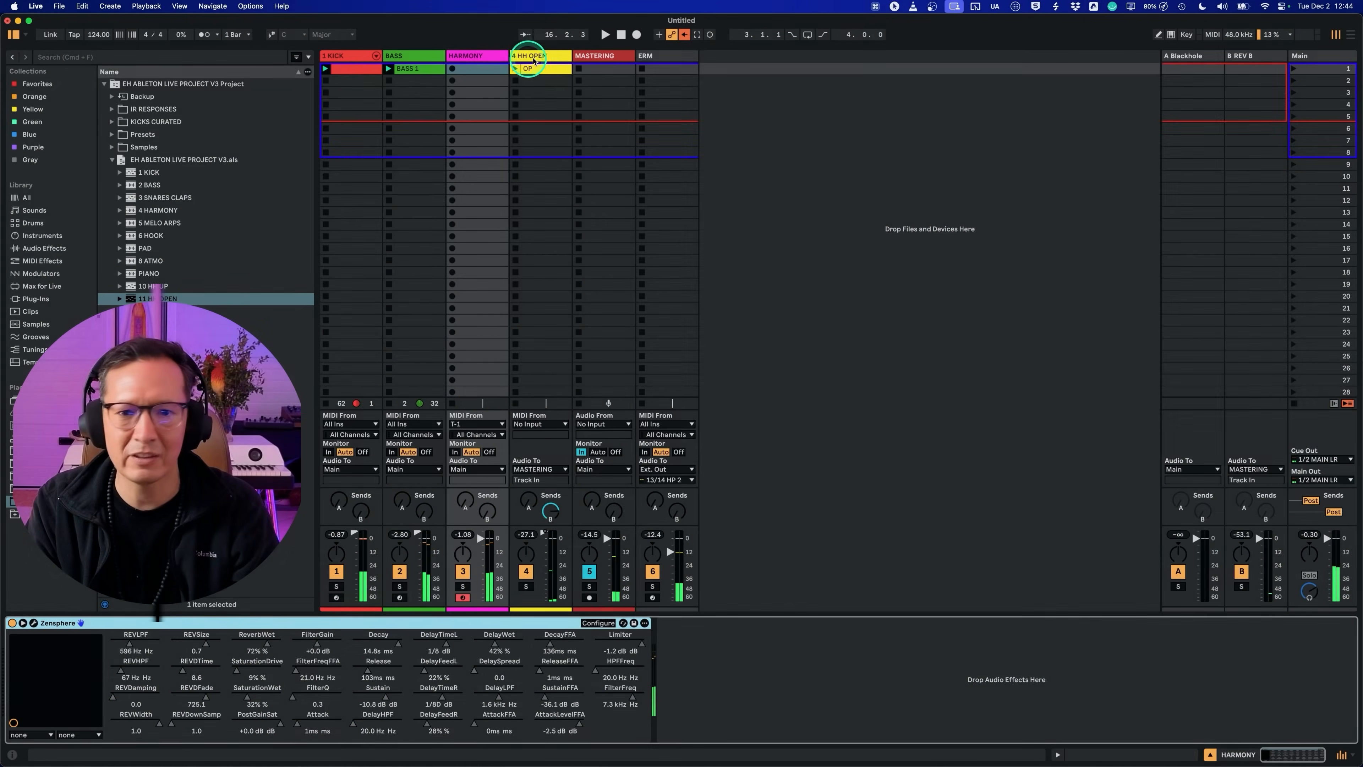
pyautogui.click(533, 56)
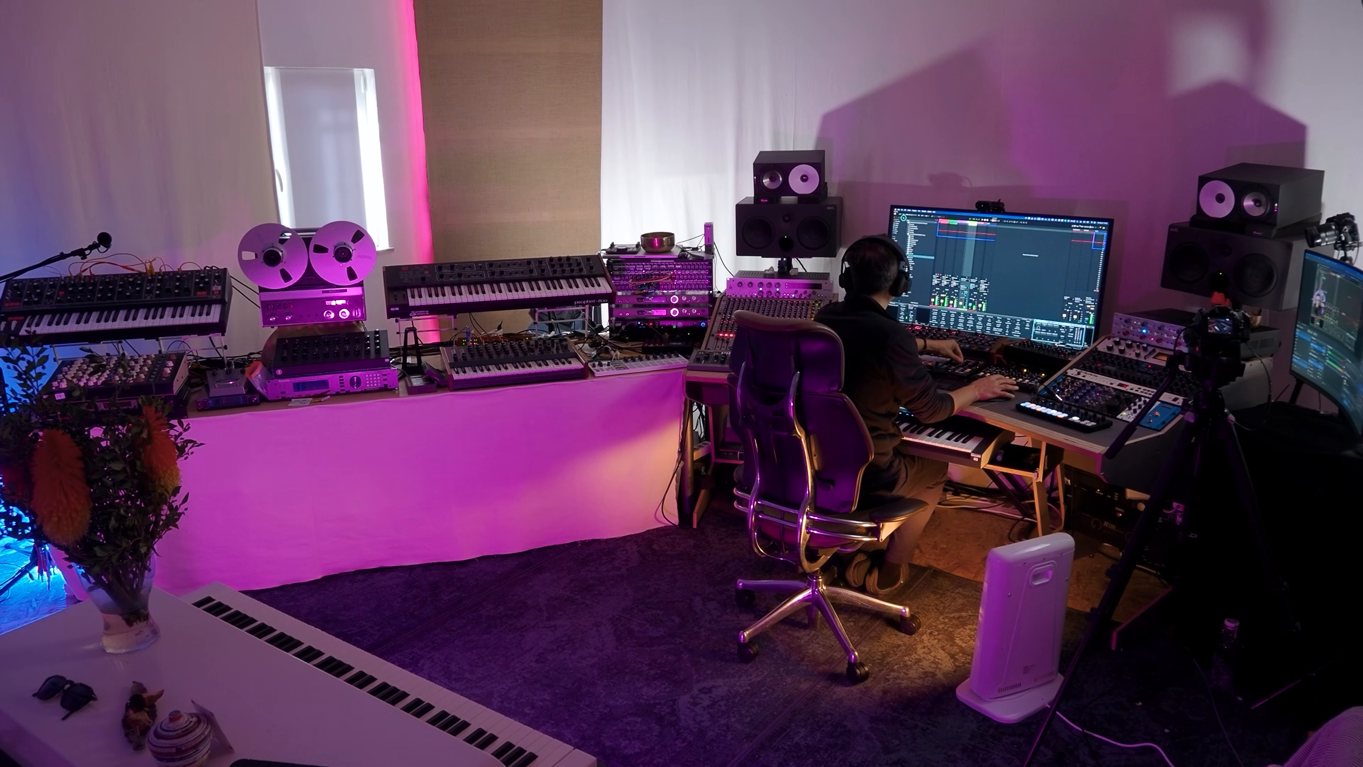
pyautogui.click(895, 213)
pyautogui.click(896, 212)
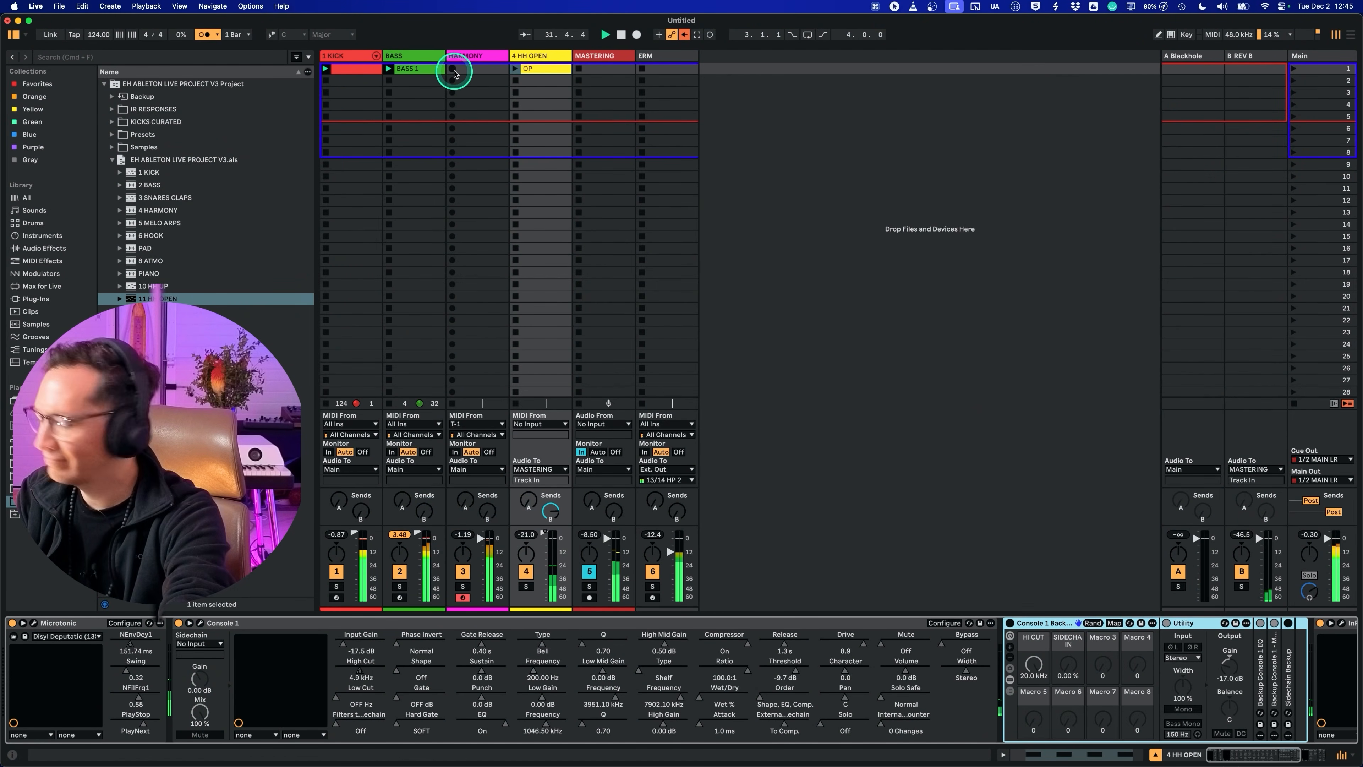
# Step: Record the T-1 chord sequence into the first clip slot of the HARMONY track
pyautogui.click(452, 70)
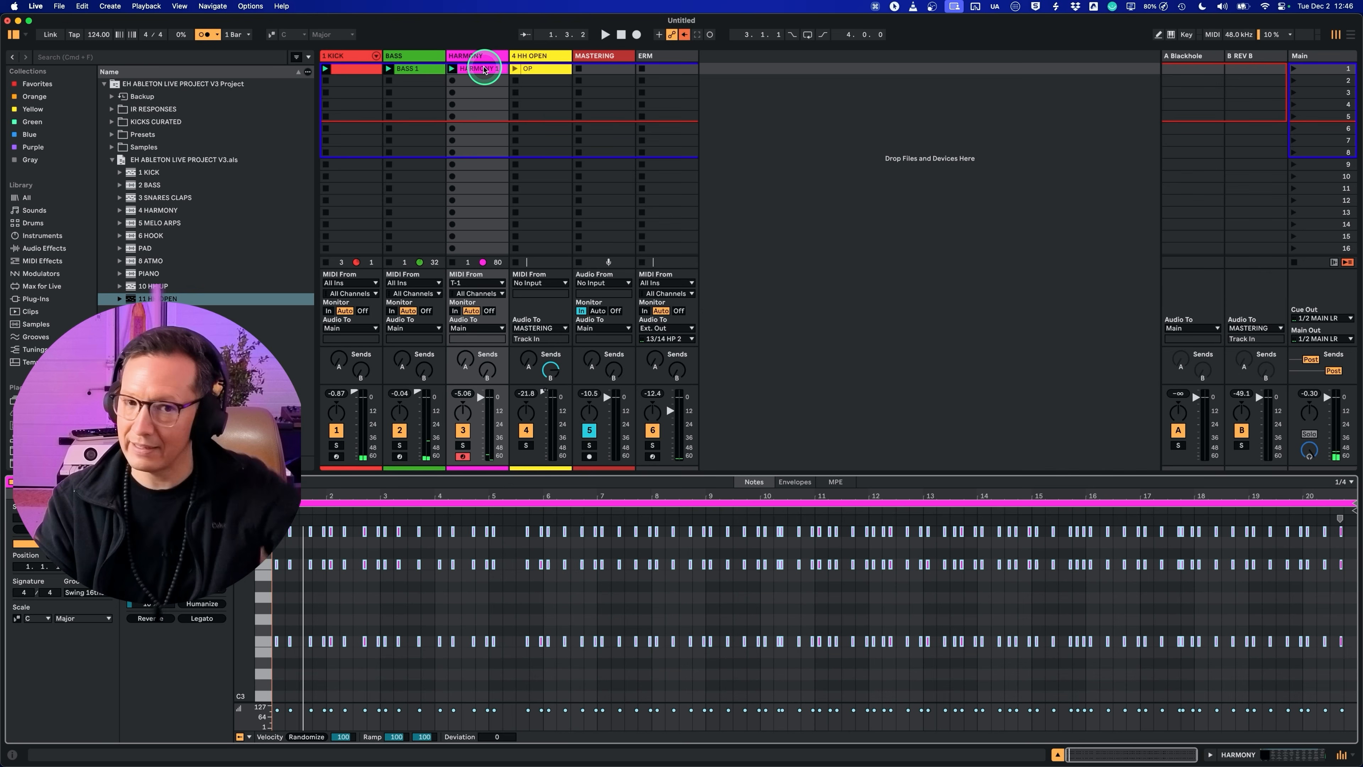
# Step: Set the recorded HARMONY clip's loop to two bars, from 17.1.1 to 19.1.1
pyautogui.moveTo(303, 502); pyautogui.dragTo(1141, 526)
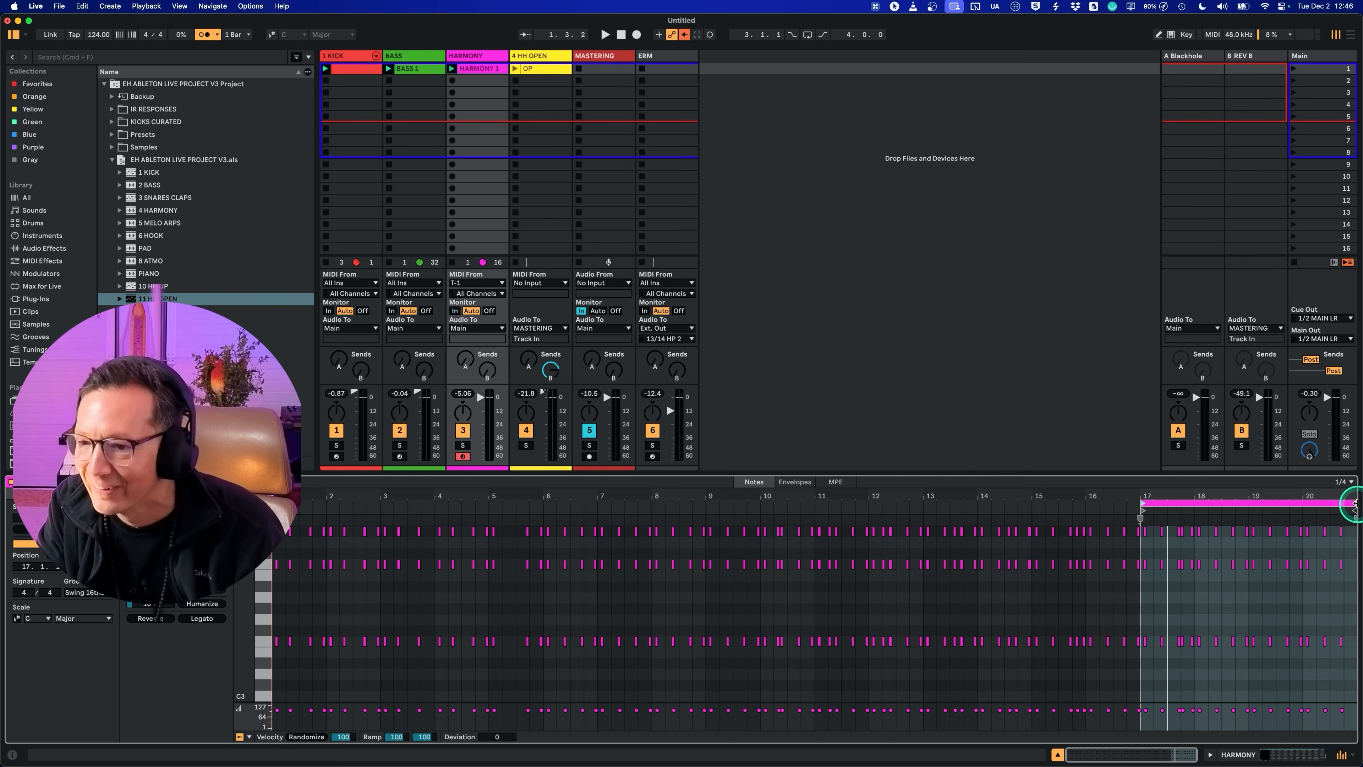
pyautogui.moveTo(1353, 501); pyautogui.dragTo(1247, 509)
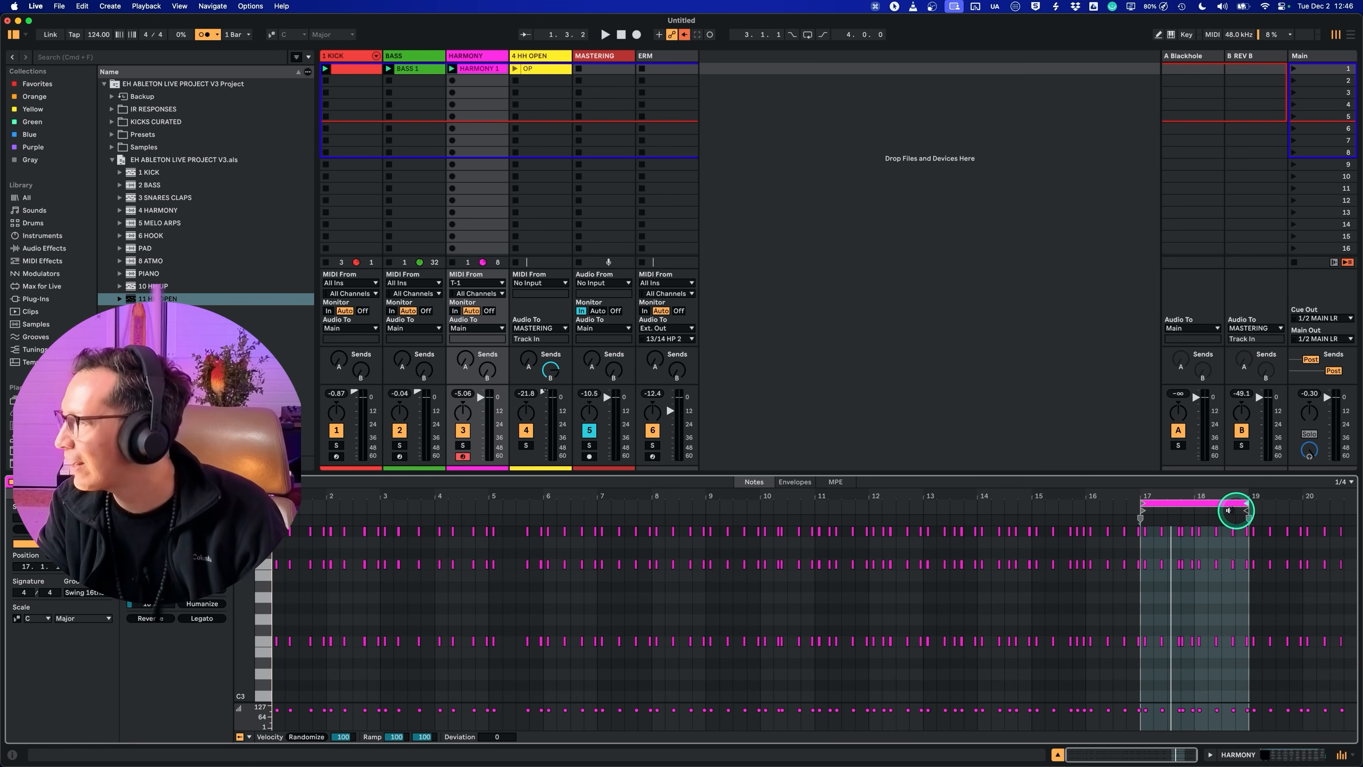
pyautogui.moveTo(1139, 474); pyautogui.dragTo(1147, 489)
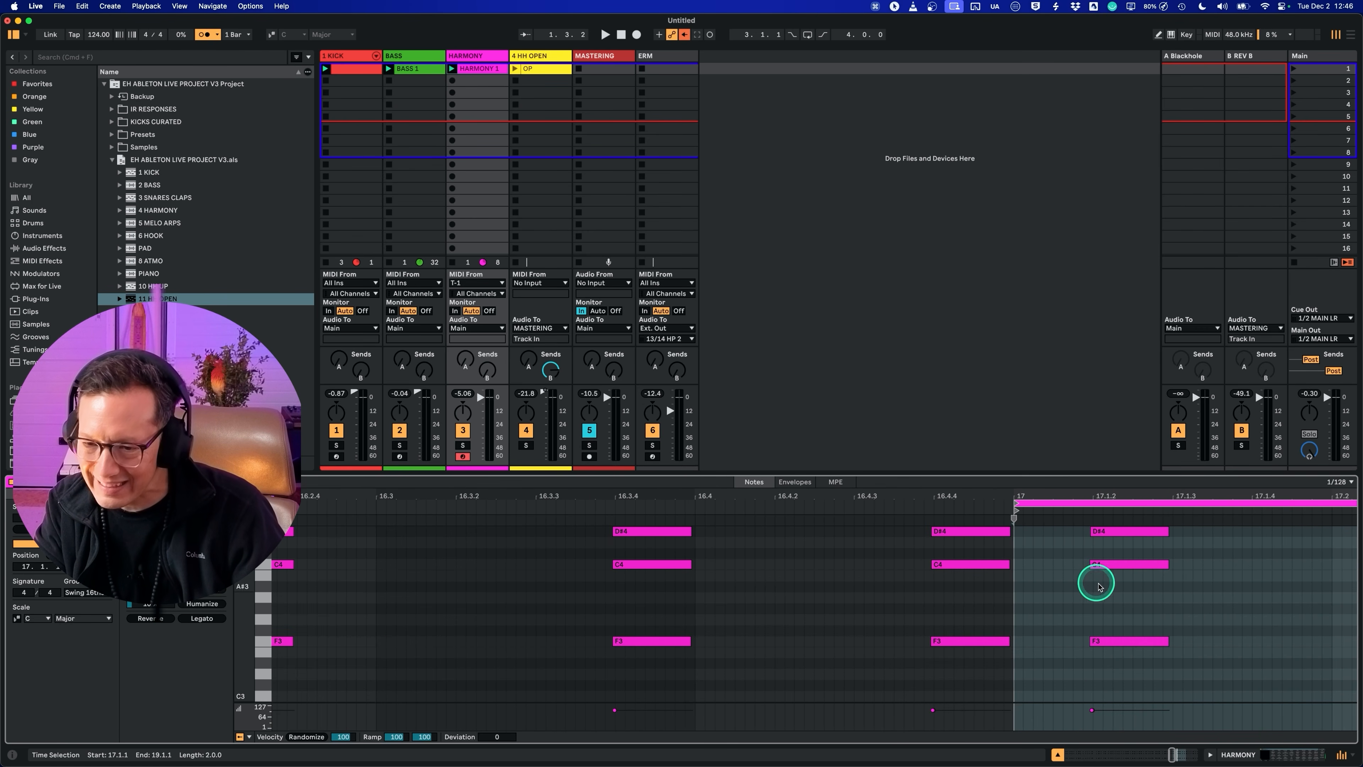
pyautogui.moveTo(1092, 494); pyautogui.dragTo(1096, 495)
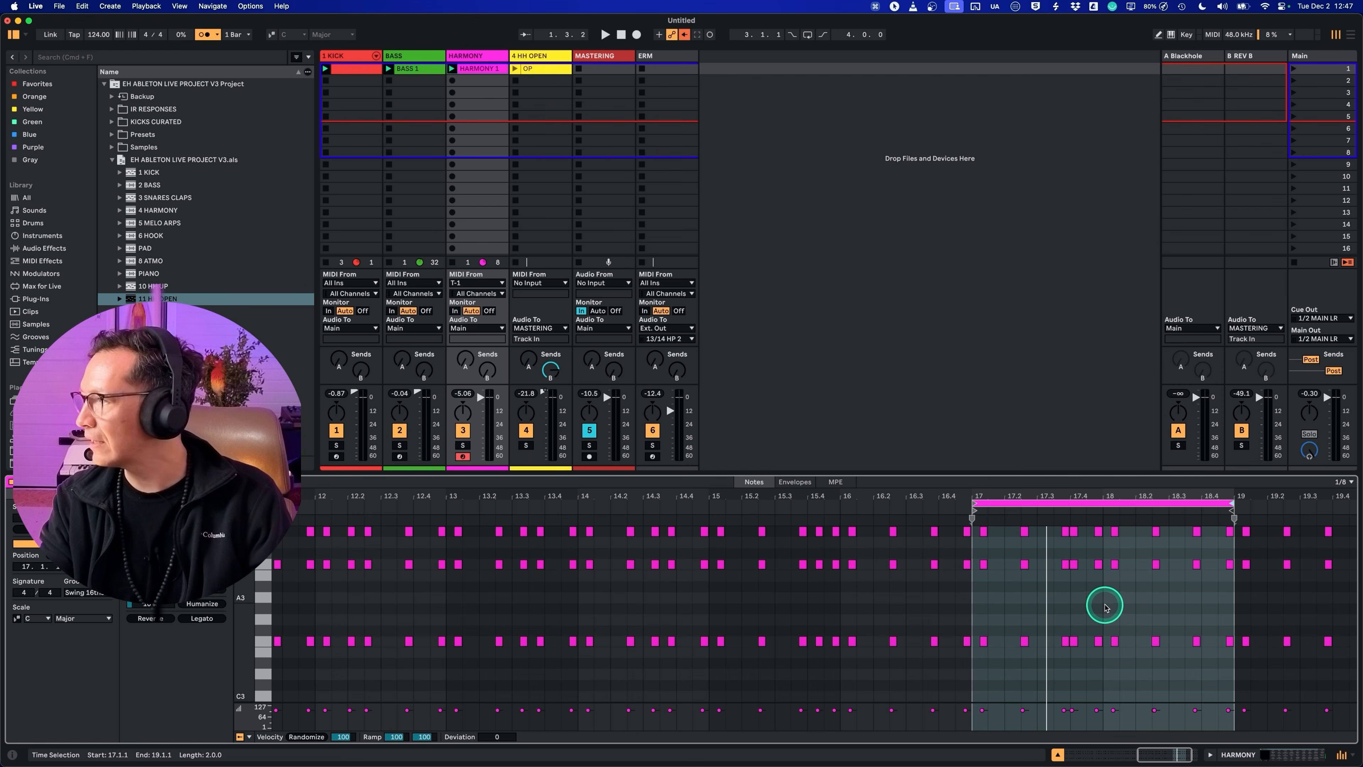
# Step: Shift the HARMONY clip's two-bar loop to start at 18.1.1 during playback and crop the clip to that range
pyautogui.press('o')
pyautogui.press('space')
pyautogui.click(1104, 517)
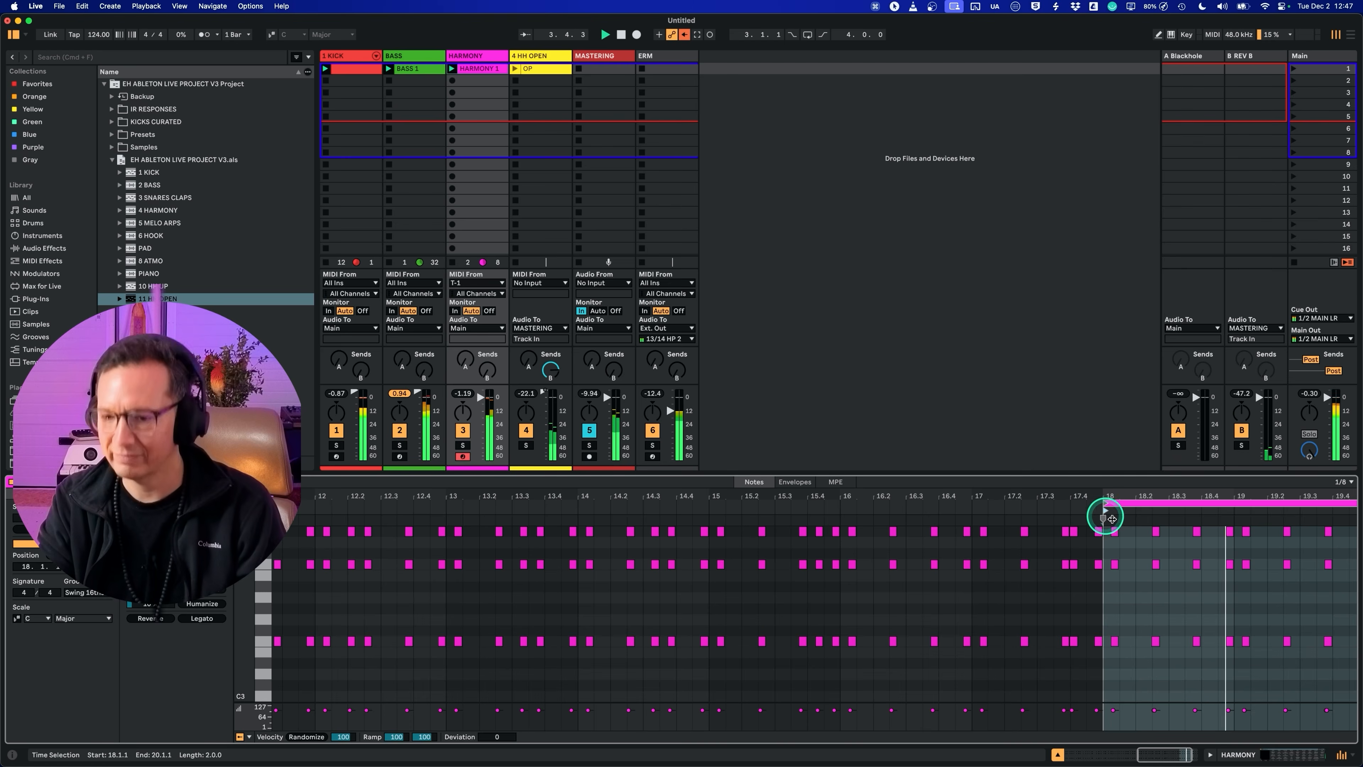
pyautogui.rightClick(1129, 559)
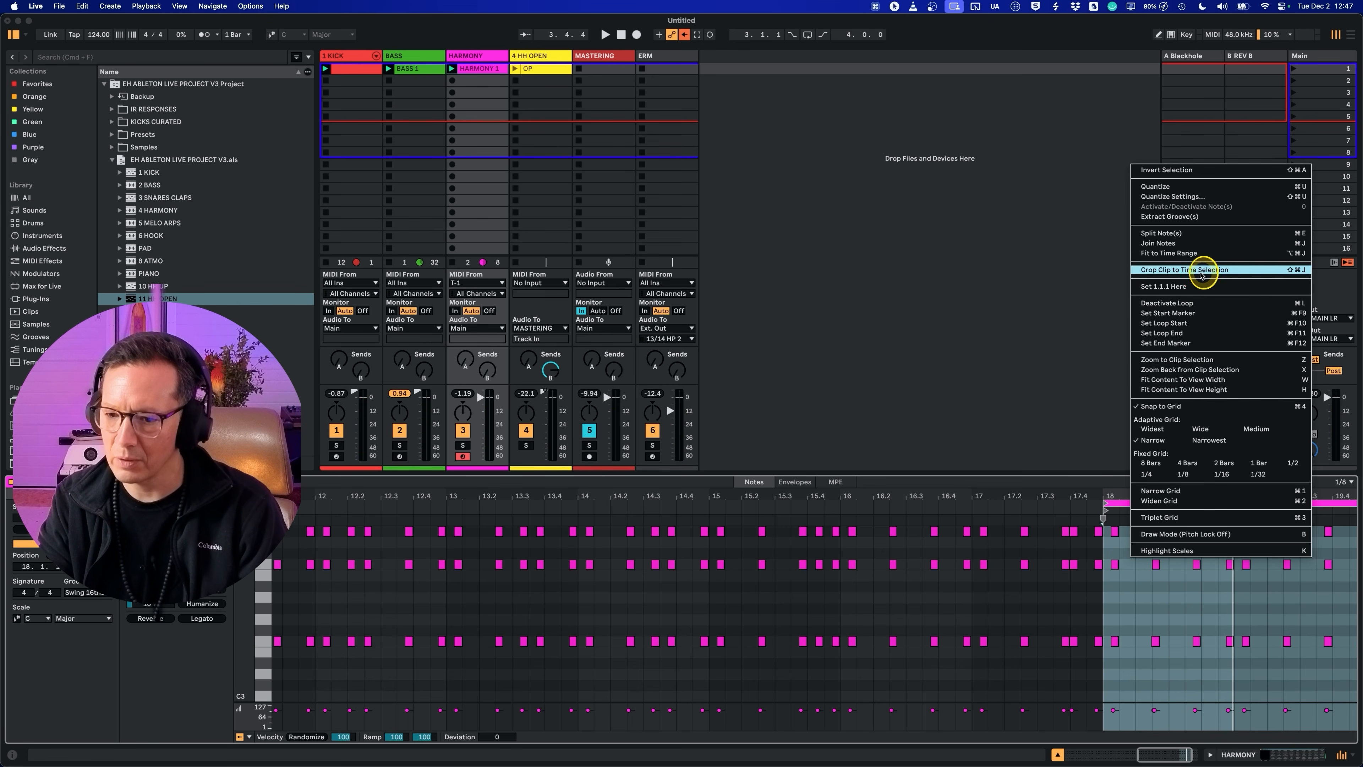
pyautogui.click(1200, 270)
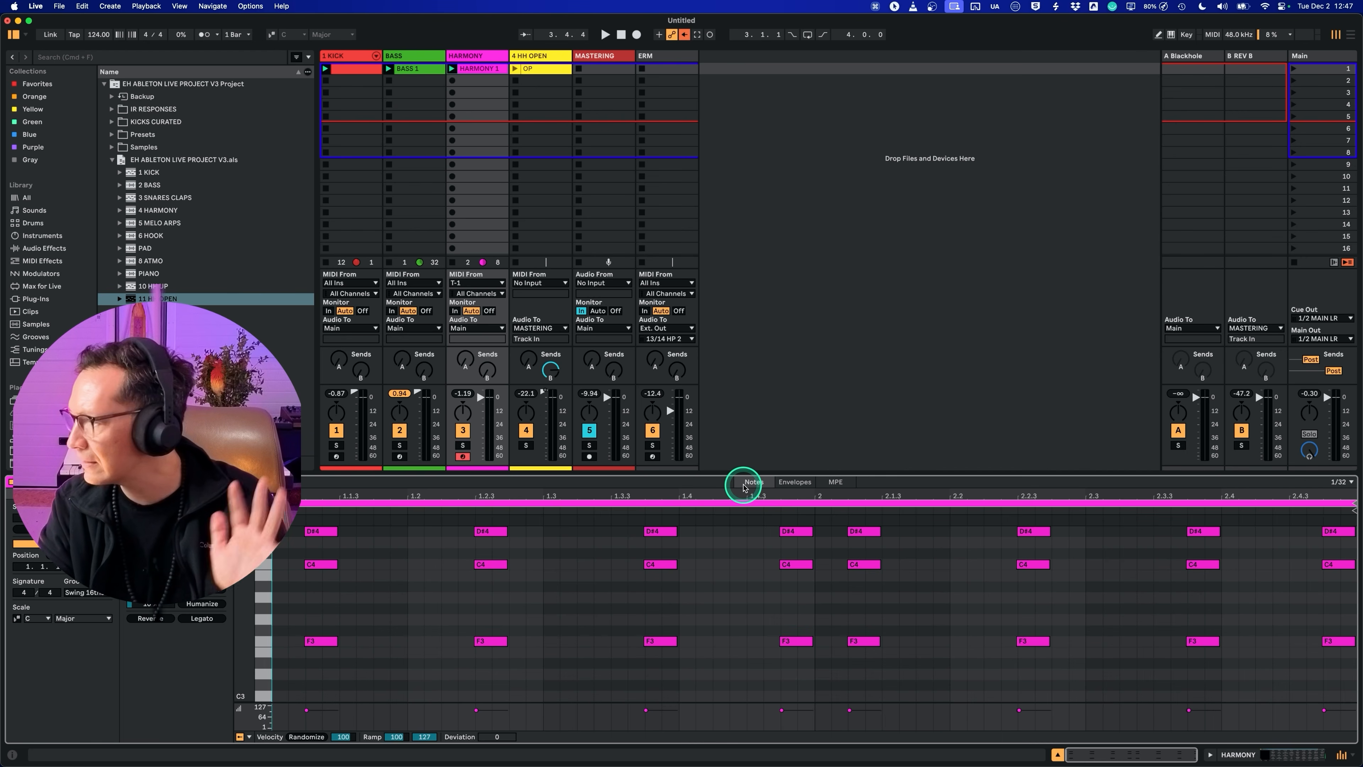
# Step: Raise HARMONY's send A to -5.0 dB during playback and route the A return's audio output to MASTERING
pyautogui.press('super+alt+i')
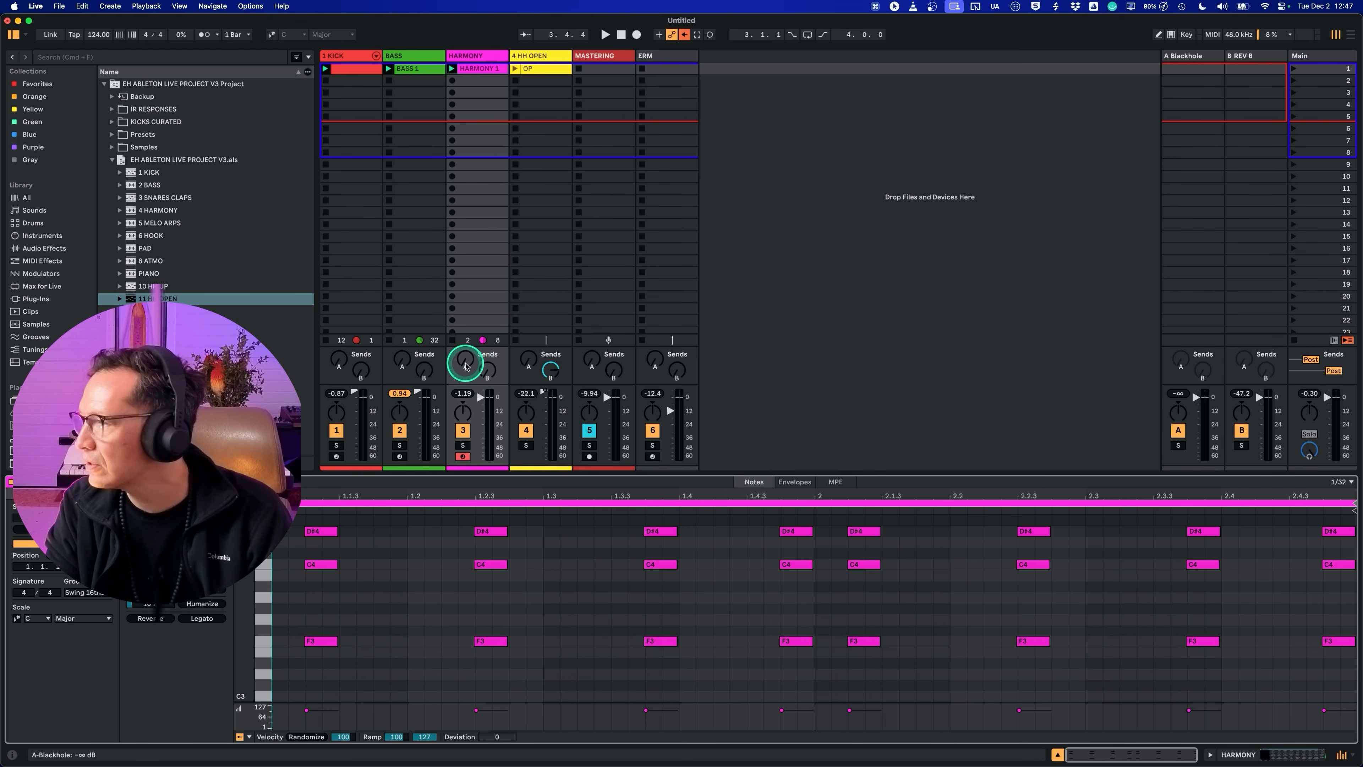
pyautogui.press('space')
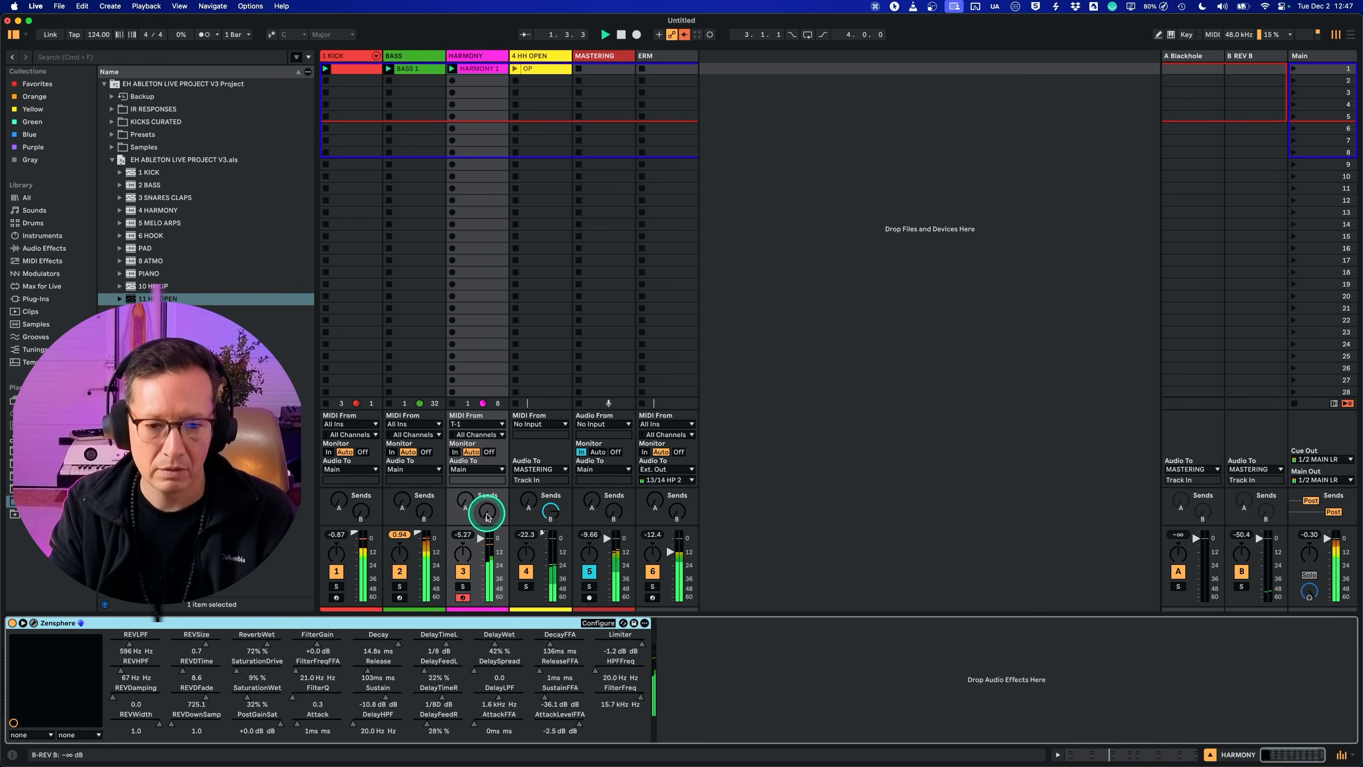
pyautogui.moveTo(486, 517); pyautogui.dragTo(490, 517)
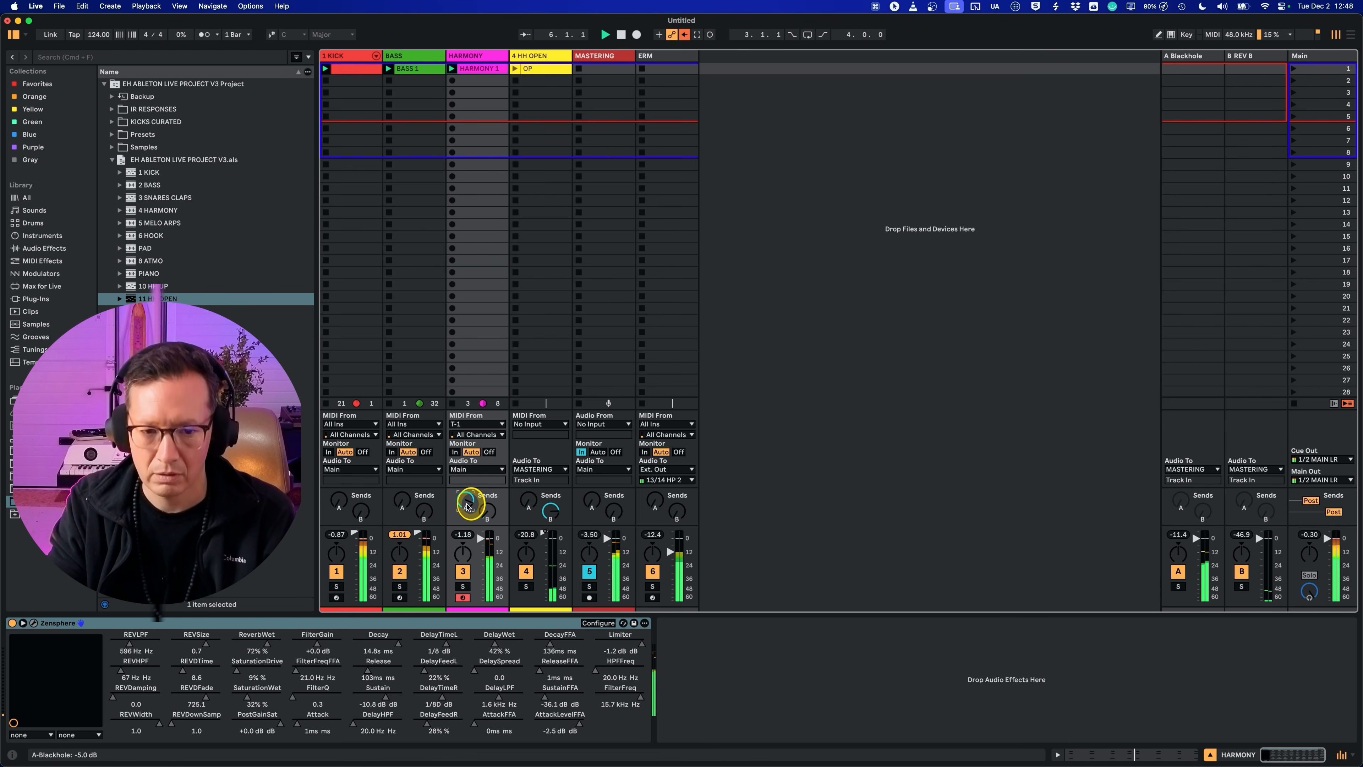
# Step: Open the Blackhole plug-in window on the A return and close the Zensphere window
pyautogui.click(1191, 56)
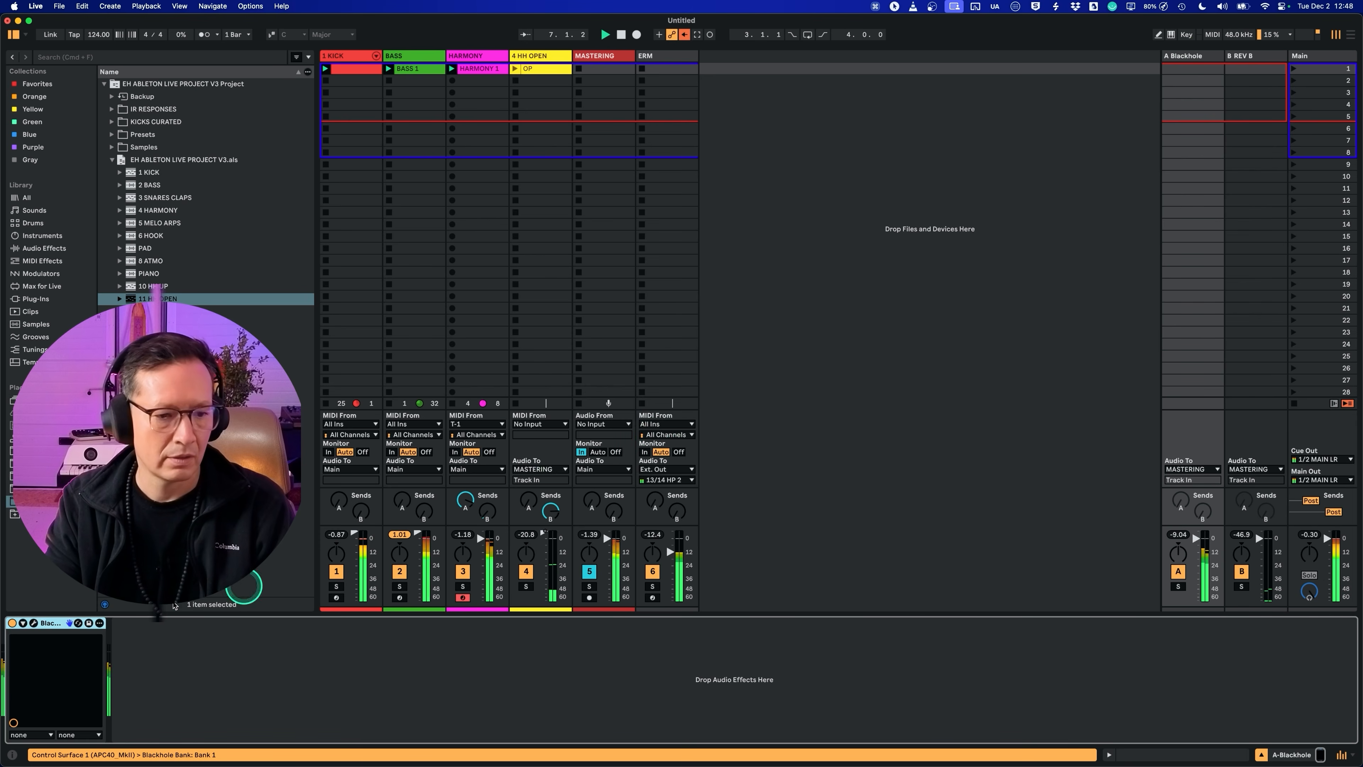
pyautogui.click(34, 623)
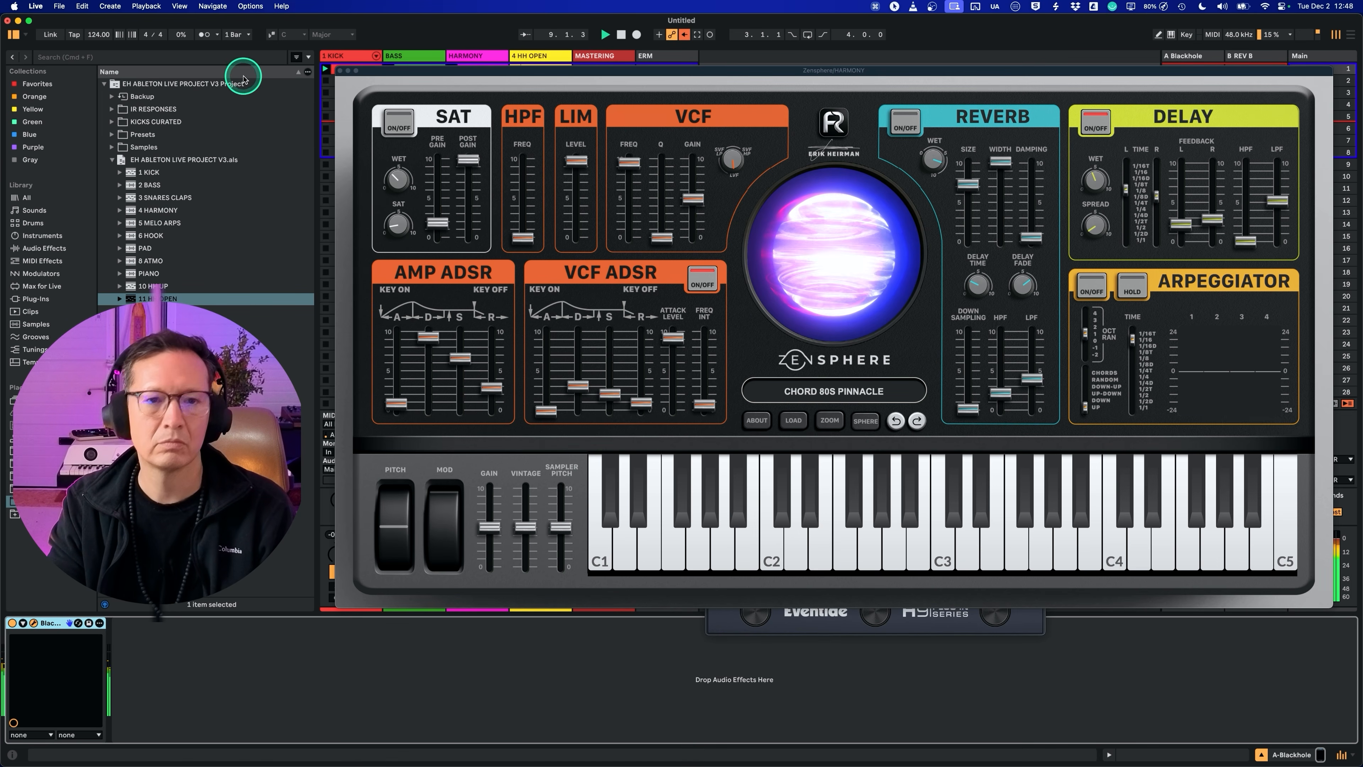
pyautogui.click(352, 71)
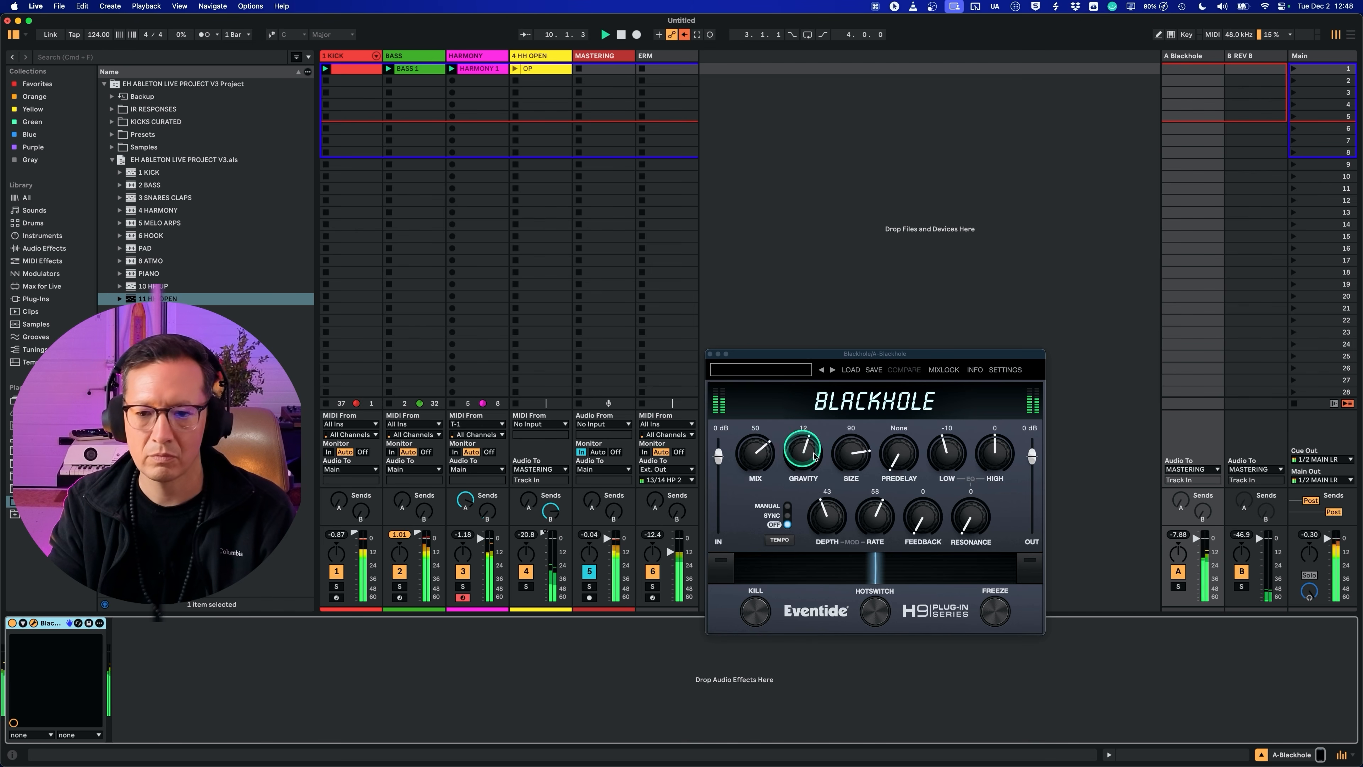
# Step: Set Blackhole's mix to 100, gravity to -42, size to 82, and low and high to -51, and stop playback
pyautogui.moveTo(990, 456); pyautogui.dragTo(989, 496)
pyautogui.moveTo(757, 455); pyautogui.dragTo(752, 400)
pyautogui.moveTo(850, 454); pyautogui.dragTo(843, 500)
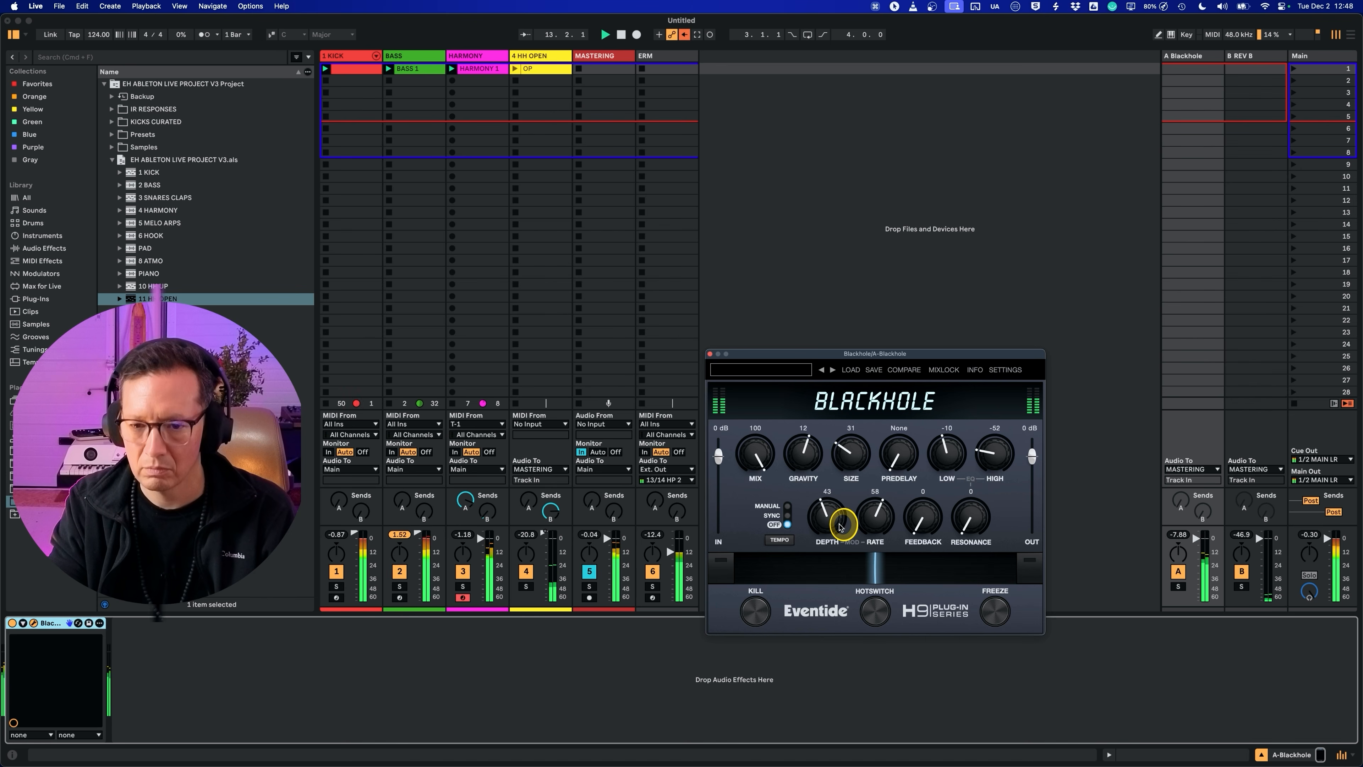
pyautogui.moveTo(840, 529); pyautogui.dragTo(788, 497)
pyautogui.moveTo(989, 462); pyautogui.dragTo(946, 477)
pyautogui.doubleClick(1190, 57)
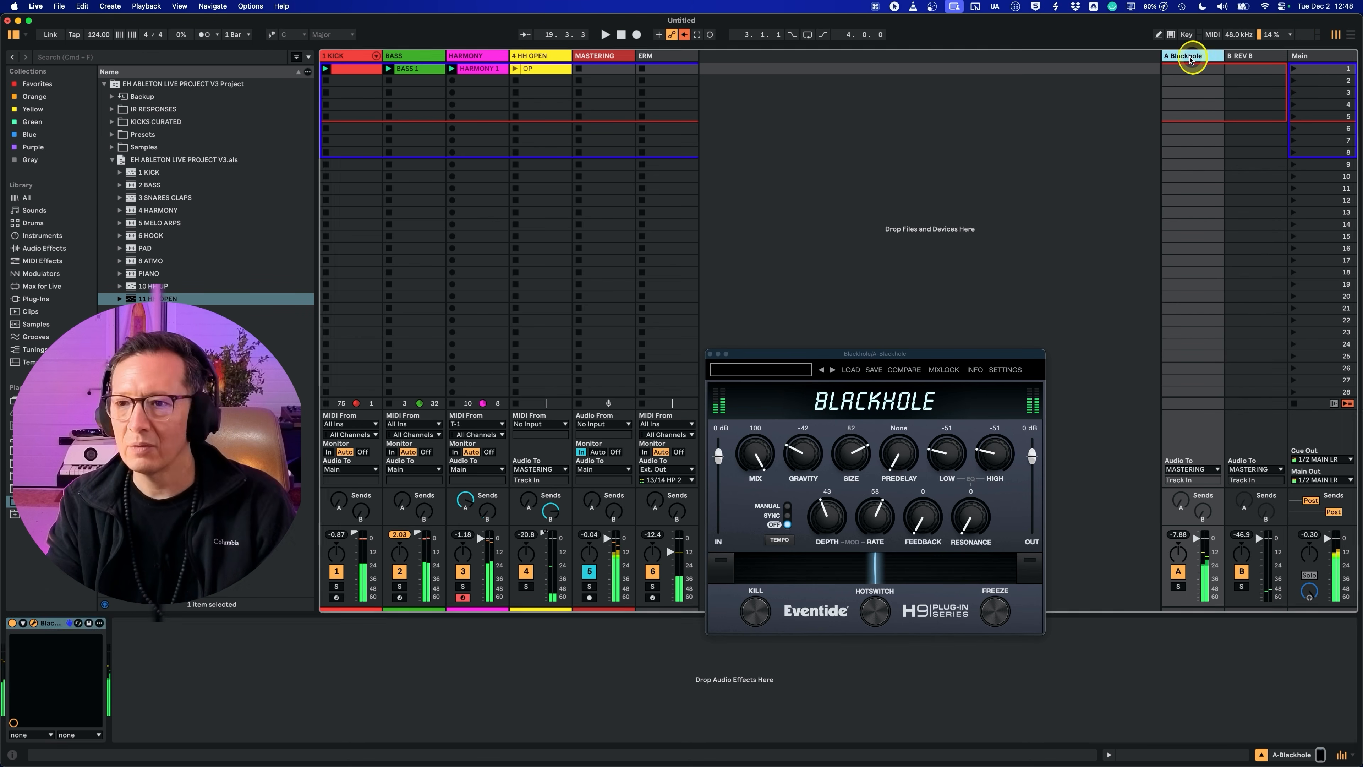
pyautogui.press('space')
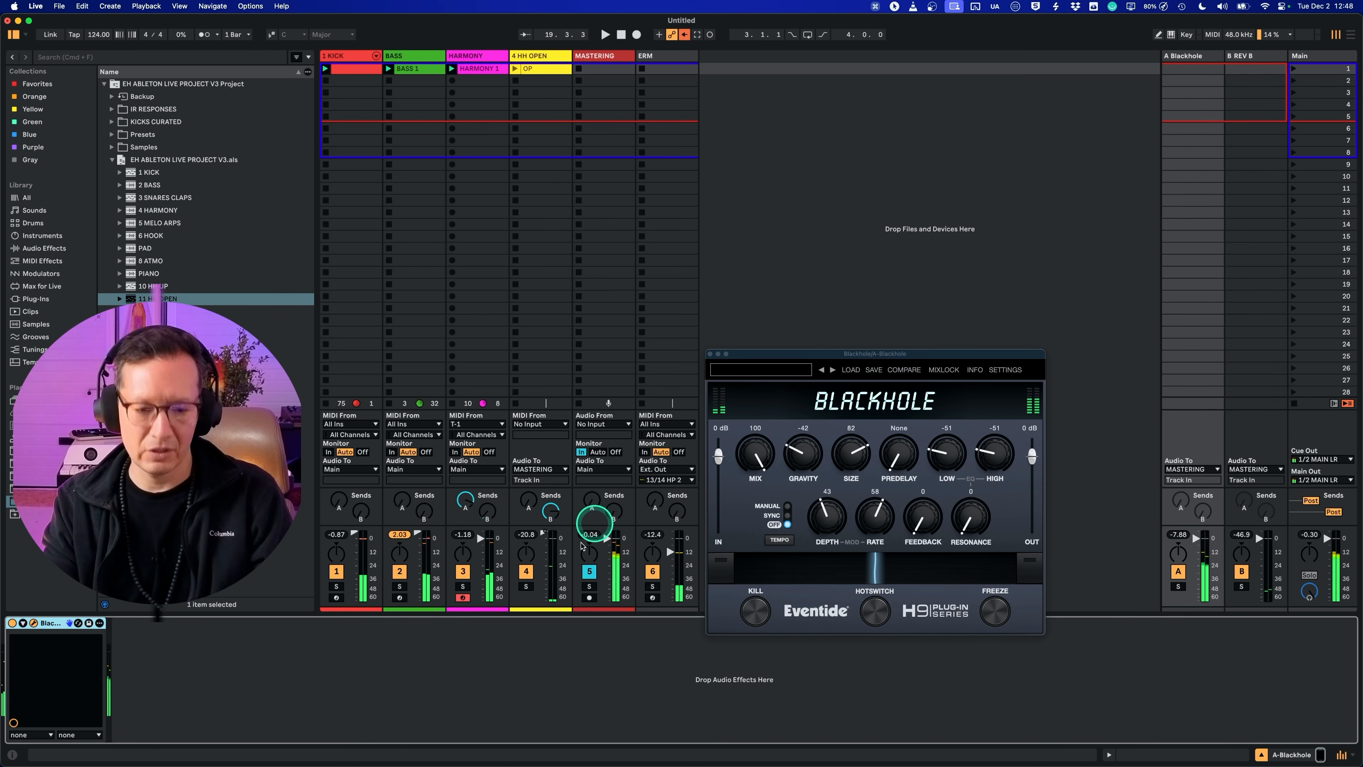
# Step: Find EQ Eight in the browser and add it after Blackhole on the A return
pyautogui.press('super+f')
pyautogui.write('EQ')
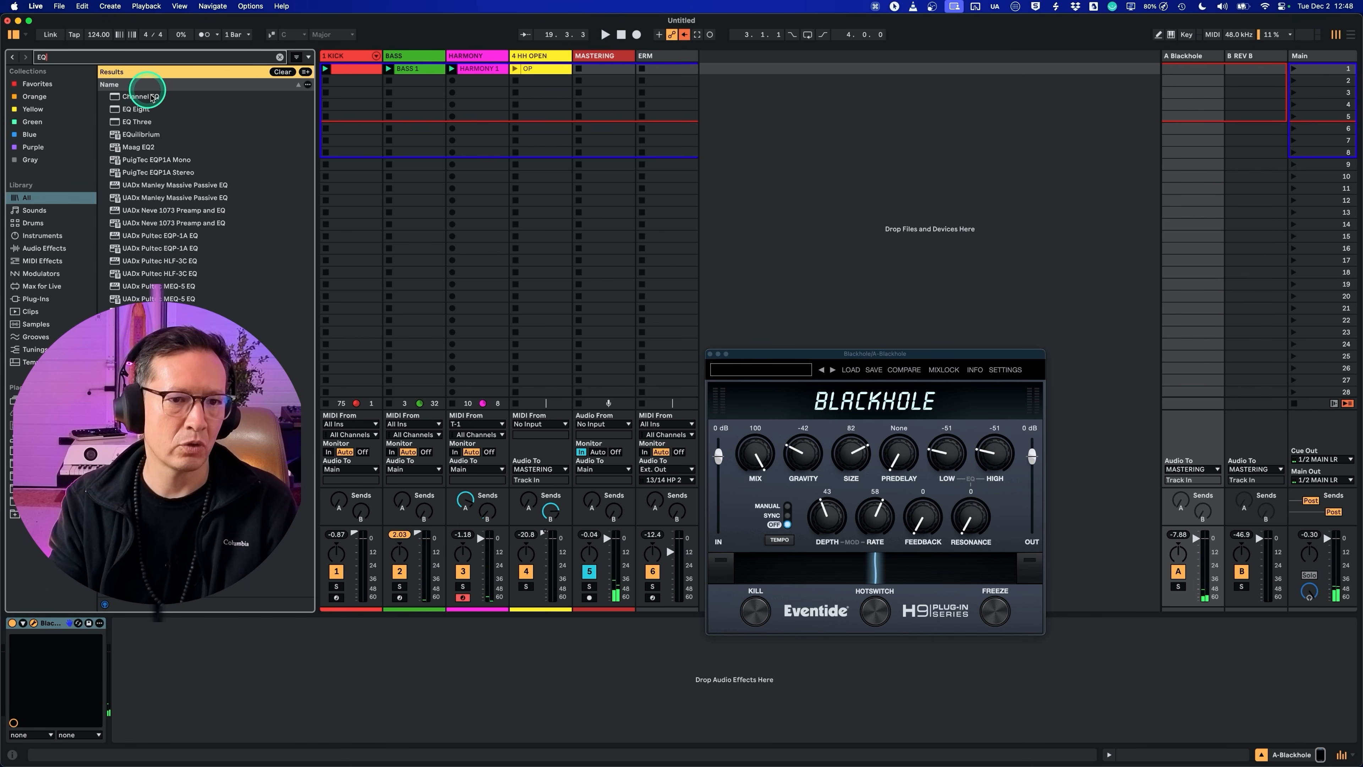
pyautogui.moveTo(141, 115); pyautogui.dragTo(196, 661)
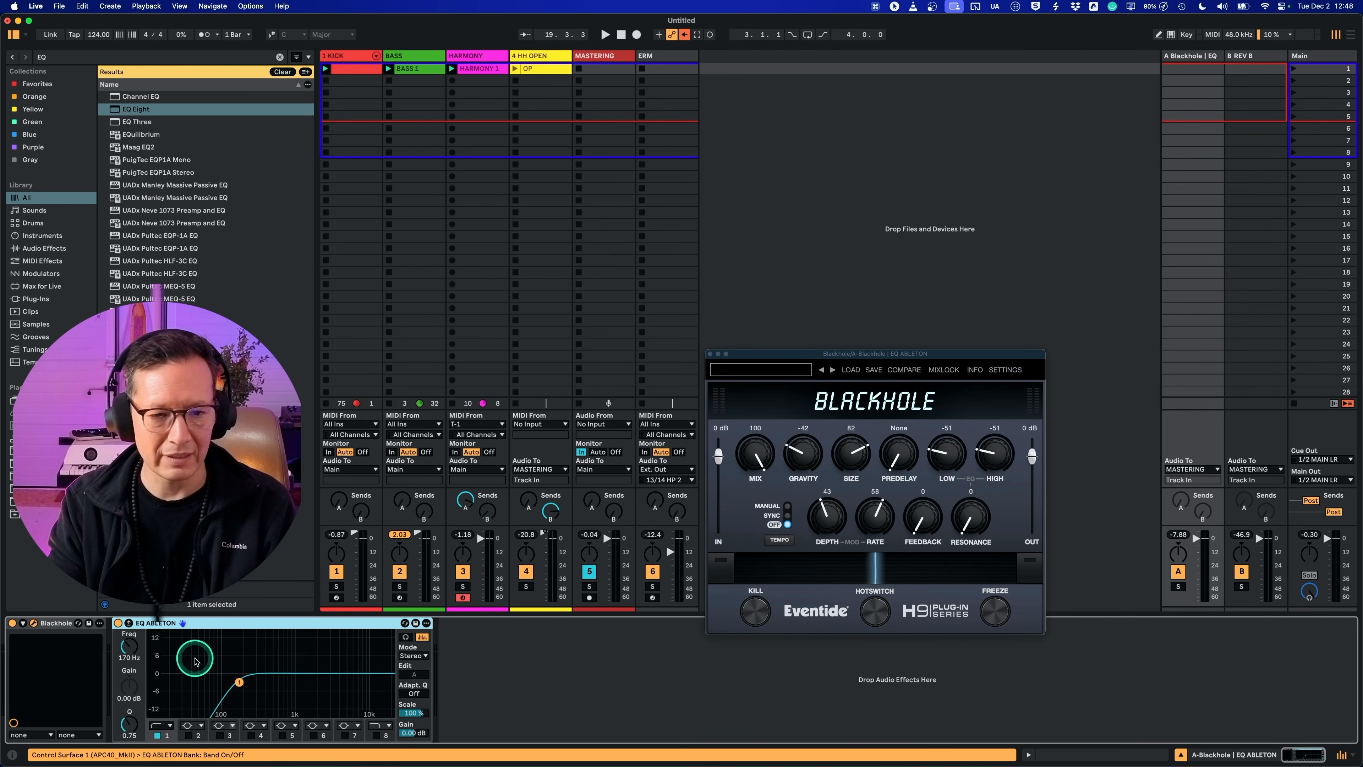
# Step: Add a band 8 high cut at 2.45 kHz to the A return's EQ while auditioning HARMONY's send A, and close the Blackhole window
pyautogui.click(376, 735)
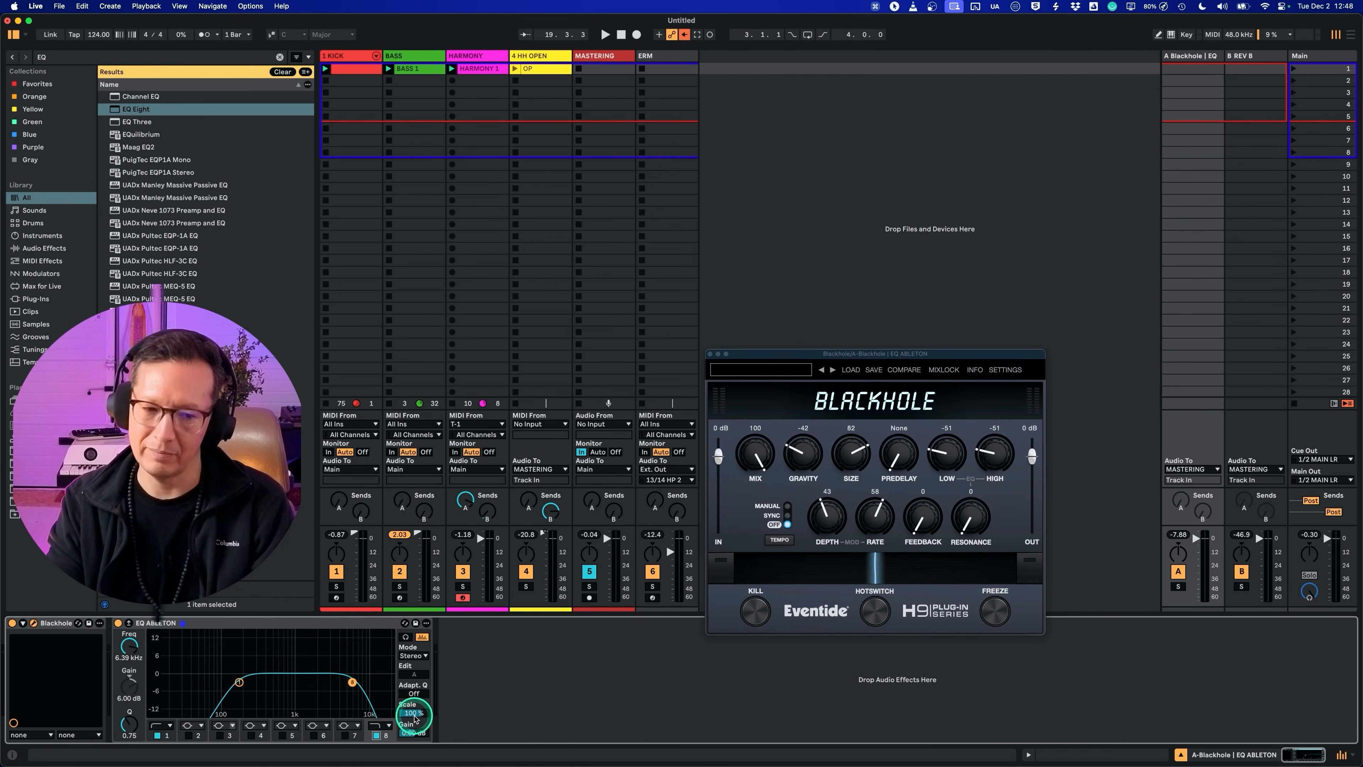
pyautogui.press('space')
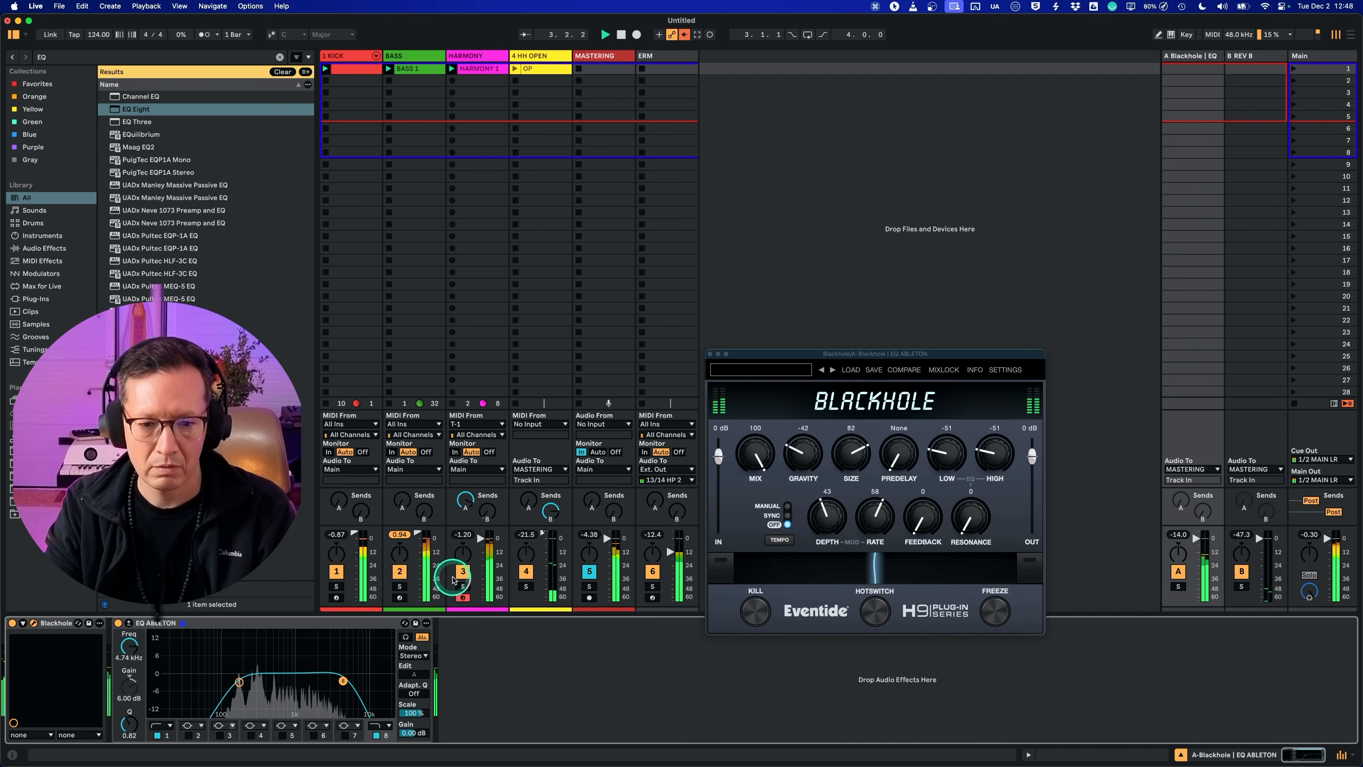
pyautogui.moveTo(468, 497); pyautogui.dragTo(471, 499)
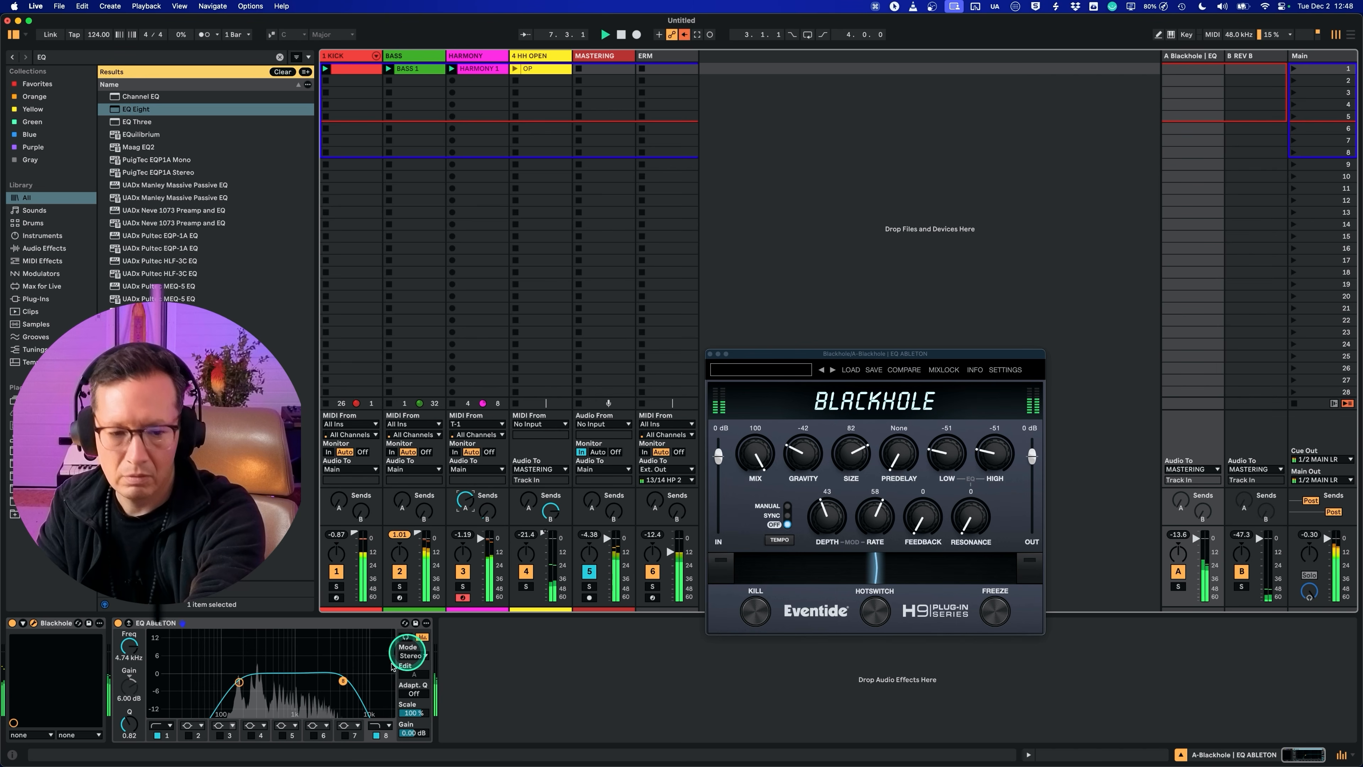
pyautogui.moveTo(343, 682); pyautogui.dragTo(330, 684)
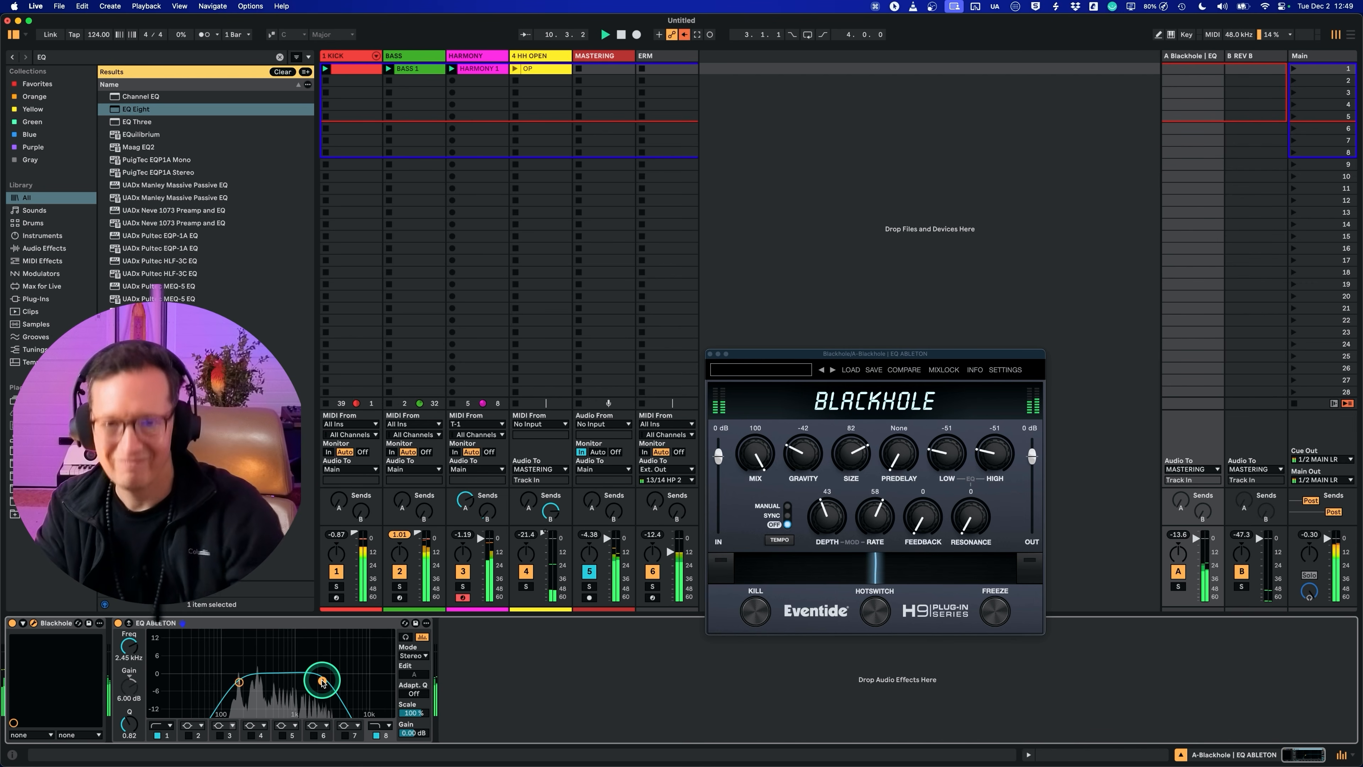
pyautogui.click(709, 353)
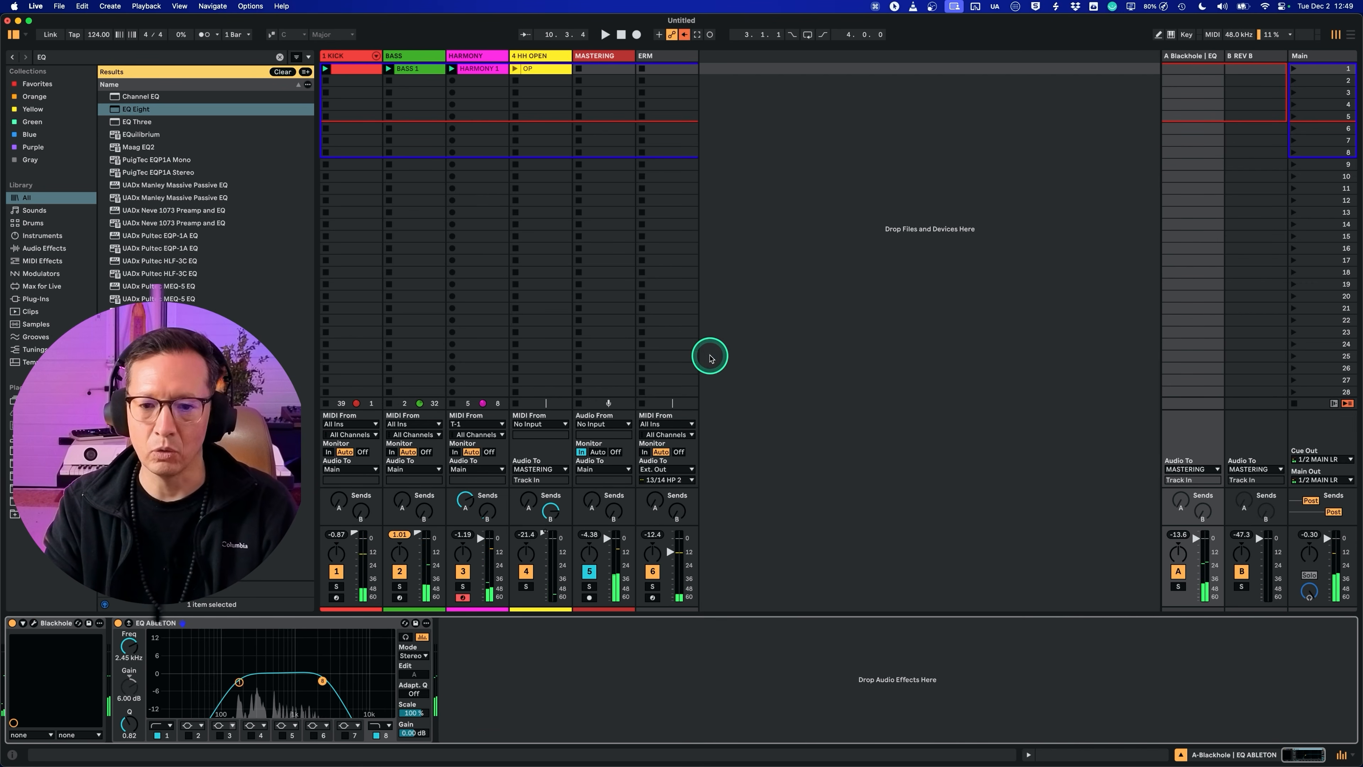
# Step: Delete the OP clip from the 4 HH OPEN track, and duplicate that track but discard the copy
pyautogui.click(528, 68)
pyautogui.press('Delete')
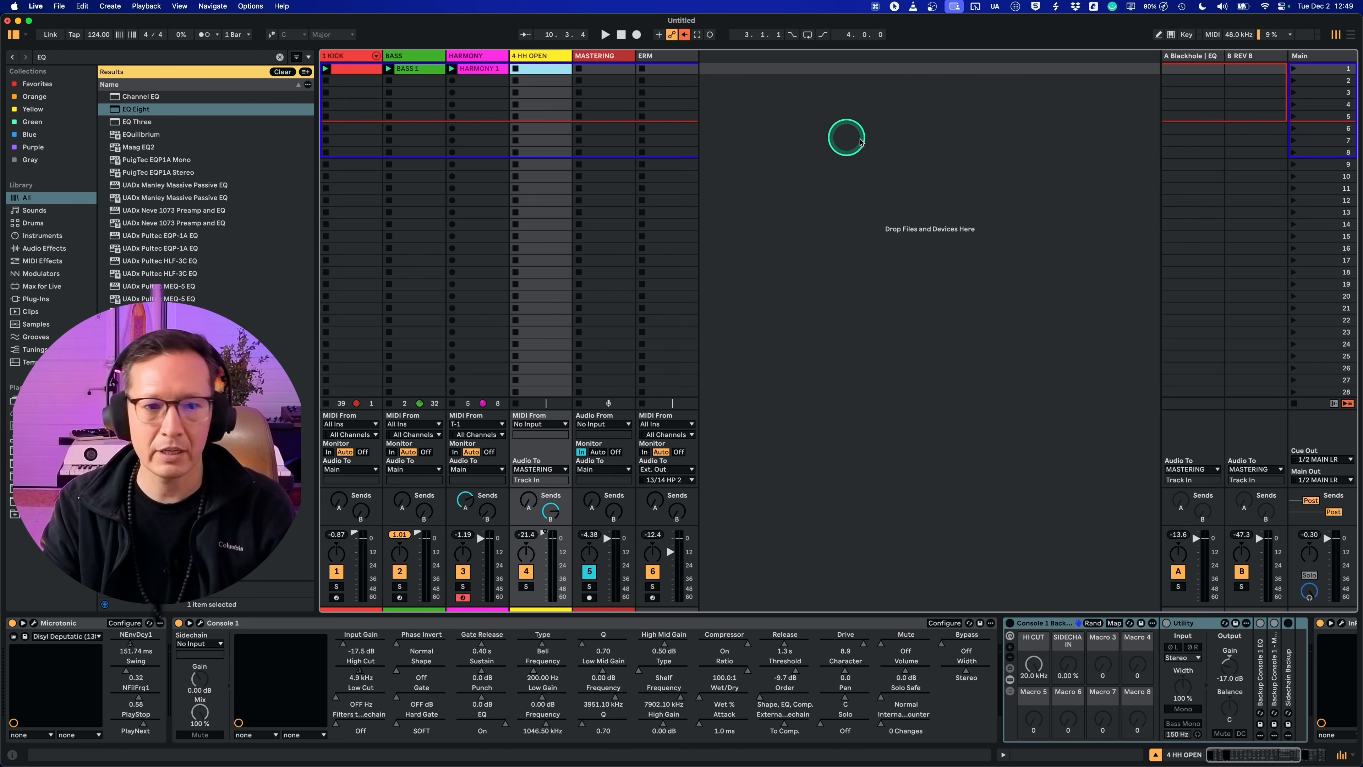
pyautogui.click(864, 139)
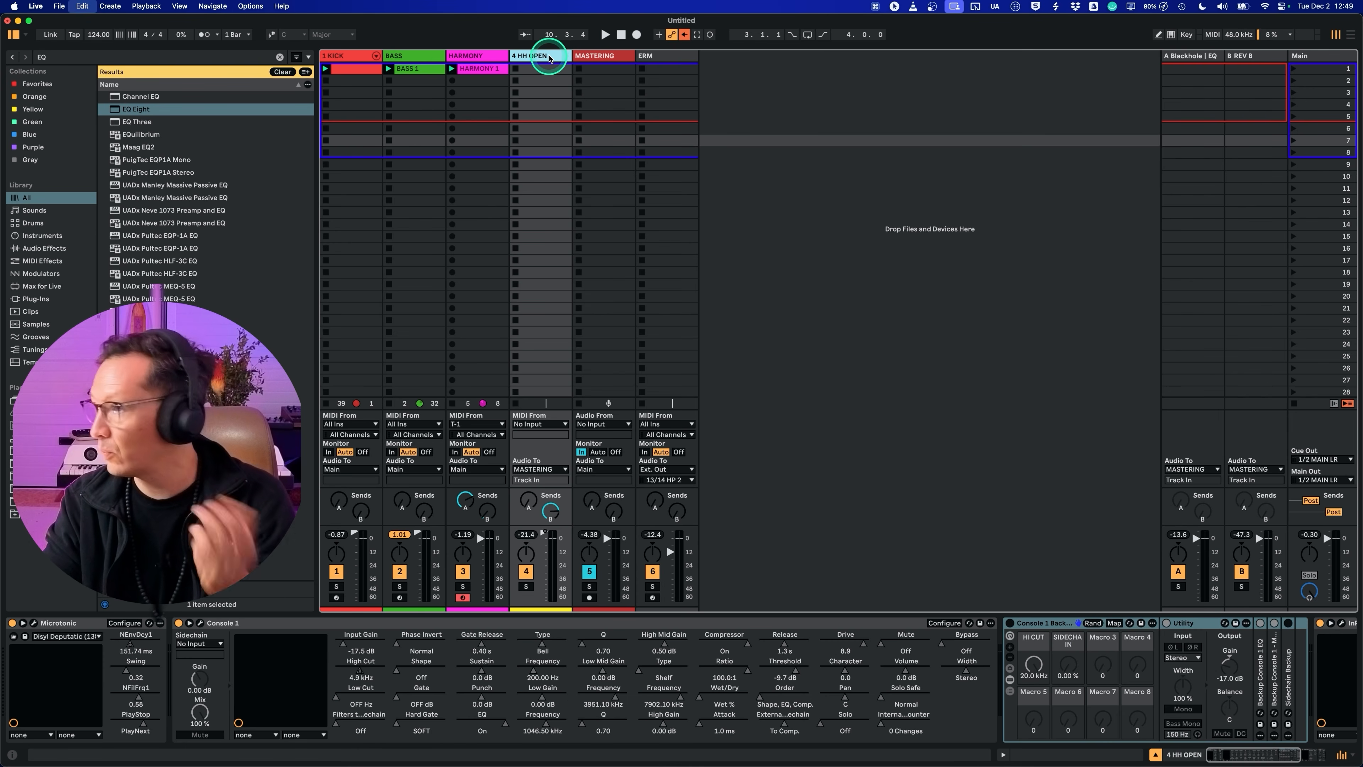
pyautogui.press('super+d')
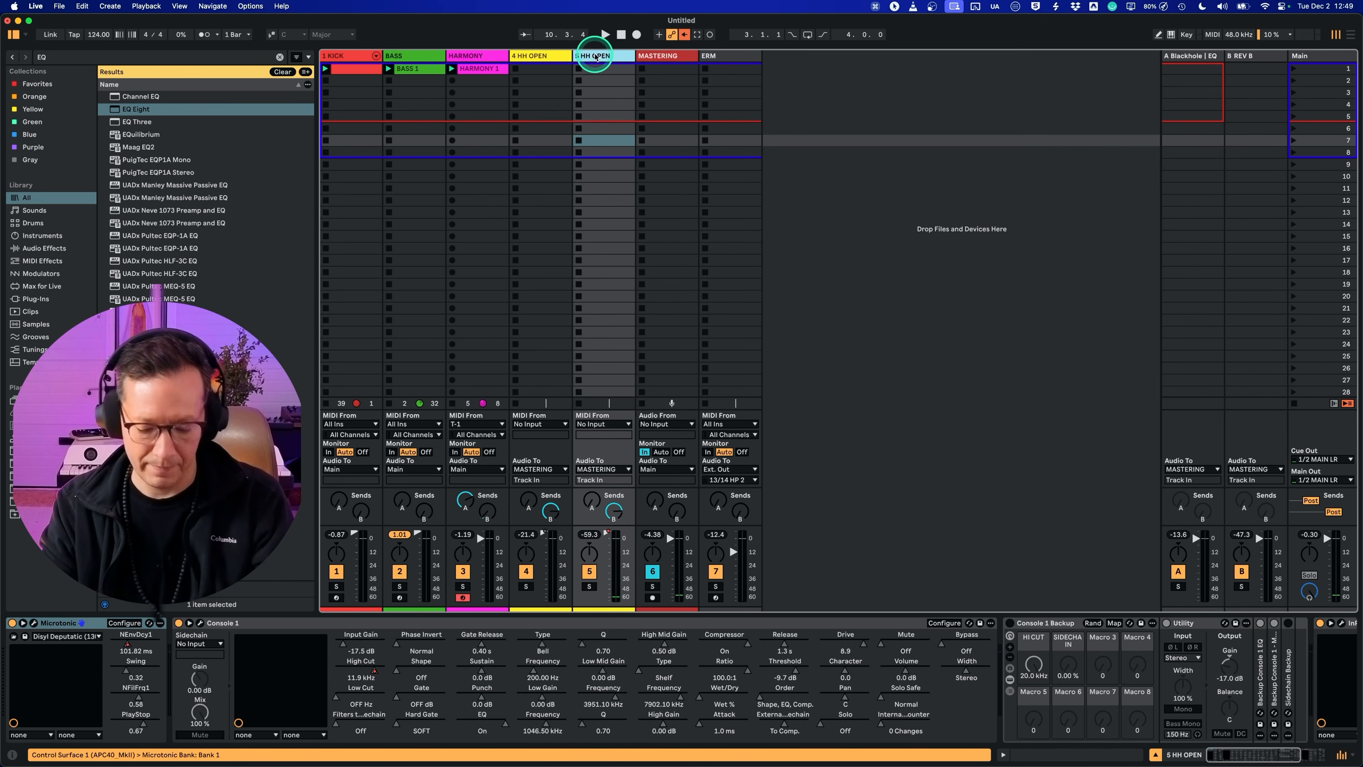
pyautogui.press('Delete')
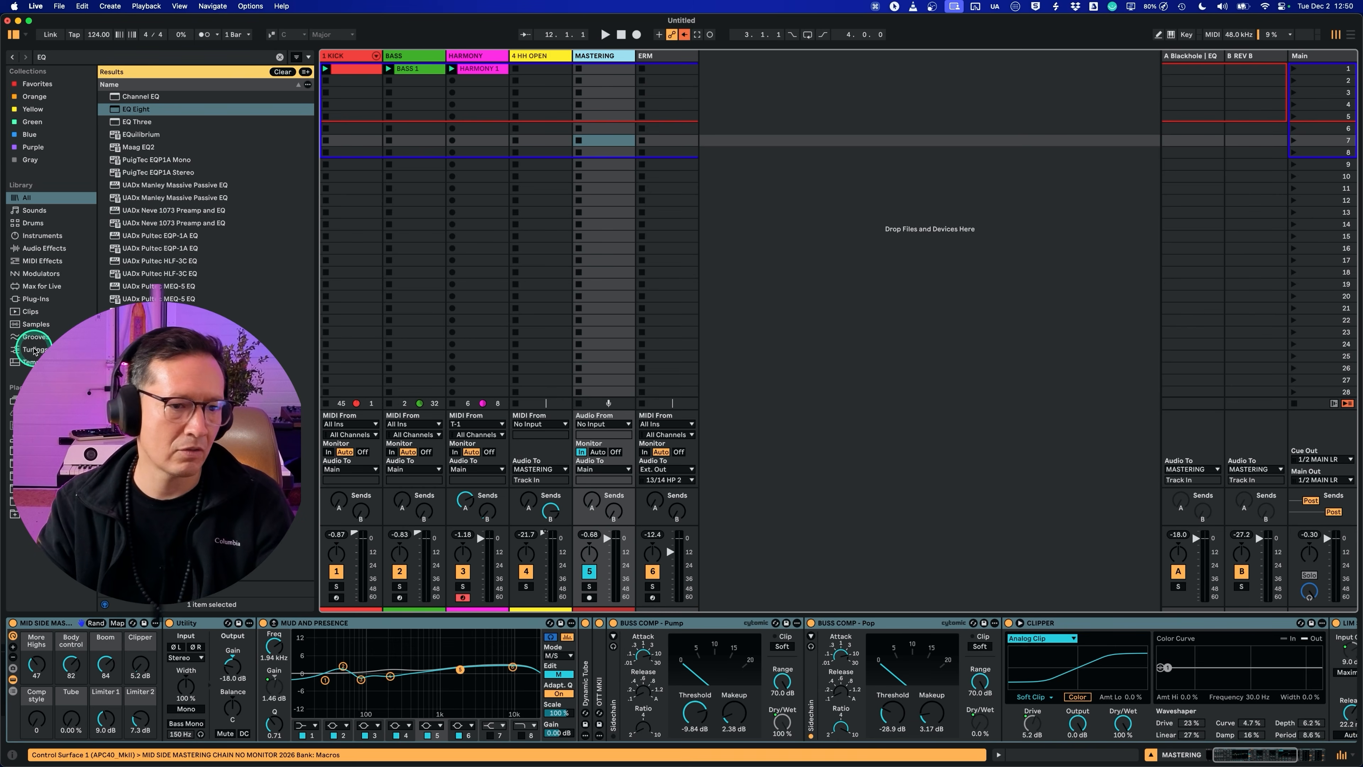
# Step: Clear the browser search and add the 3 SNARES CLAPS track from EH ABLETON LIVE PROJECT V3 after the ERM track
pyautogui.click(36, 501)
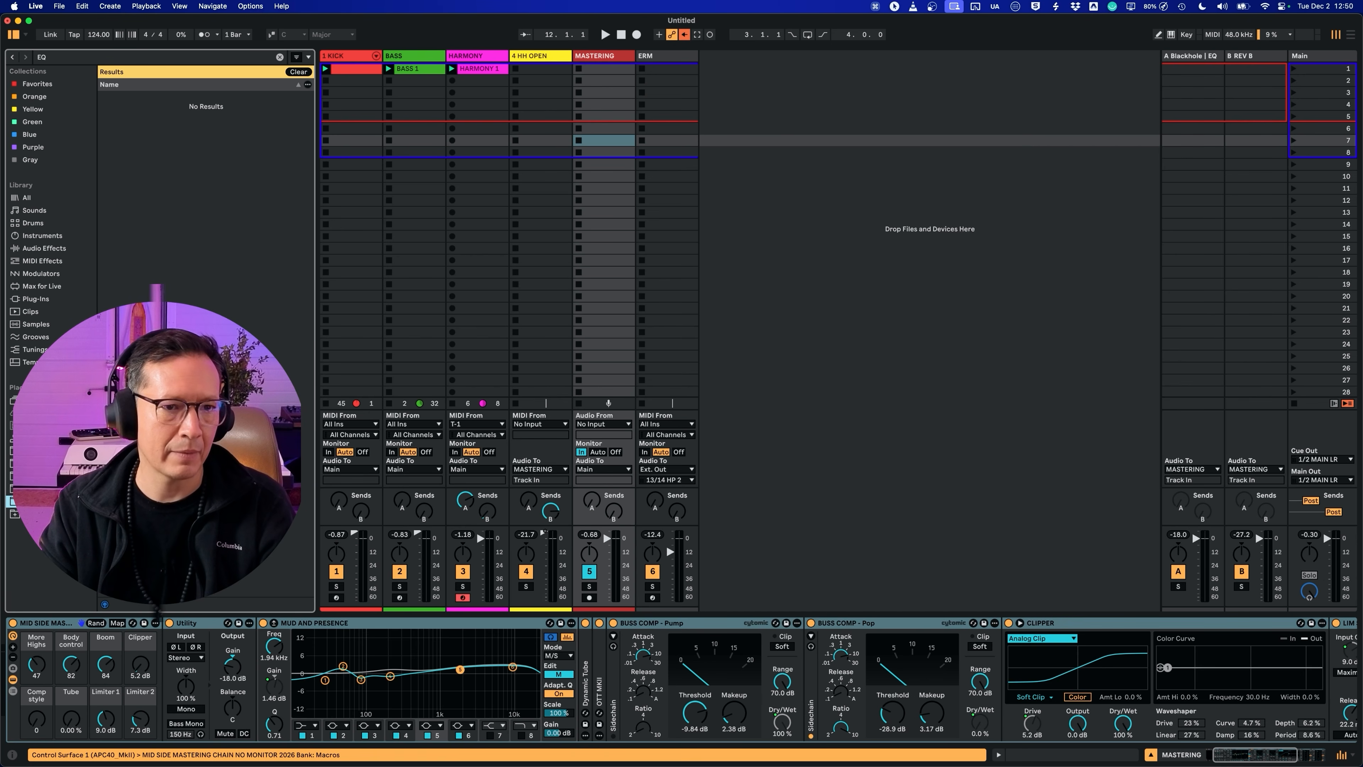
pyautogui.click(194, 109)
pyautogui.click(279, 57)
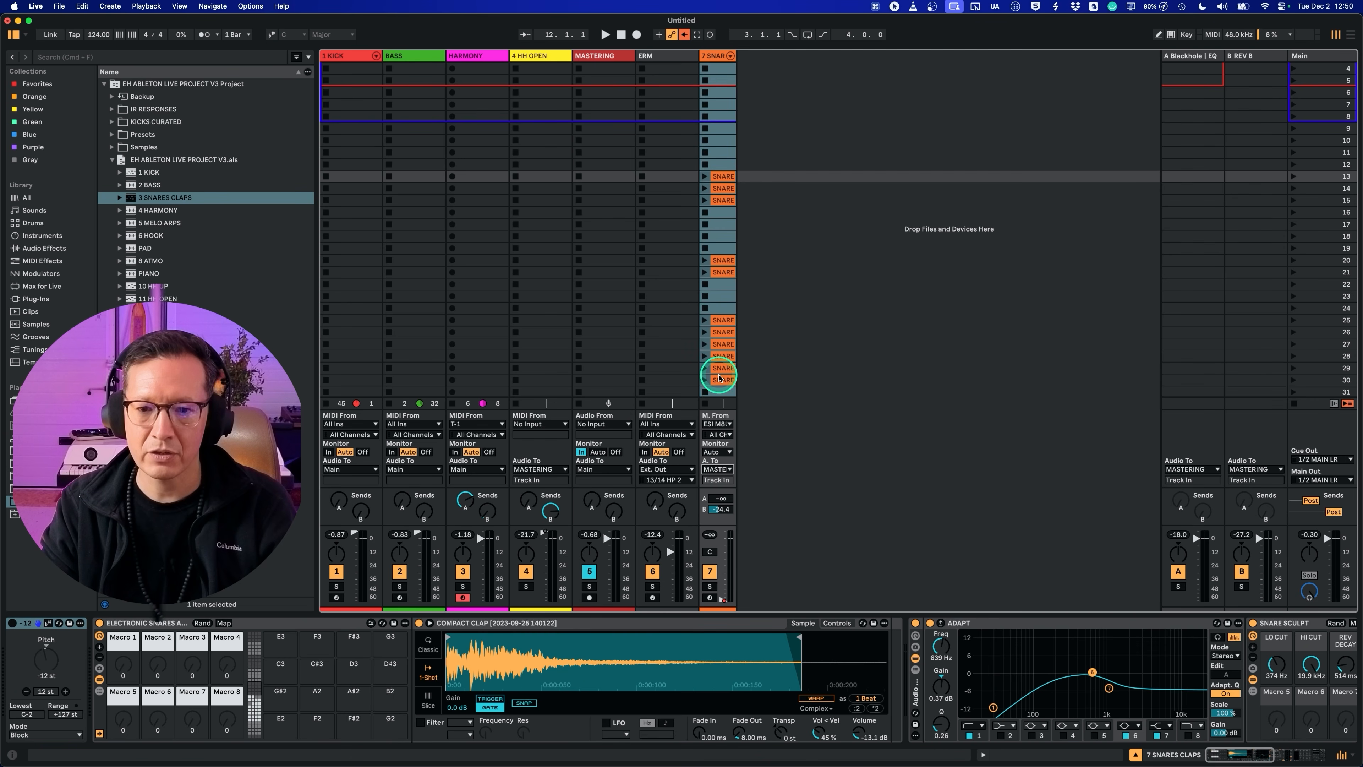
# Step: Delete the surplus SNARE clips on the SNARES CLAPS track and move the remaining one to scene 1
pyautogui.click(723, 380)
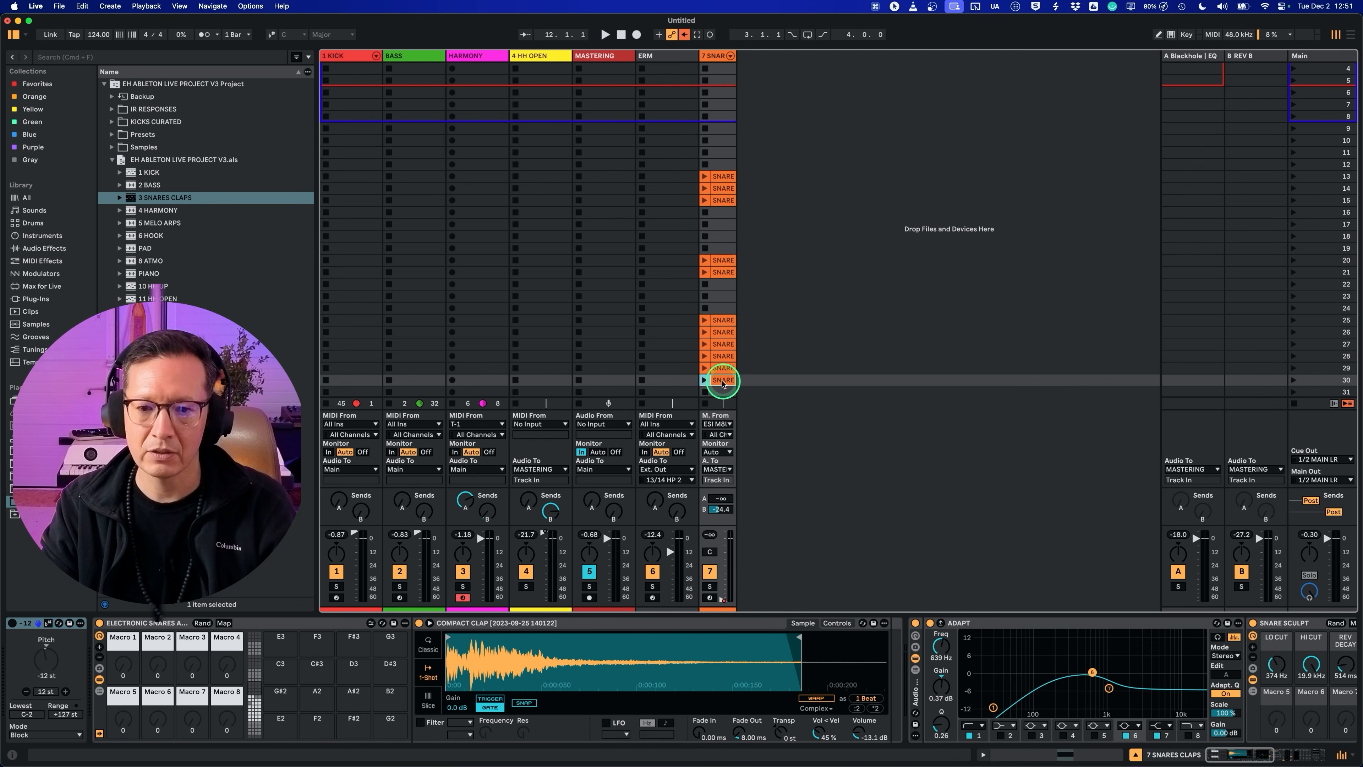
pyautogui.keyDown('shift'); pyautogui.click(723, 186); pyautogui.keyUp('shift')
pyautogui.press('Delete')
pyautogui.moveTo(725, 175); pyautogui.dragTo(722, 68)
pyautogui.scroll(2, 724, 108)
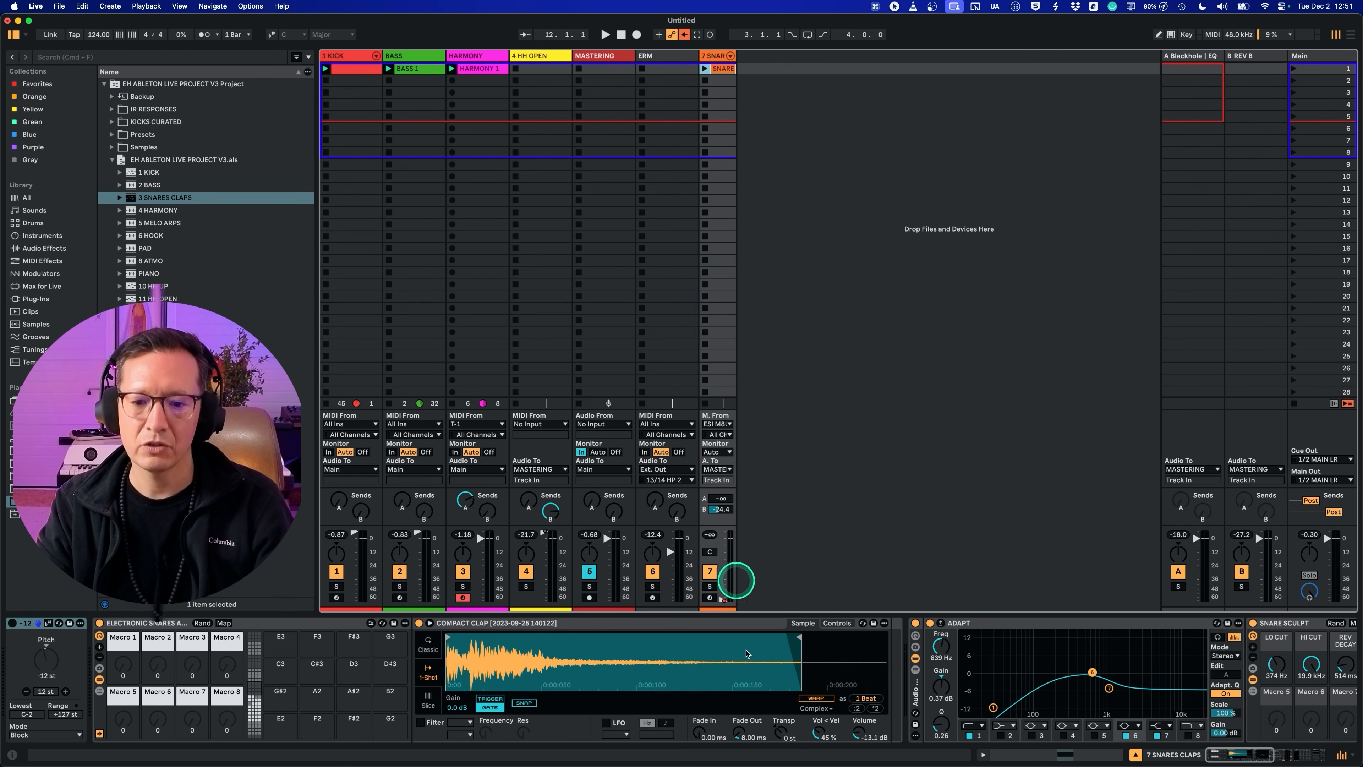
# Step: Check the existing MIDI mappings and the MIDI ports in the Link, Tempo & MIDI settings
pyautogui.press('super+m')
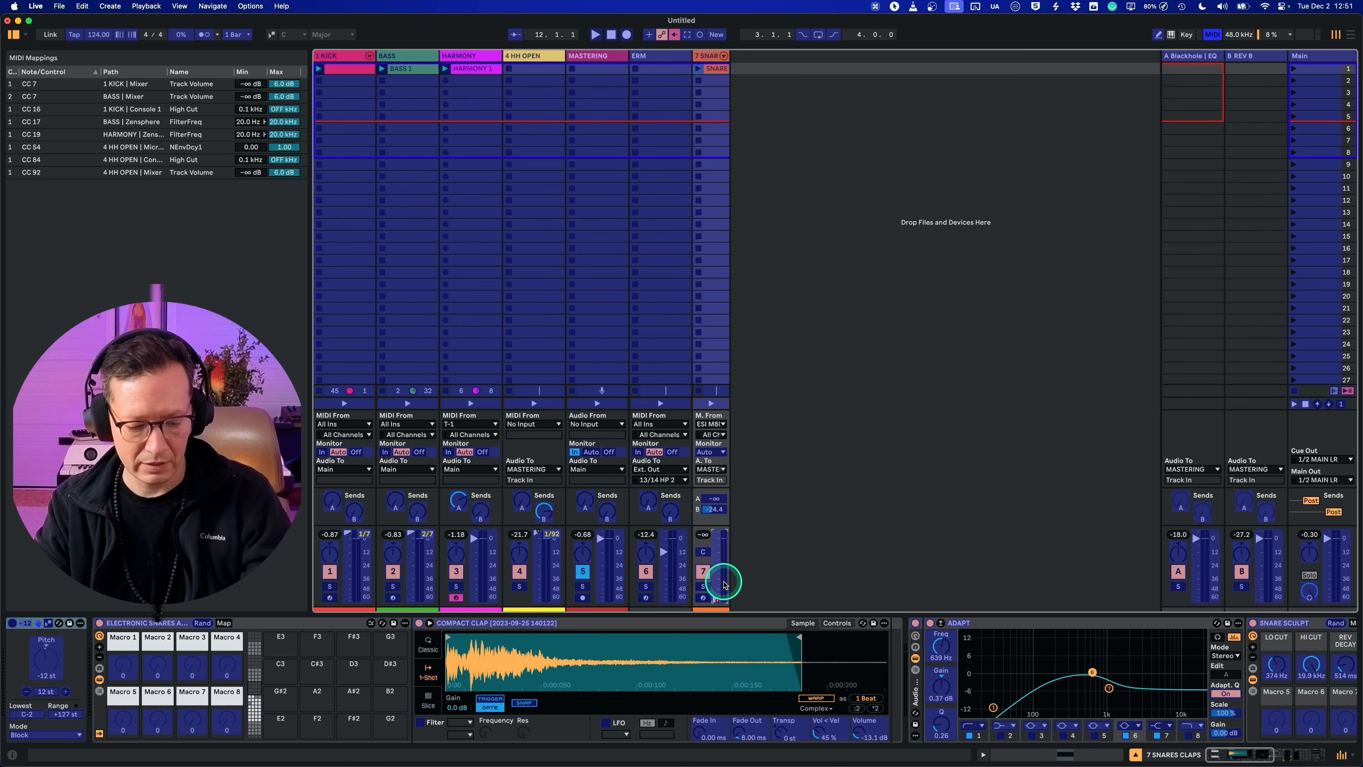
pyautogui.press('super+m')
pyautogui.press('super+comma')
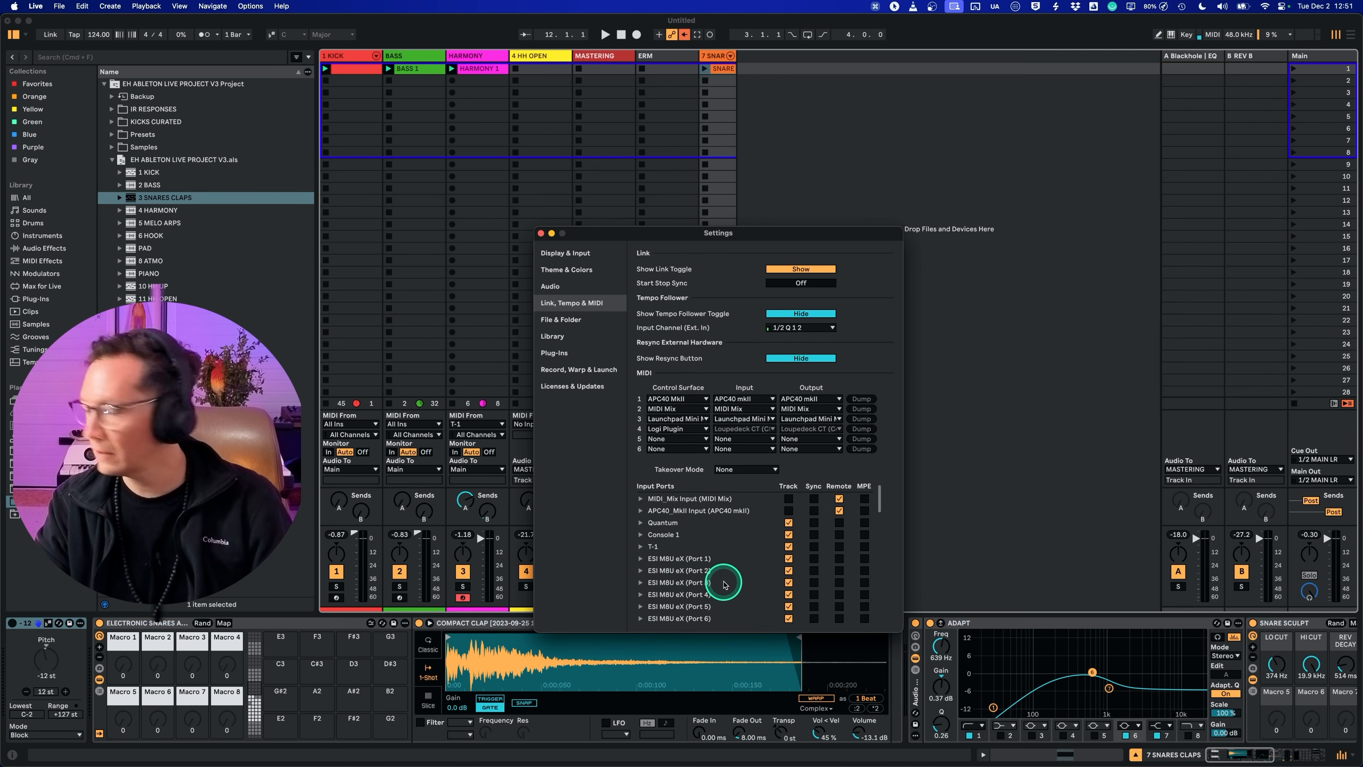
pyautogui.click(541, 232)
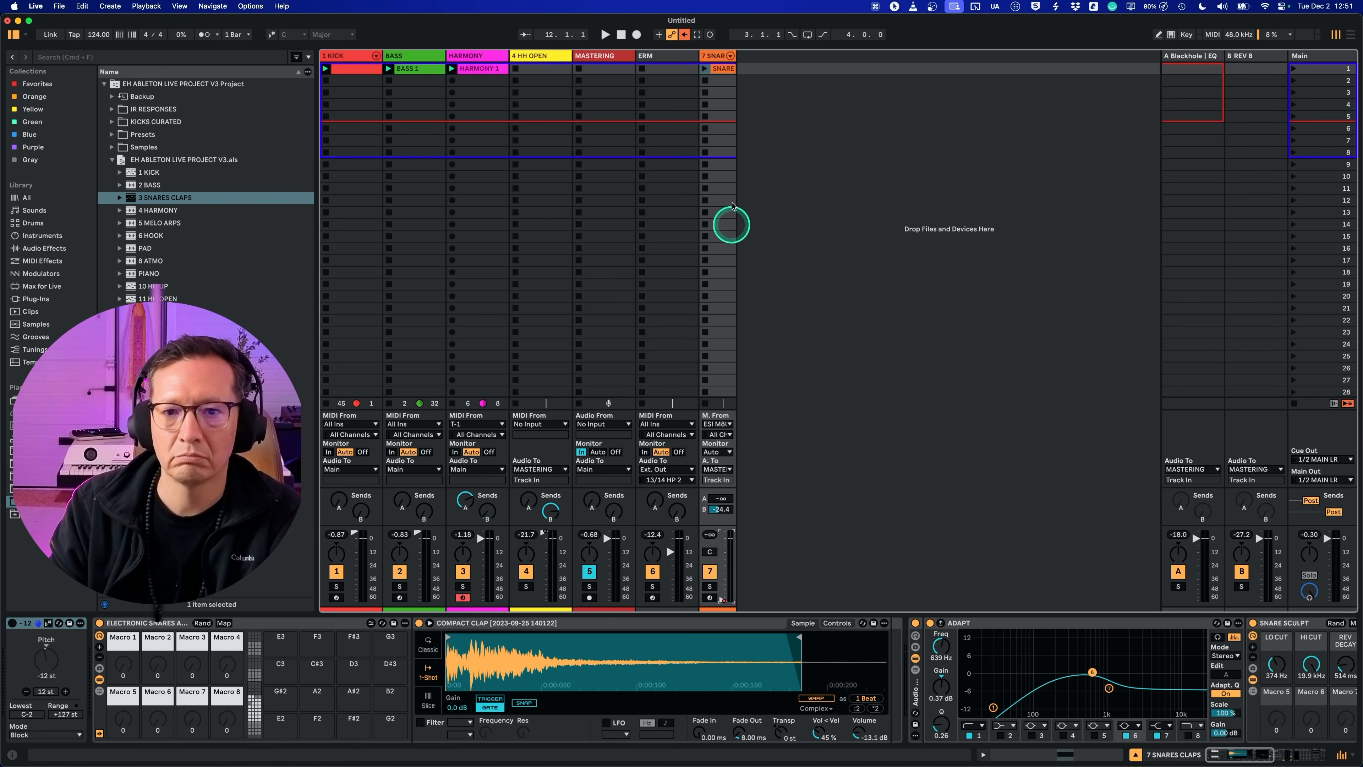
# Step: Audition the snare with the groove, reveal the end of its device chain and widen the 7 SNARES CLAPS track
pyautogui.press('space')
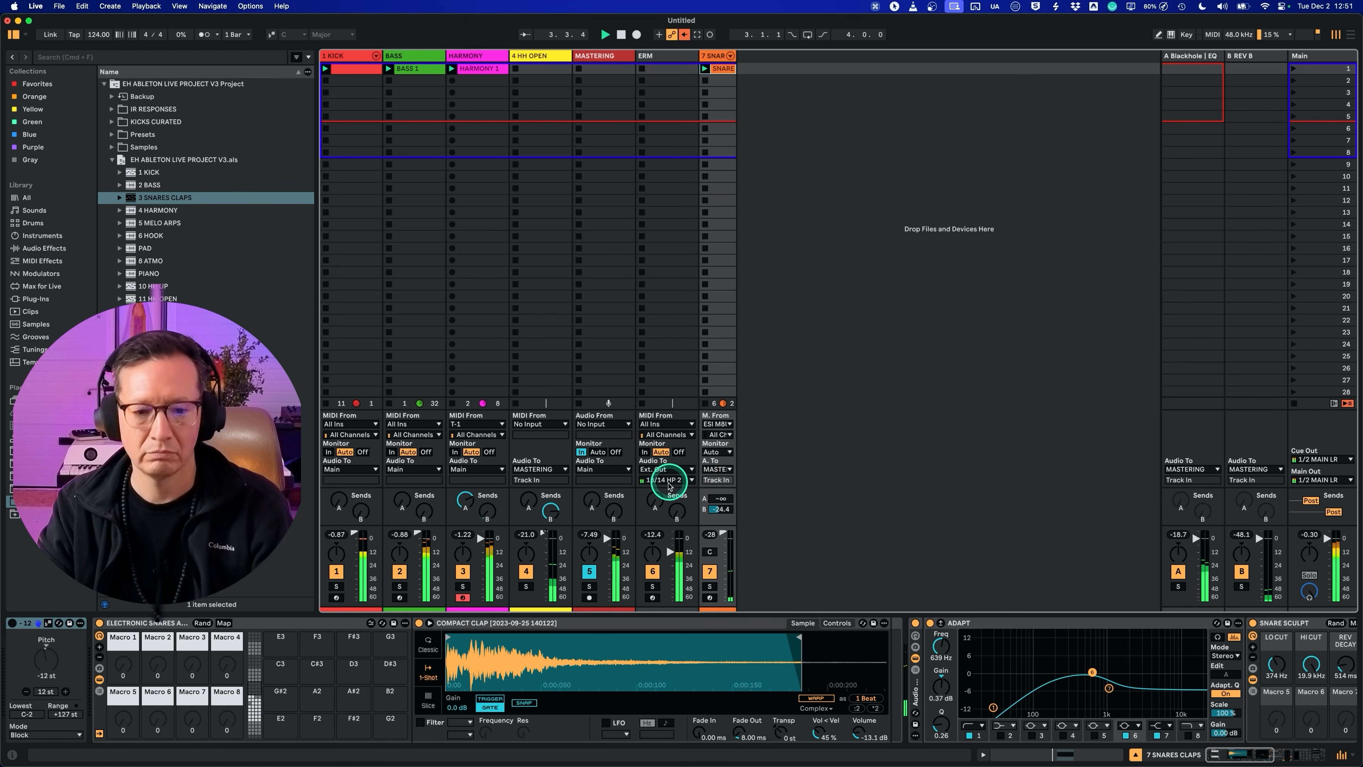
pyautogui.hscroll(15, 1040, 694)
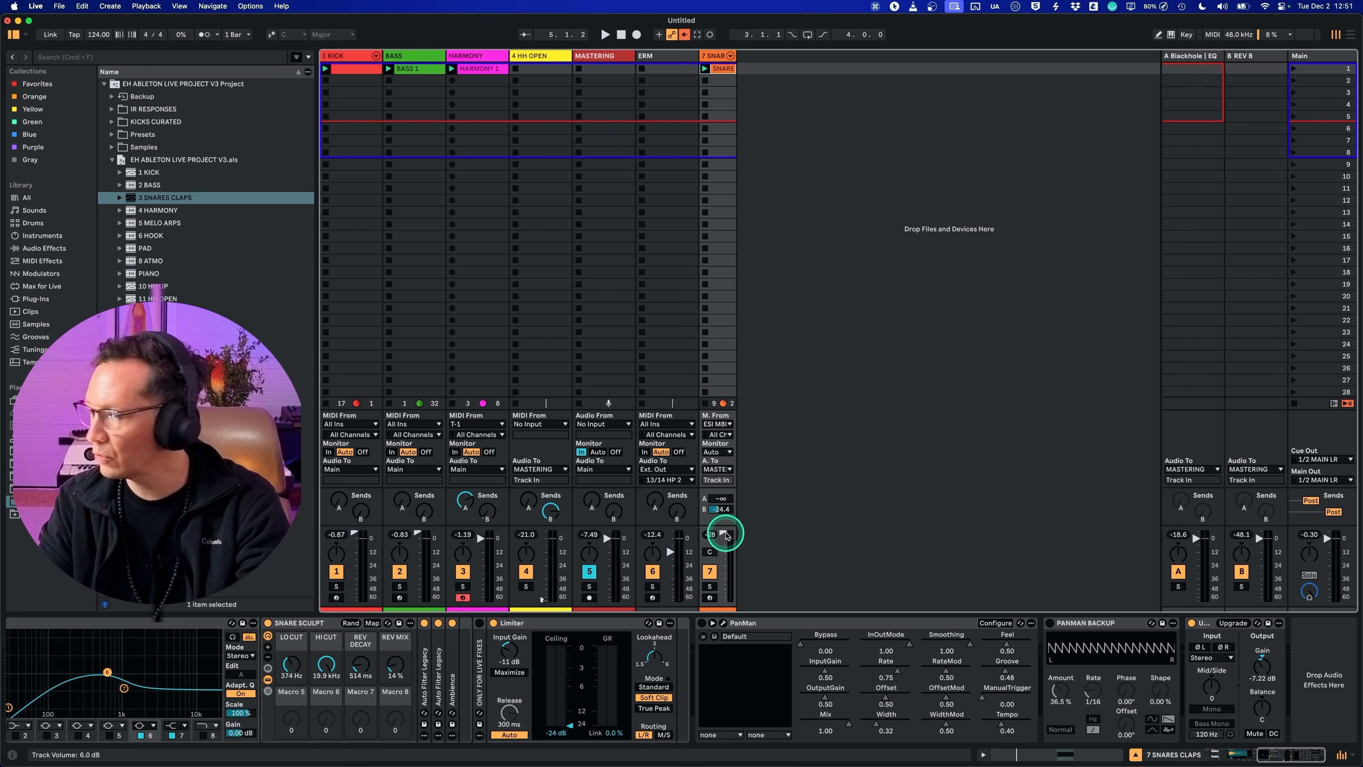
pyautogui.moveTo(736, 55); pyautogui.dragTo(755, 55)
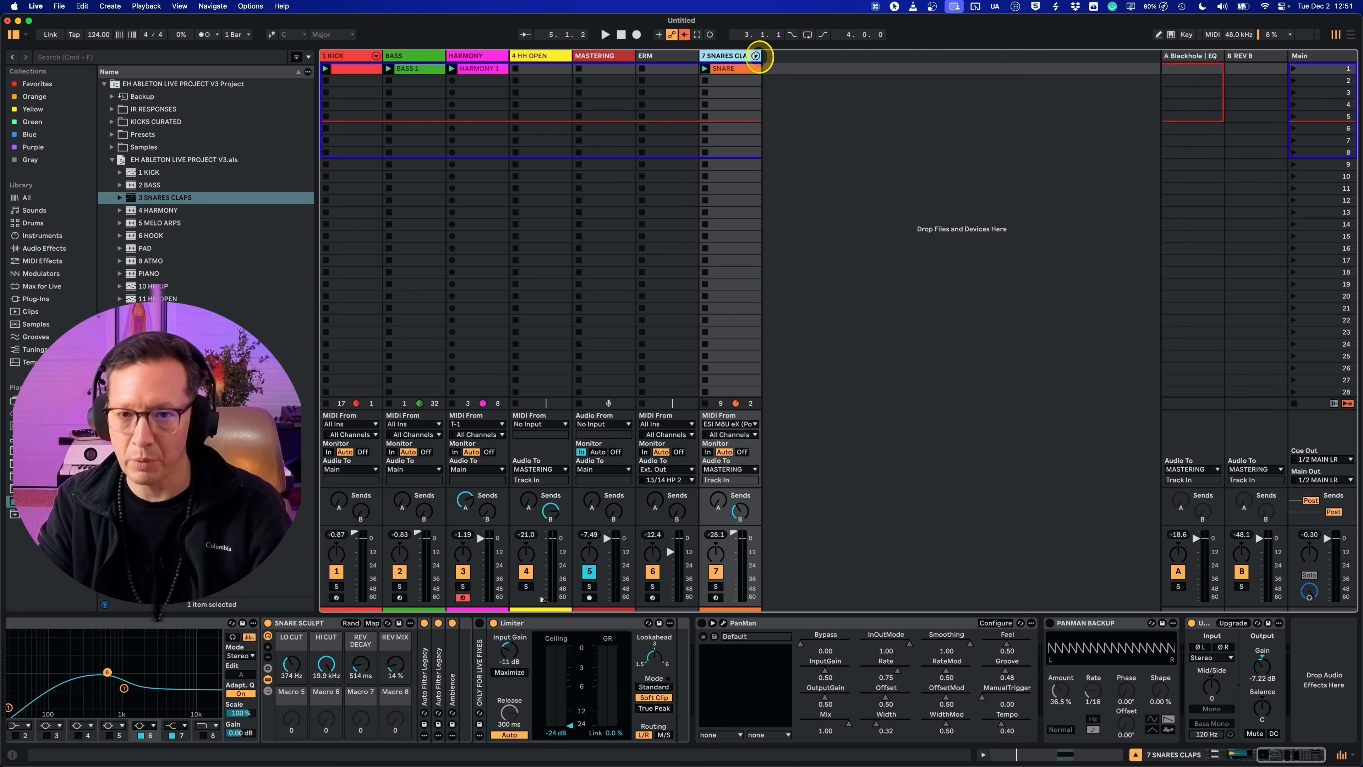
# Step: Raise the Utility output gain on MASTERING to -6.89 dB and lower the A and B return volumes
pyautogui.click(608, 56)
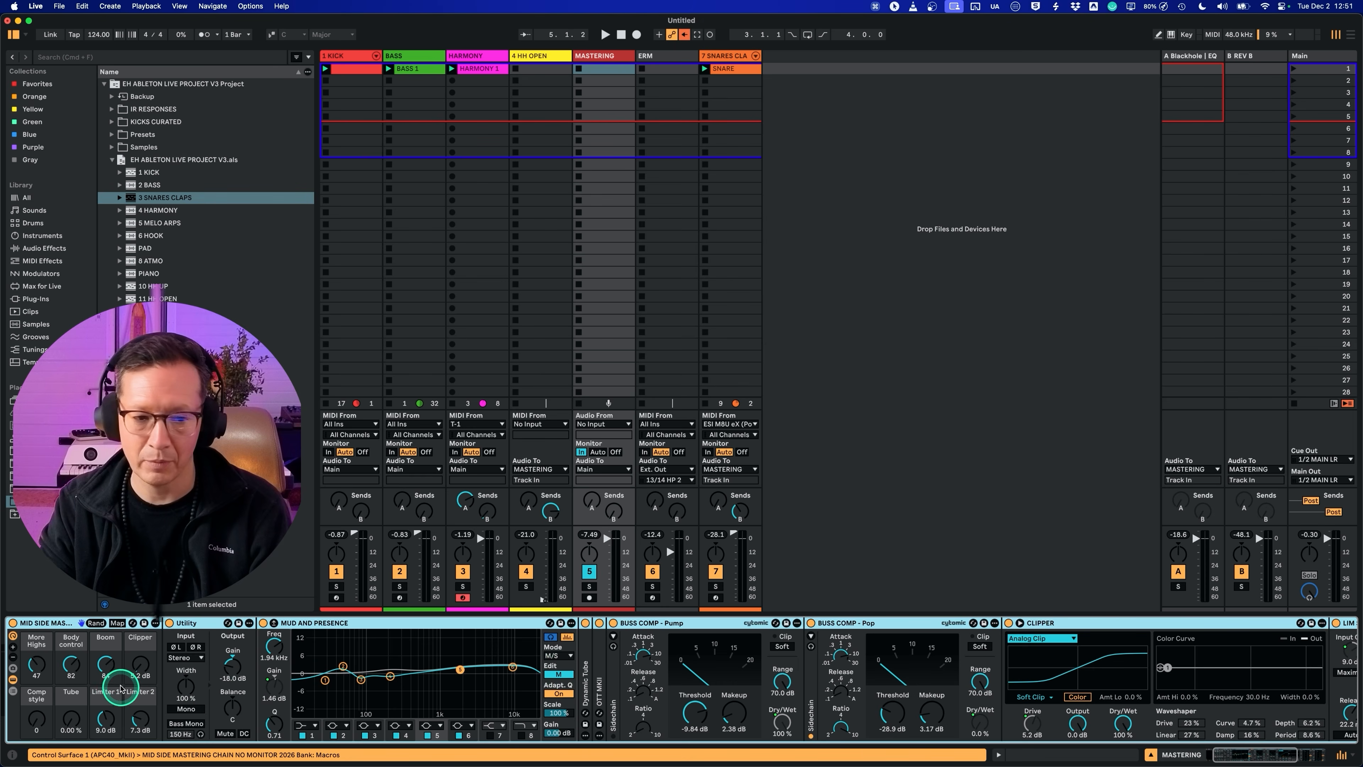
pyautogui.press('space')
pyautogui.moveTo(230, 667); pyautogui.dragTo(231, 661)
pyautogui.moveTo(1197, 539); pyautogui.dragTo(1196, 553)
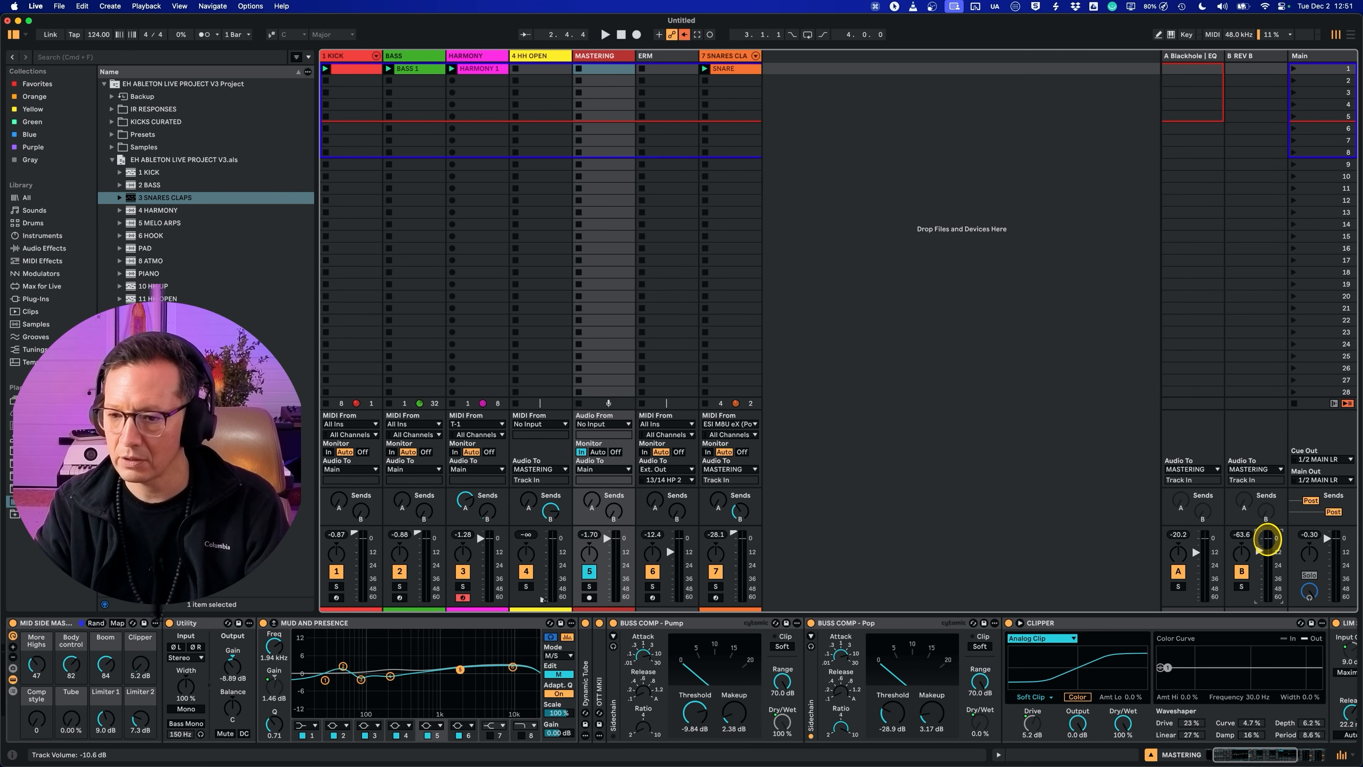
# Step: Raise the SNARES CLAPS track's send B and the B return's volume while playing the set
pyautogui.press('space')
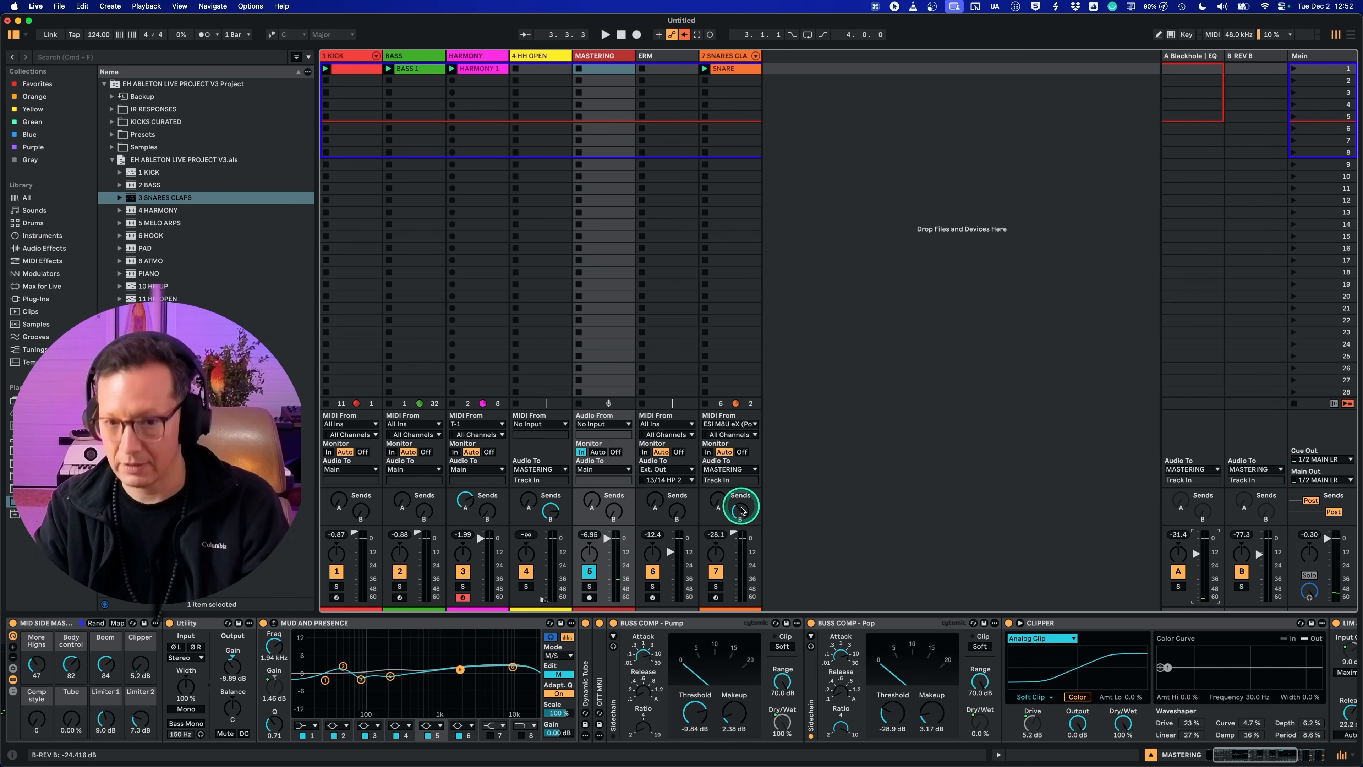
pyautogui.moveTo(742, 514); pyautogui.dragTo(741, 512)
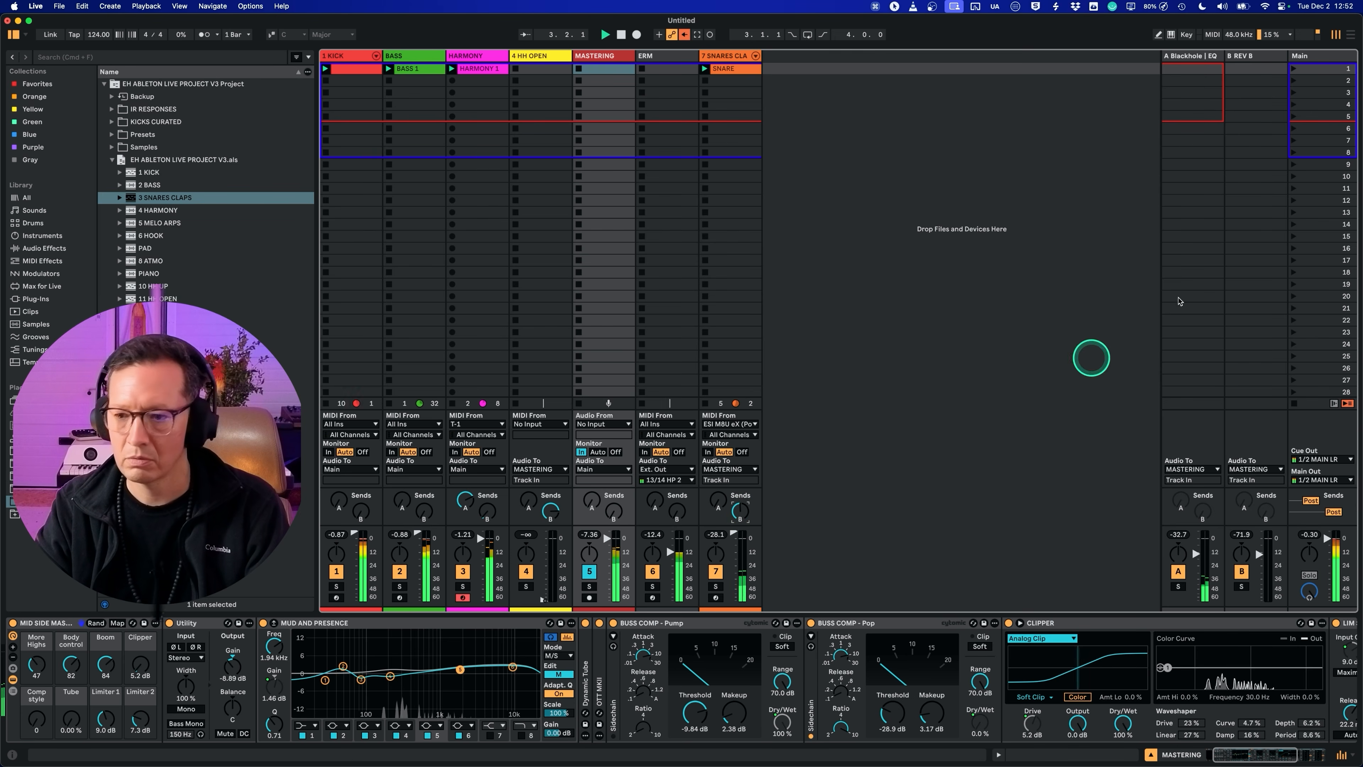
pyautogui.click(1239, 56)
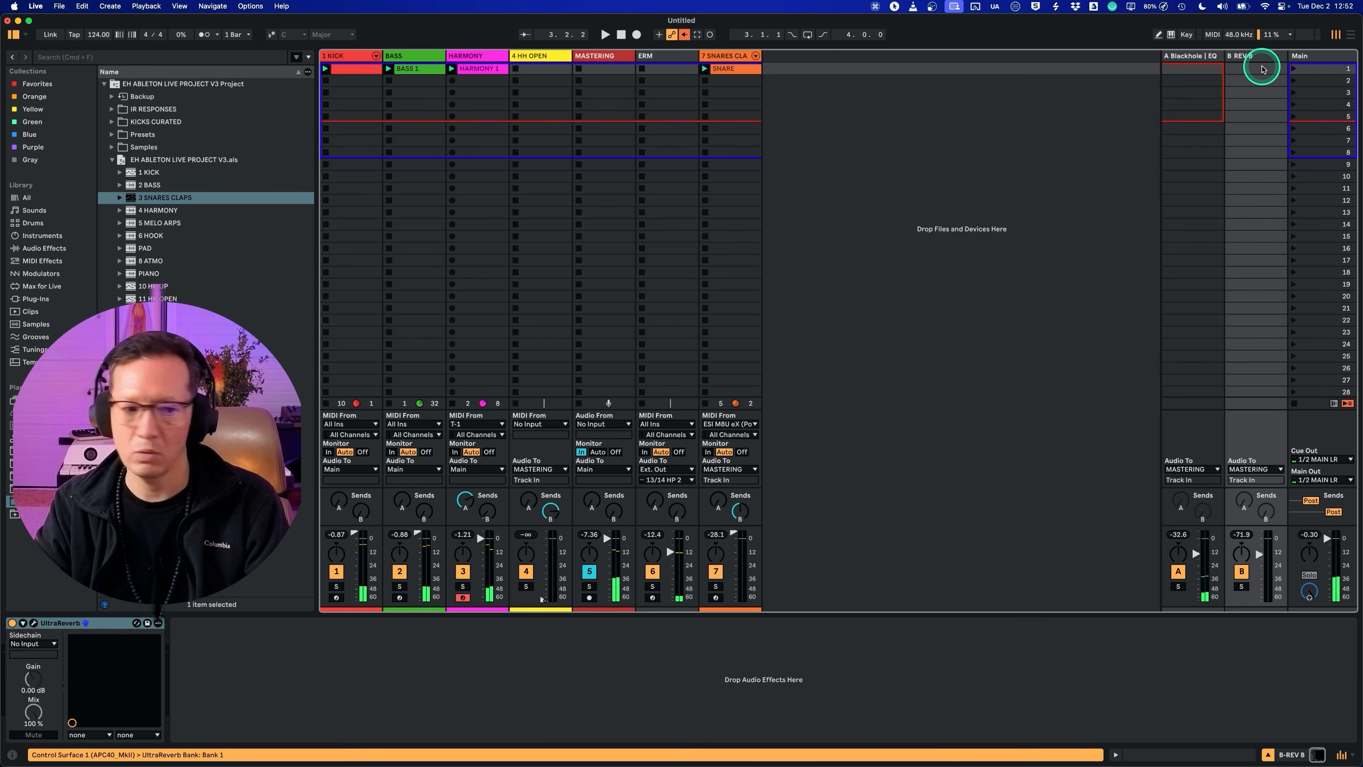
pyautogui.press('space')
pyautogui.moveTo(1268, 560)
pyautogui.mouseDown()
pyautogui.moveTo(1268, 537)
pyautogui.moveTo(1267, 559)
pyautogui.mouseUp()
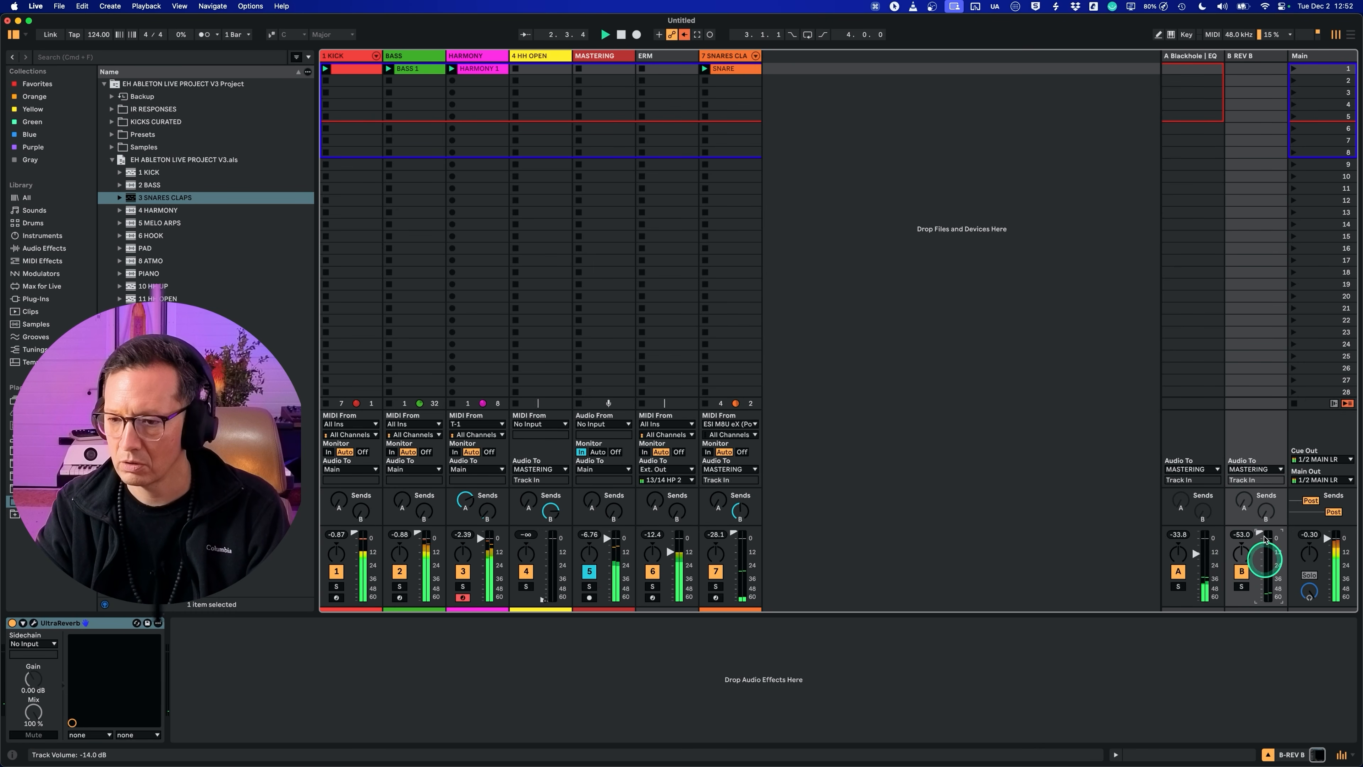
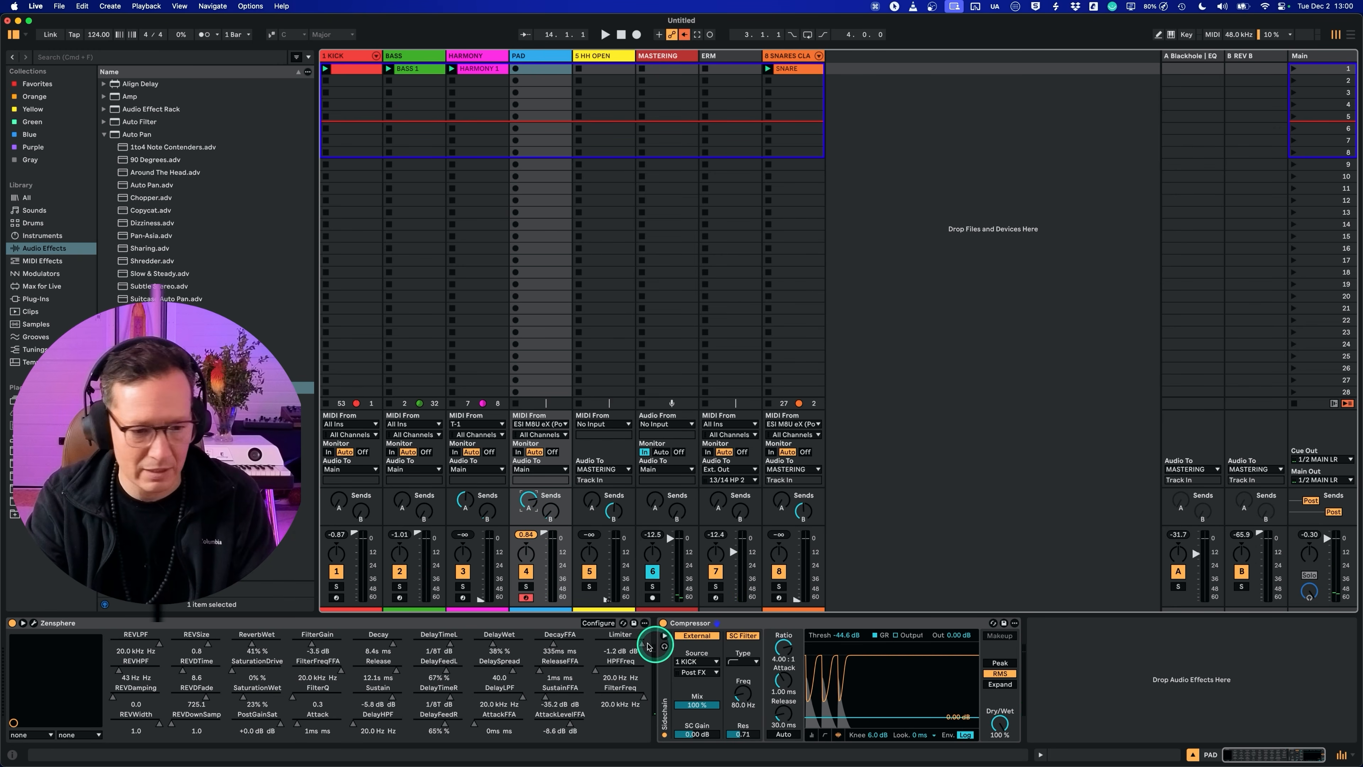
# Step: Find the Utility effect in the browser, add it after the PAD track's Compressor, and lower its output gain
pyautogui.press('super+f')
pyautogui.write('ut')
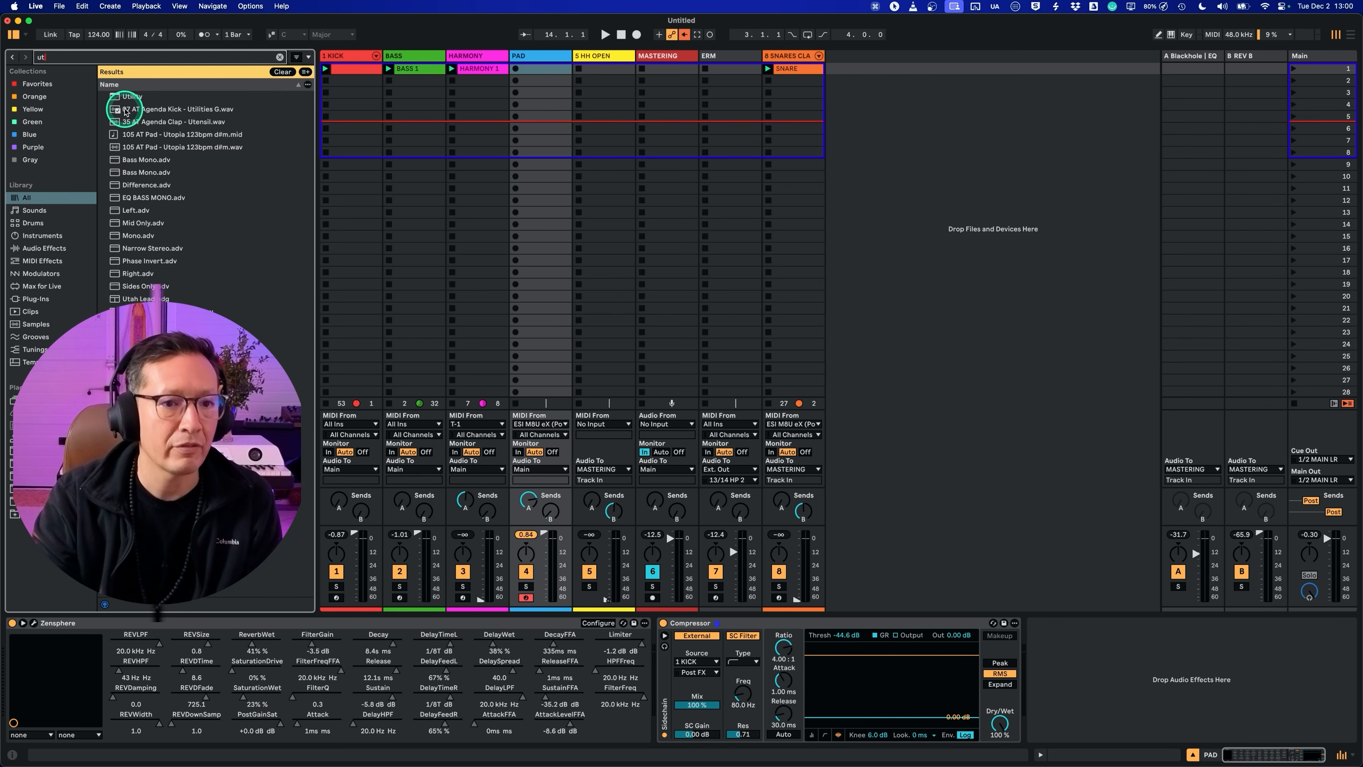
pyautogui.moveTo(129, 99); pyautogui.dragTo(1091, 642)
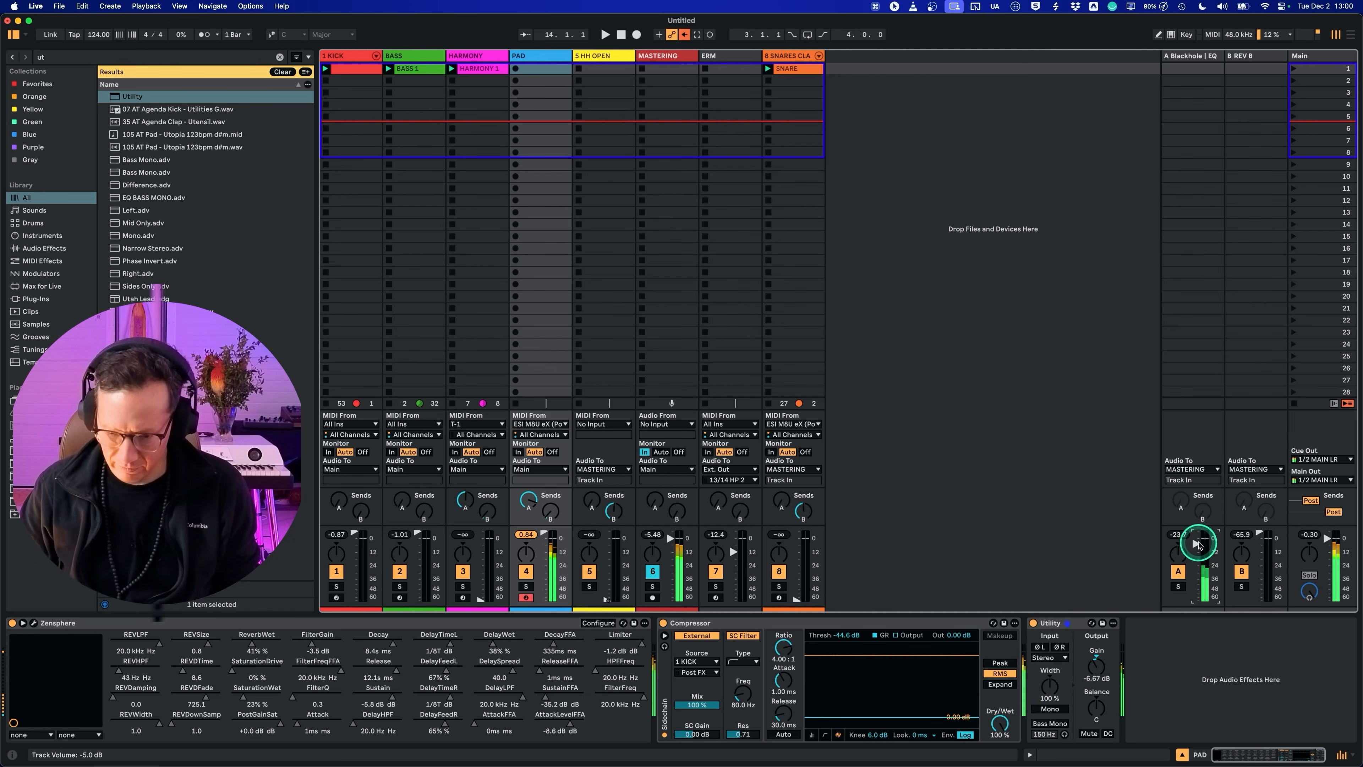
# Step: Inspect the Blackhole reverb's settings on return track A and close its plug-in window
pyautogui.click(1175, 56)
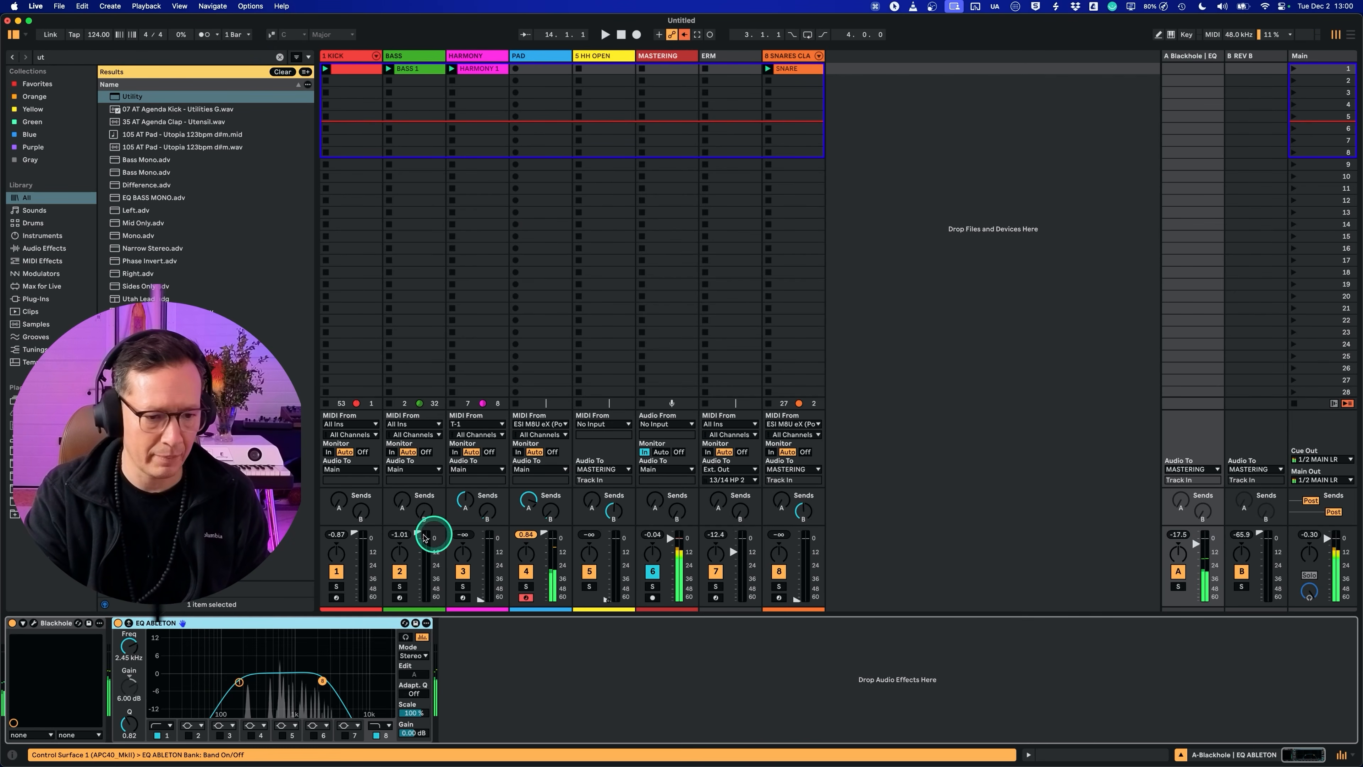
pyautogui.click(34, 623)
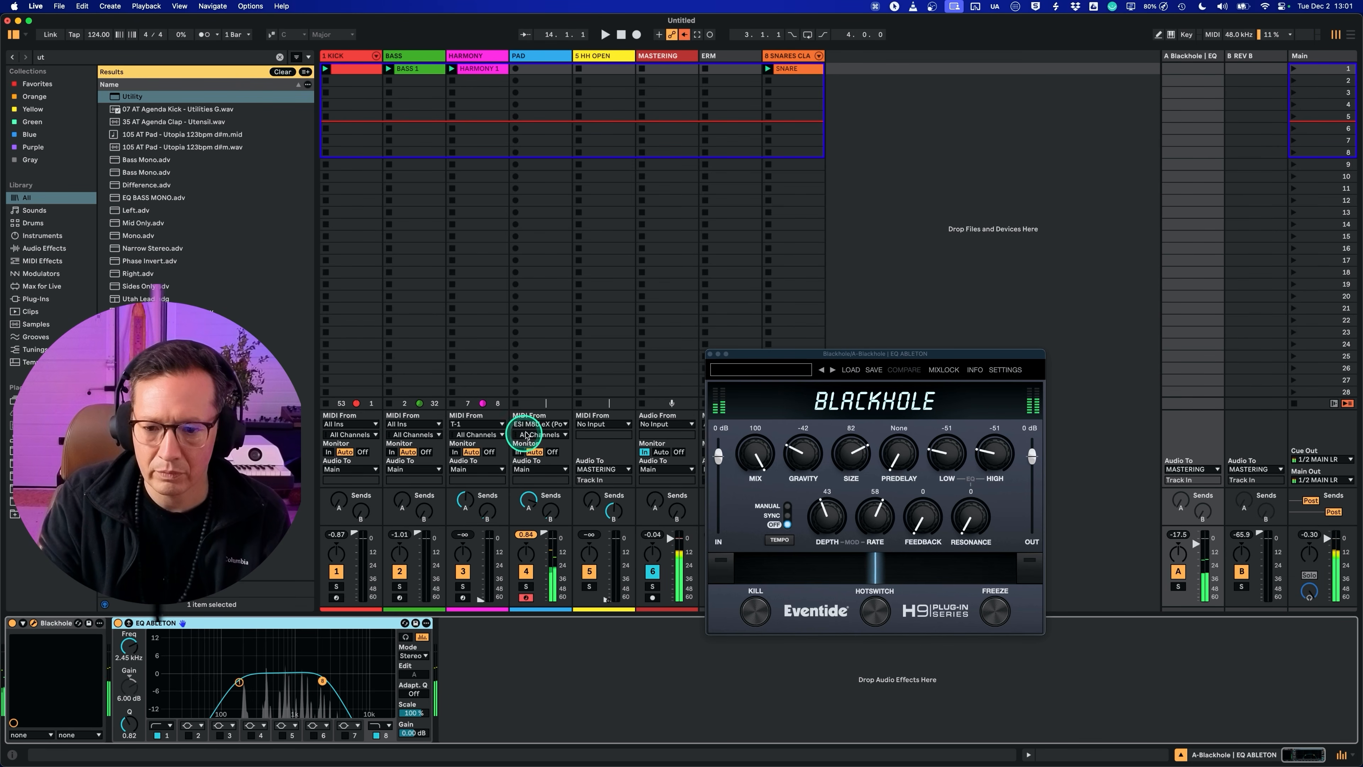
pyautogui.click(710, 354)
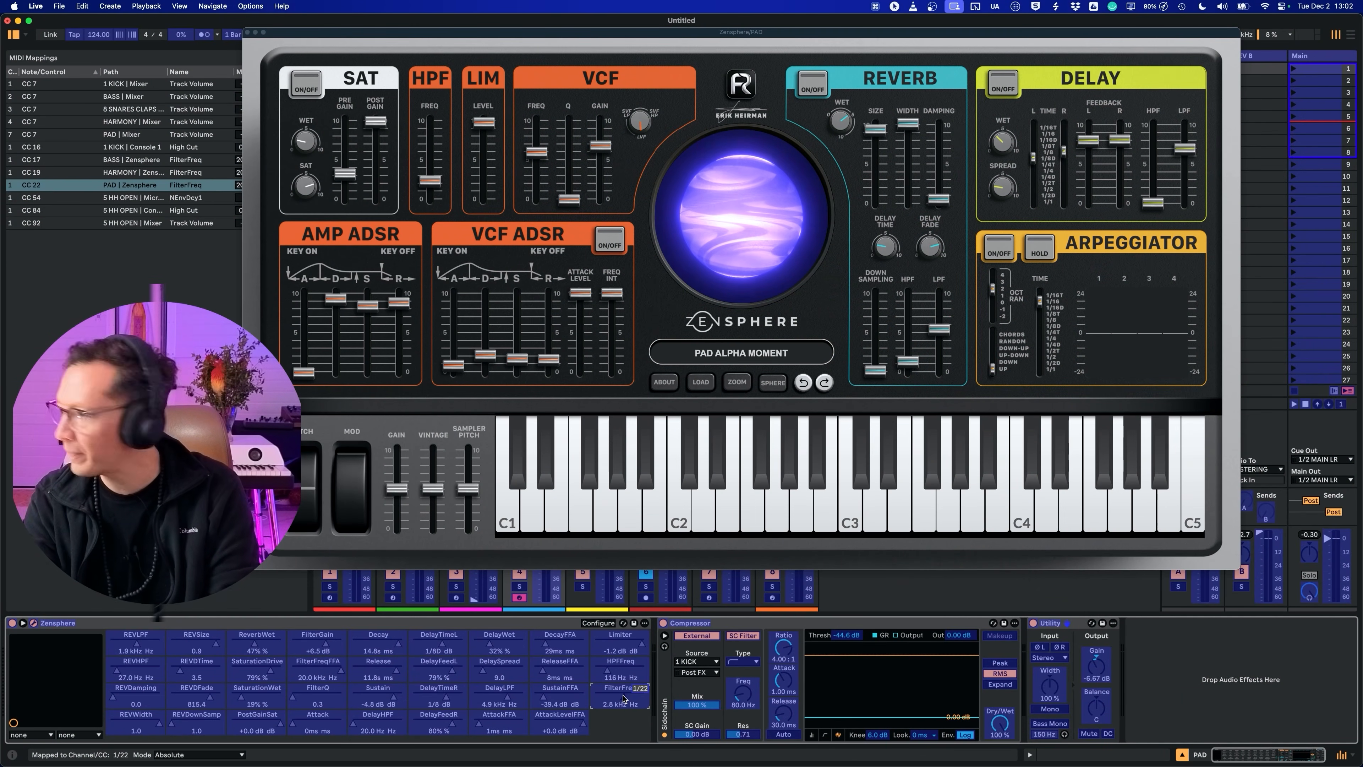
# Step: Finish MIDI mapping with the PAD track's Zensphere FilterFreq assigned to CC 22, and audition the pad sound
pyautogui.press('super+m')
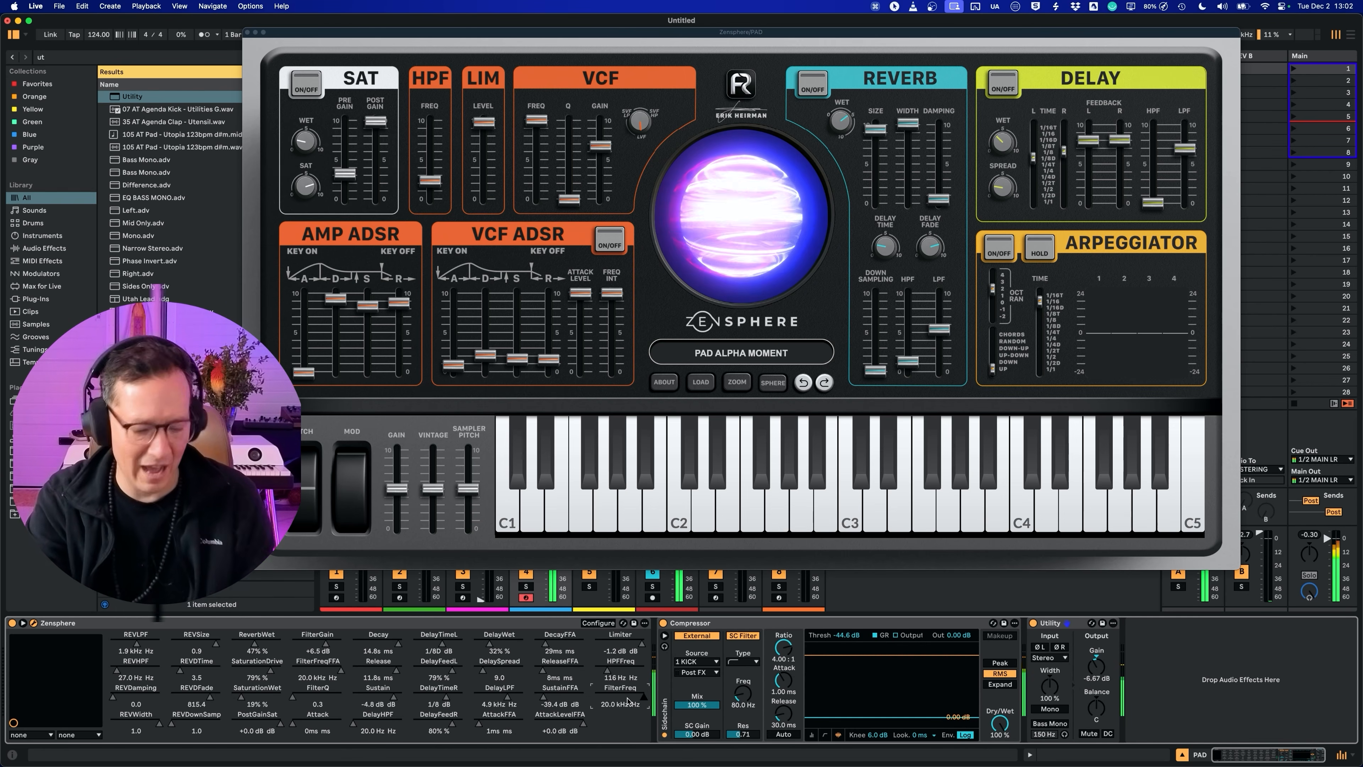
pyautogui.click(531, 501)
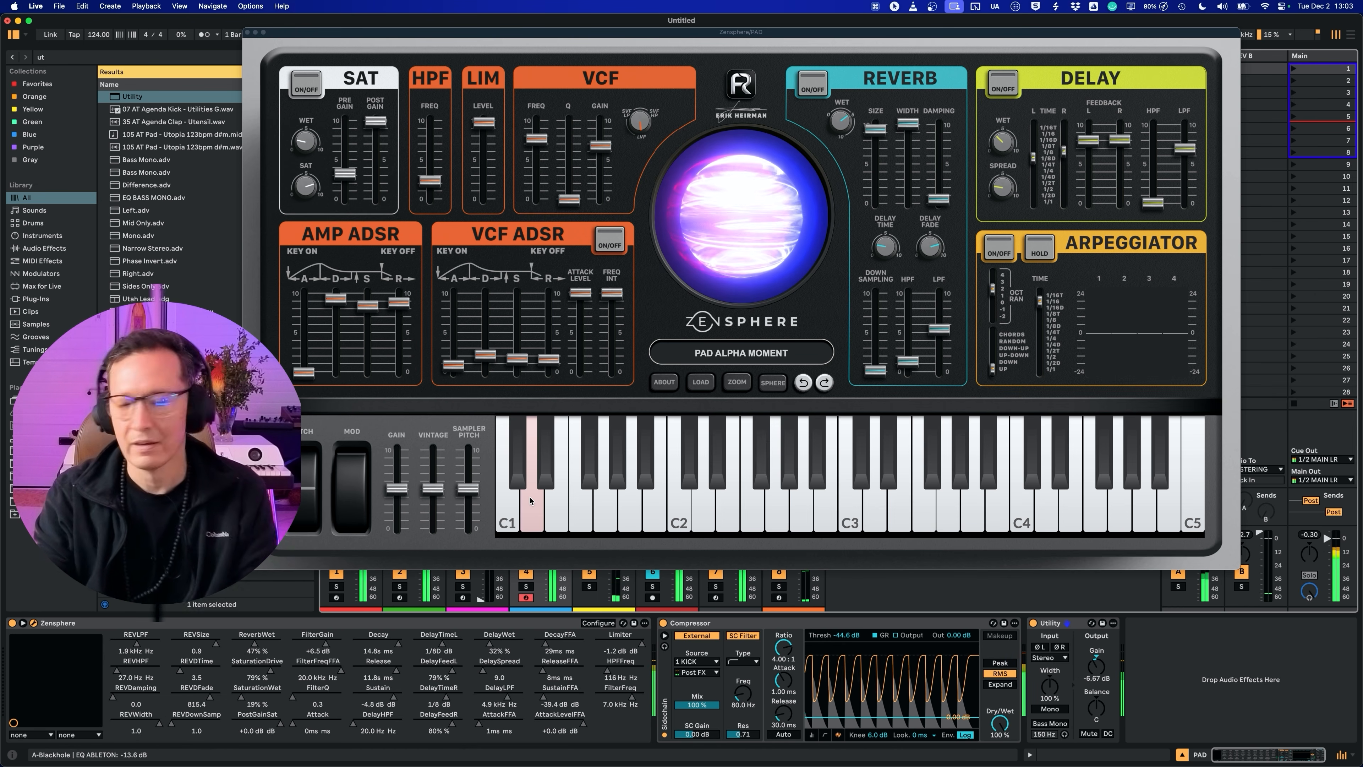
pyautogui.click(346, 406)
# Step: Shift the Zensphere window clear of the clip slots and record a pad performance into the PAD track's first slot
pyautogui.moveTo(279, 52); pyautogui.dragTo(277, 62)
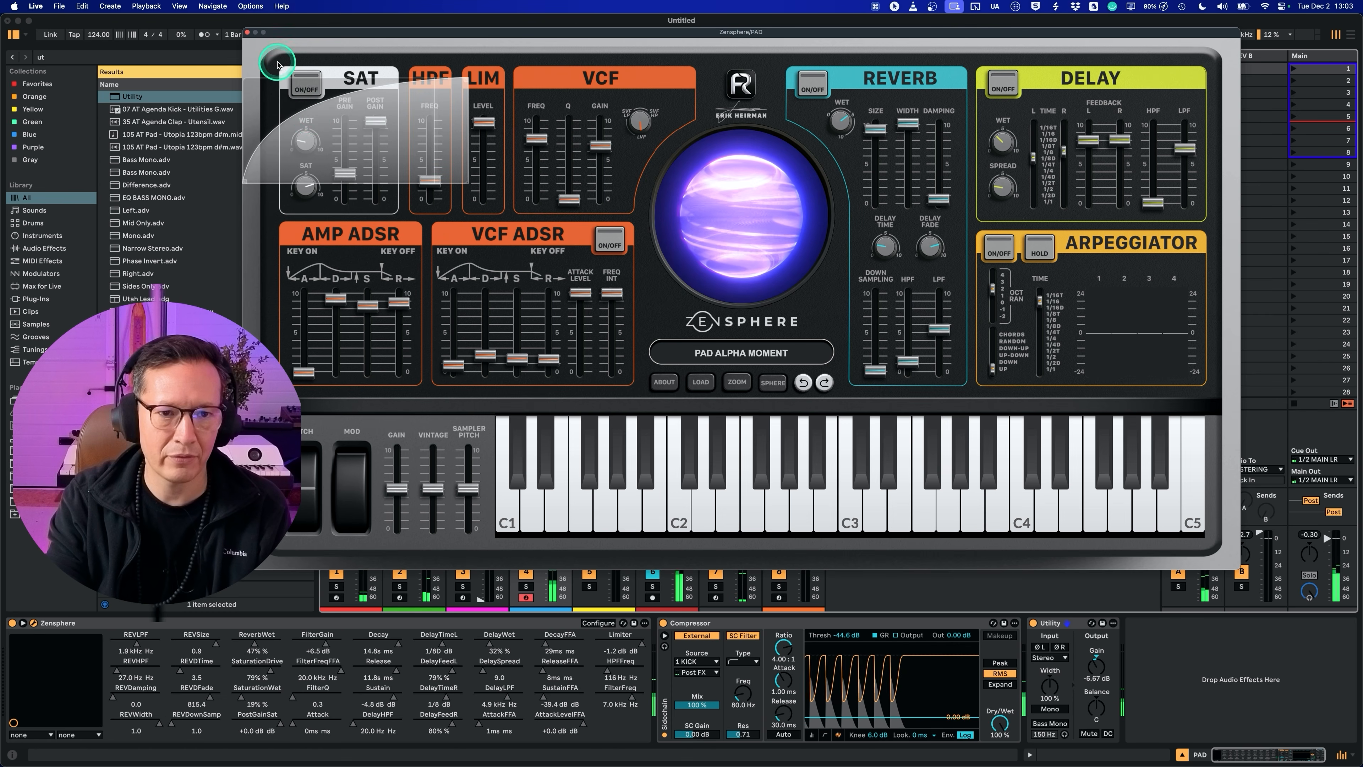
pyautogui.moveTo(311, 116); pyautogui.dragTo(156, 4)
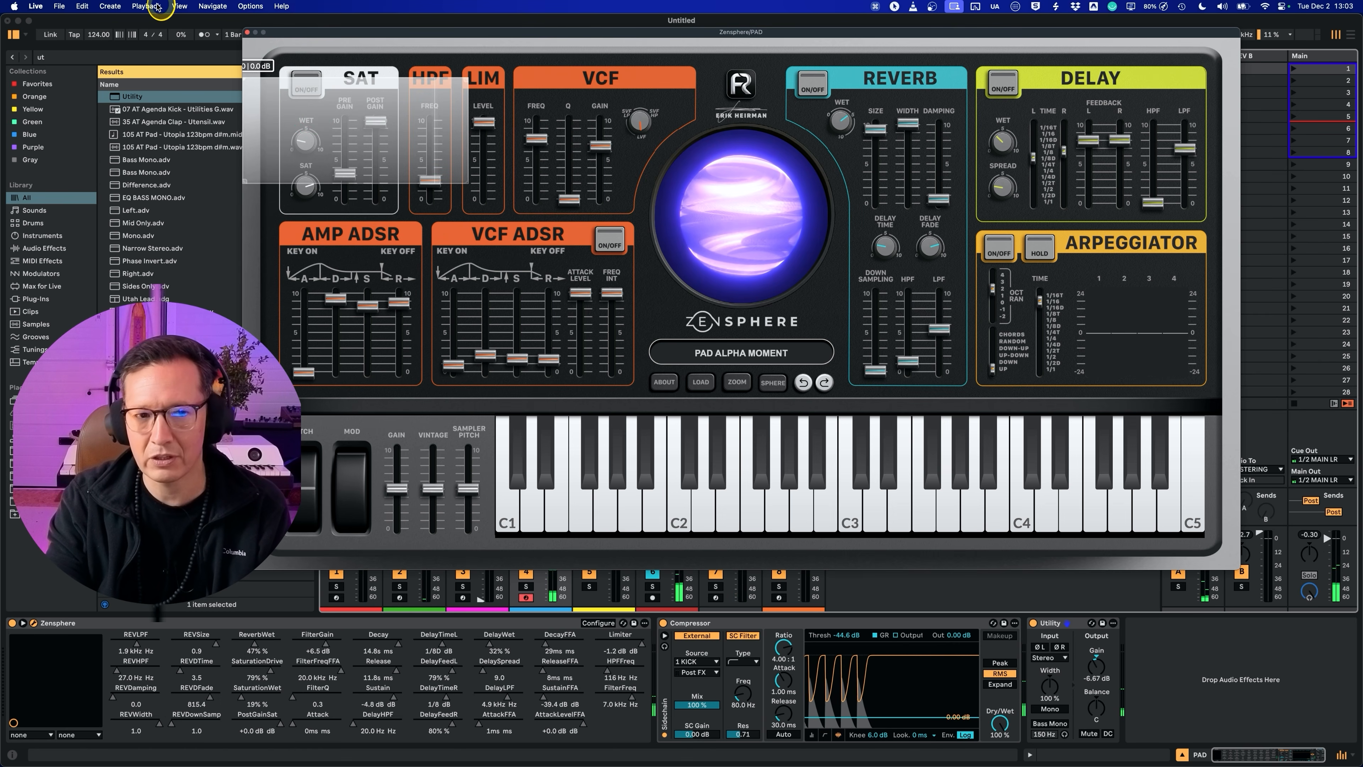
pyautogui.click(247, 33)
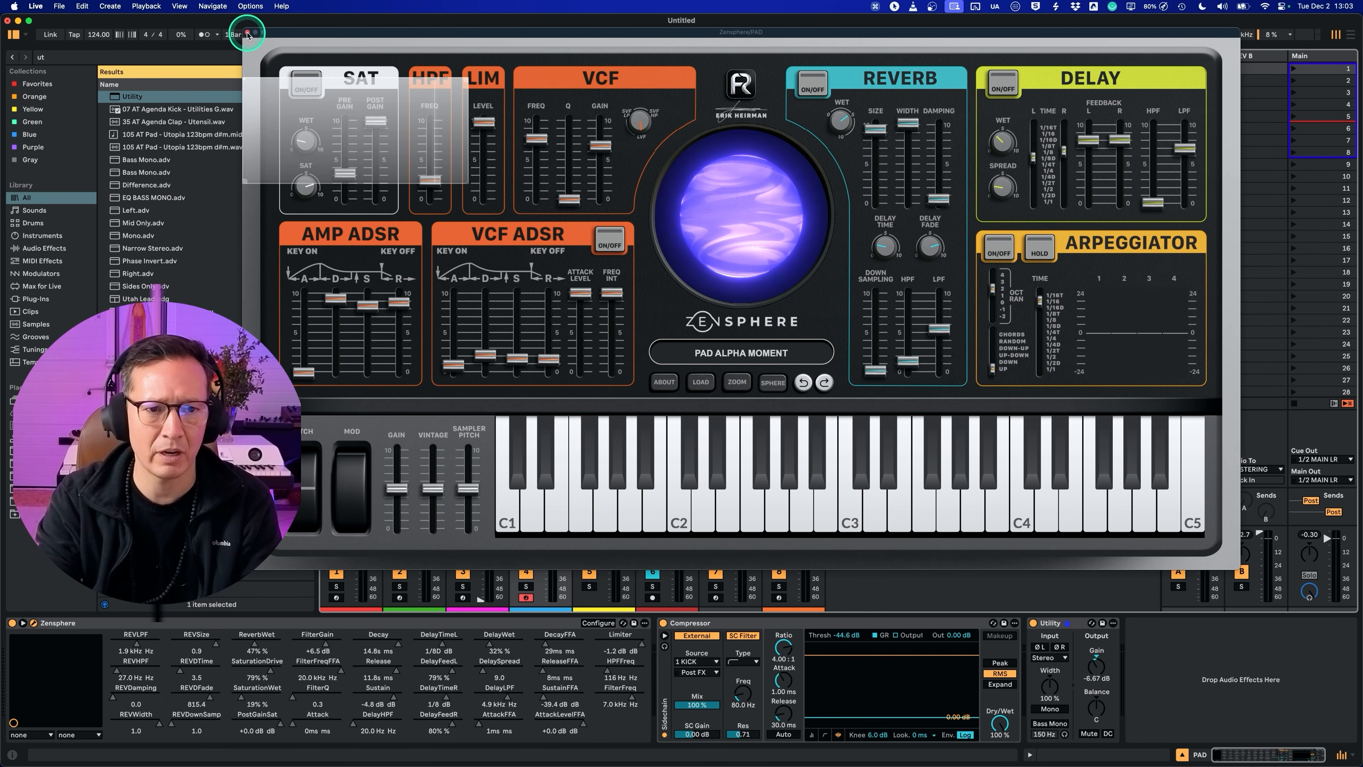
pyautogui.moveTo(288, 35); pyautogui.dragTo(402, 209)
pyautogui.click(516, 69)
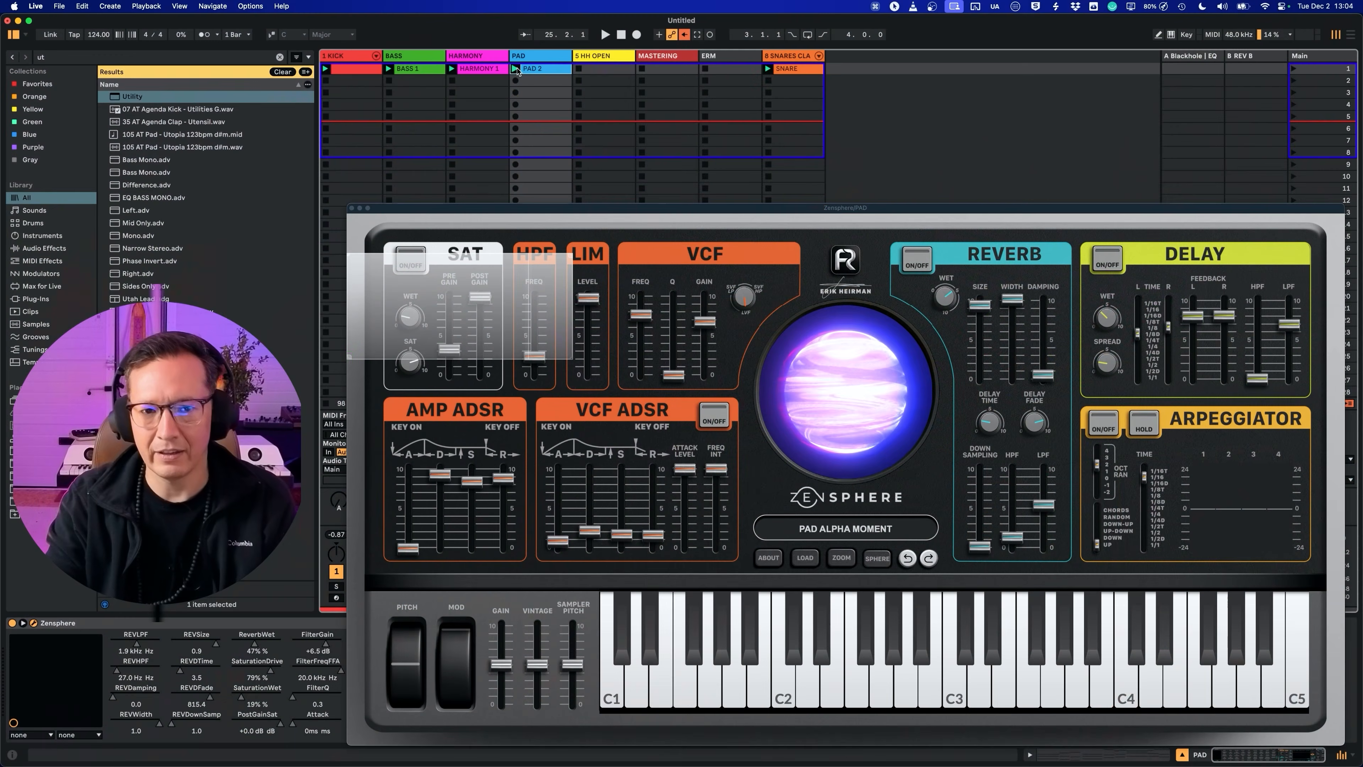
# Step: Loop the PAD 2 clip from bar 13 to bar 25 with Zensphere closed, and hide the mixer's input/output routing
pyautogui.click(532, 72)
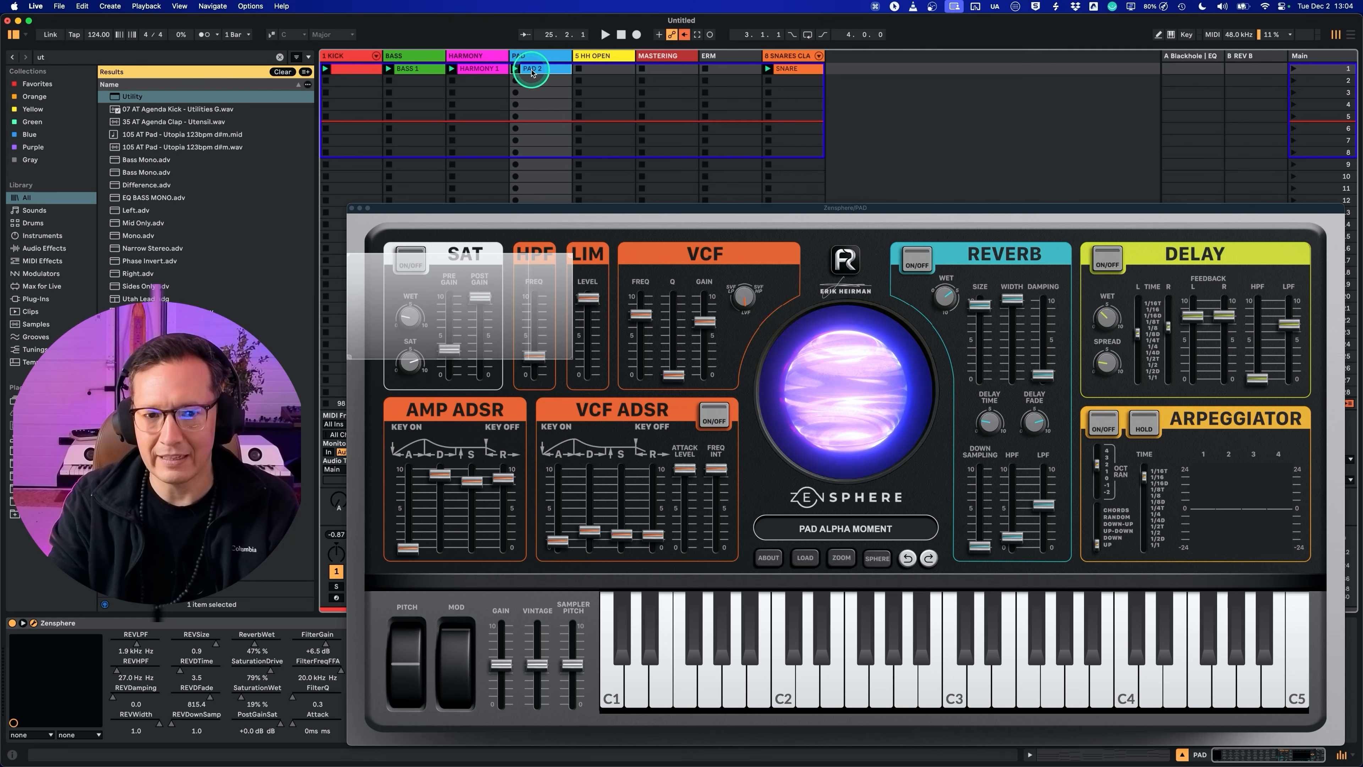
pyautogui.click(352, 208)
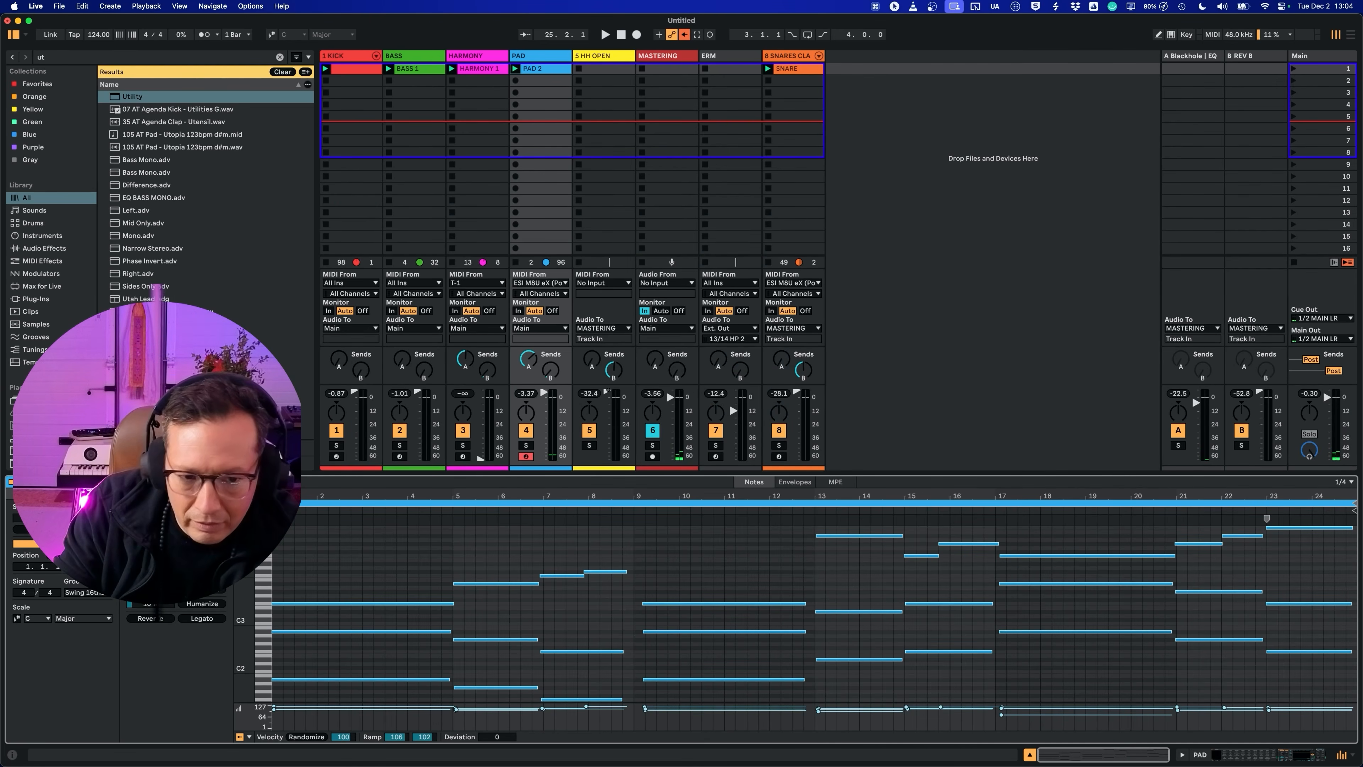
pyautogui.moveTo(276, 502); pyautogui.dragTo(815, 502)
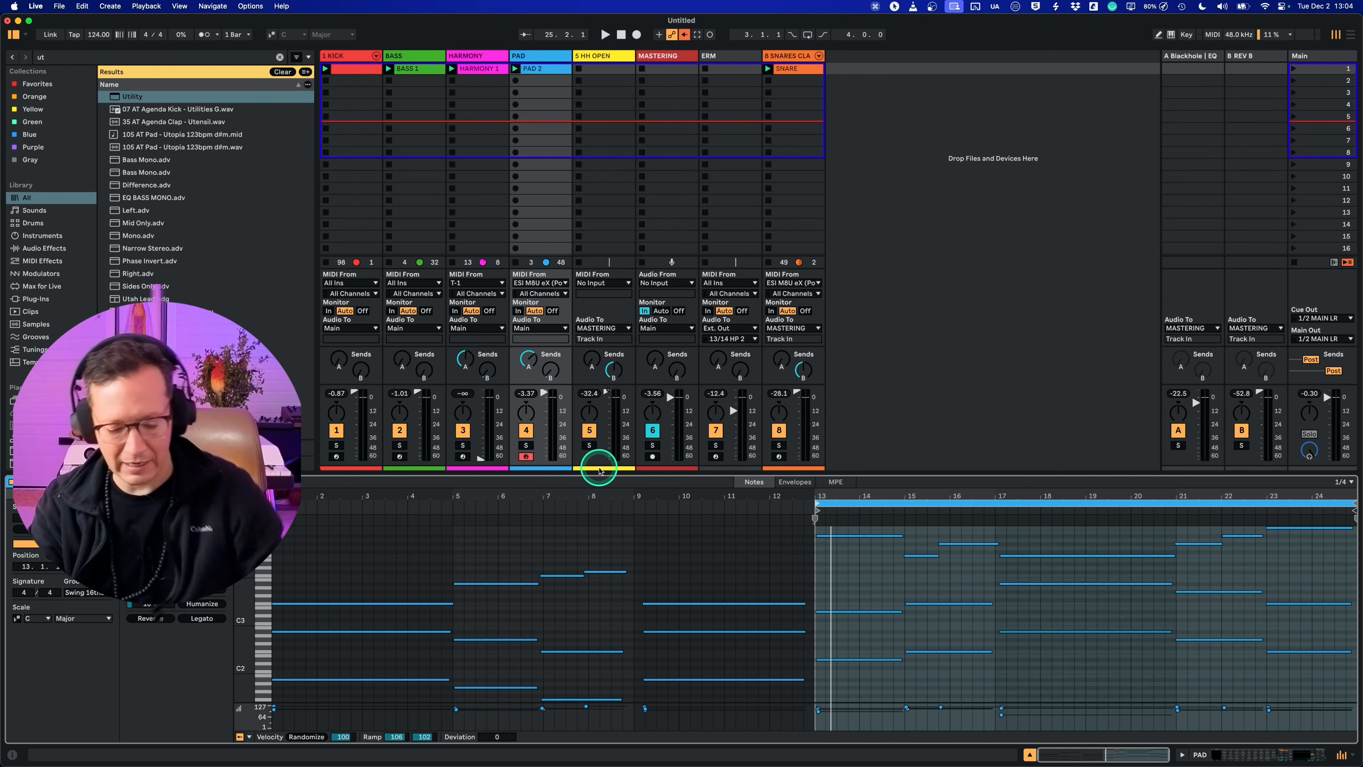
pyautogui.press('super+alt+i')
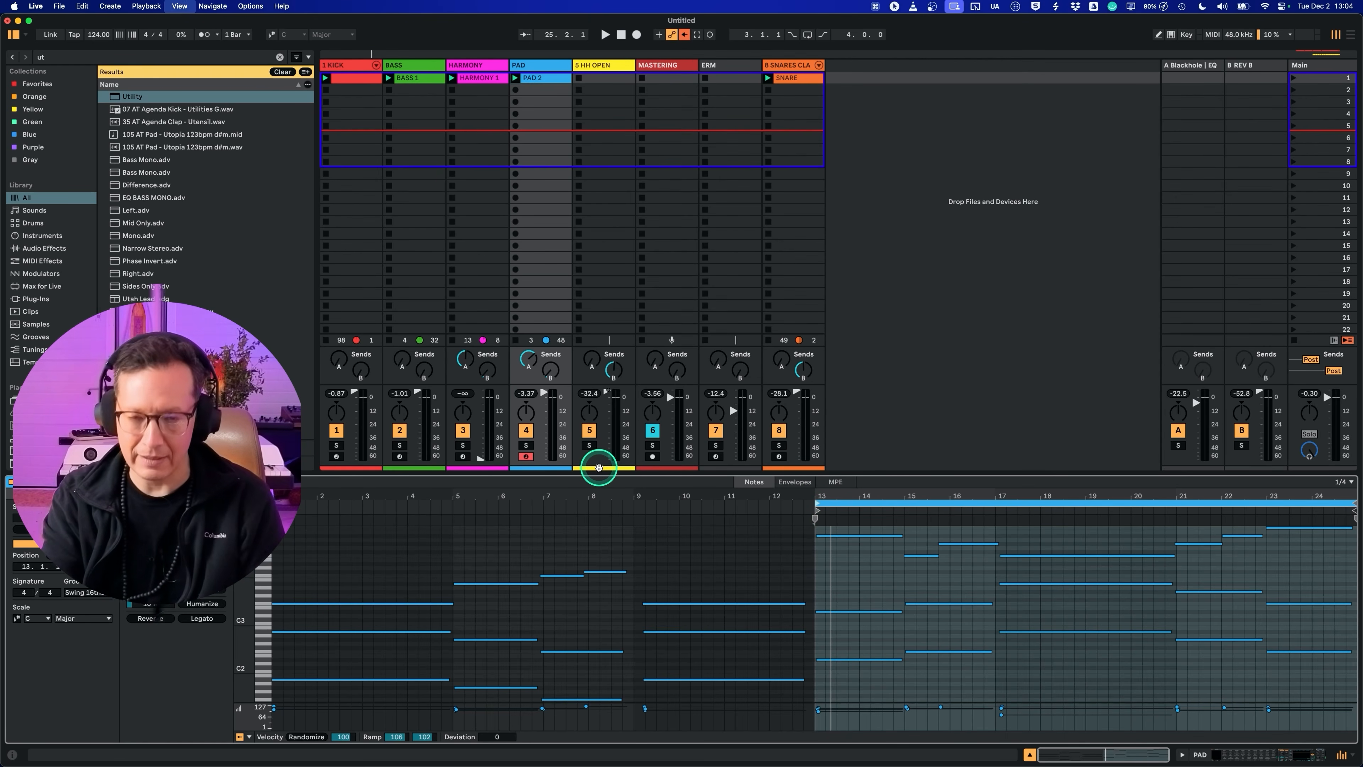
pyautogui.click(953, 295)
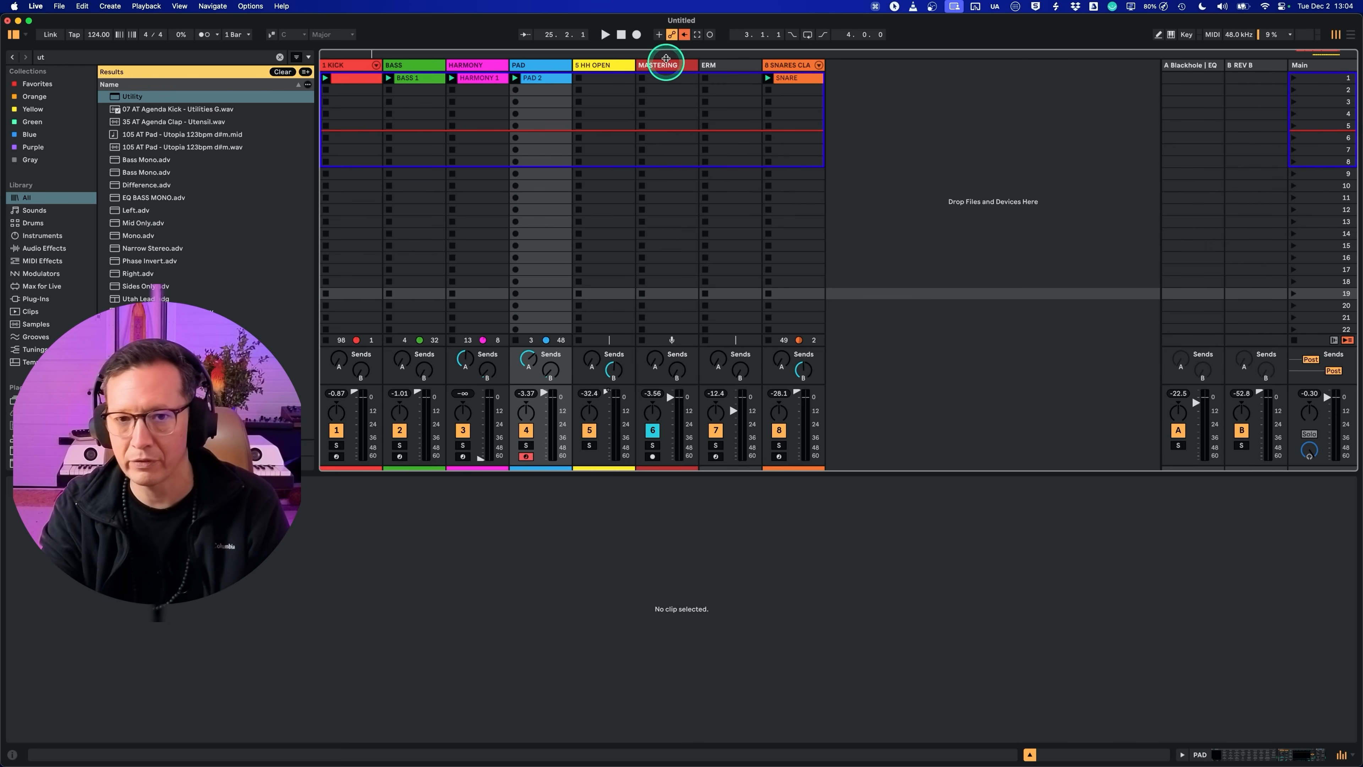
# Step: Set the PAD track's Utility gain to -11.7 dB and adjust its send A while the set plays
pyautogui.press('space')
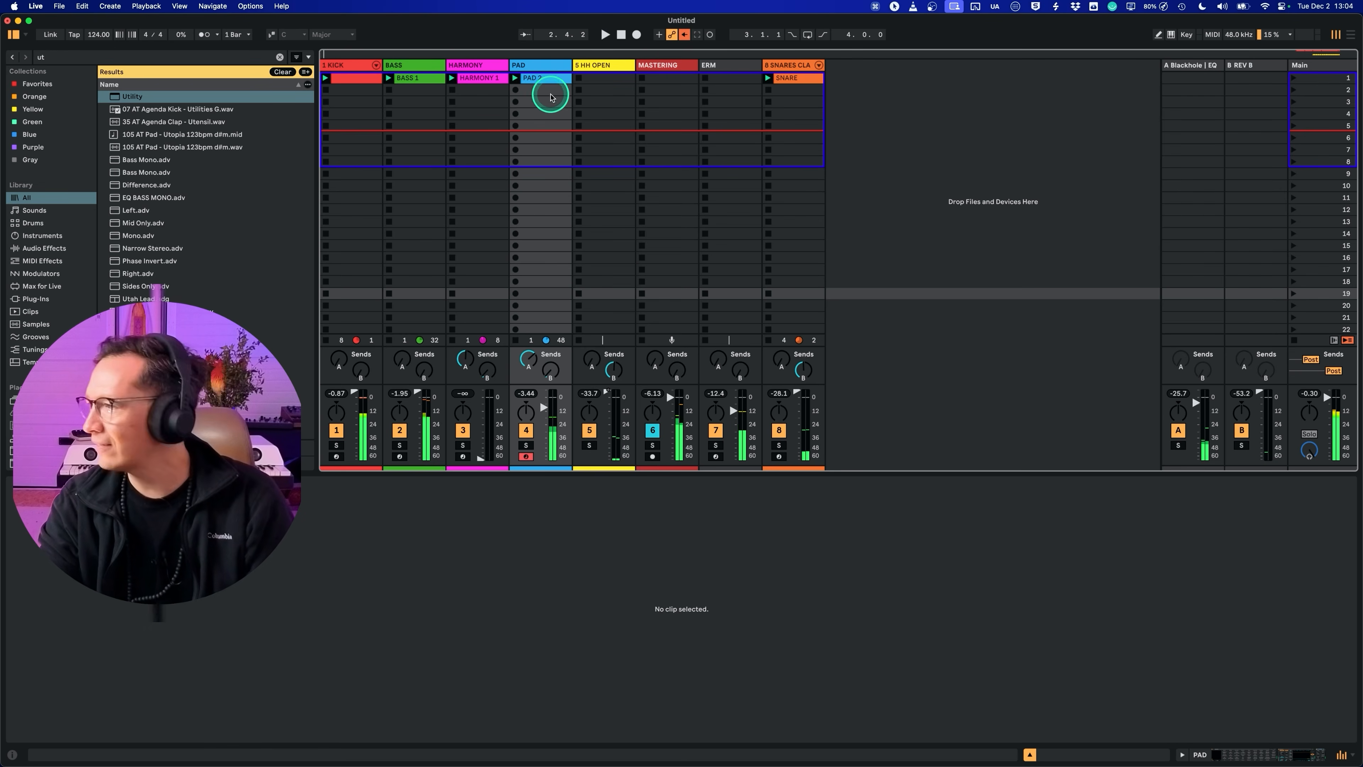
pyautogui.click(541, 65)
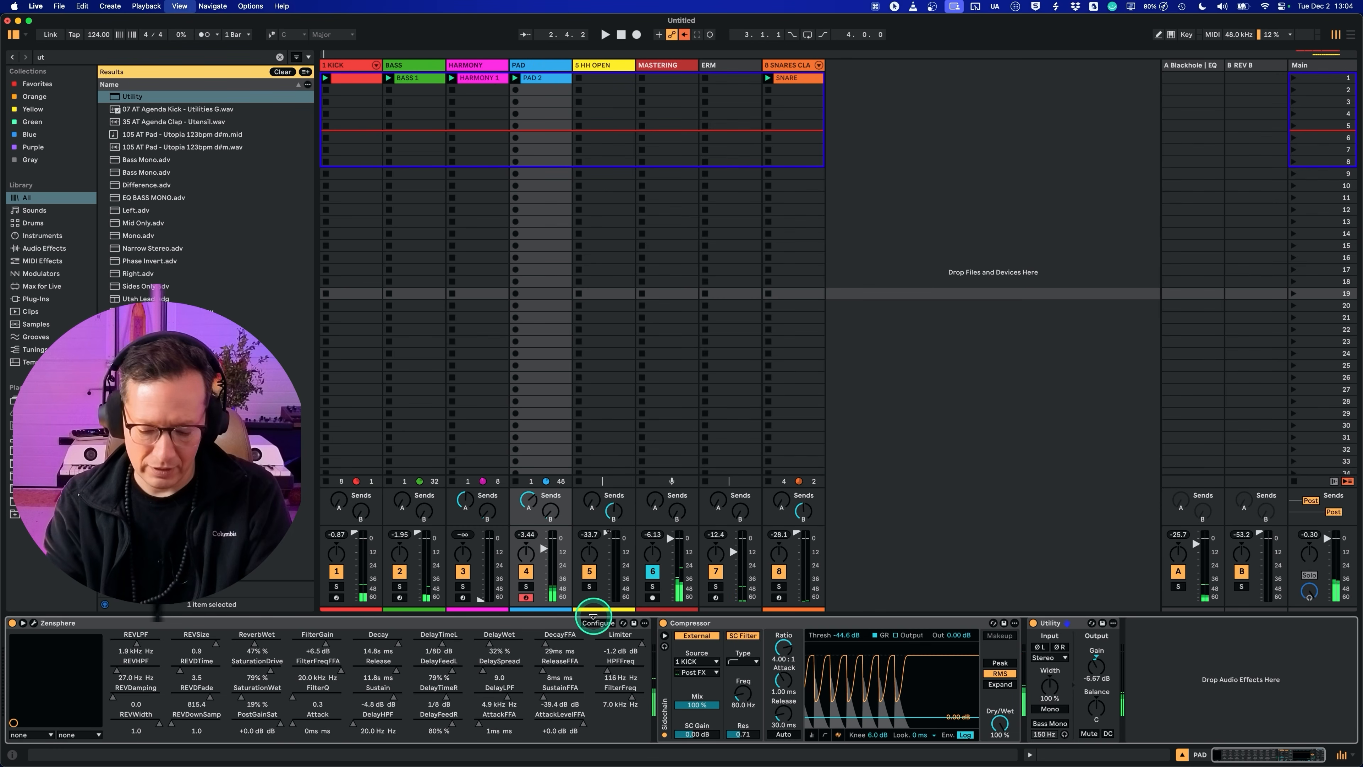
pyautogui.moveTo(123, 96); pyautogui.dragTo(383, 231)
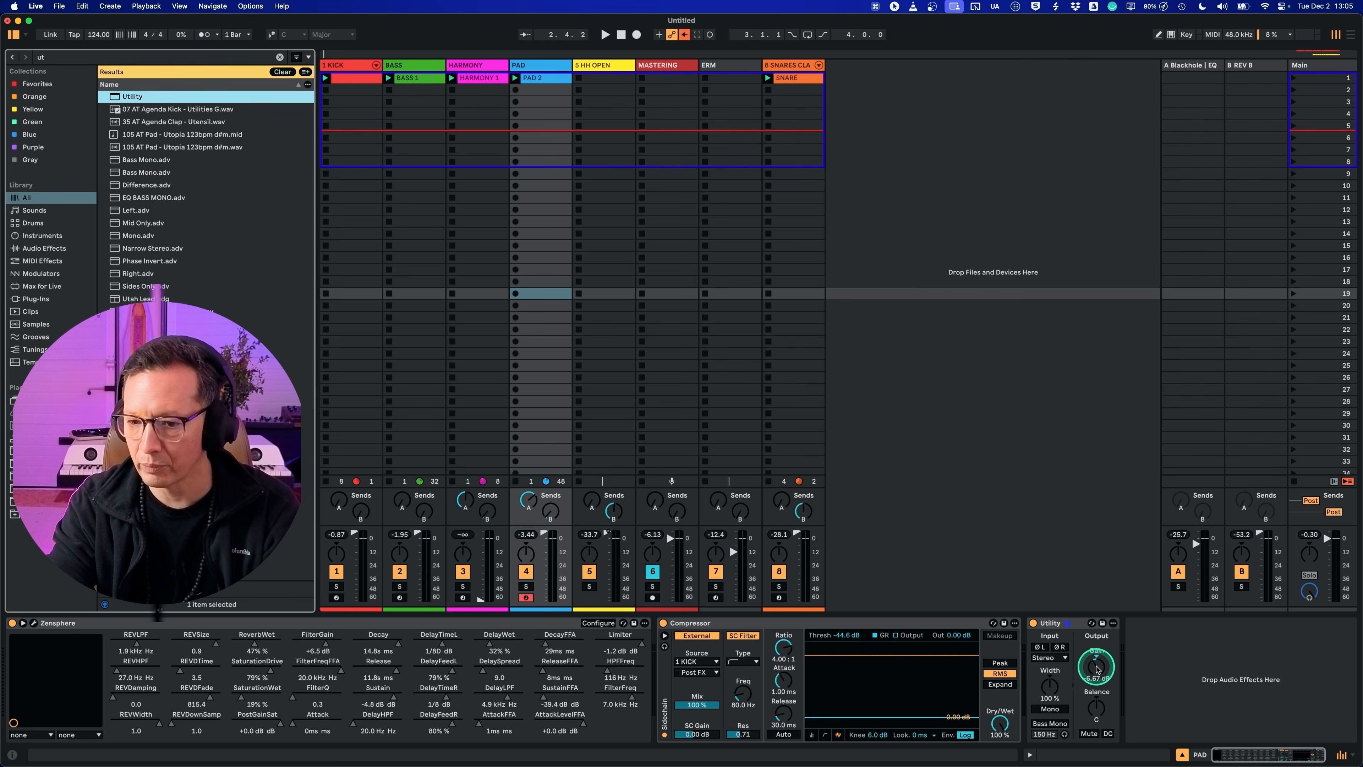
pyautogui.moveTo(1097, 669); pyautogui.dragTo(1097, 666)
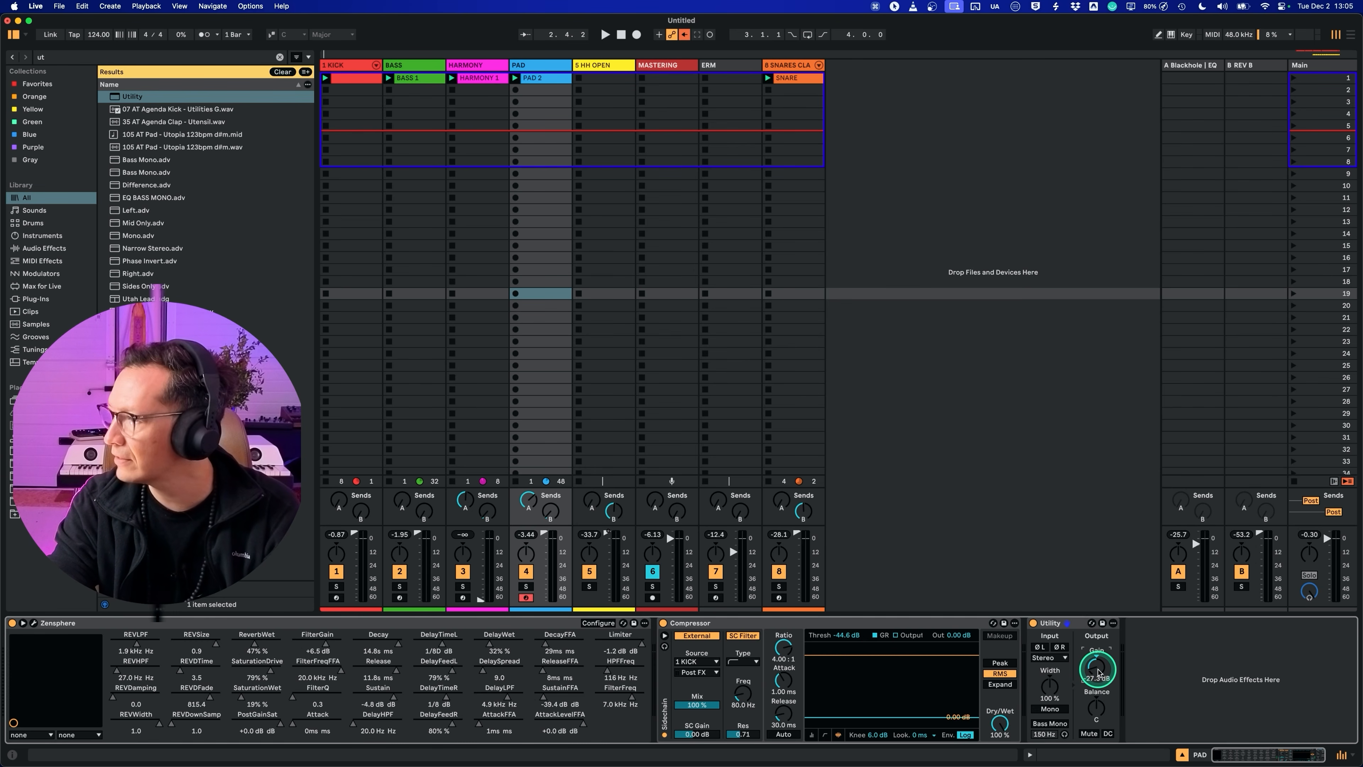
pyautogui.press('space')
pyautogui.moveTo(1097, 672); pyautogui.dragTo(1098, 667)
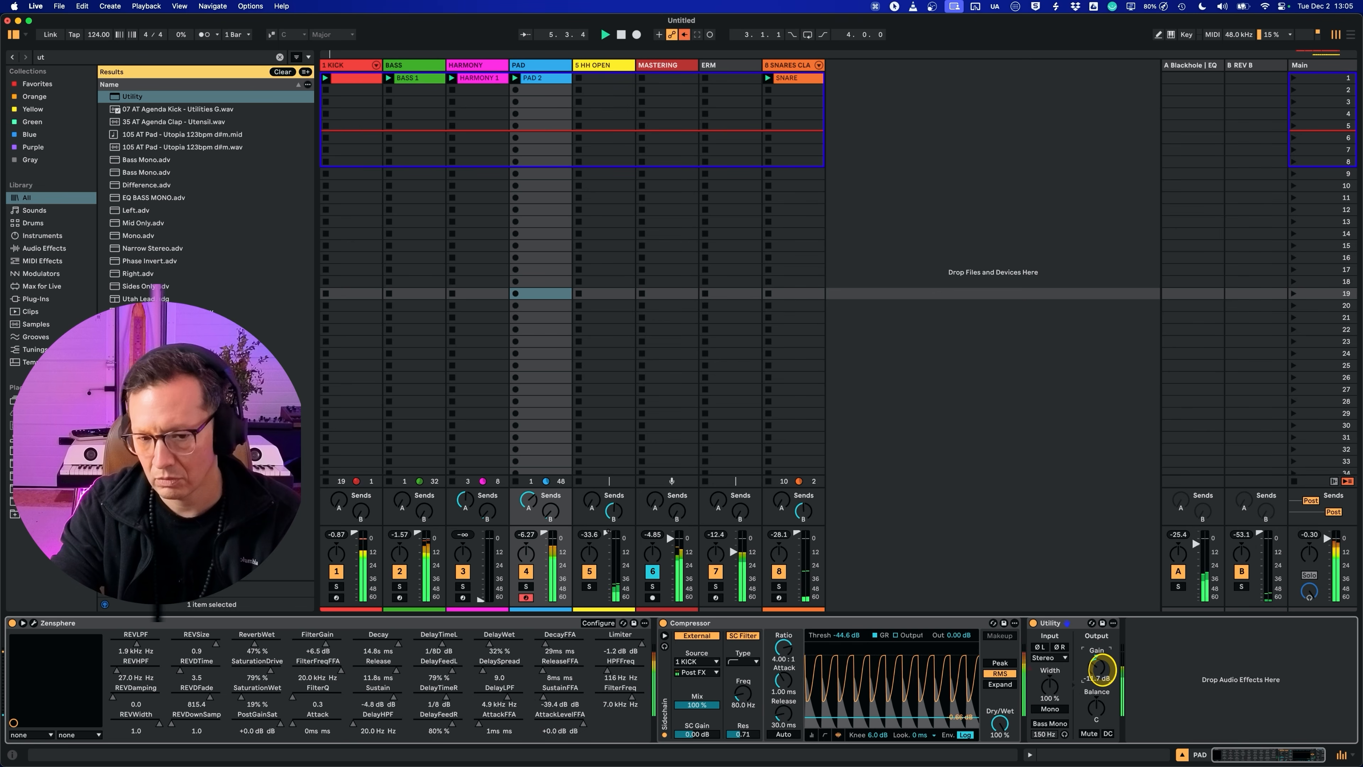
pyautogui.click(532, 504)
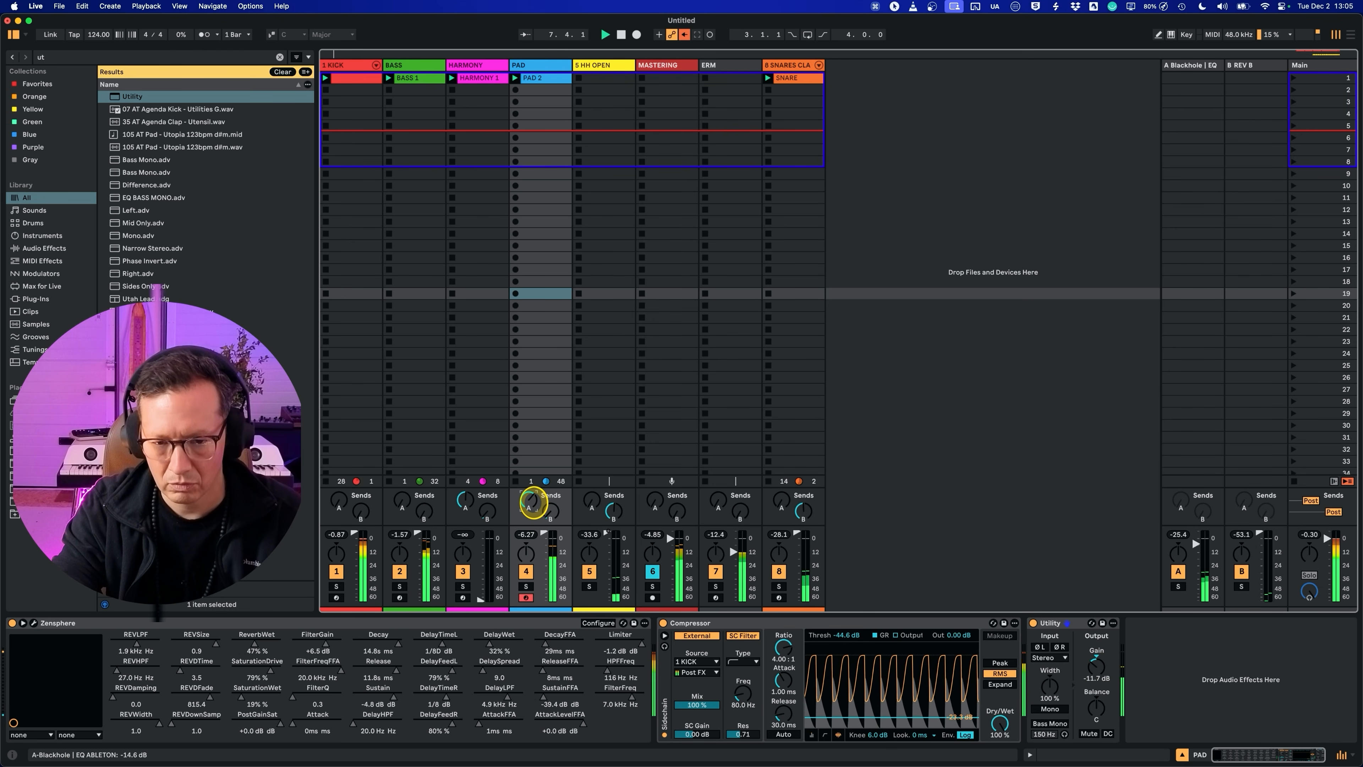
pyautogui.moveTo(531, 504); pyautogui.dragTo(530, 505)
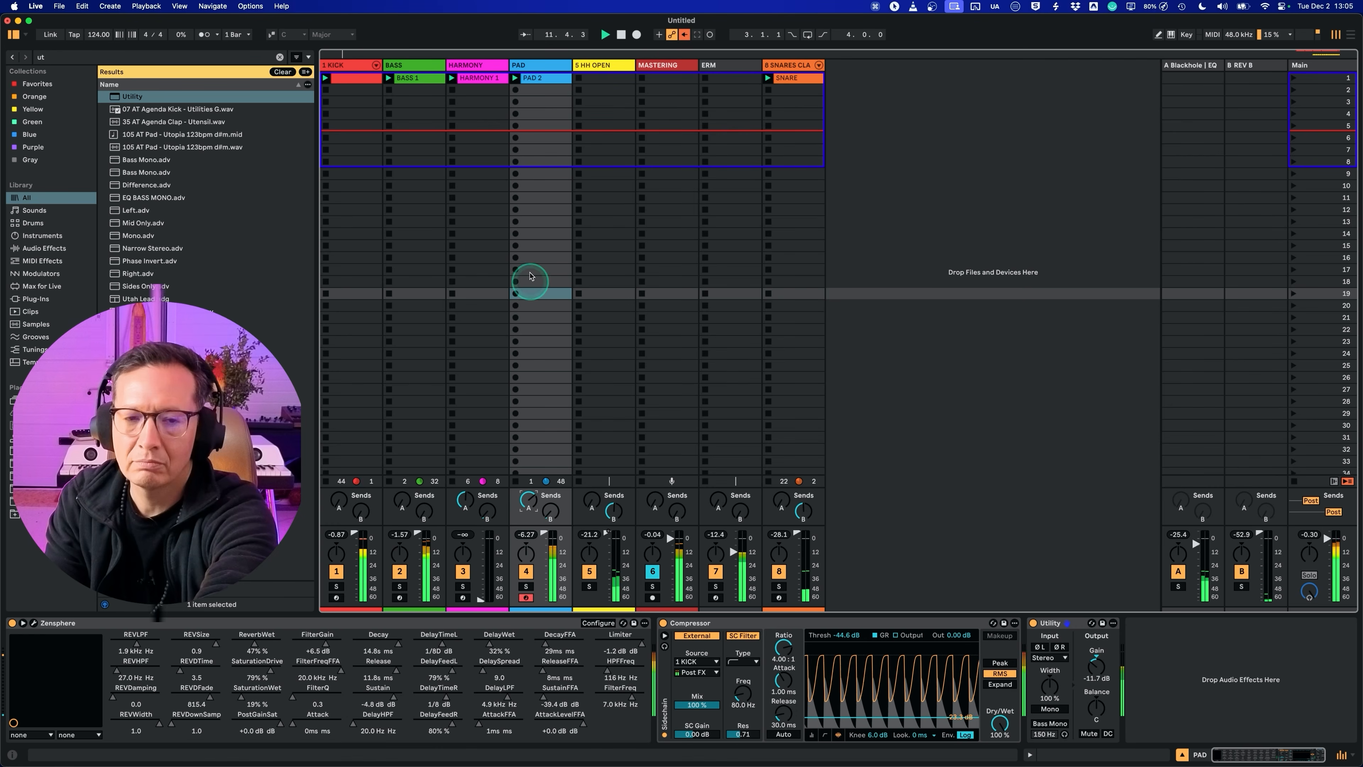
# Step: Shorten the PAD 2 clip's loop to end at bar 21 and delete the notes beyond it
pyautogui.doubleClick(539, 78)
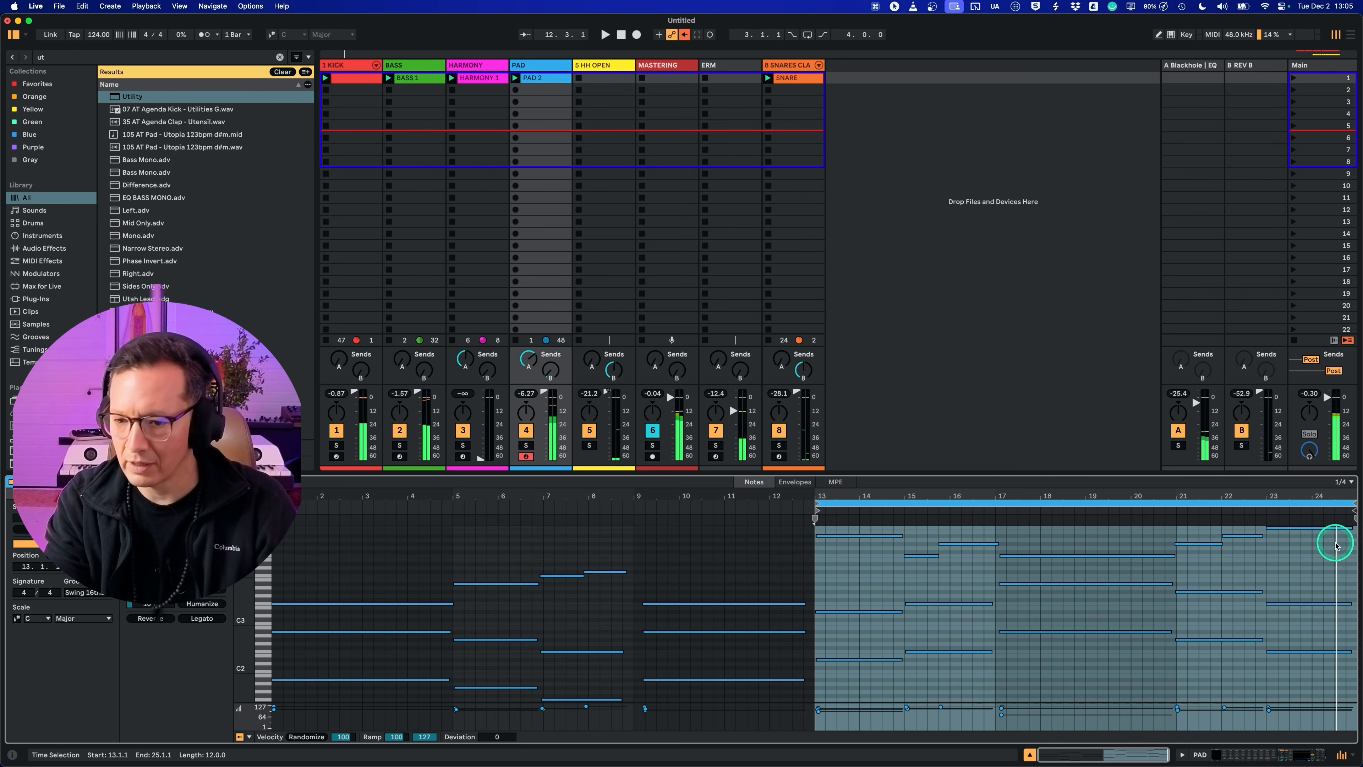
pyautogui.click(1352, 502)
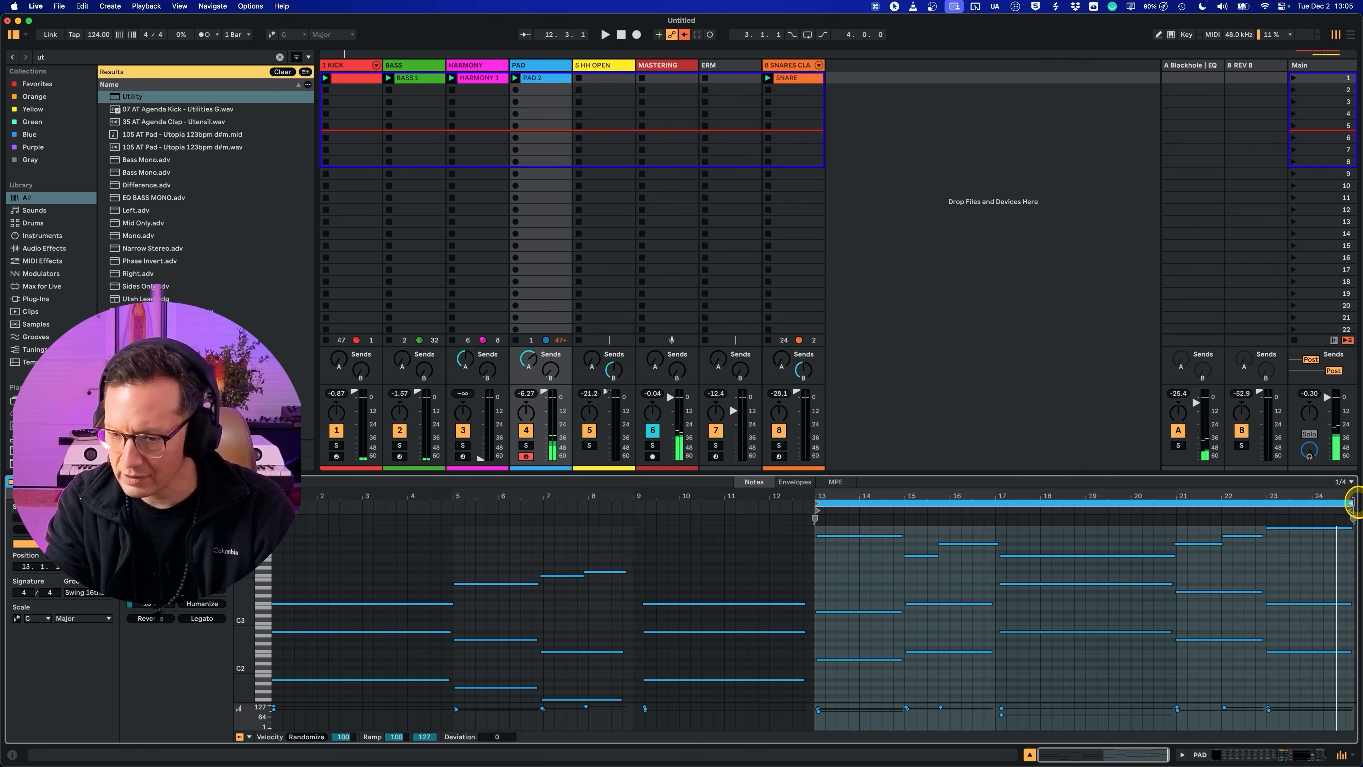
pyautogui.moveTo(1352, 502)
pyautogui.mouseDown()
pyautogui.moveTo(1086, 511)
pyautogui.moveTo(1177, 518)
pyautogui.mouseUp()
pyautogui.moveTo(1207, 675); pyautogui.dragTo(1330, 475)
pyautogui.press('Delete')
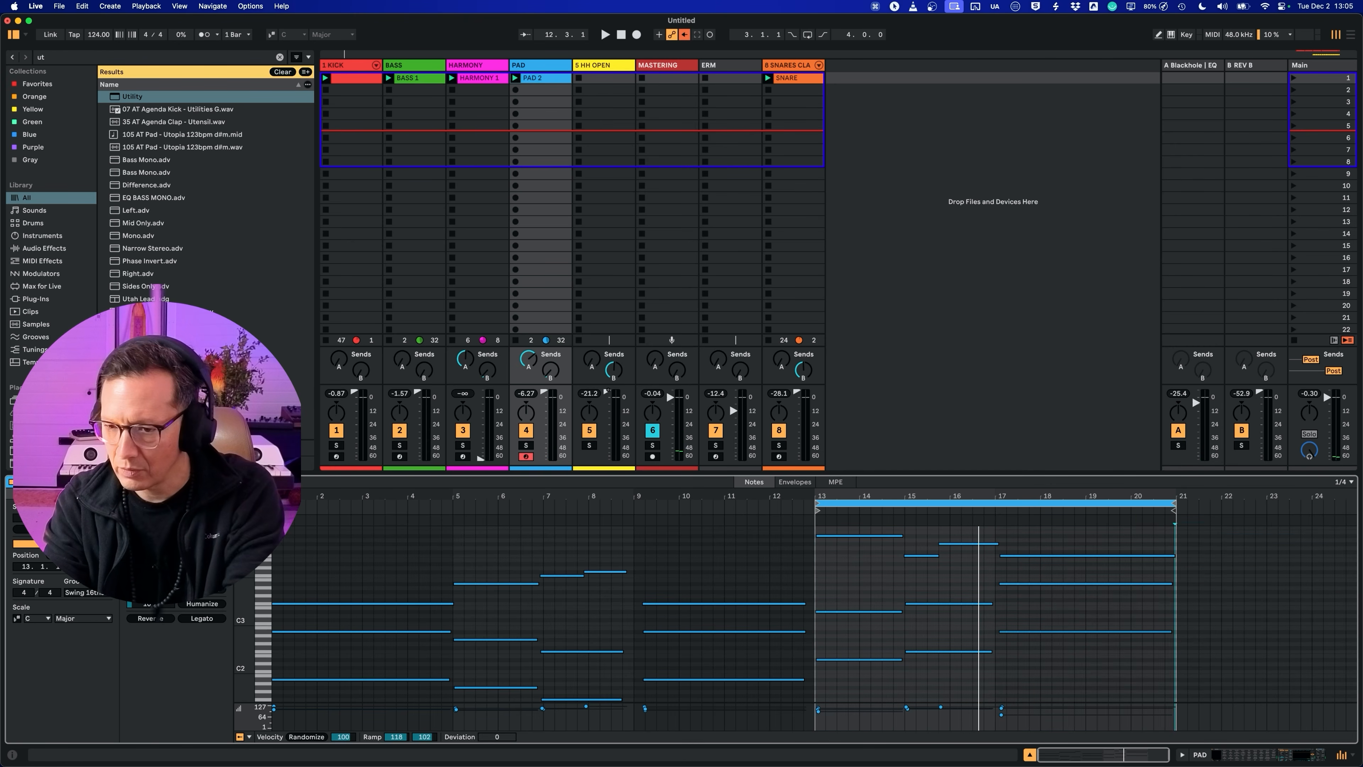
# Step: Copy the PAD 2 clip's G#4 note to bar 19, shorten the F4 note at bar 17 to end there, and replay
pyautogui.press('space')
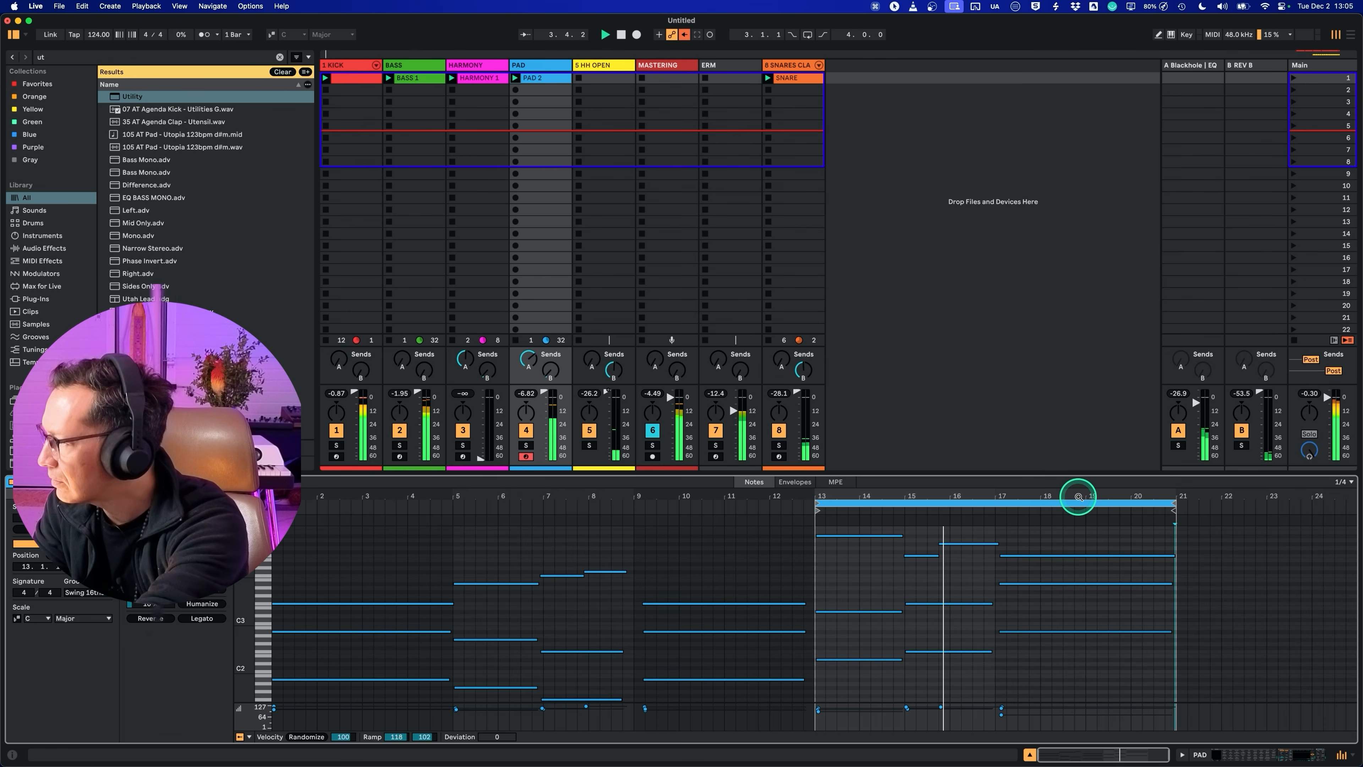
pyautogui.click(1079, 497)
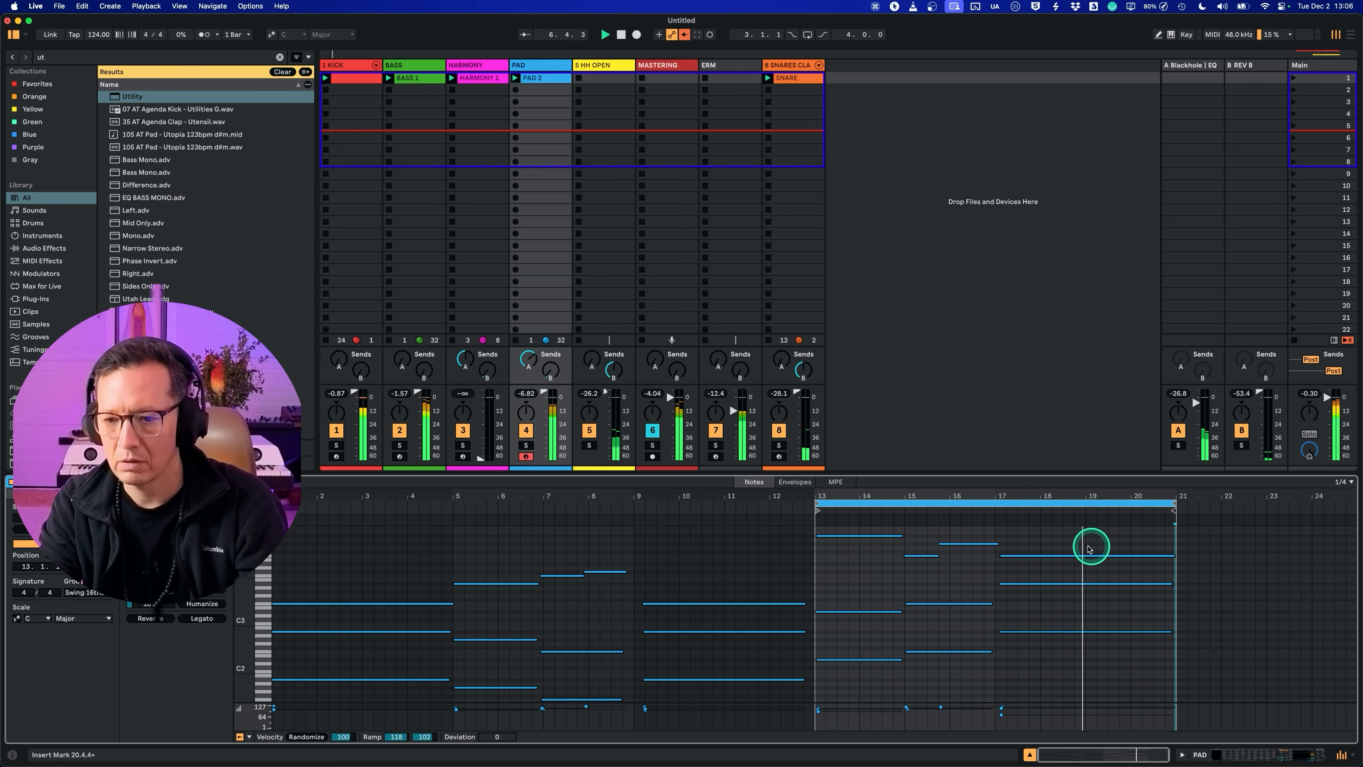
pyautogui.moveTo(982, 541); pyautogui.dragTo(1137, 545)
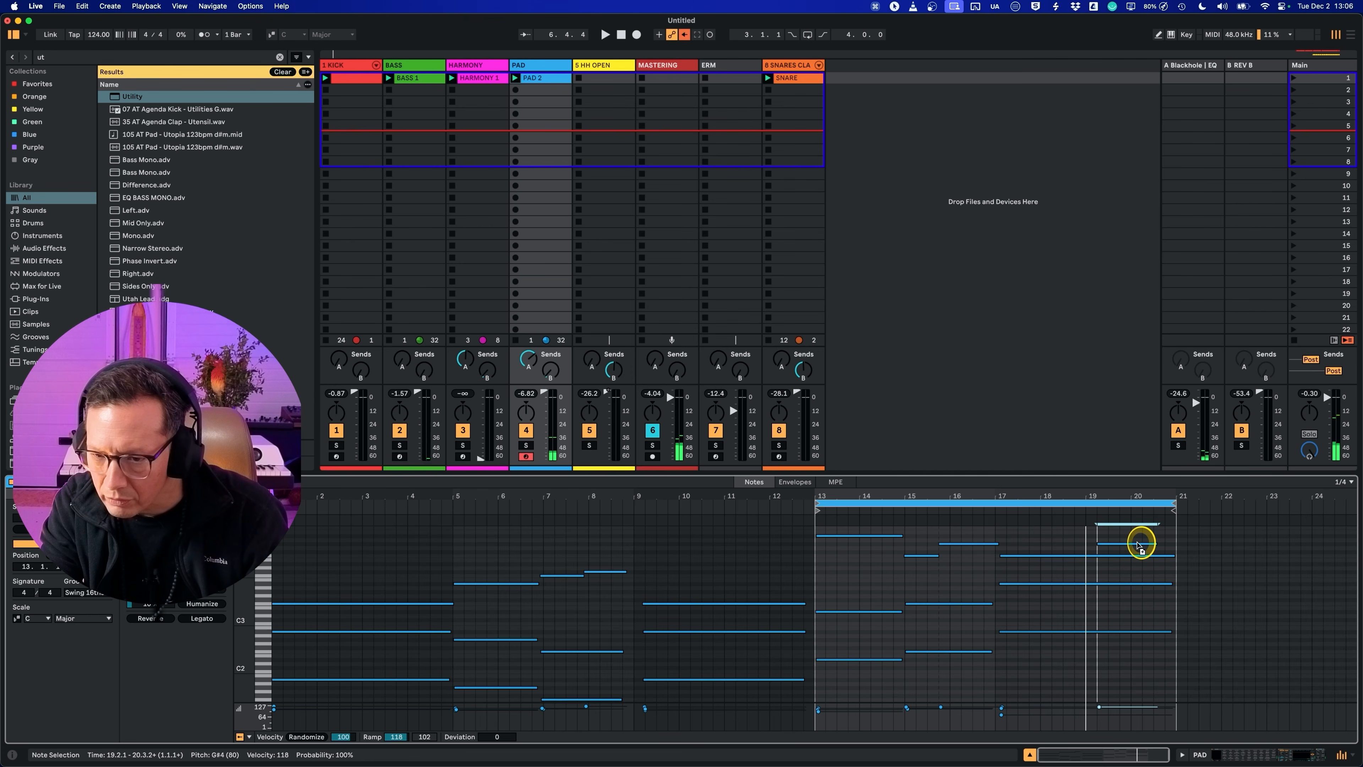
pyautogui.moveTo(1137, 544); pyautogui.dragTo(1081, 558)
pyautogui.press('space')
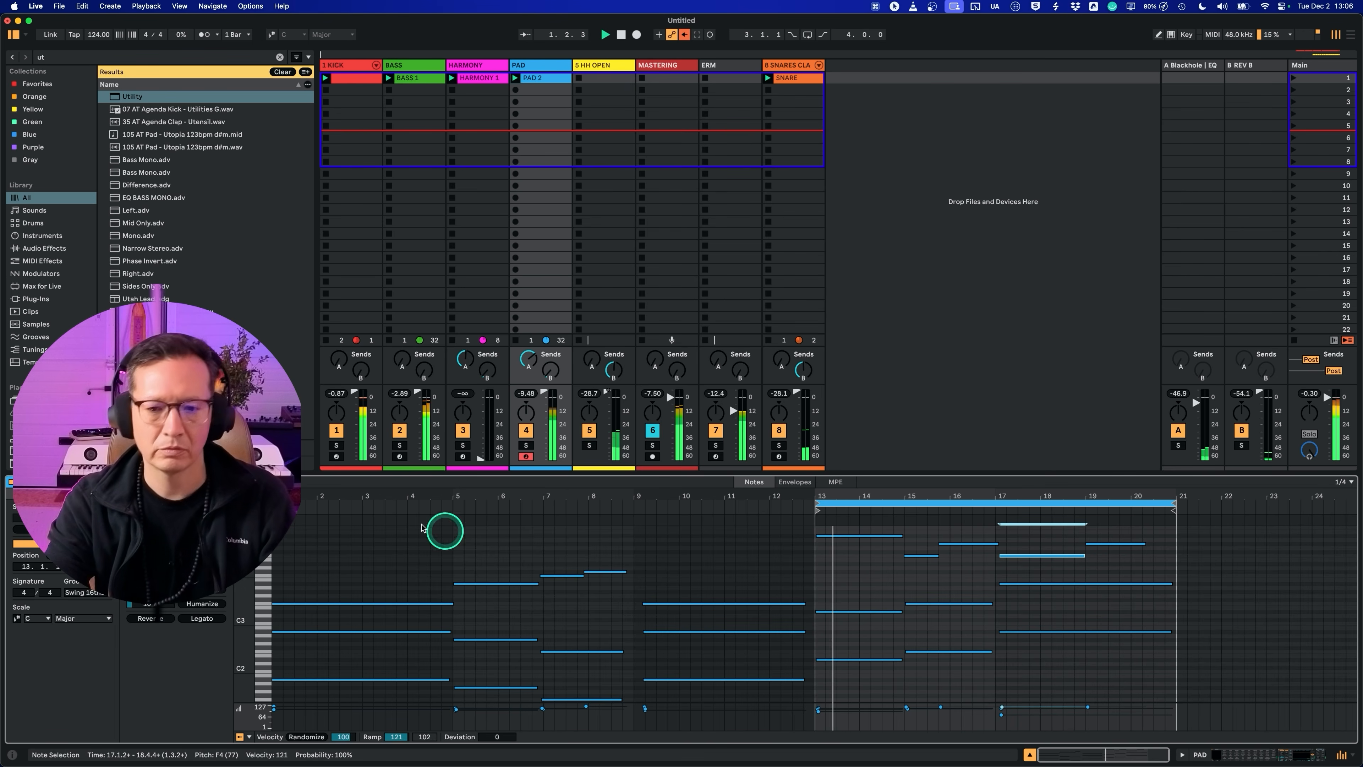
# Step: Fold and enlarge the PAD 2 note editor, and extend the last G#4 note to bar 21
pyautogui.click(245, 520)
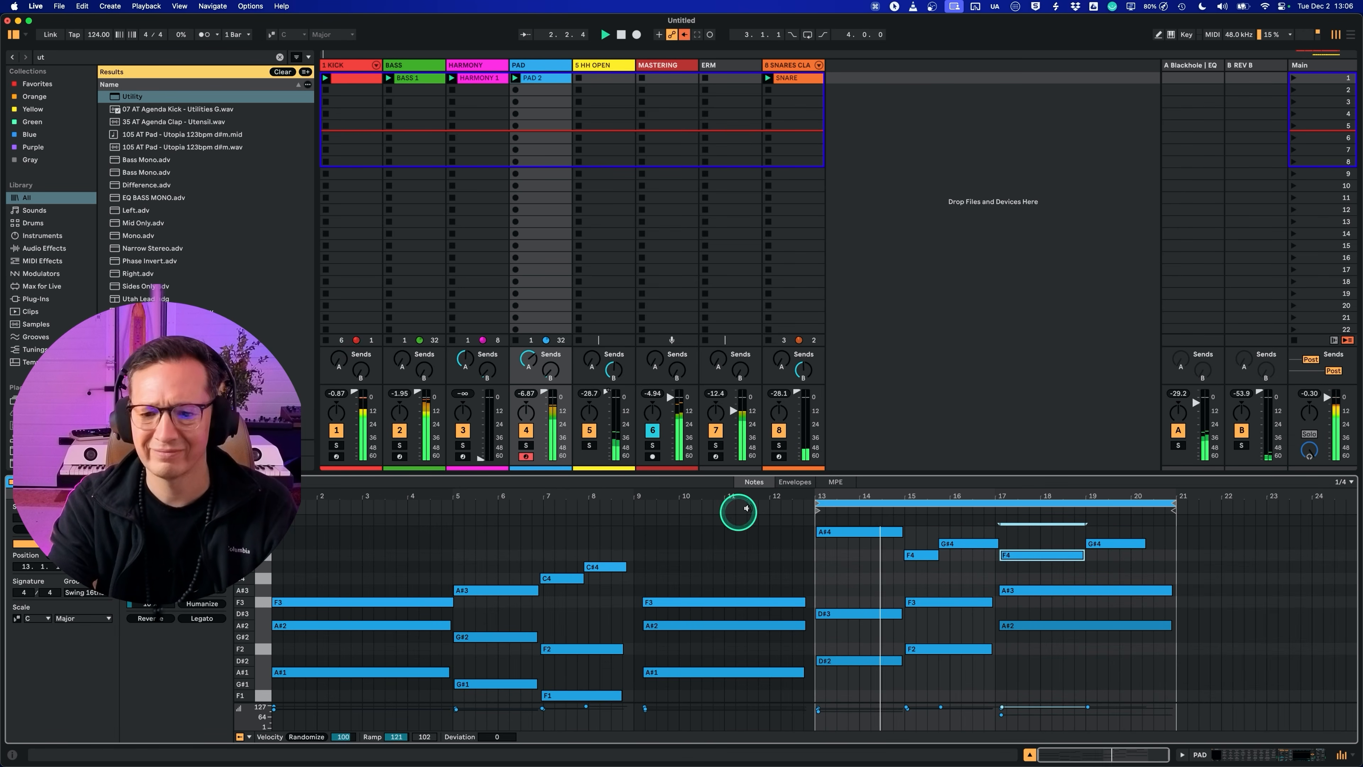
pyautogui.moveTo(736, 472); pyautogui.dragTo(700, 328)
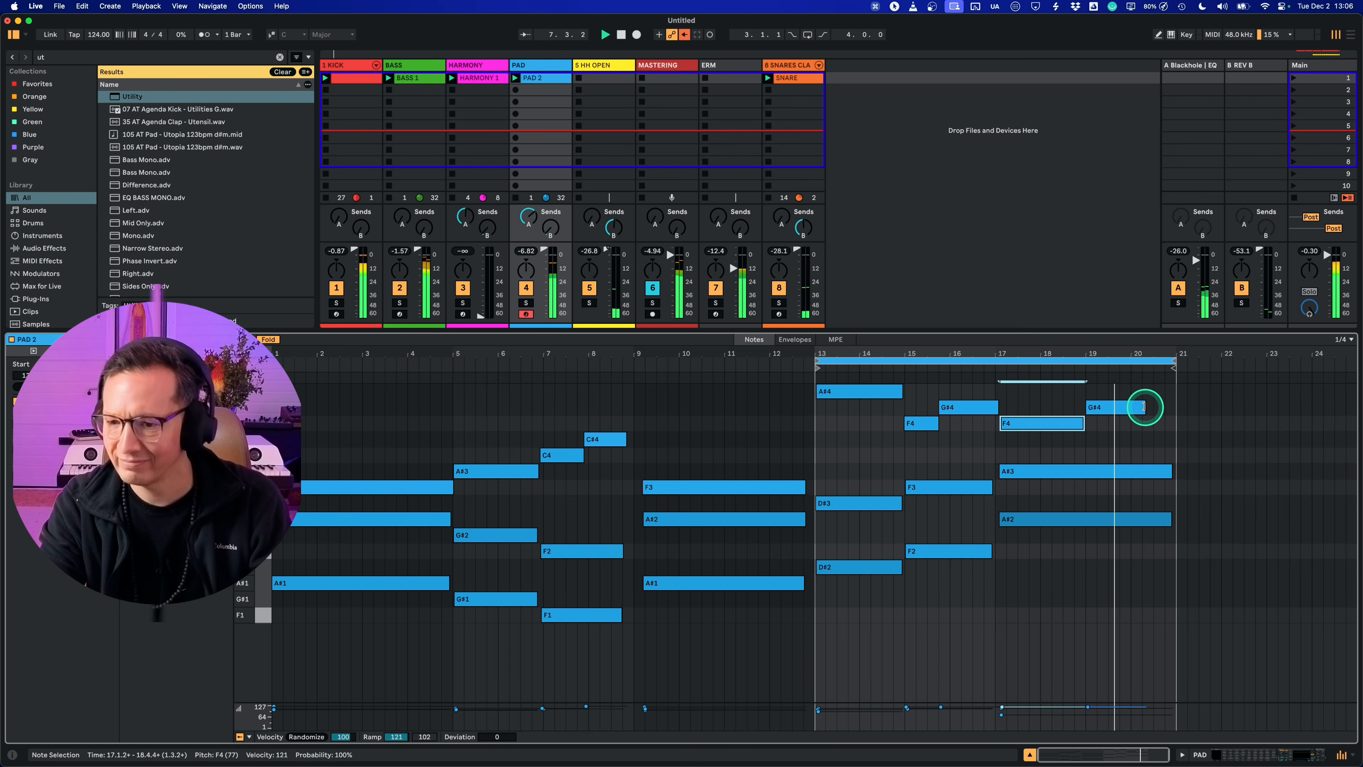
pyautogui.moveTo(1144, 407); pyautogui.dragTo(1173, 406)
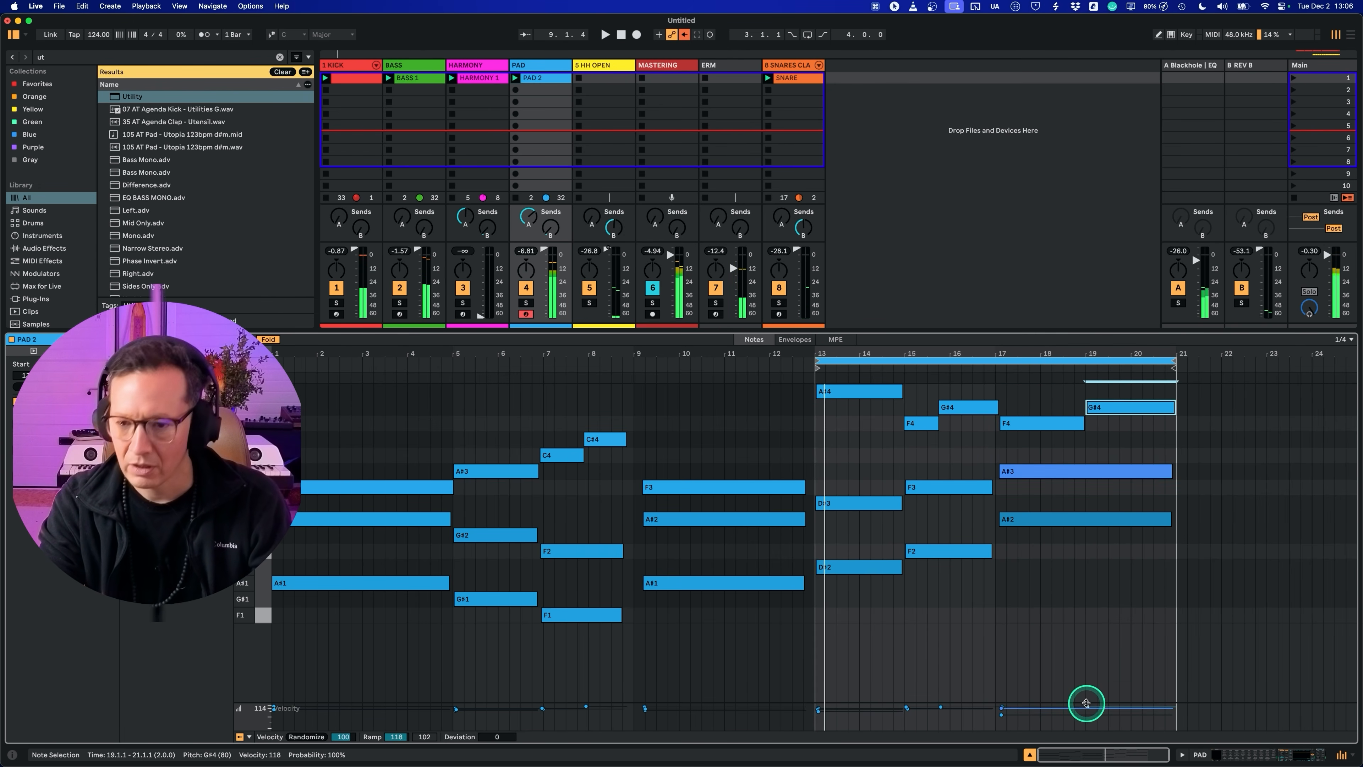
# Step: Hide the mixer's sends and clear the browser search
pyautogui.press('super+alt+s')
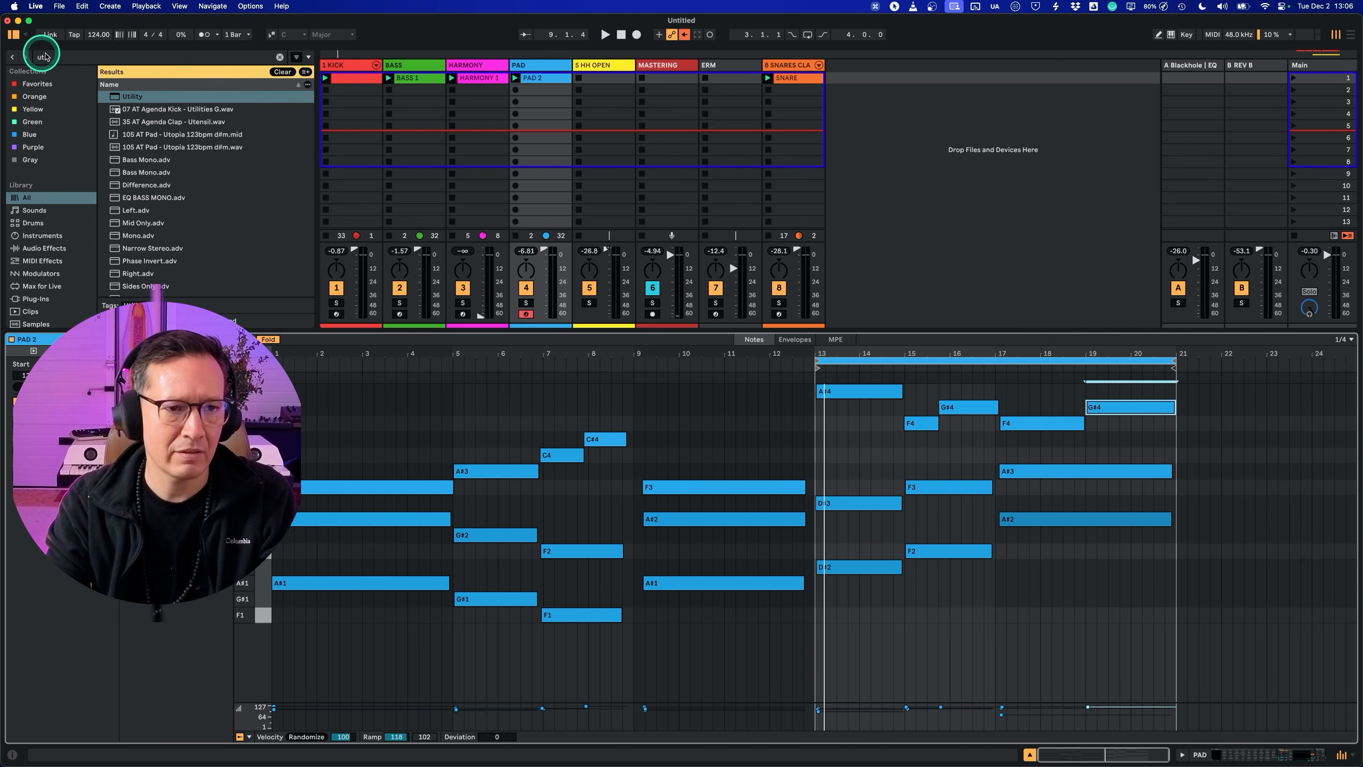
pyautogui.click(280, 56)
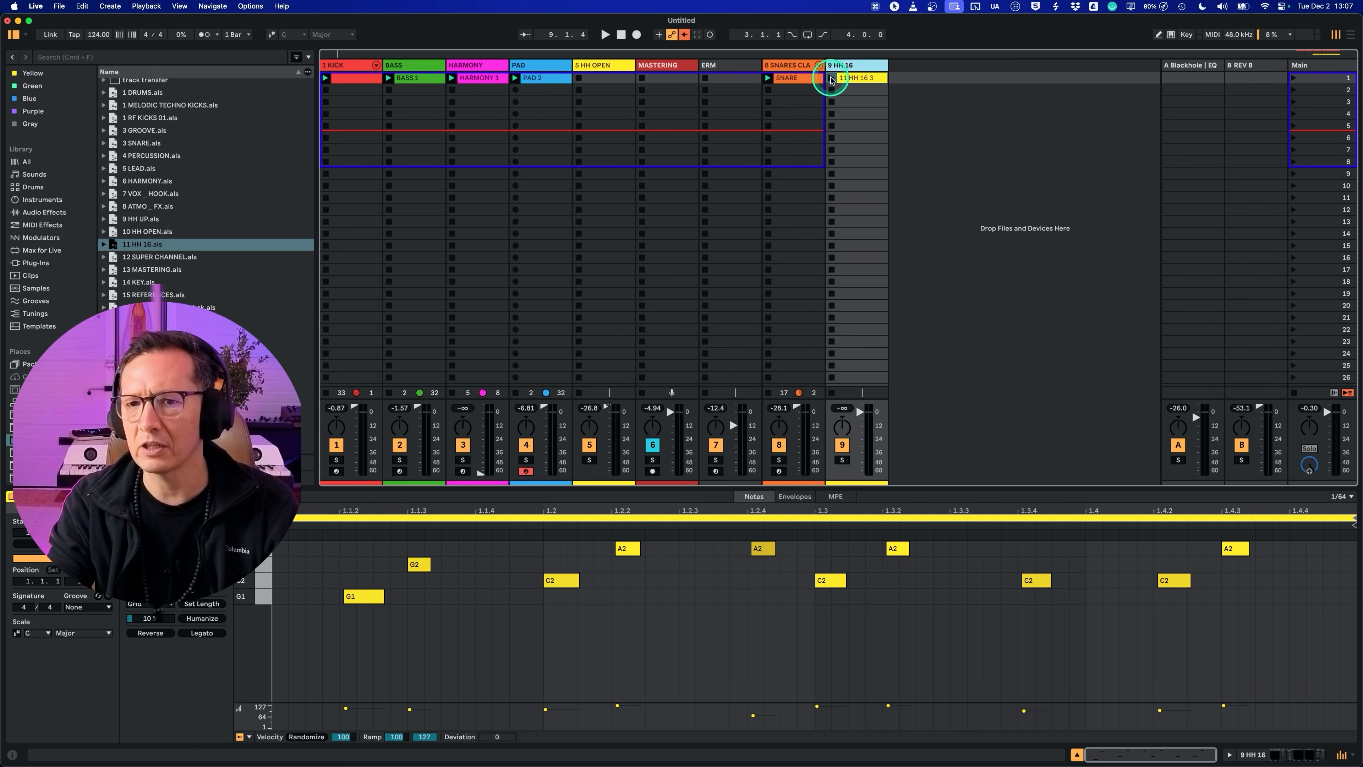
# Step: Add the 11 HH 16 set as a new track beside the snares and route its audio to MASTERING
pyautogui.click(857, 65)
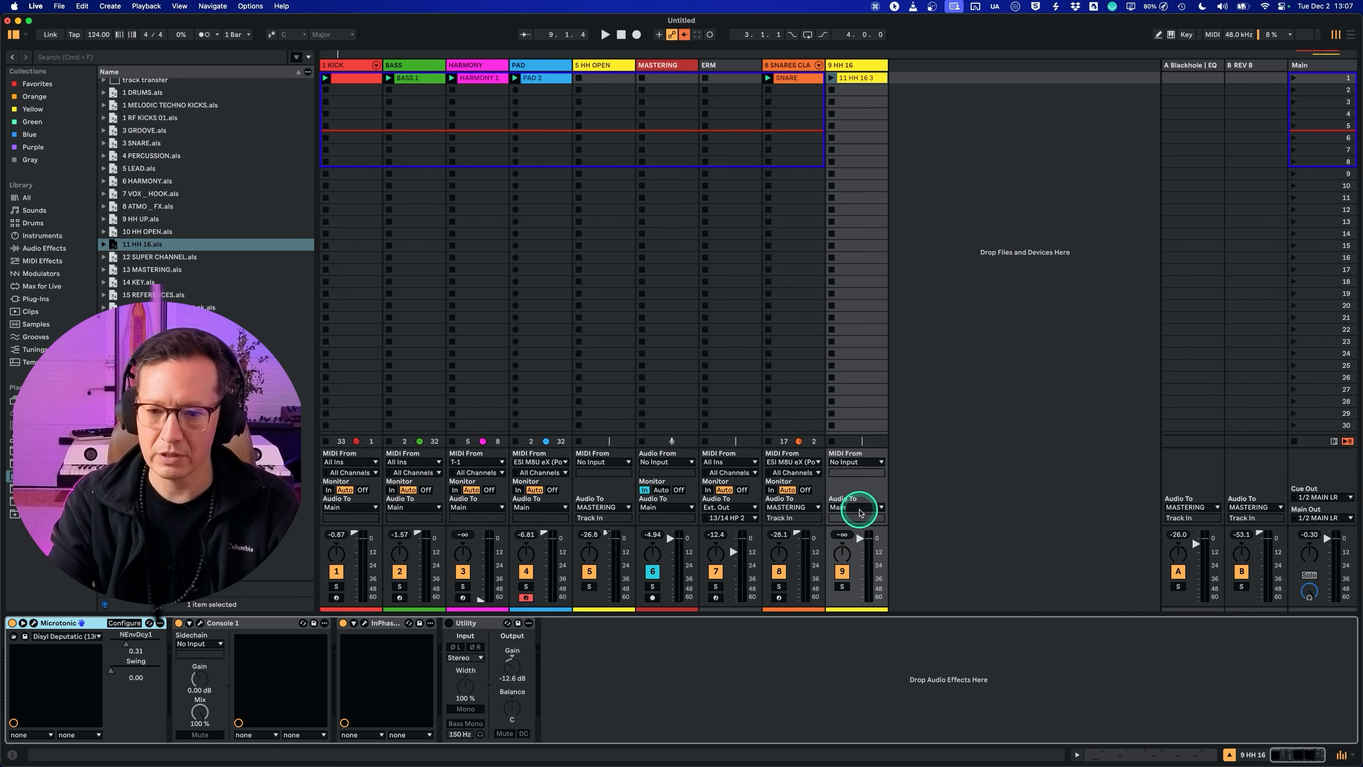
pyautogui.press('super+alt+i')
pyautogui.click(859, 506)
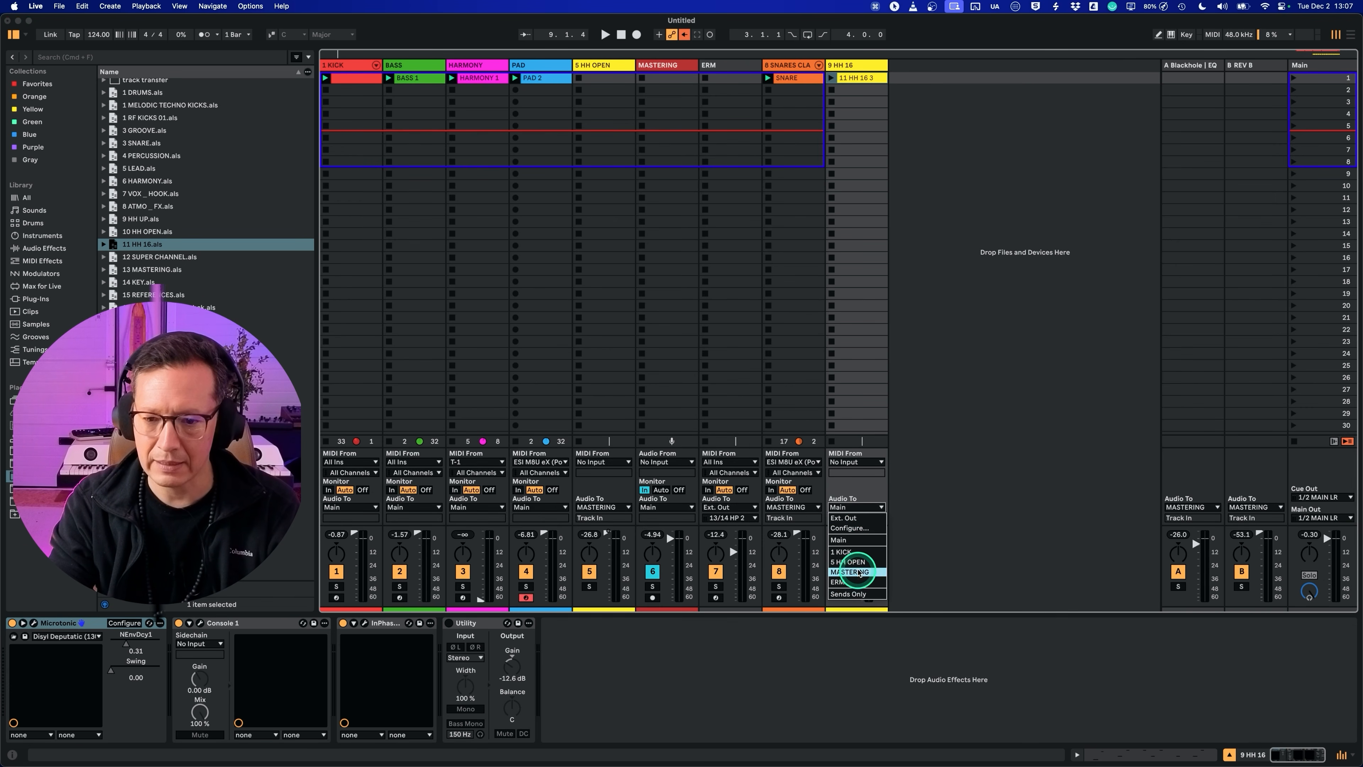
pyautogui.click(850, 571)
# Step: Lower the HH 16 track's Utility gain to -19.6 dB during playback and MIDI-map its Microtonic NEnvDcy1 parameter to CC 54
pyautogui.press('space')
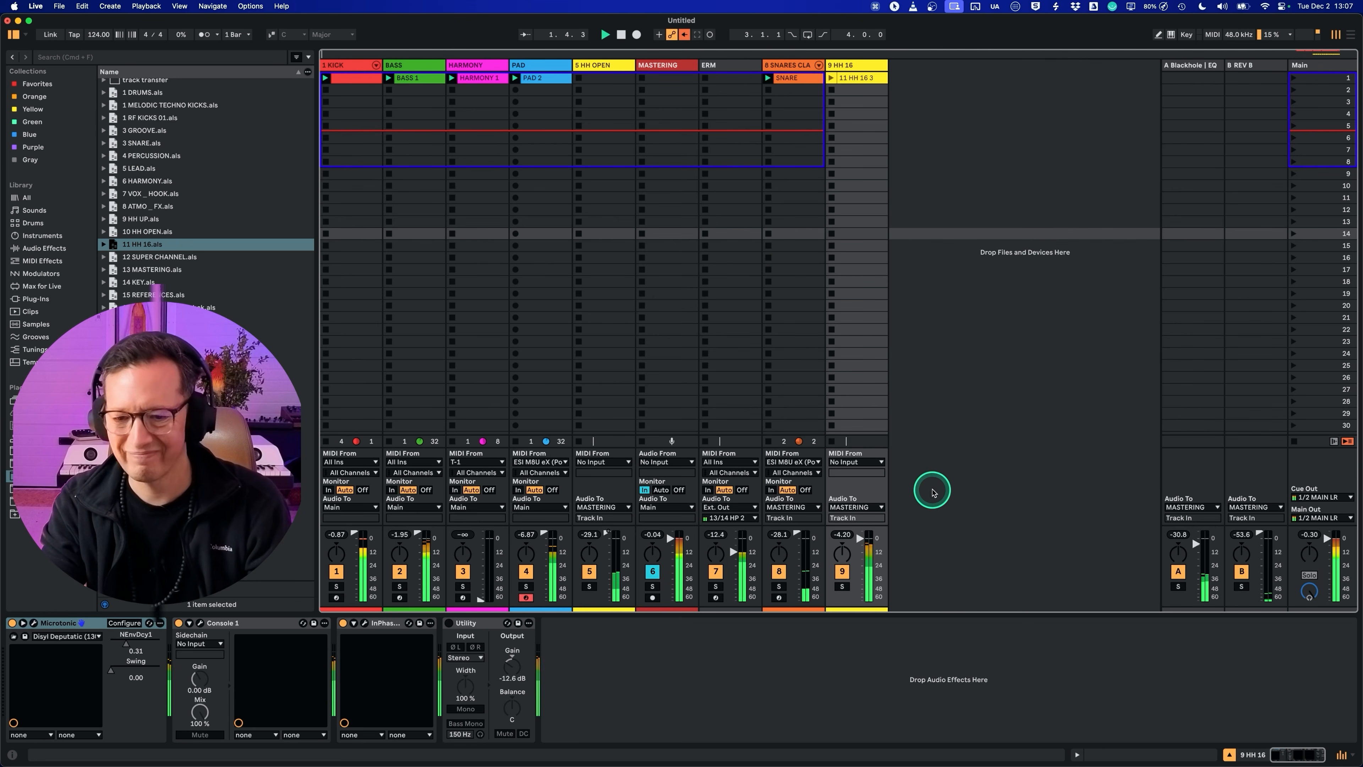
pyautogui.moveTo(510, 666); pyautogui.dragTo(507, 674)
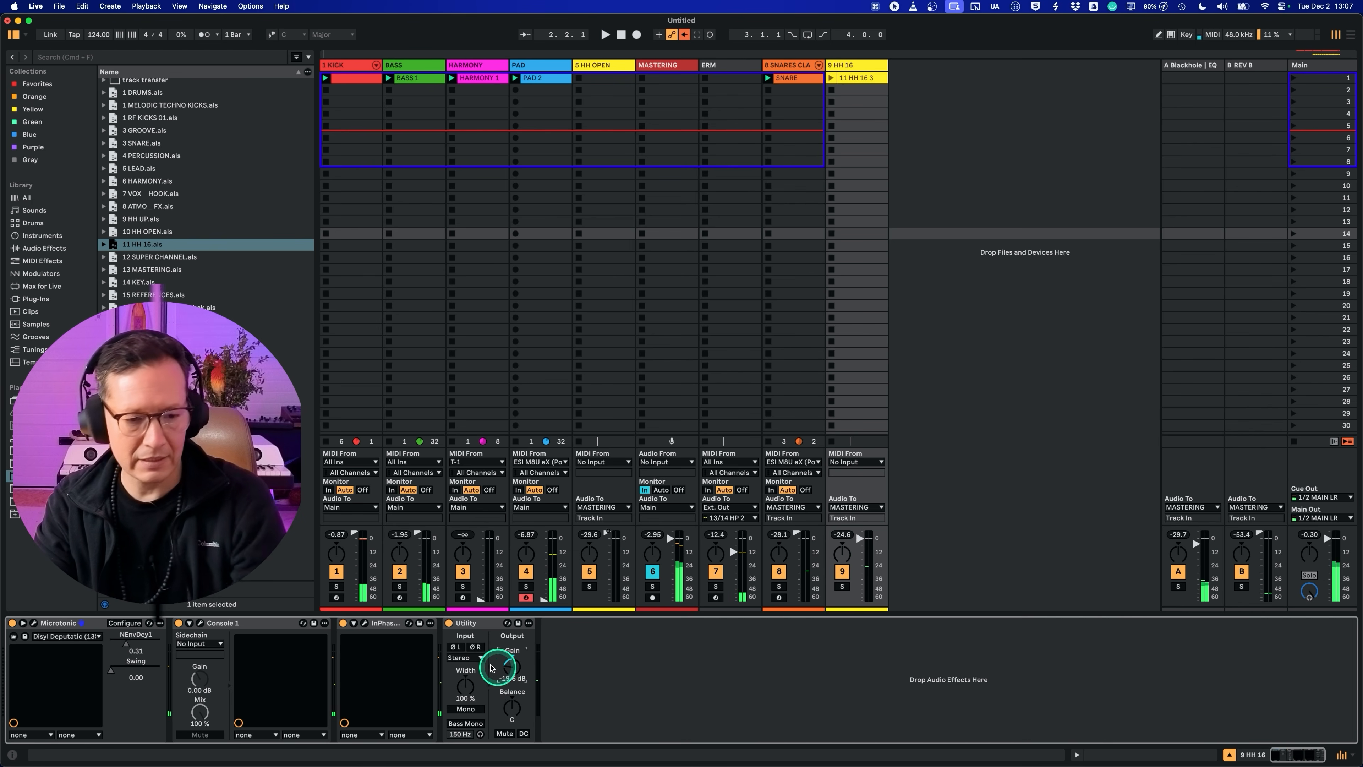
pyautogui.click(127, 646)
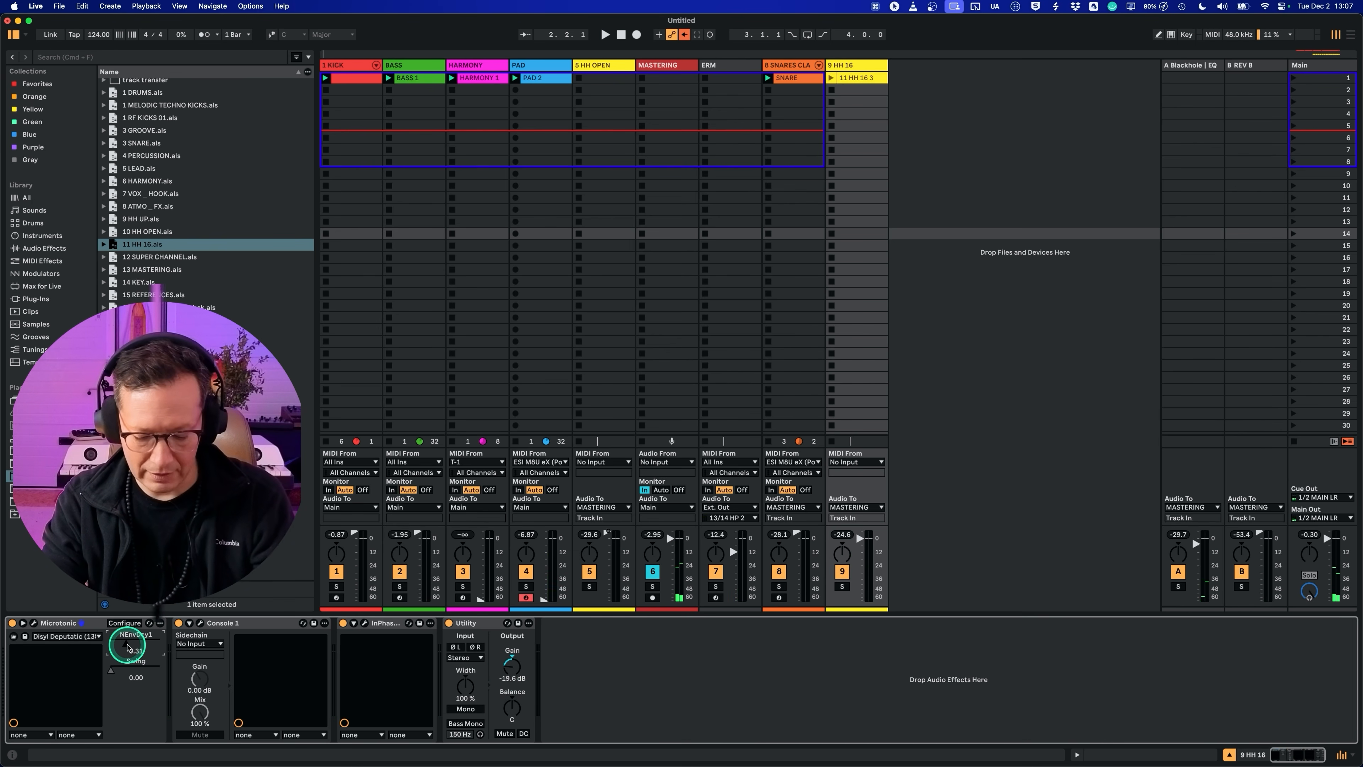
pyautogui.press('super+m')
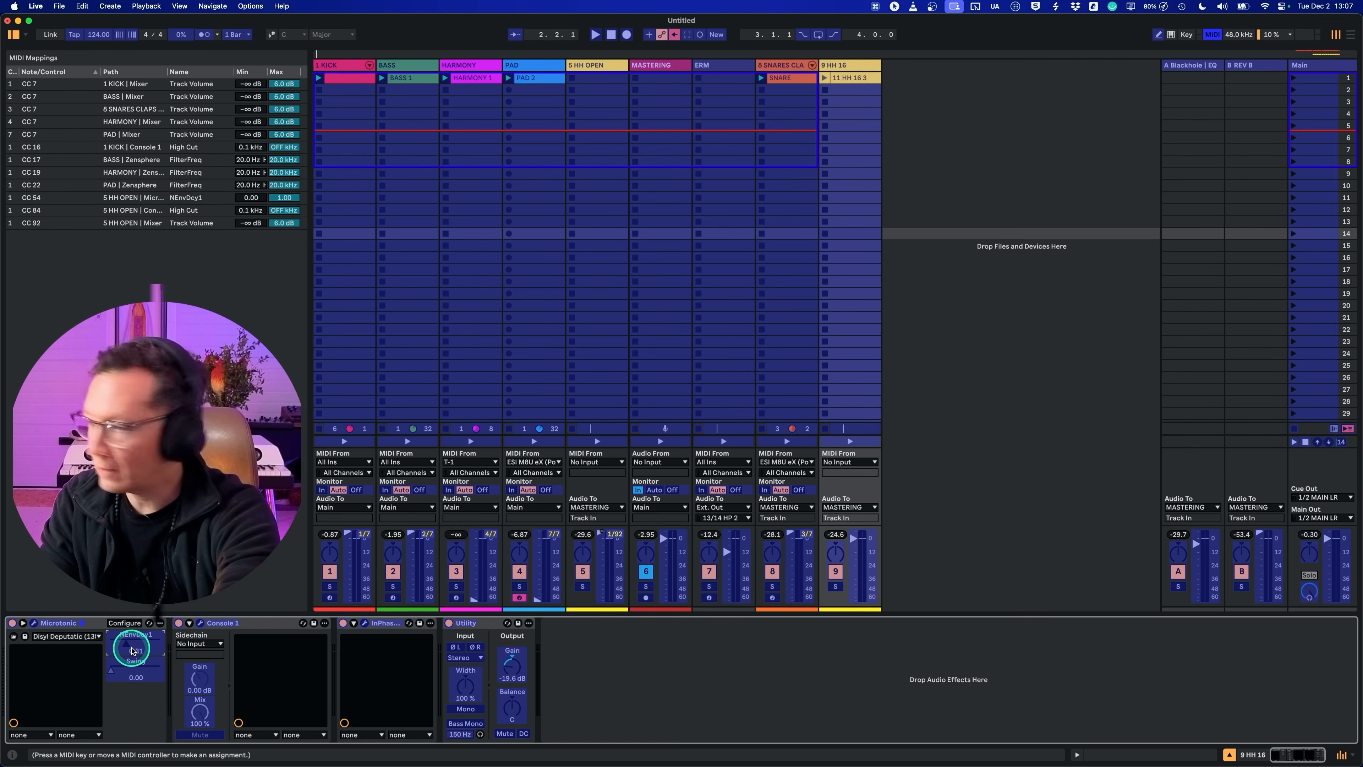
pyautogui.press('super+m')
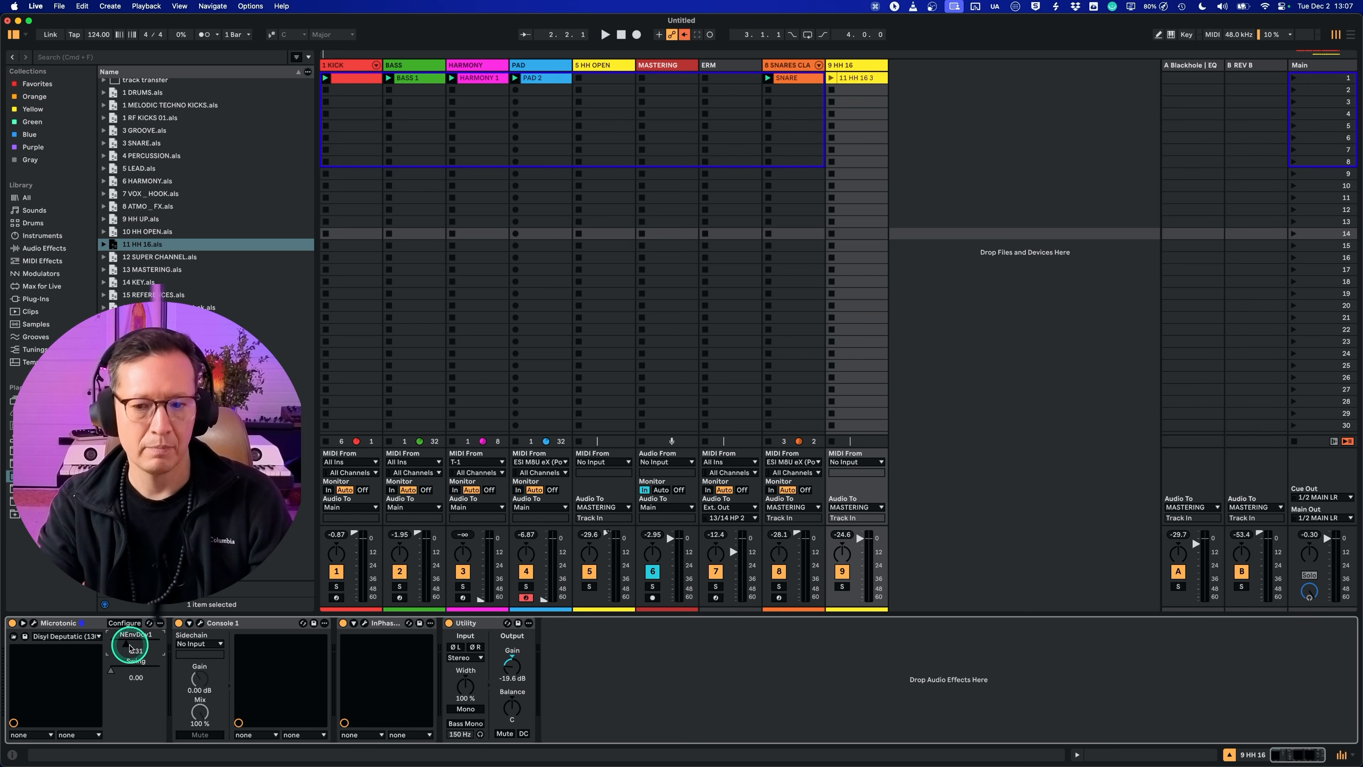
# Step: Replay the groove, shortening the HH 16 noise decay to 57 ms and lowering its Utility gain to -23.8 dB
pyautogui.press('space')
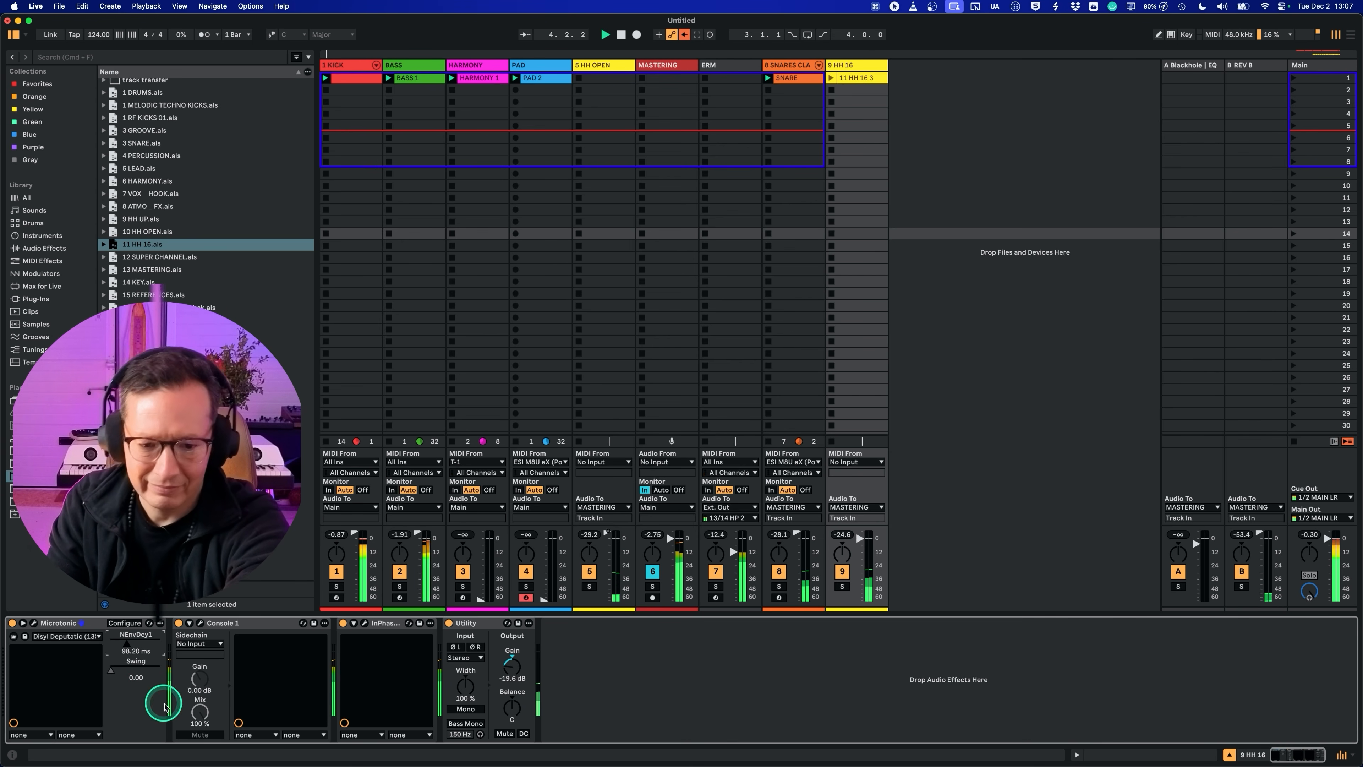
pyautogui.moveTo(509, 665); pyautogui.dragTo(510, 669)
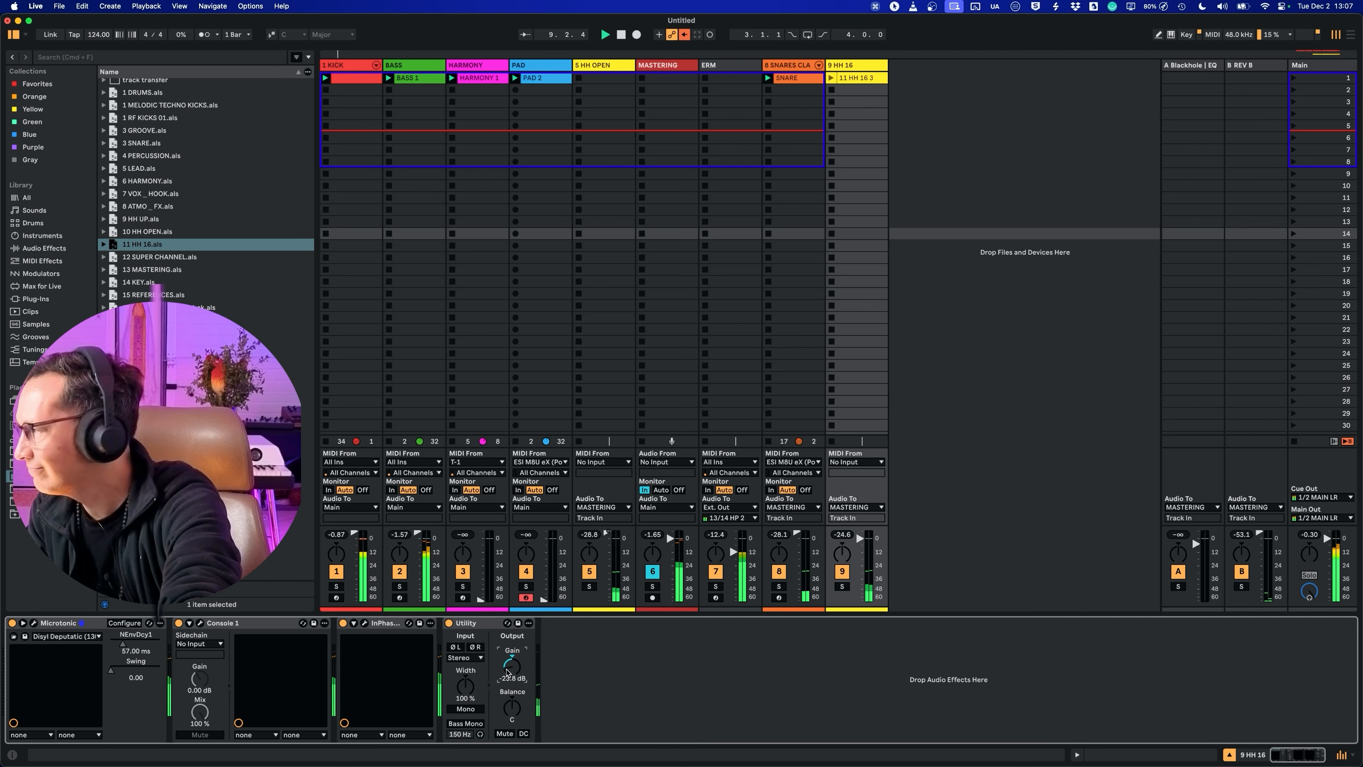
pyautogui.click(840, 396)
pyautogui.click(939, 318)
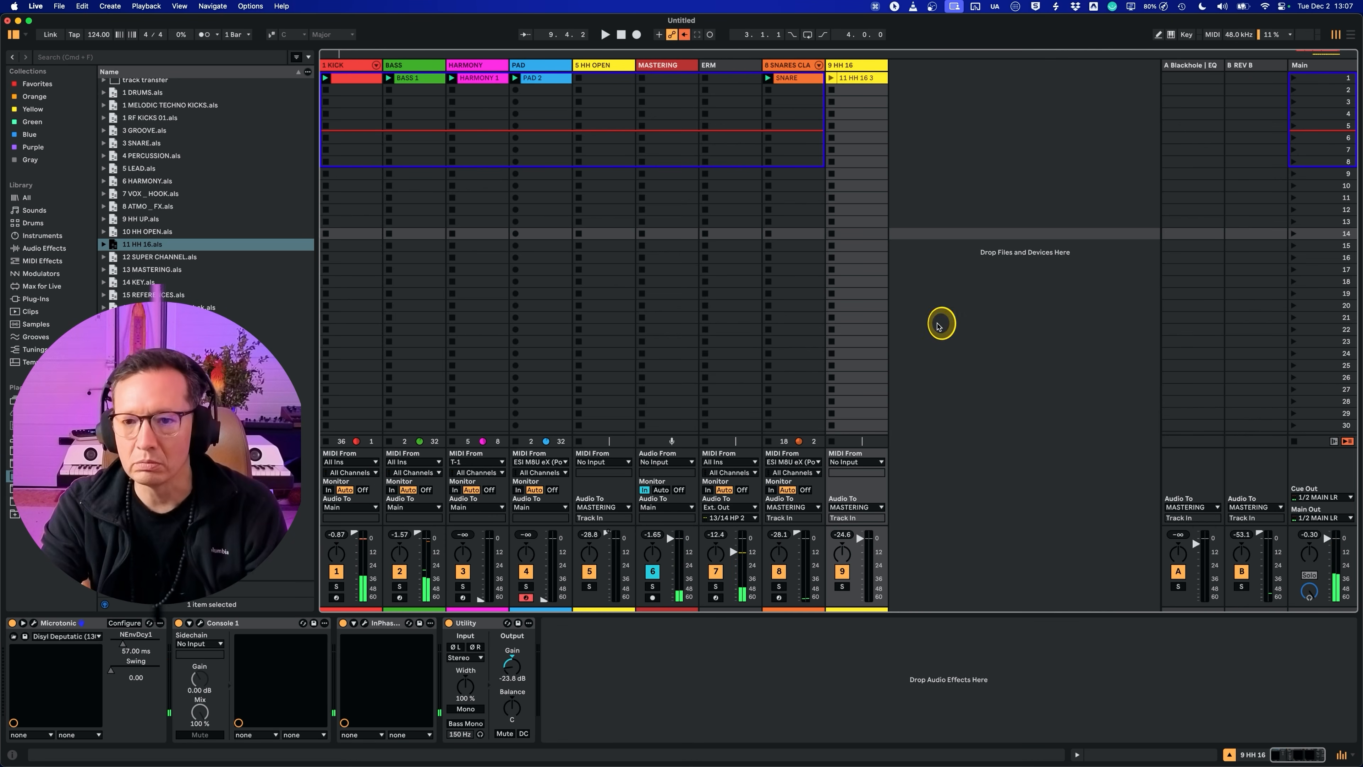
# Step: Duplicate the MASTERING track and return to the start of the original track's device chain
pyautogui.click(653, 71)
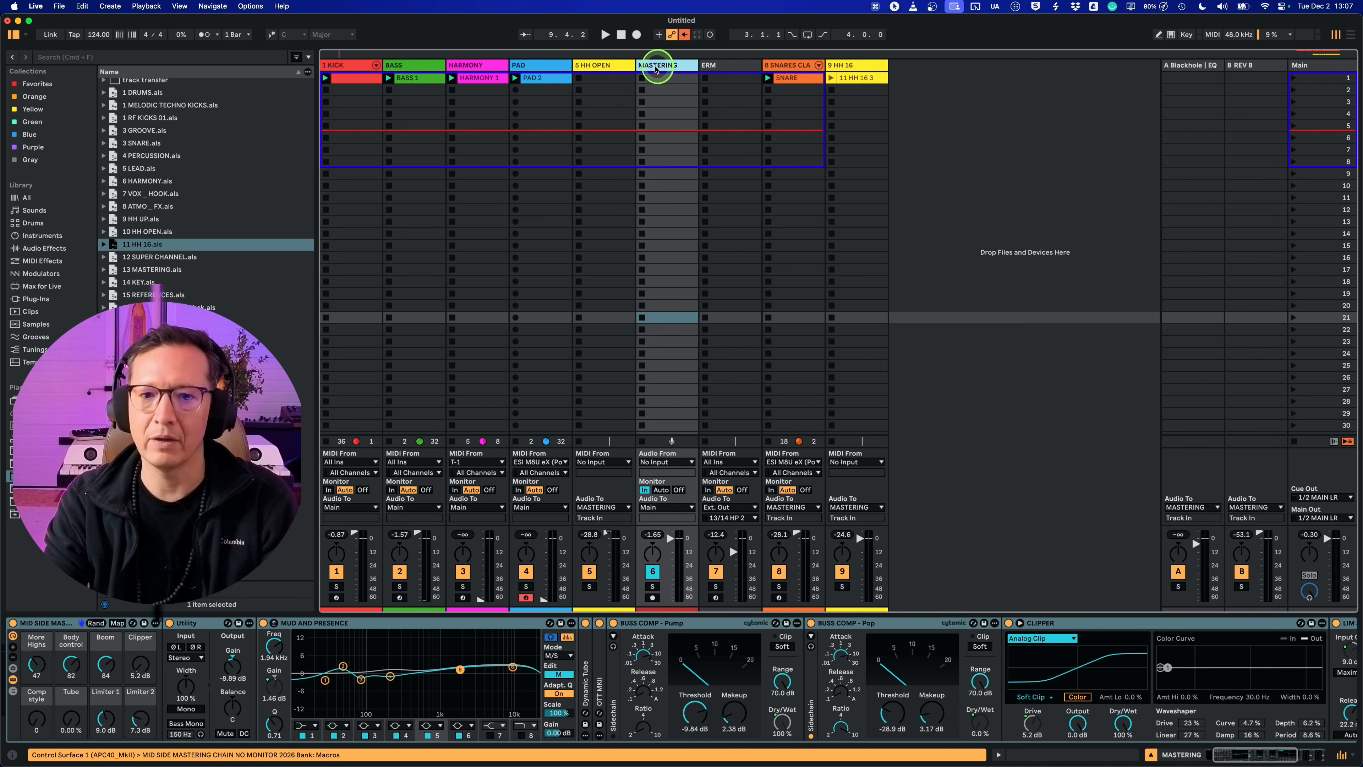
pyautogui.press('super+d')
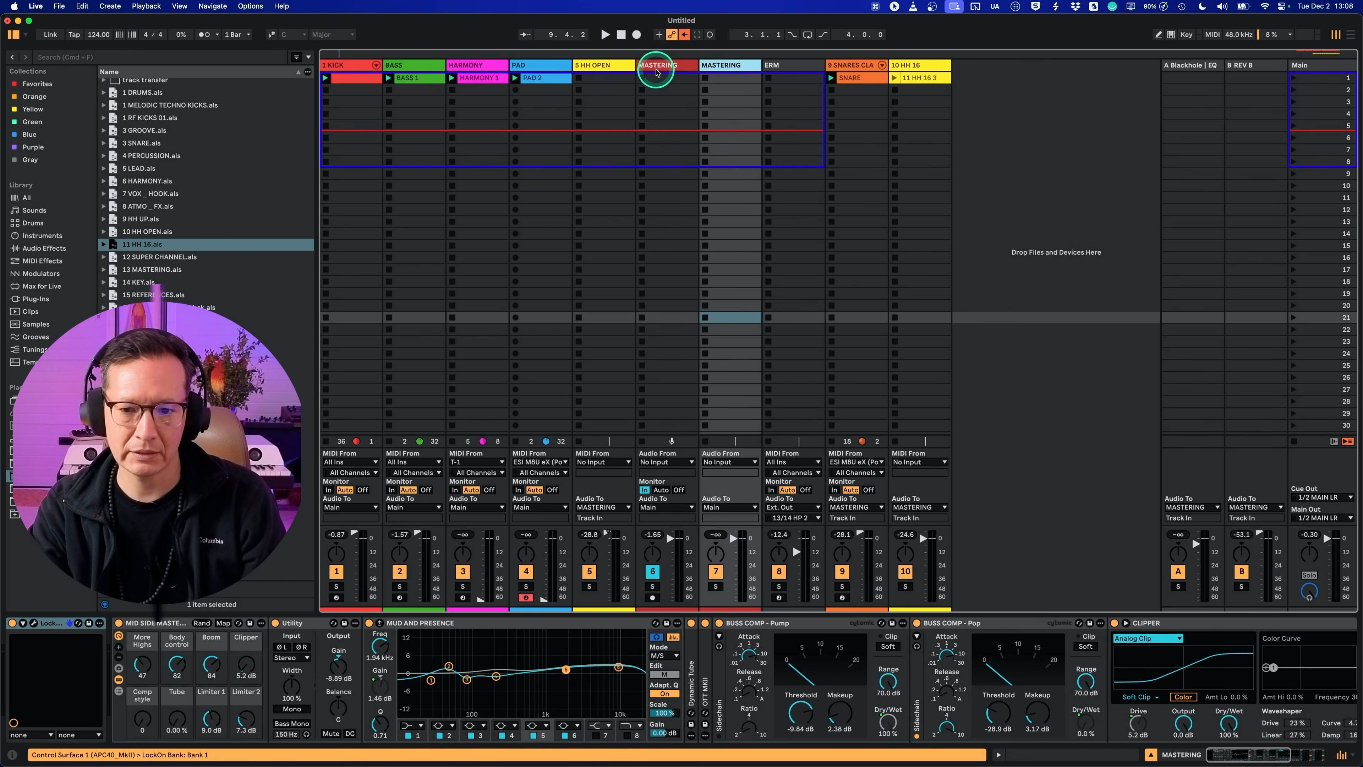
pyautogui.click(656, 72)
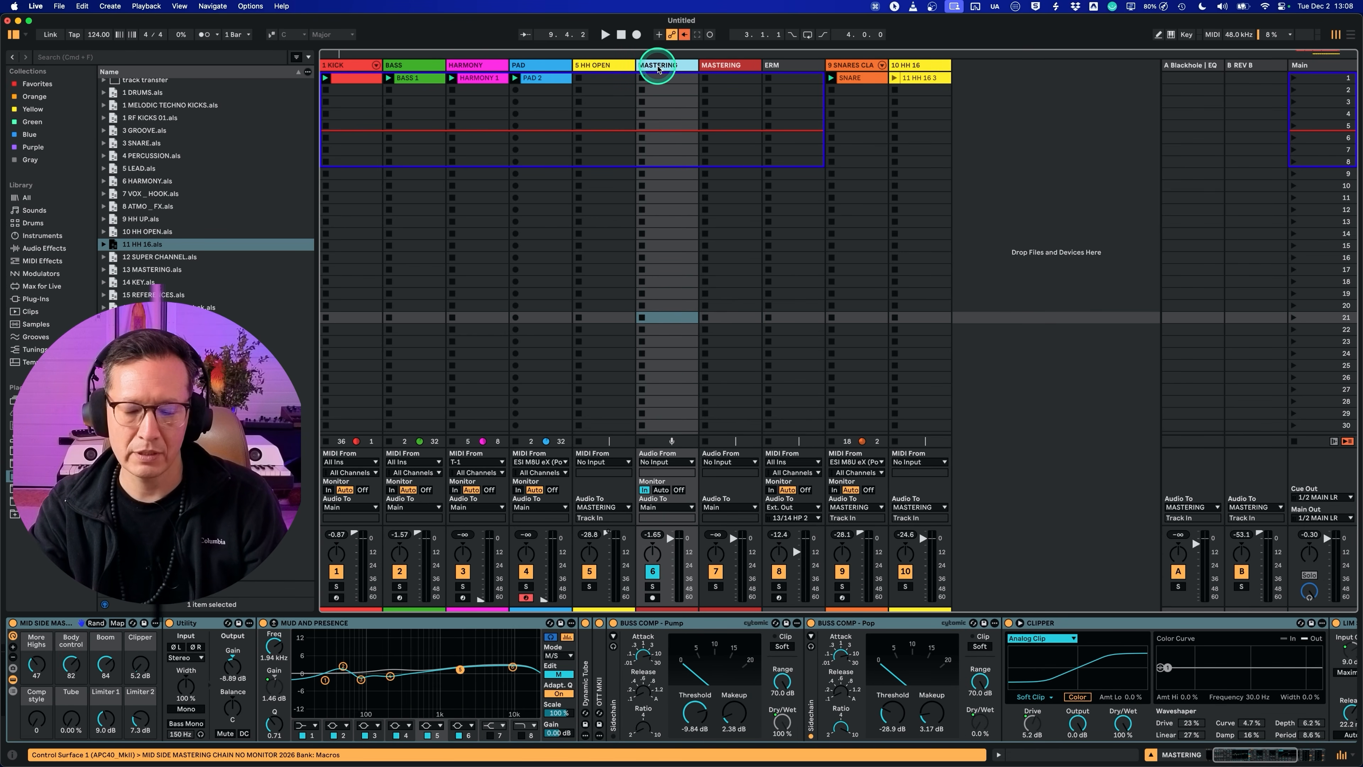
pyautogui.hscroll(-3, 605, 677)
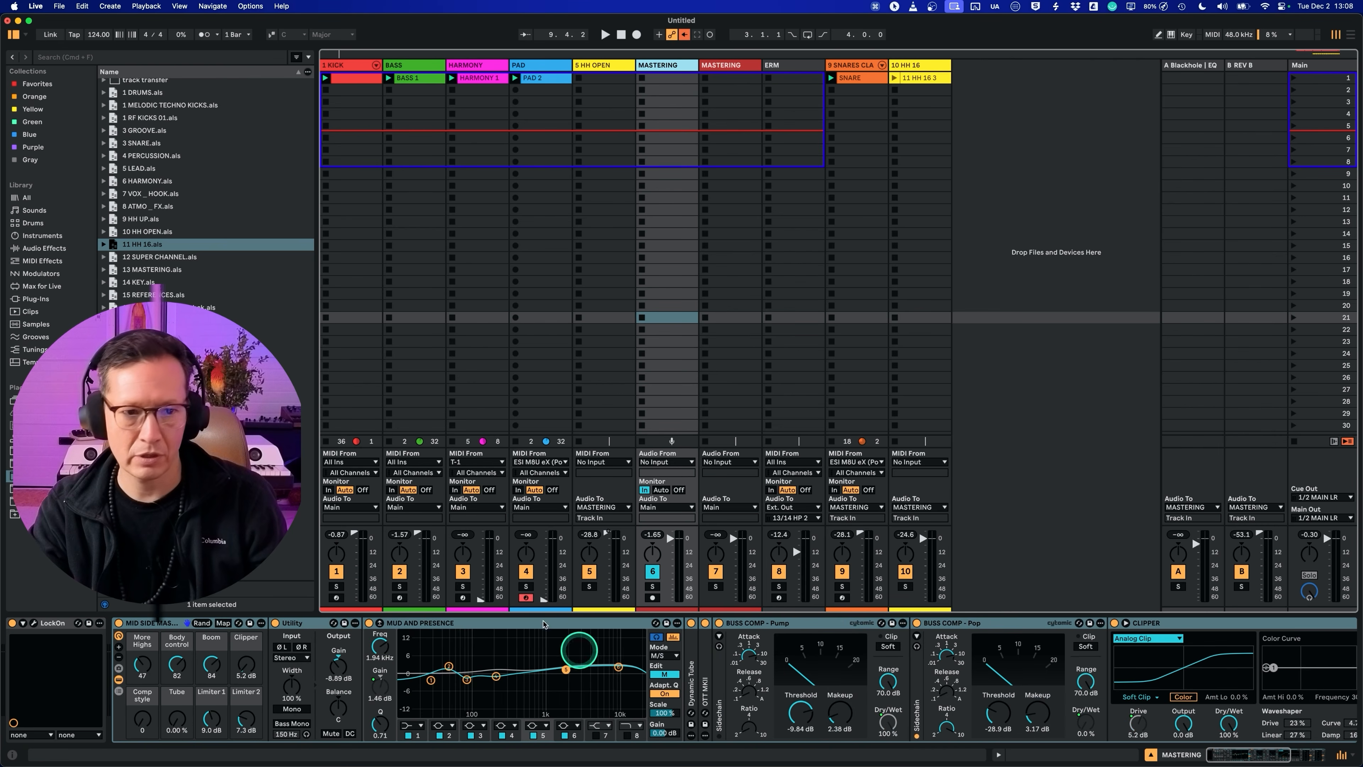
# Step: Import the SC track from EH ABLETON LIVE PROJECT V3 and move its effect chain onto the original MASTERING track
pyautogui.click(36, 463)
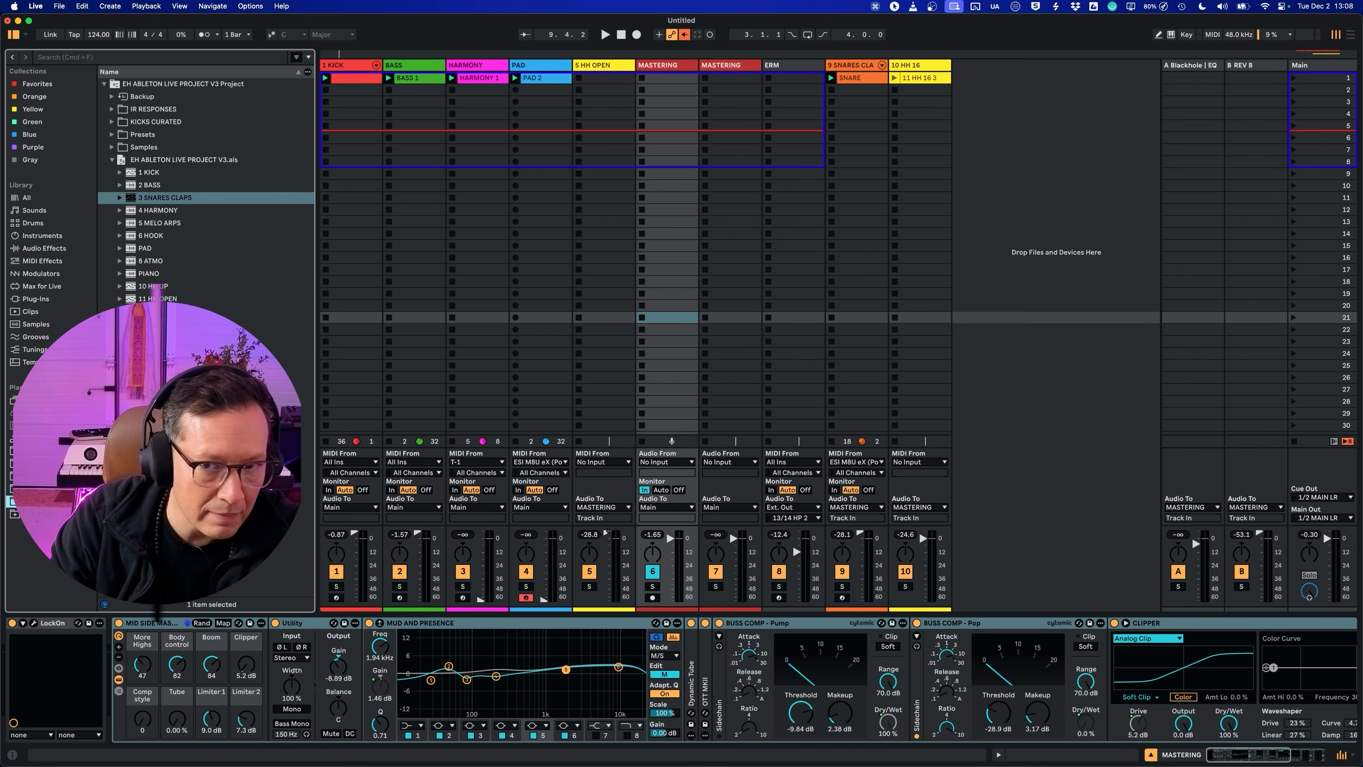
pyautogui.click(161, 413)
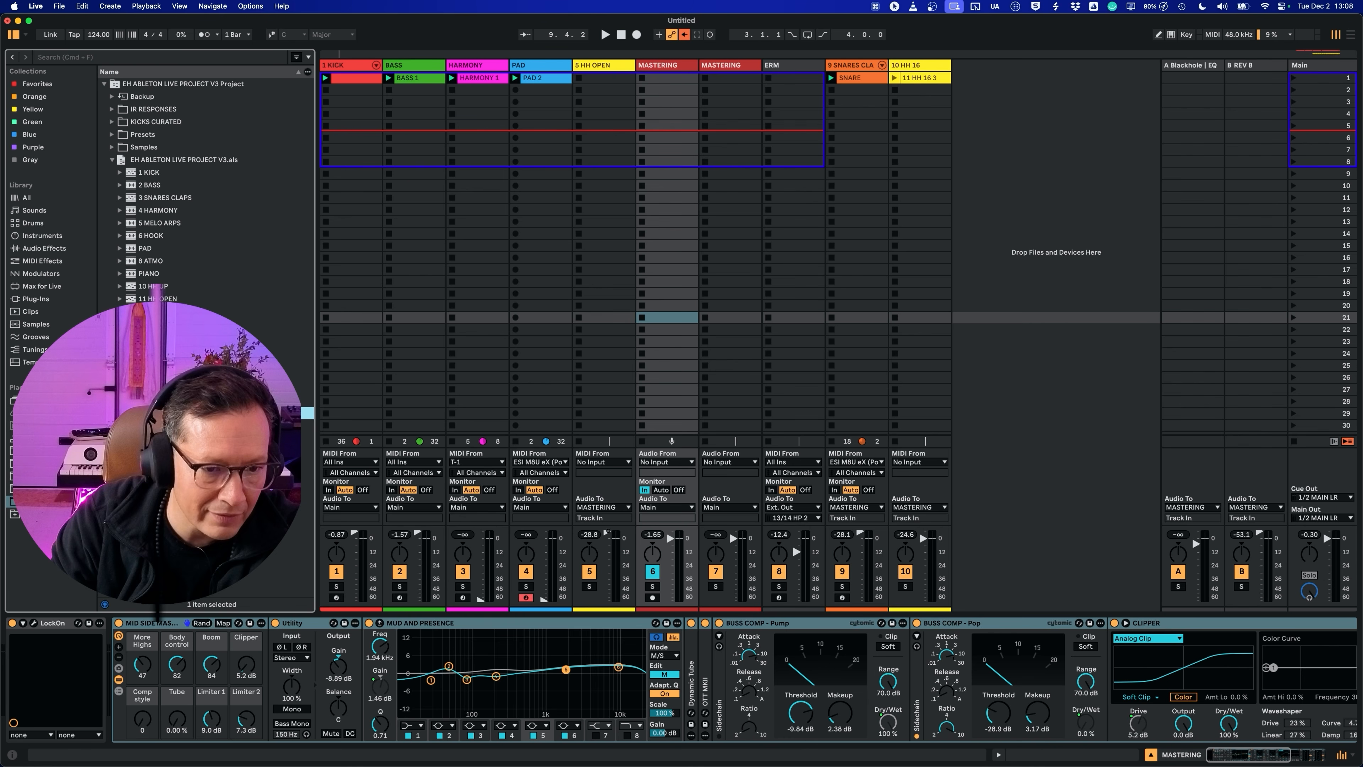
pyautogui.moveTo(162, 451); pyautogui.dragTo(655, 68)
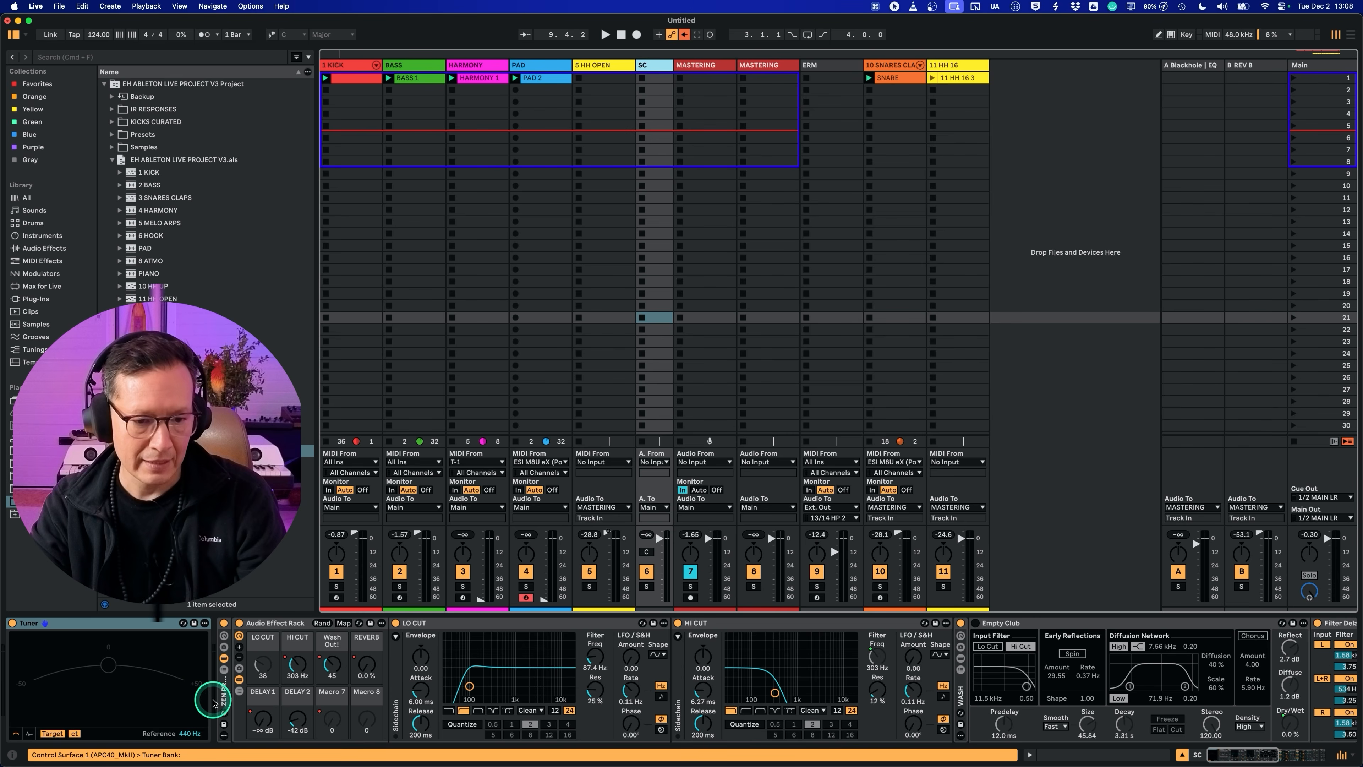
pyautogui.click(224, 691)
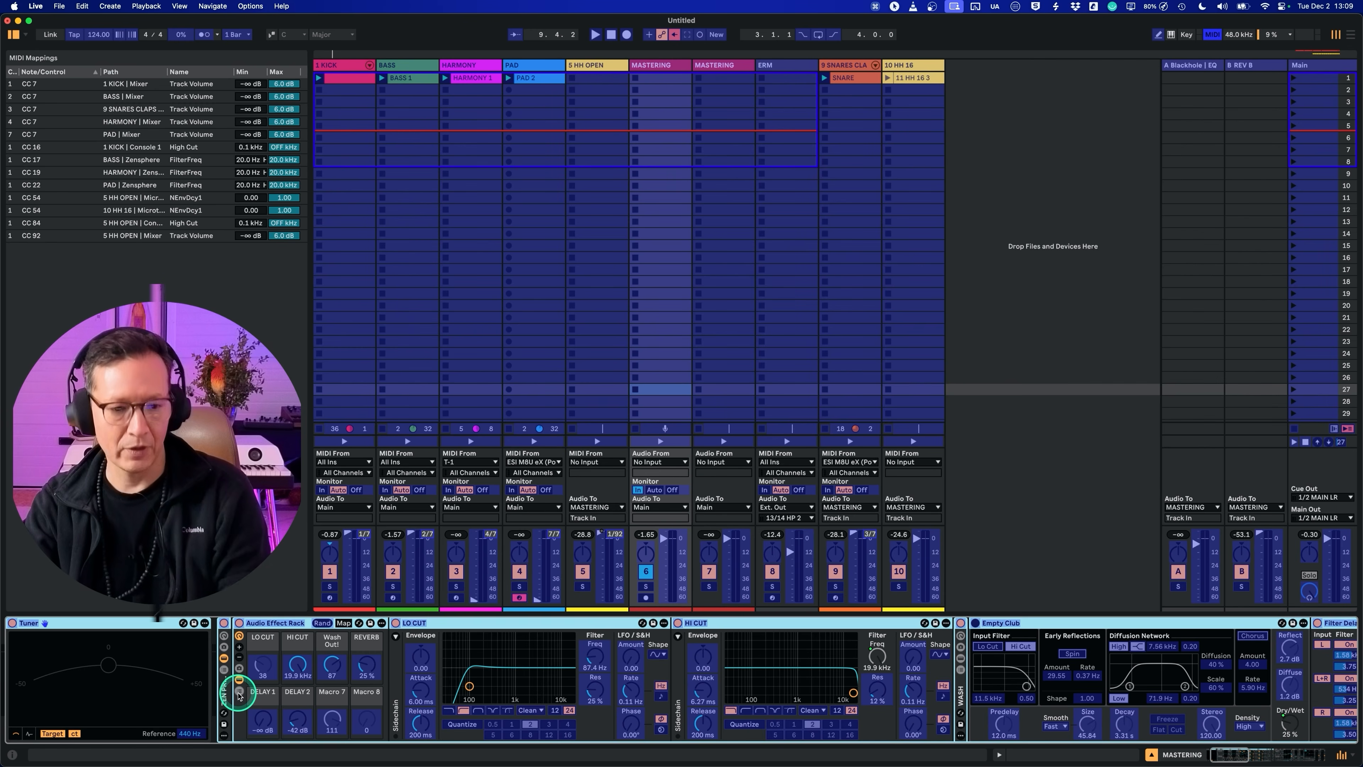
# Step: MIDI-map the effect rack's LO CUT macro to CC 48 and its HI CUT macro to CC 49
pyautogui.click(266, 665)
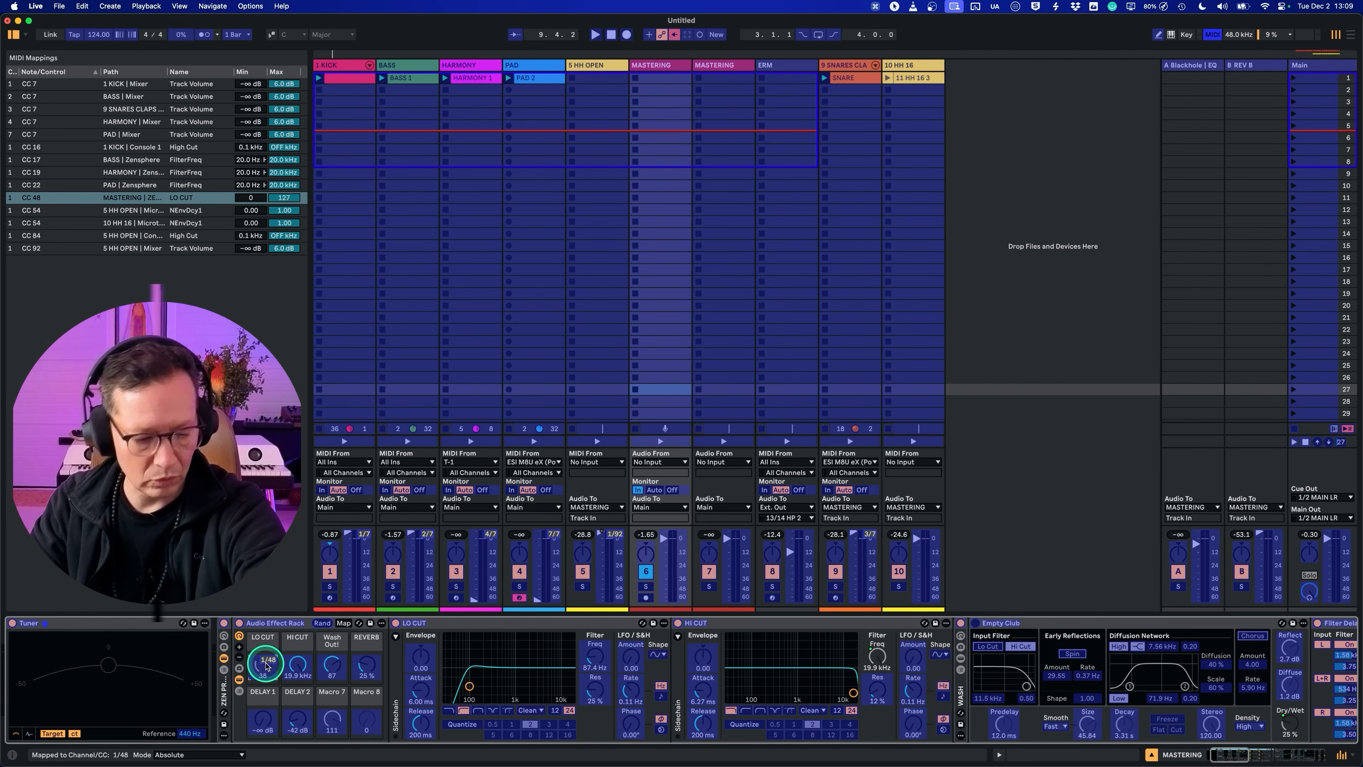
pyautogui.click(298, 665)
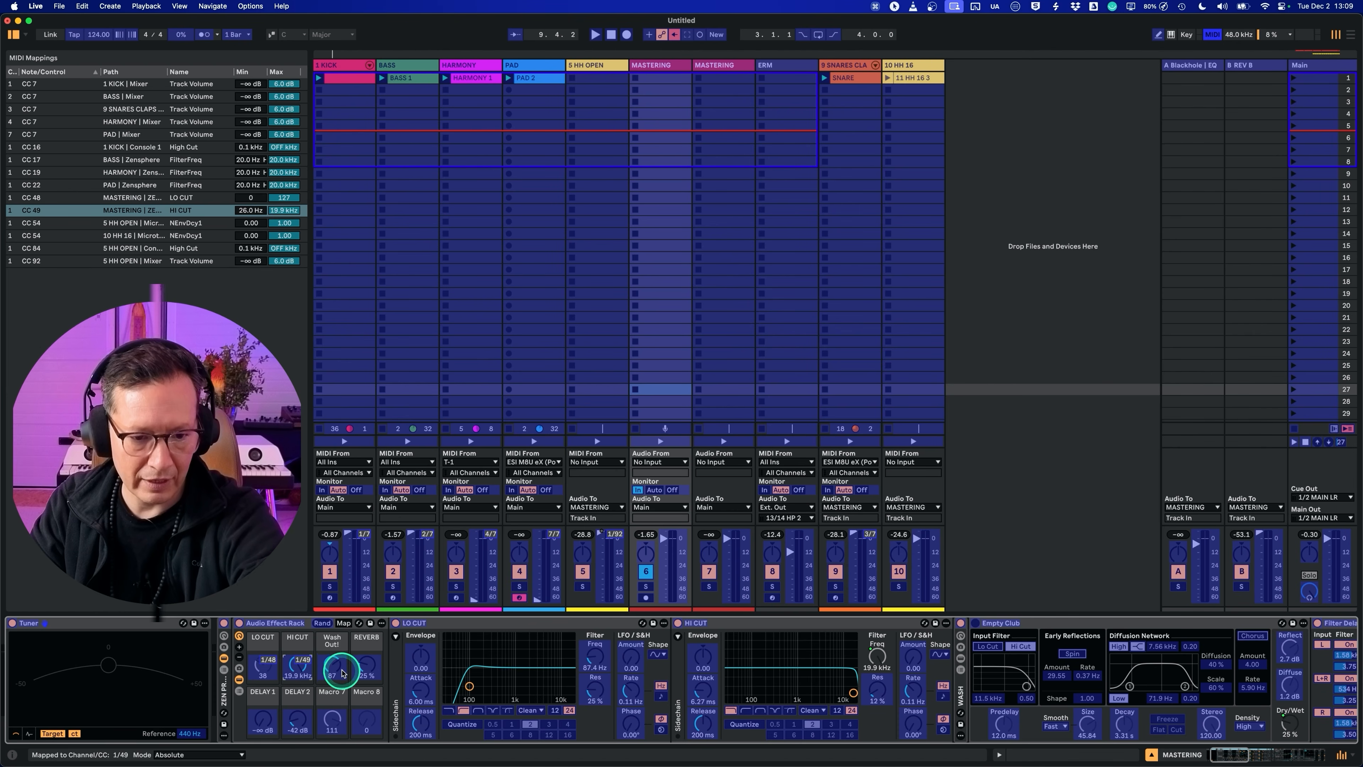
pyautogui.click(333, 670)
pyautogui.click(367, 666)
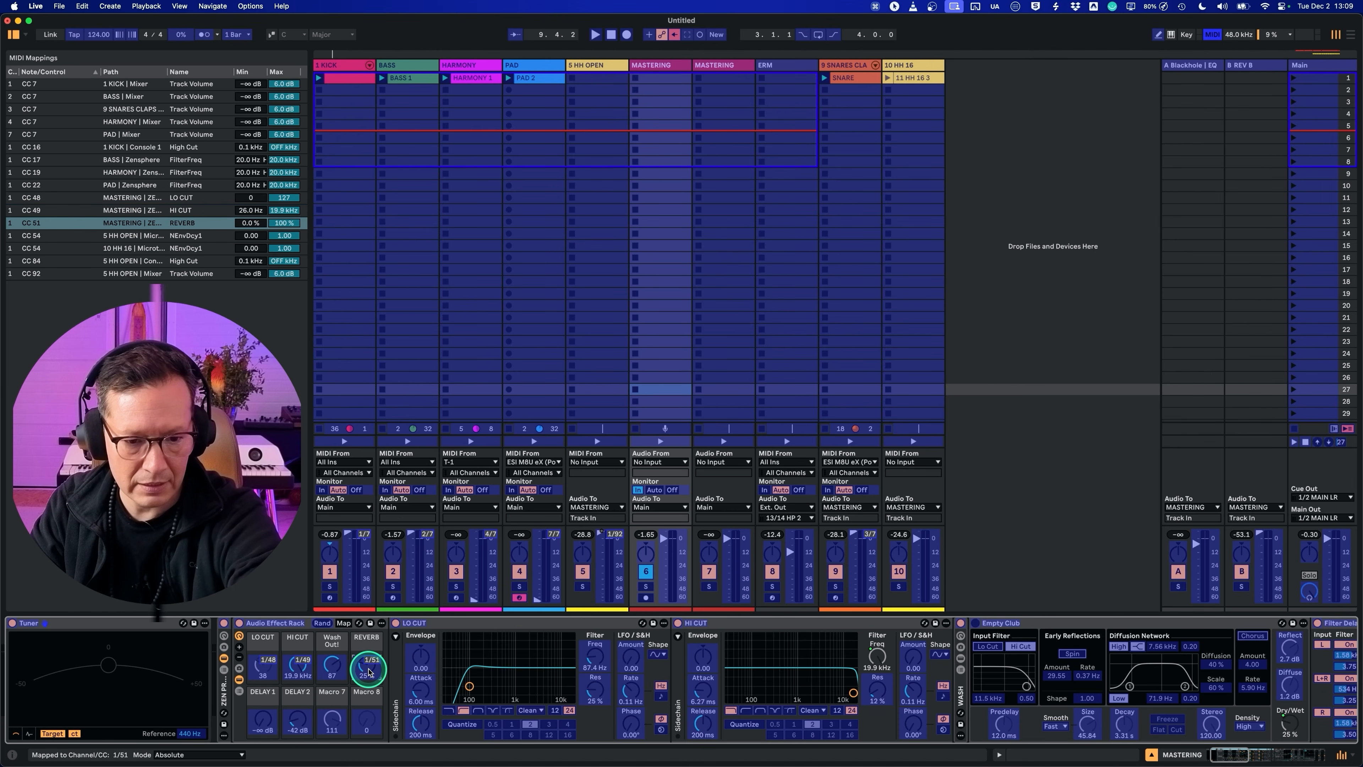
pyautogui.click(261, 719)
pyautogui.click(297, 720)
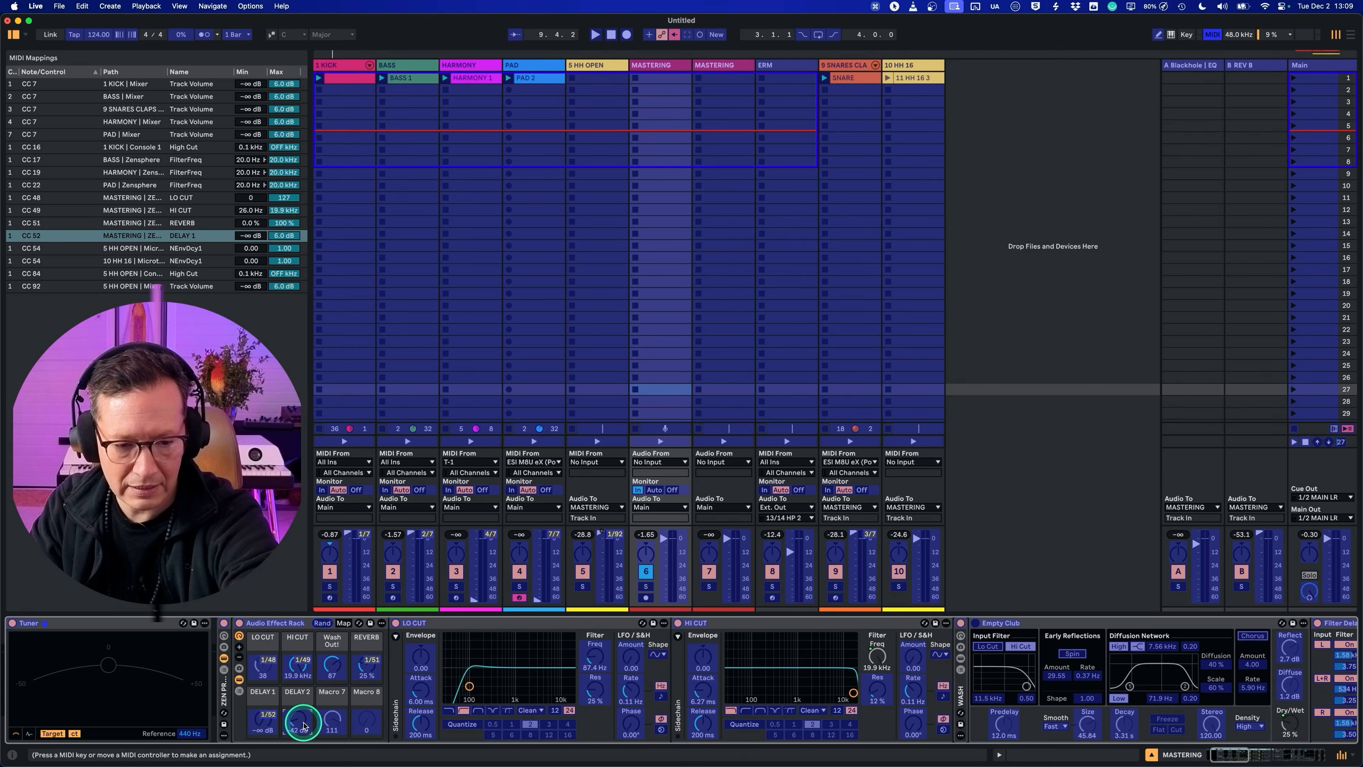
pyautogui.click(332, 719)
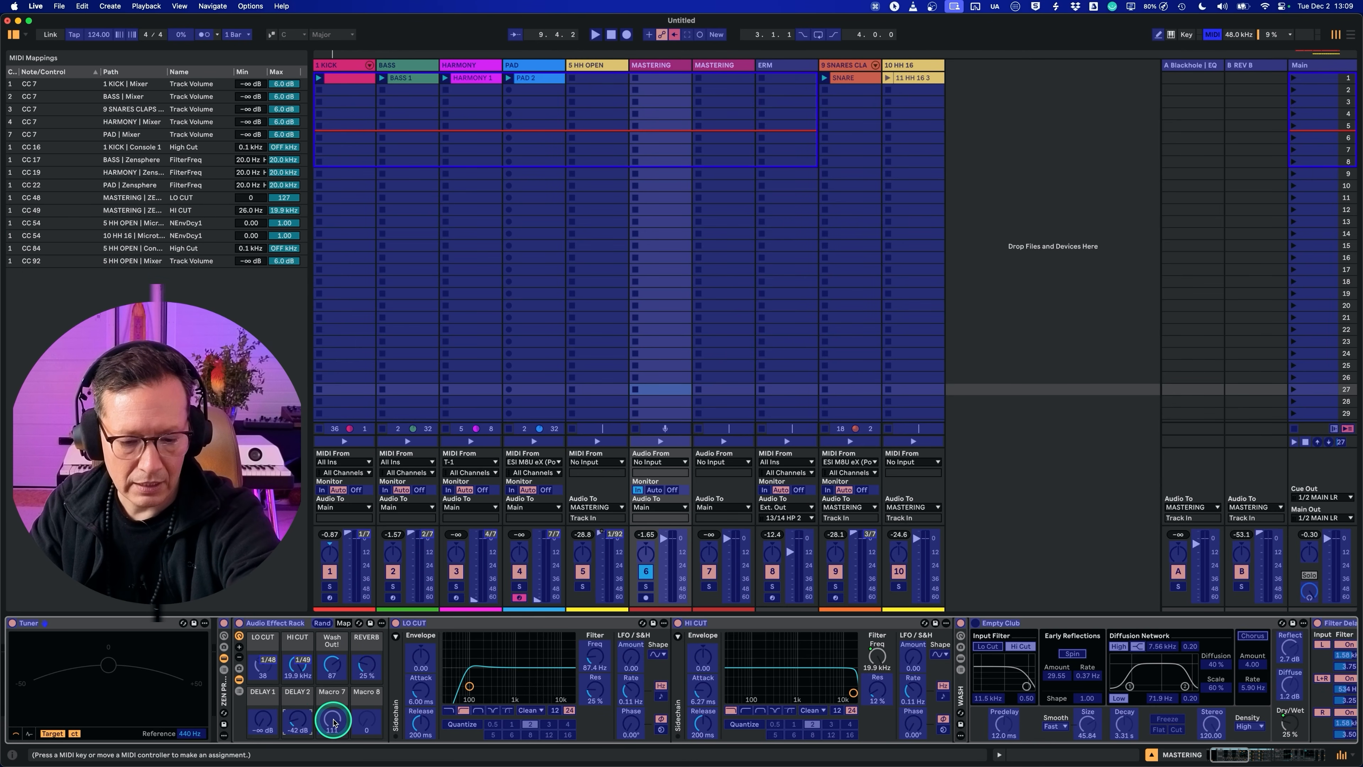
# Step: MIDI-map the rack's Wash Out!, REVERB, DELAY 1 and DELAY 2 macros to CC 50, 51, 52 and 53
pyautogui.click(332, 665)
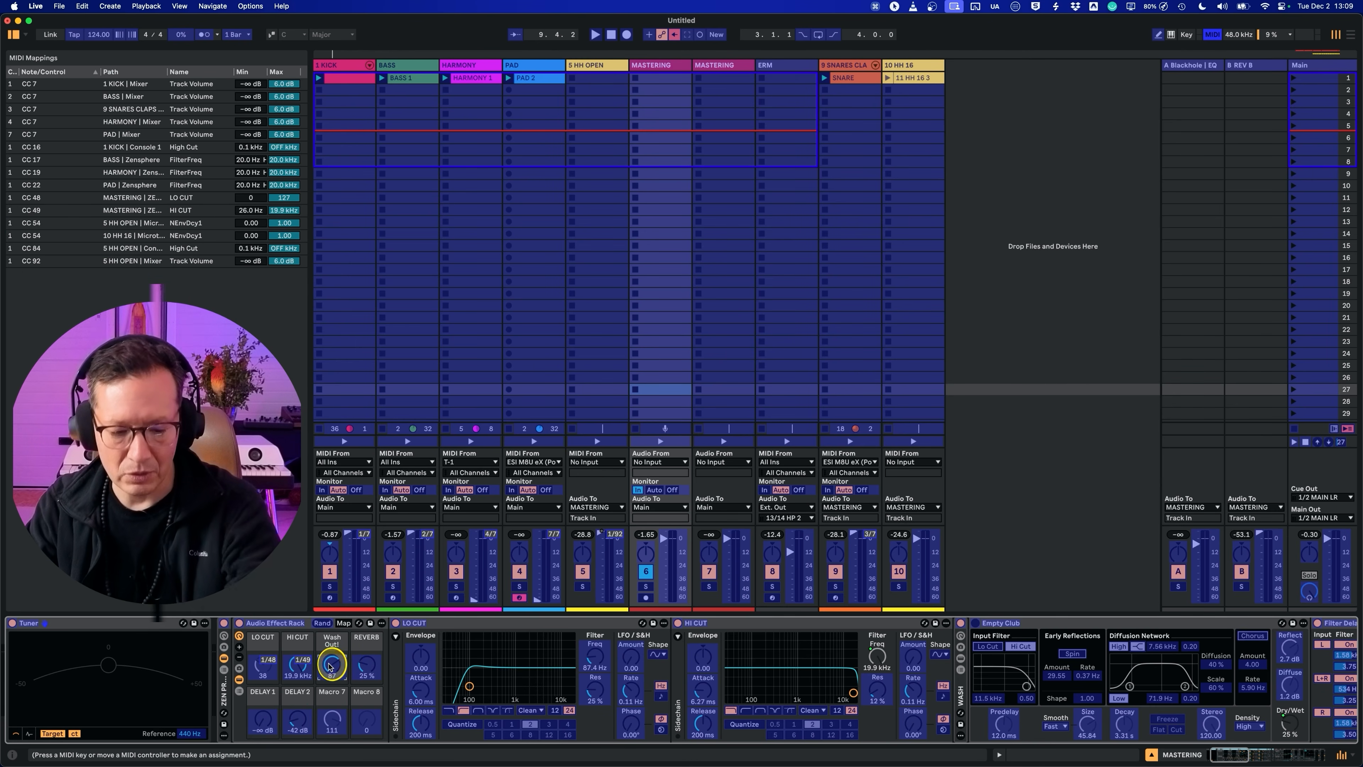
pyautogui.click(362, 667)
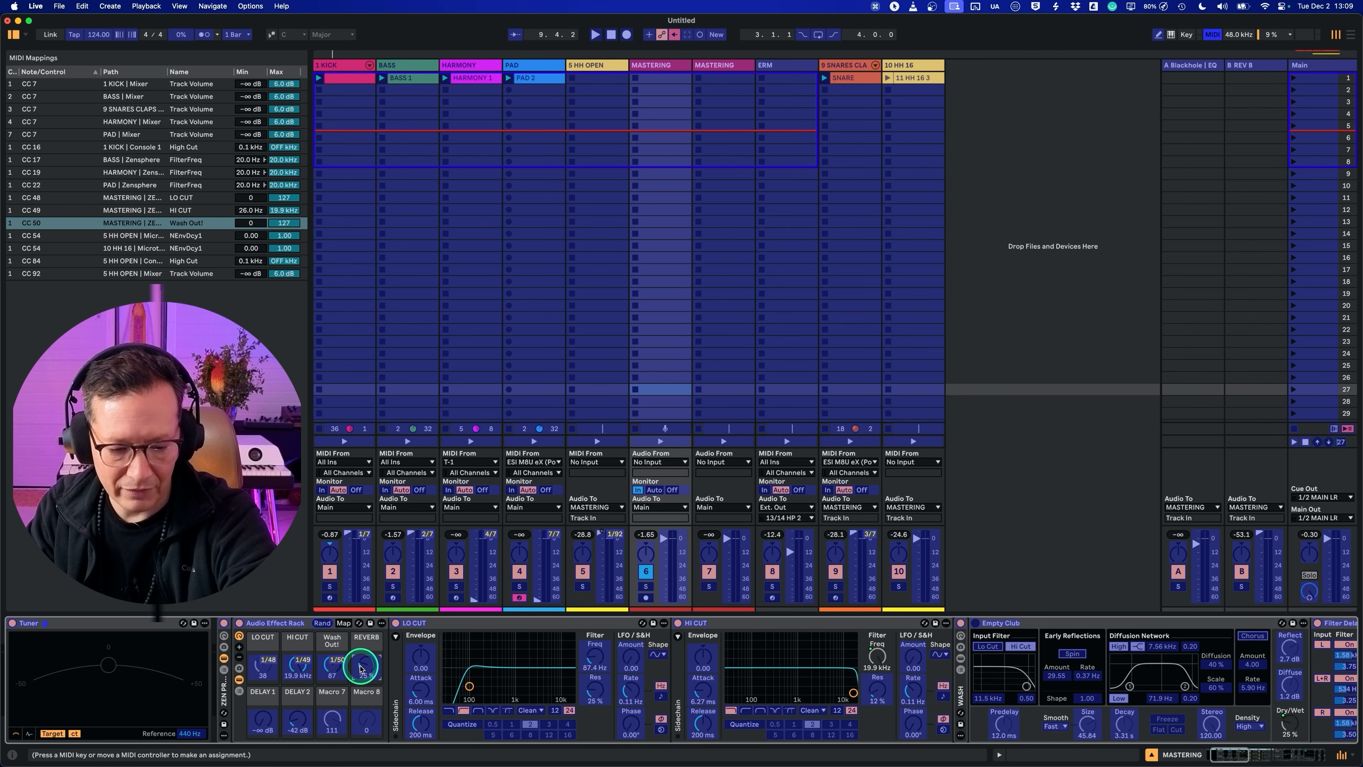
pyautogui.click(262, 719)
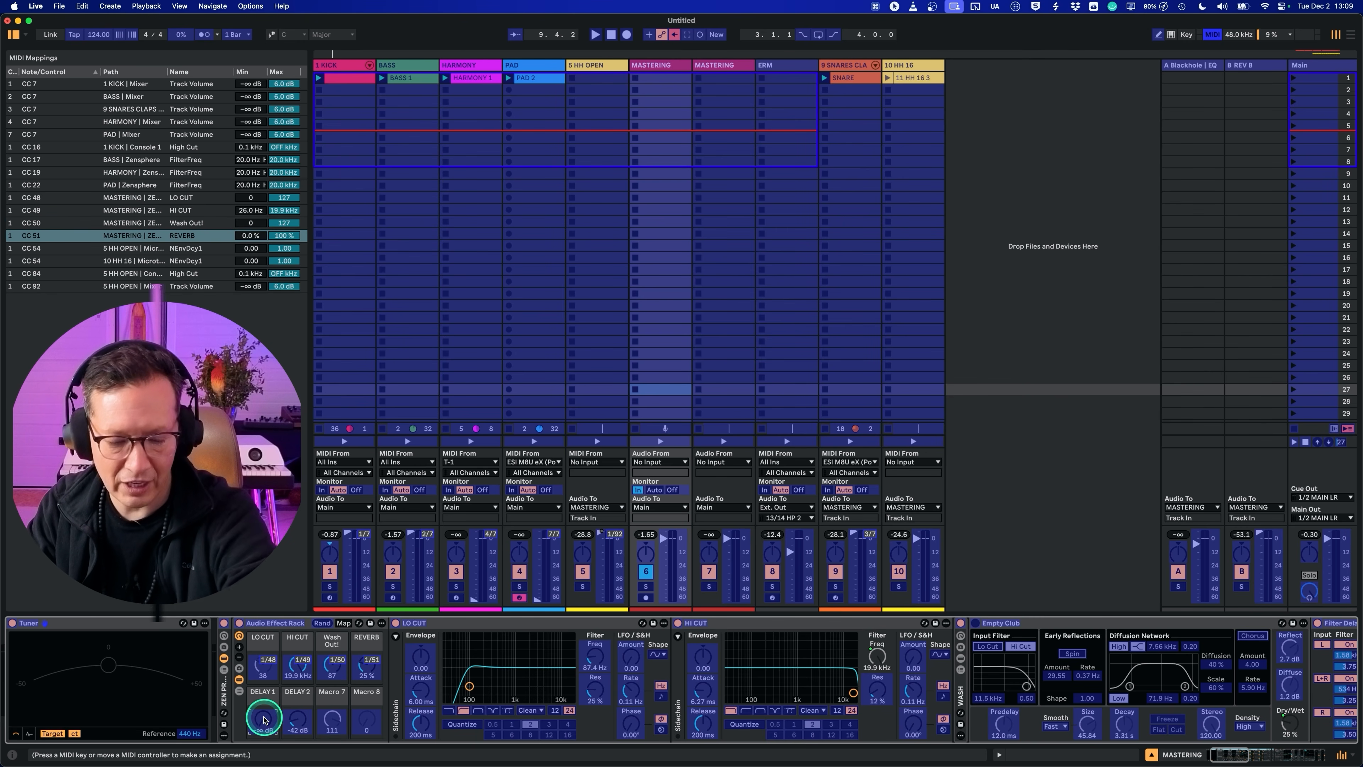
pyautogui.click(306, 727)
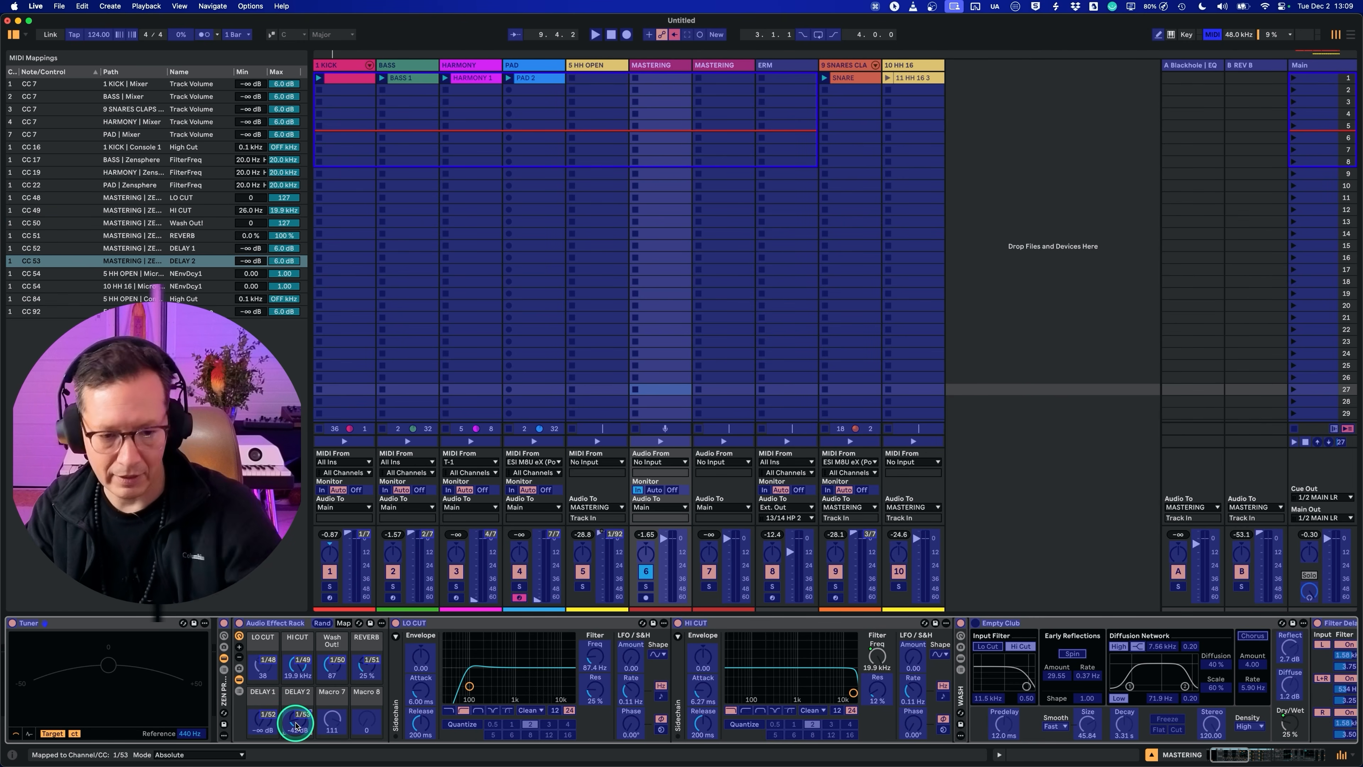
pyautogui.press('super+m')
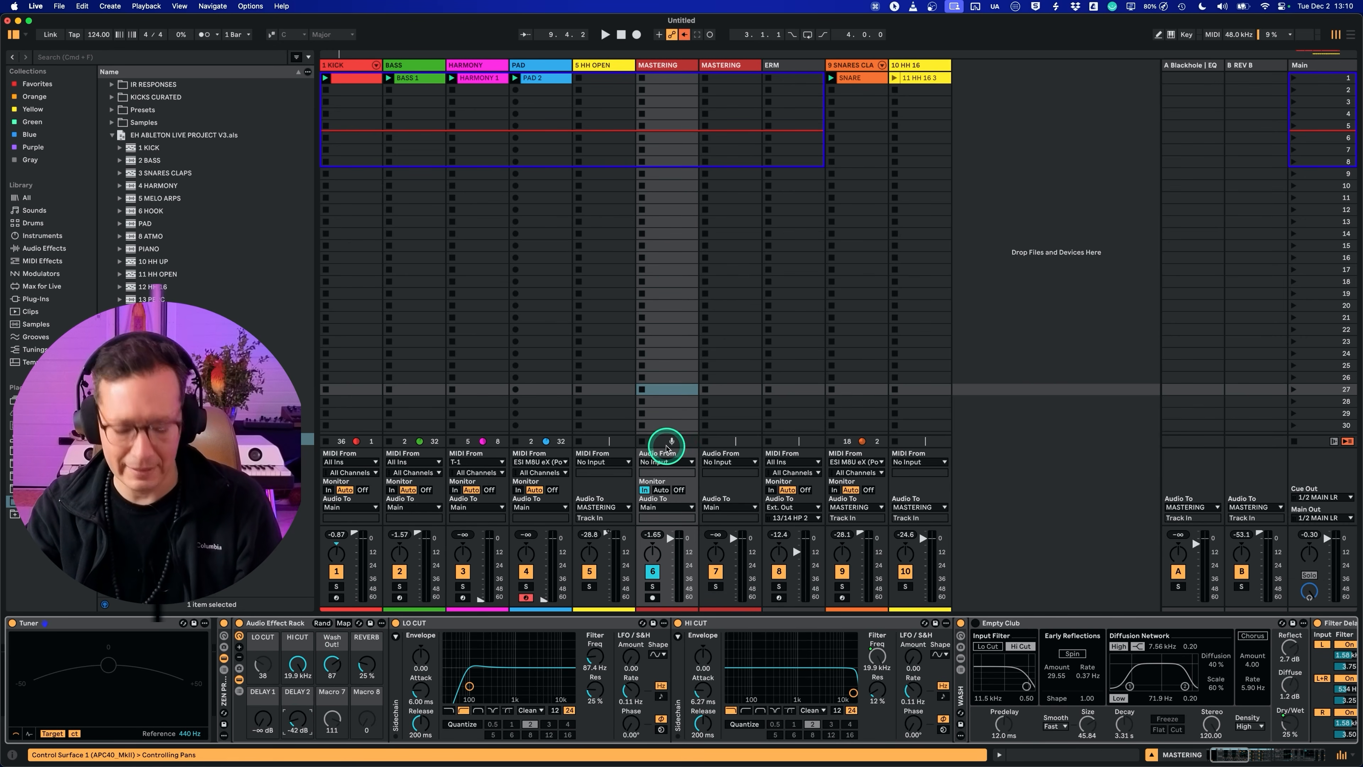
# Step: Show the mixer's sends and map the LO CUT filter's frequency to the rack's LO CUT macro
pyautogui.press('super+alt+s')
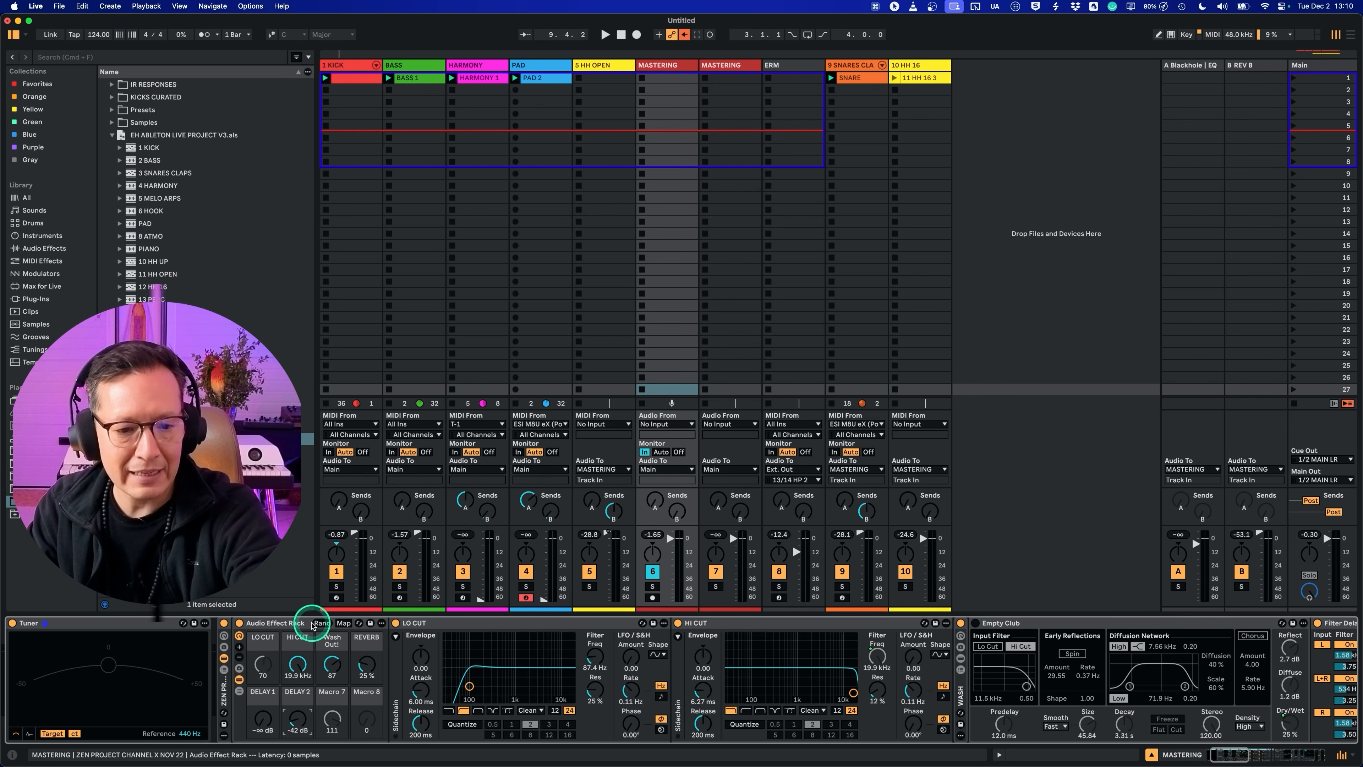
pyautogui.moveTo(263, 655); pyautogui.dragTo(264, 665)
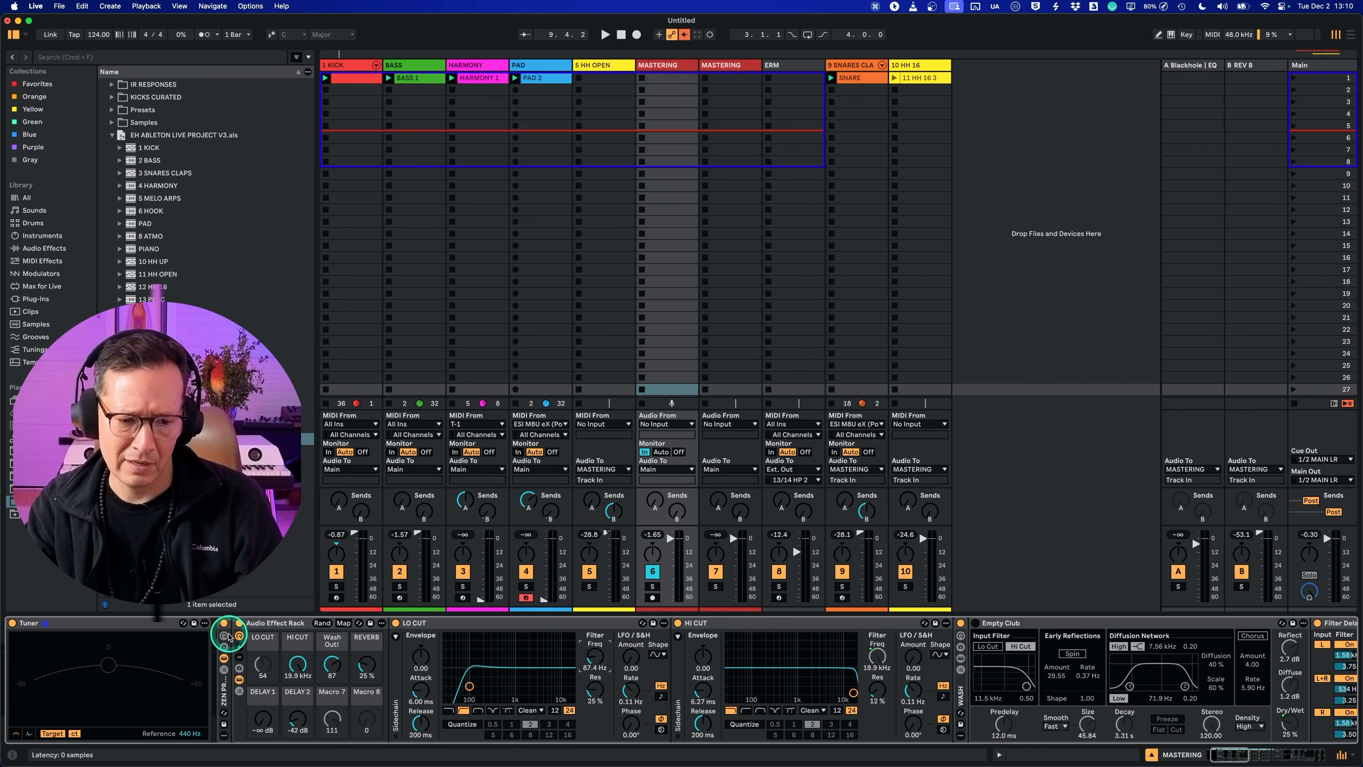
pyautogui.click(342, 623)
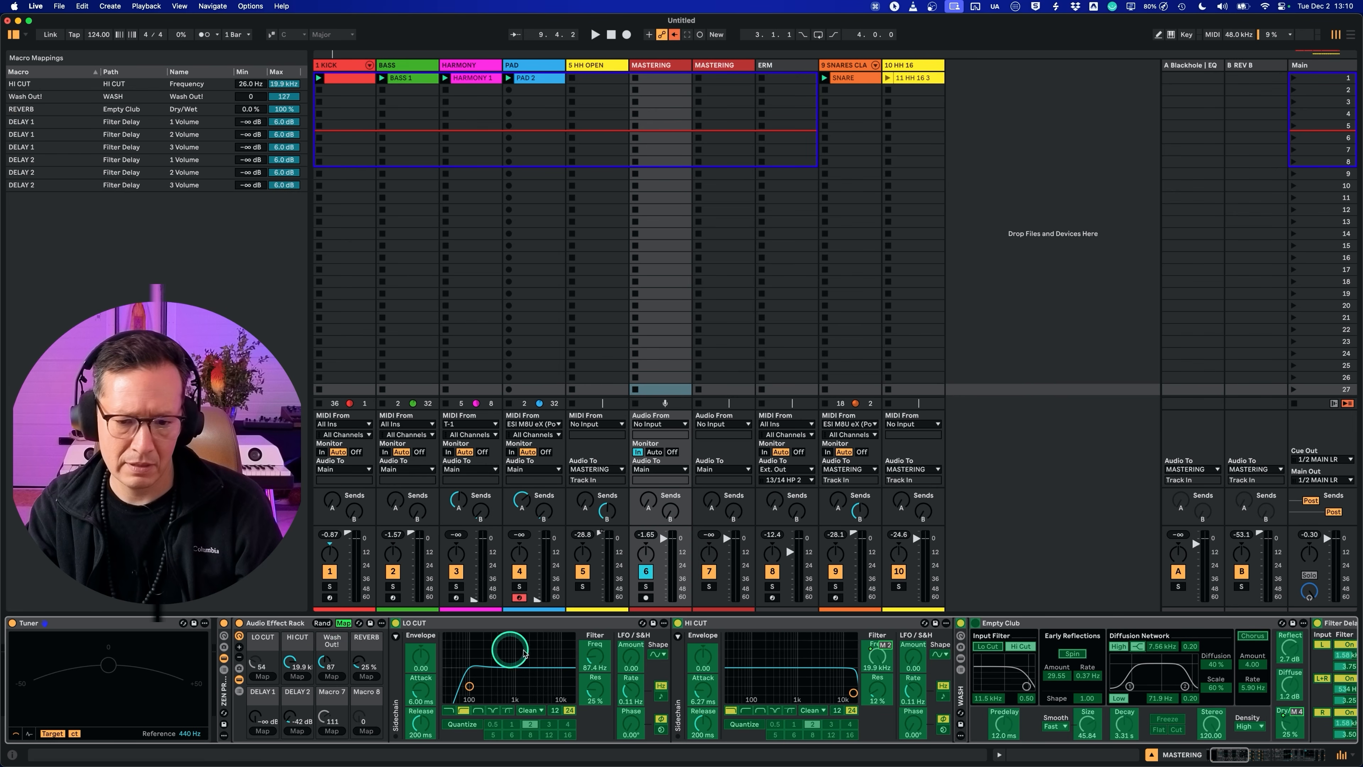
pyautogui.click(595, 659)
pyautogui.click(262, 677)
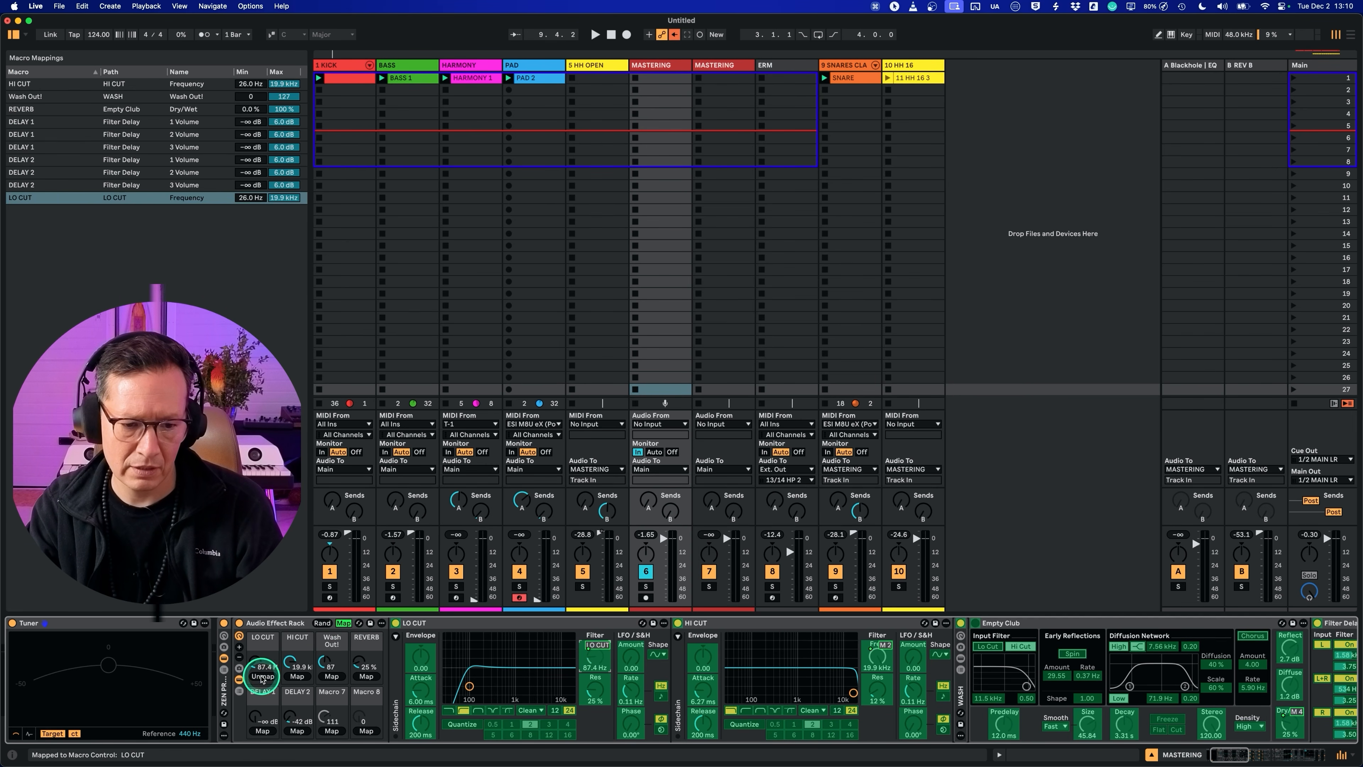
pyautogui.click(343, 622)
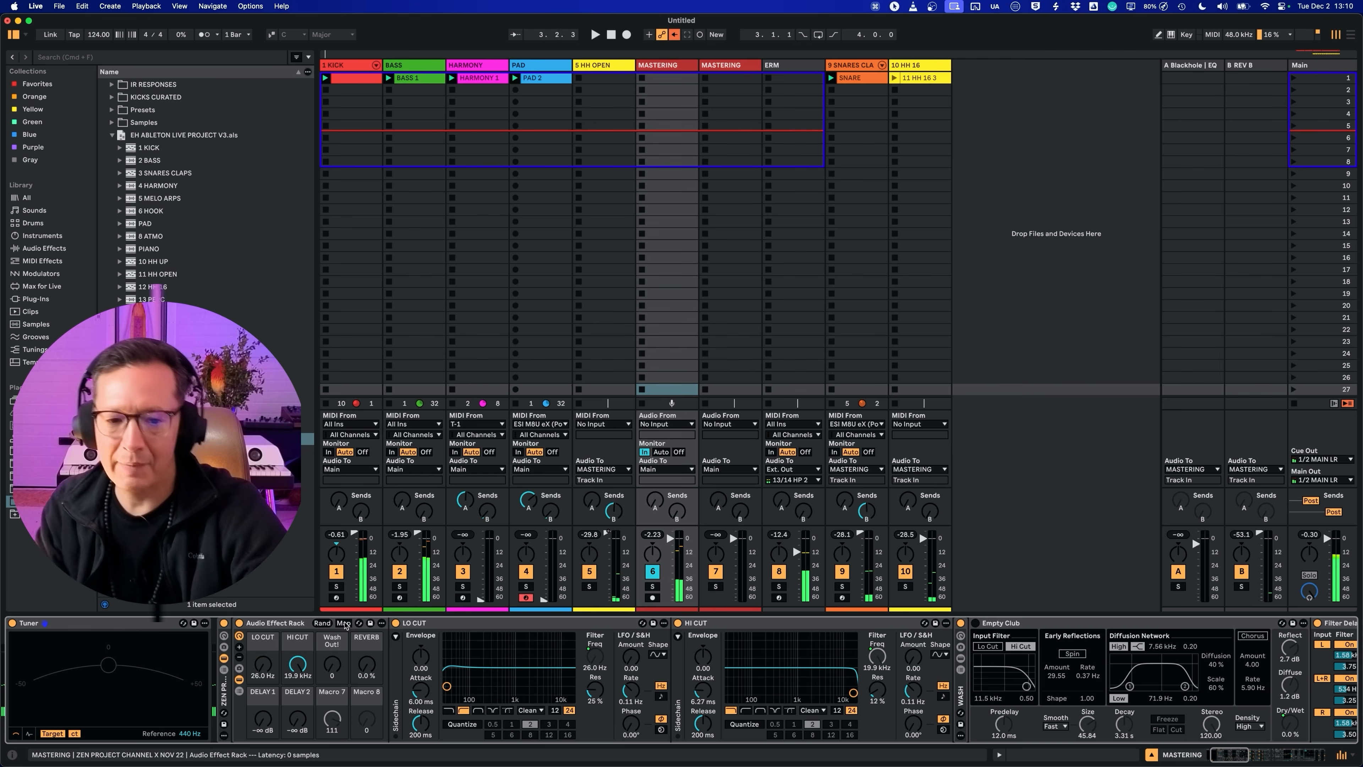
# Step: Copy the Audio Effect Rack with the LO CUT and HI CUT filters from the MASTERING track to the Main track
pyautogui.click(263, 622)
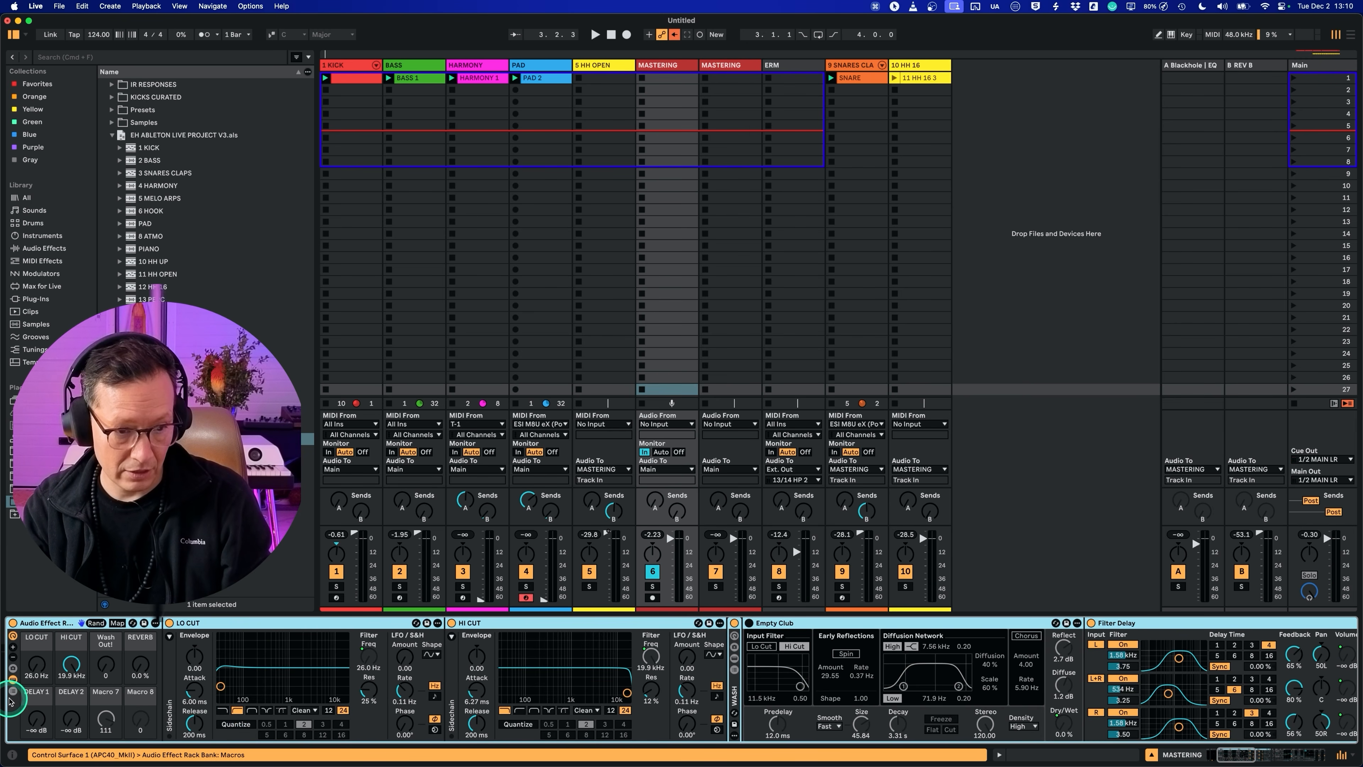
pyautogui.moveTo(10, 701); pyautogui.dragTo(307, 642)
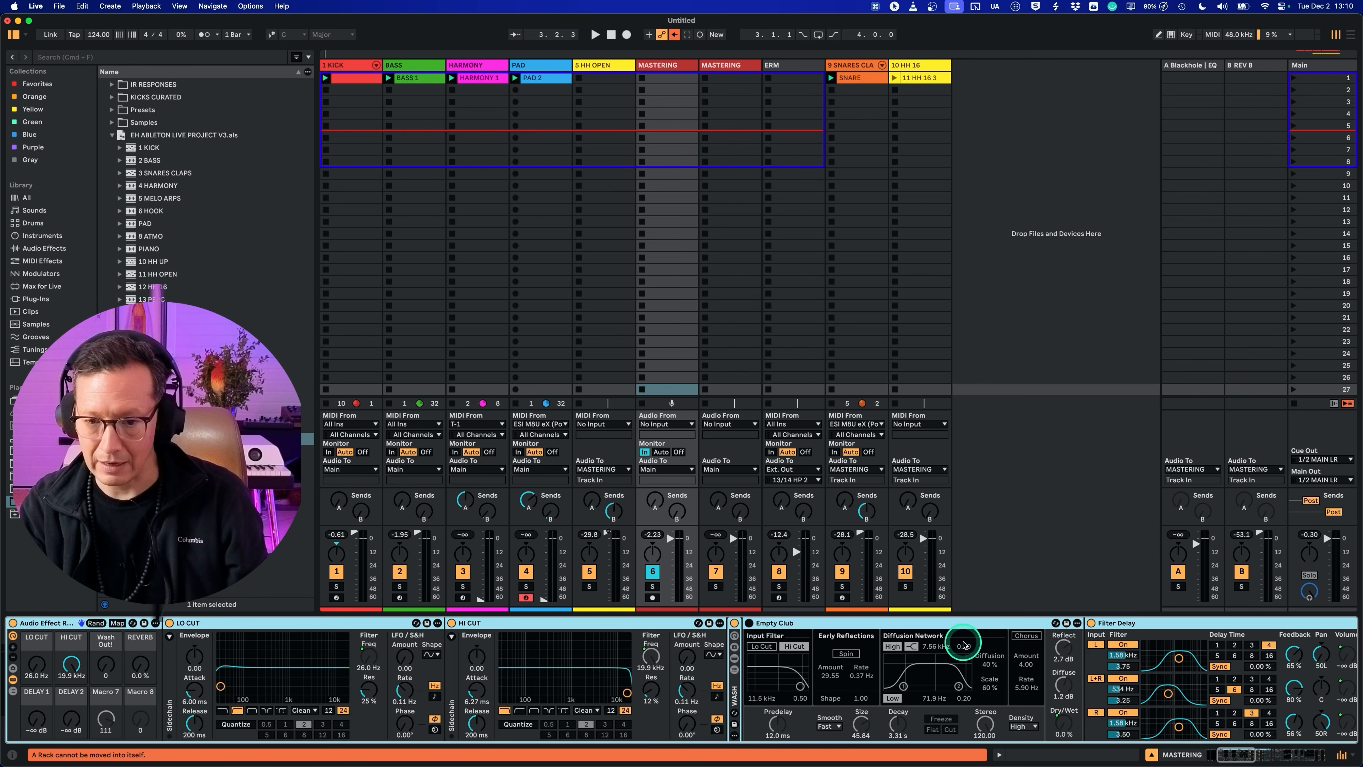
pyautogui.hscroll(20, 963, 645)
pyautogui.hscroll(-20, 837, 656)
pyautogui.moveTo(72, 630); pyautogui.dragTo(379, 623)
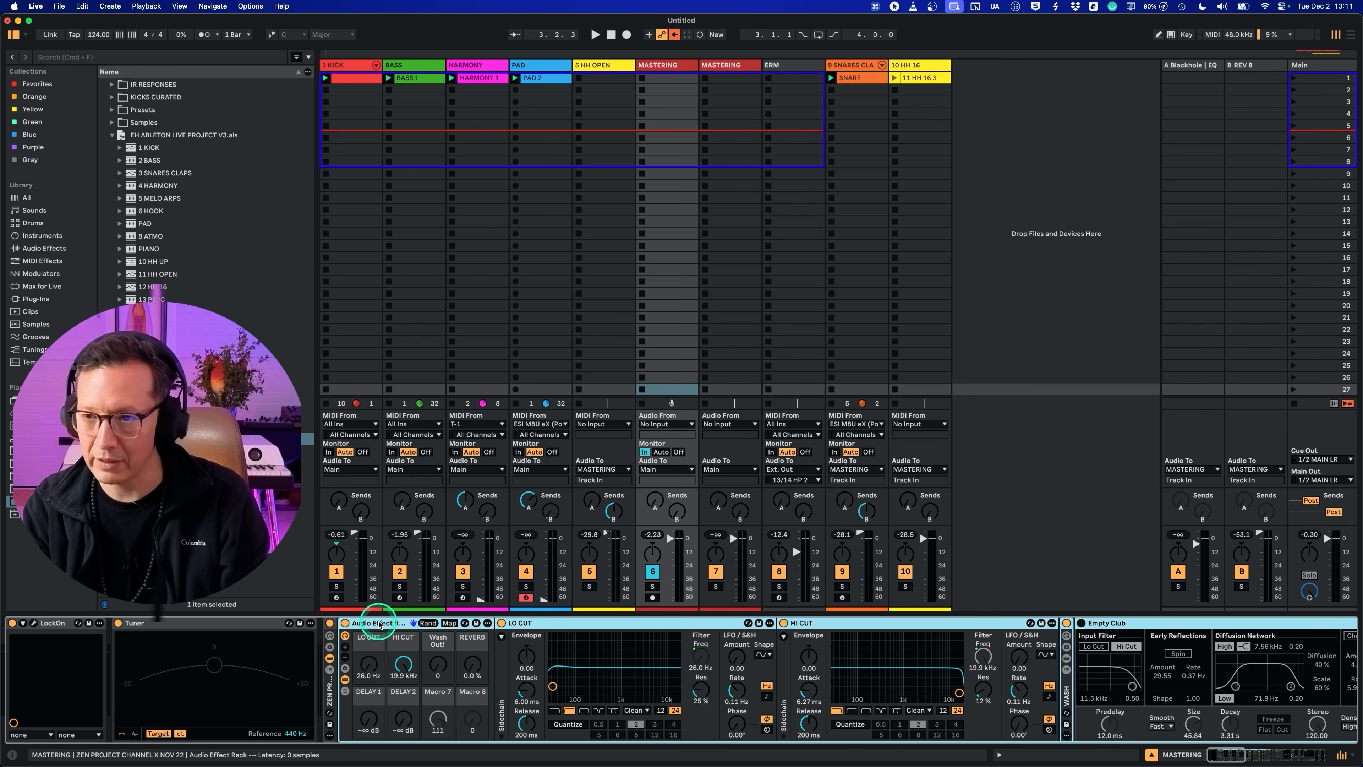
pyautogui.moveTo(393, 624)
pyautogui.mouseDown()
pyautogui.moveTo(393, 612)
pyautogui.moveTo(395, 625)
pyautogui.mouseUp()
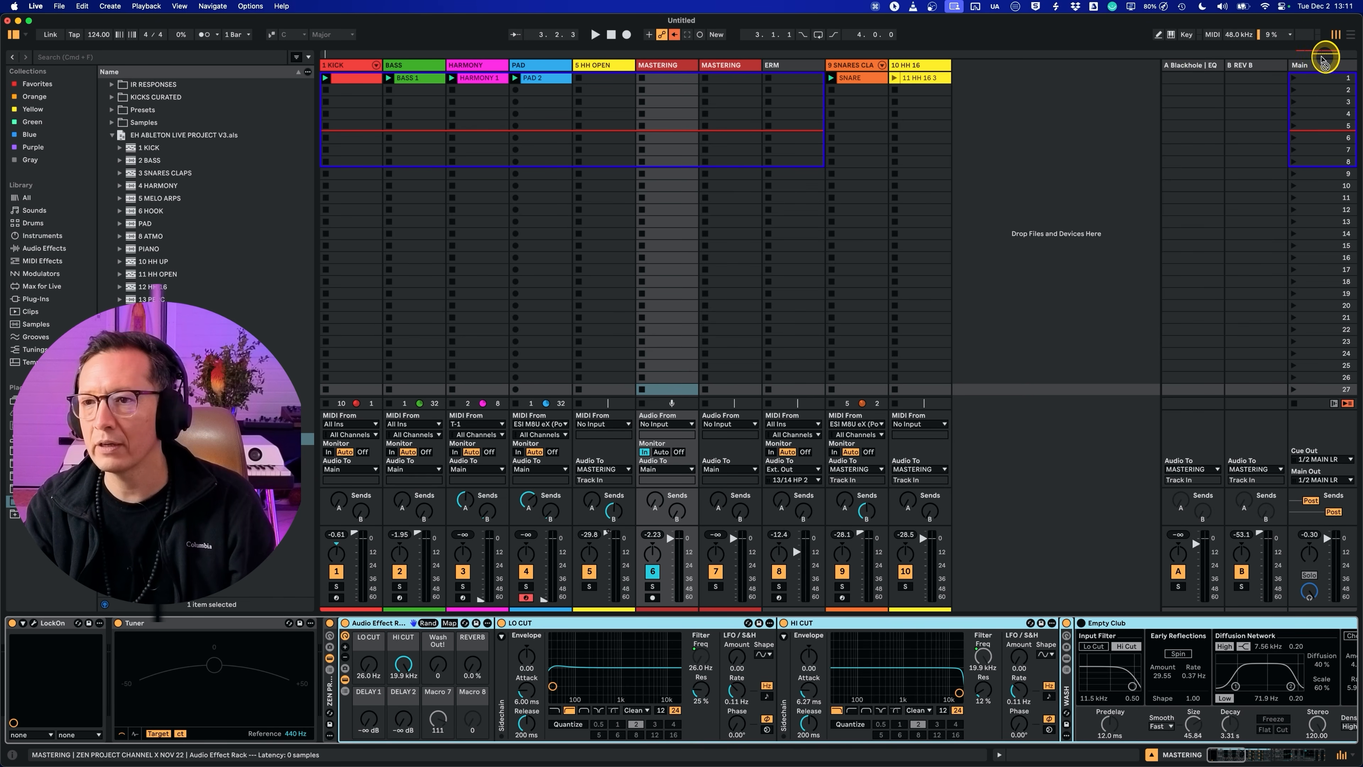
pyautogui.click(1314, 68)
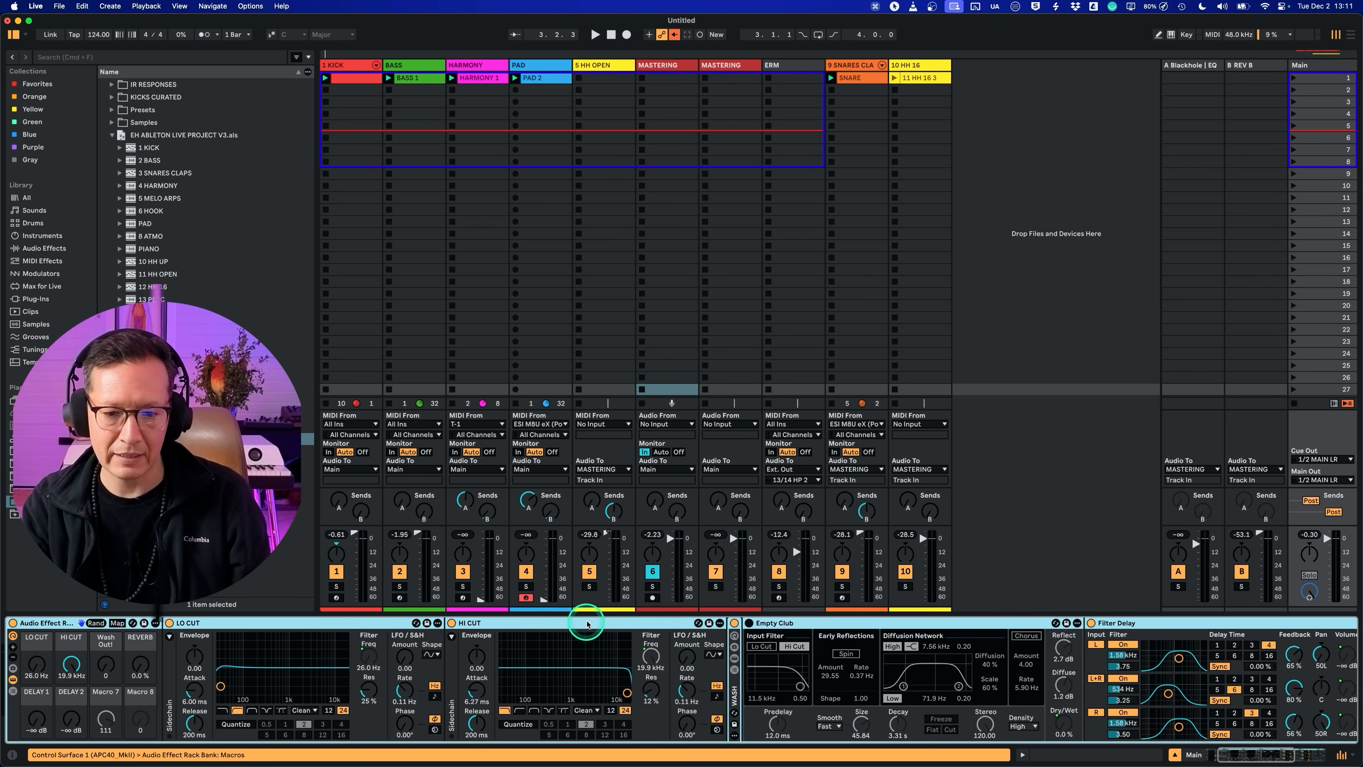
# Step: Fold the filter, reverb and delay devices in the Main track's rack and move the Limiter to the end of the chain
pyautogui.doubleClick(587, 623)
pyautogui.doubleClick(655, 625)
pyautogui.doubleClick(718, 623)
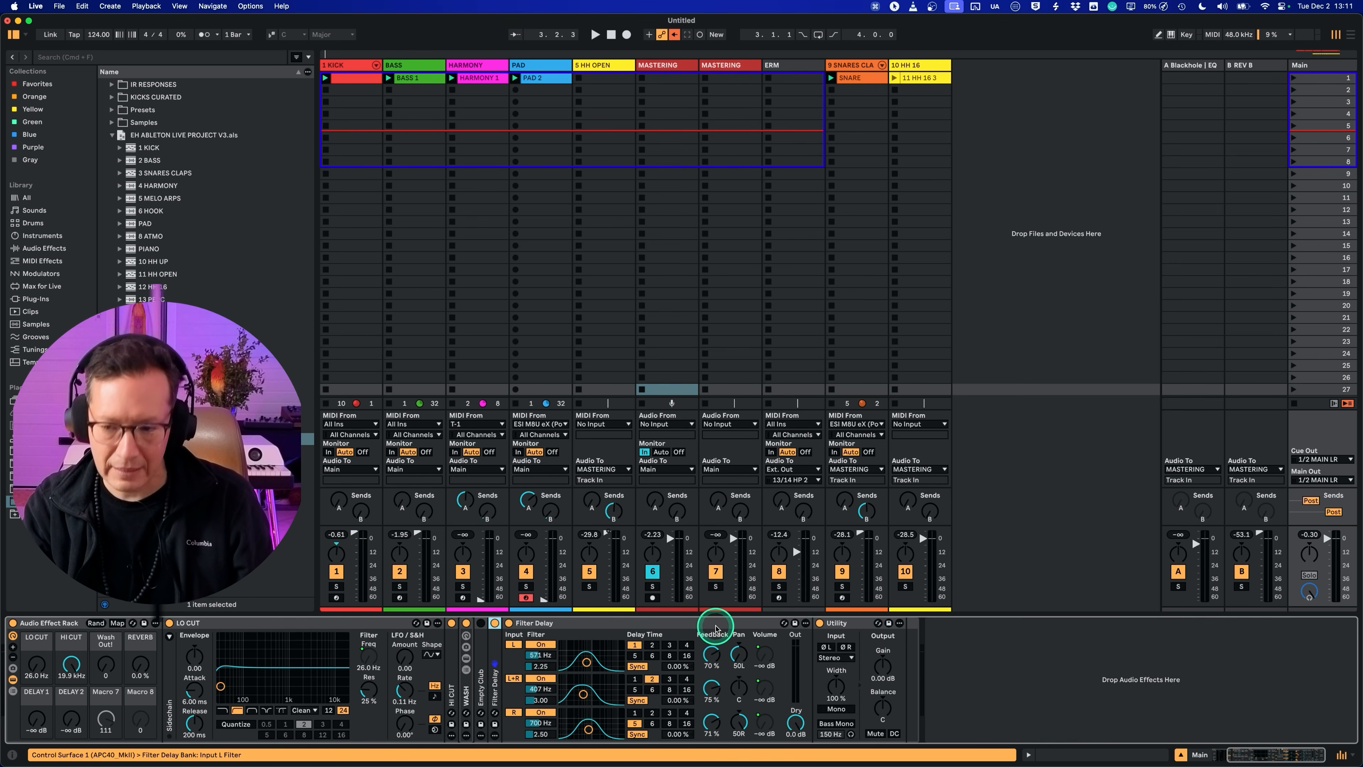
pyautogui.doubleClick(750, 626)
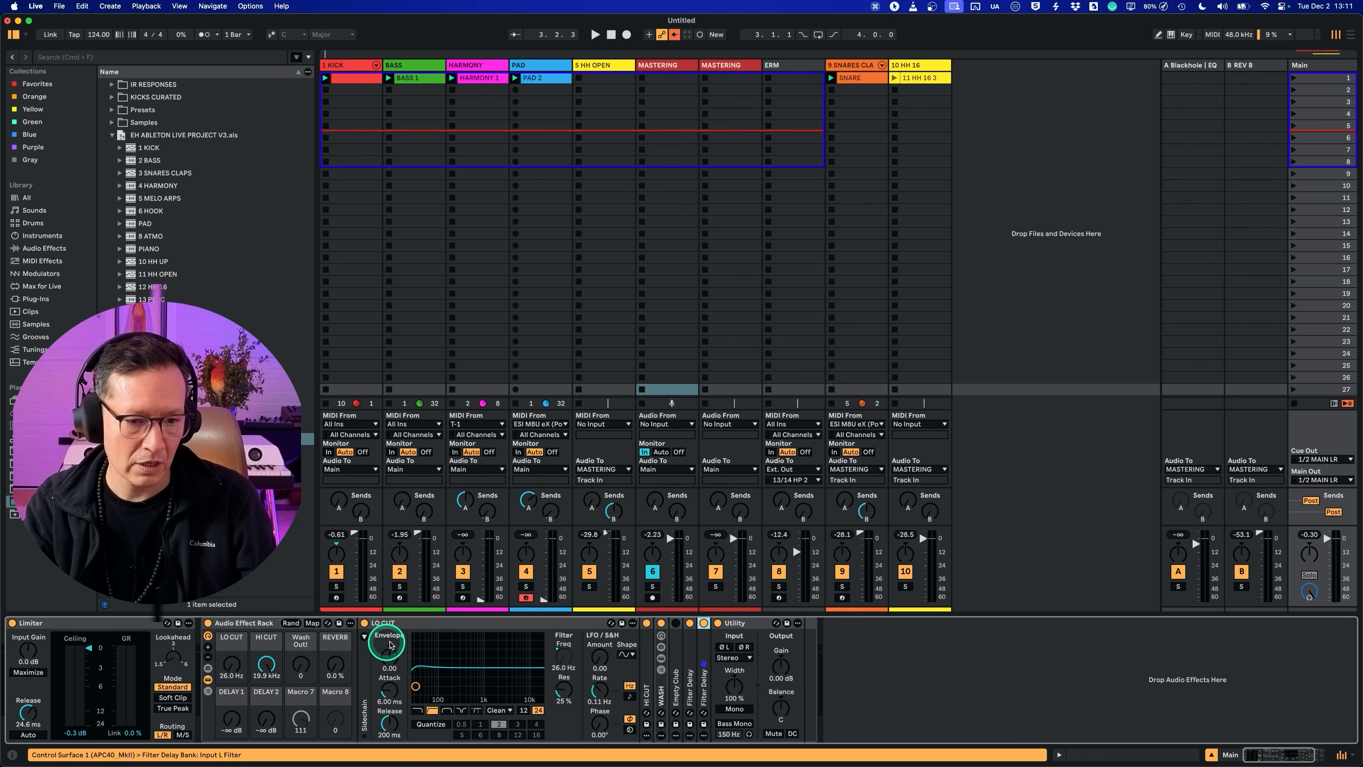
pyautogui.moveTo(64, 623); pyautogui.dragTo(1131, 725)
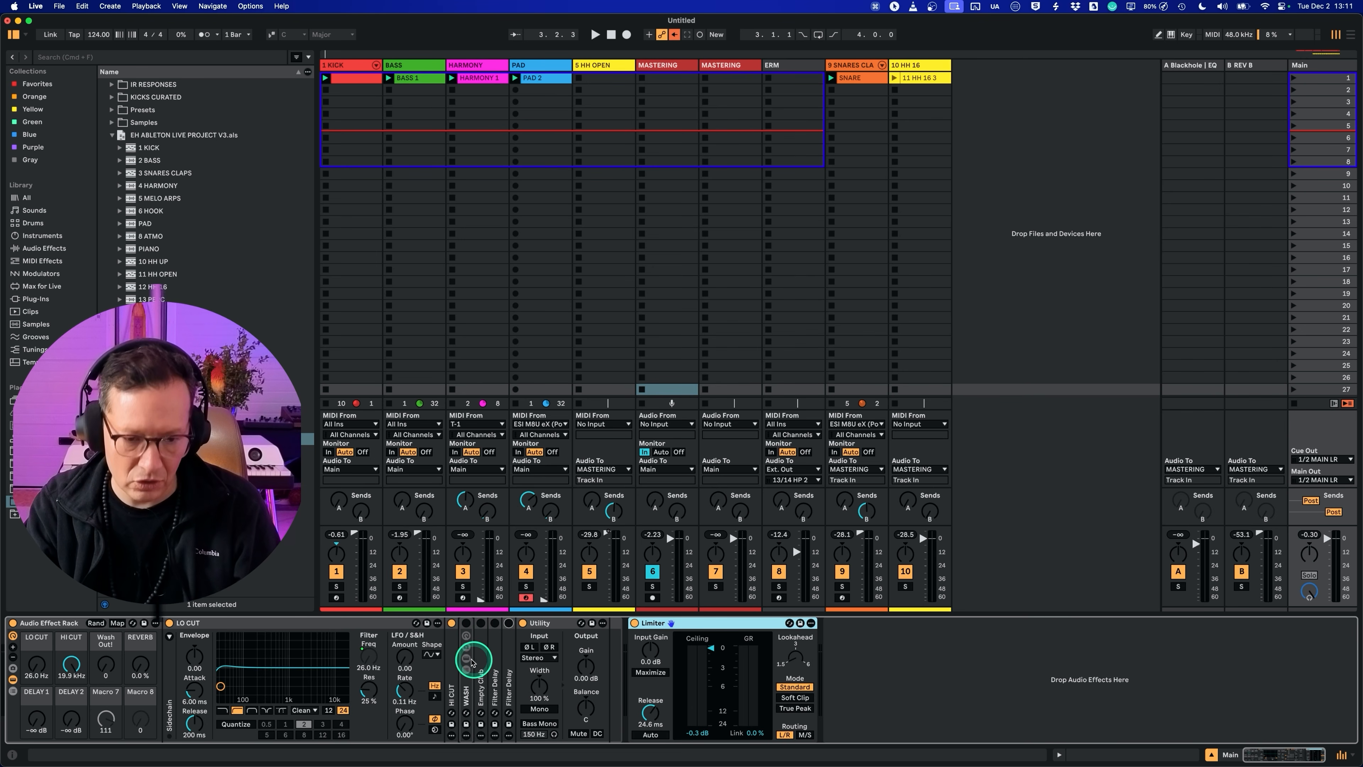
# Step: Unfold HI CUT, MIDI-map the Main rack's LO CUT and HI CUT macros to CC 48 and 49, and play the groove
pyautogui.doubleClick(451, 644)
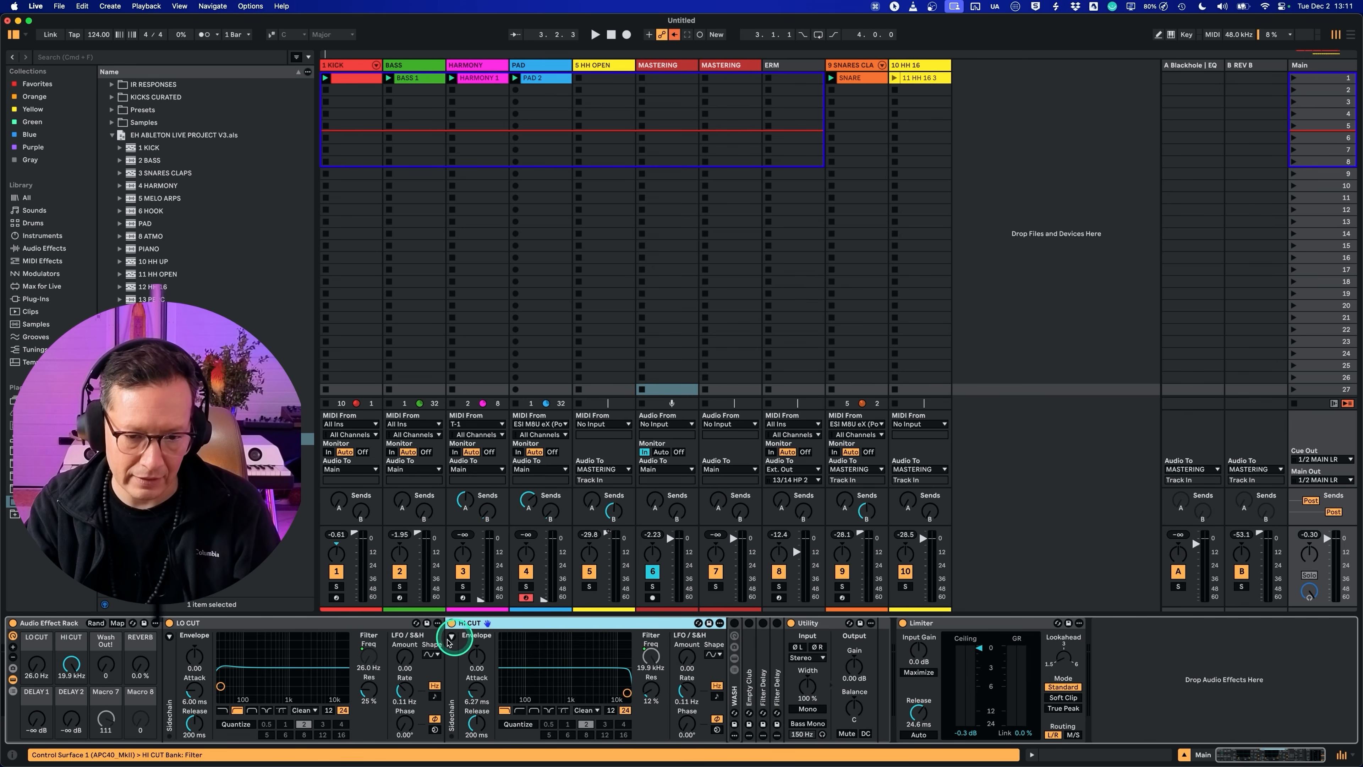
pyautogui.moveTo(42, 667); pyautogui.dragTo(41, 665)
pyautogui.press('super+m')
pyautogui.click(41, 666)
pyautogui.click(72, 665)
pyautogui.press('super+m')
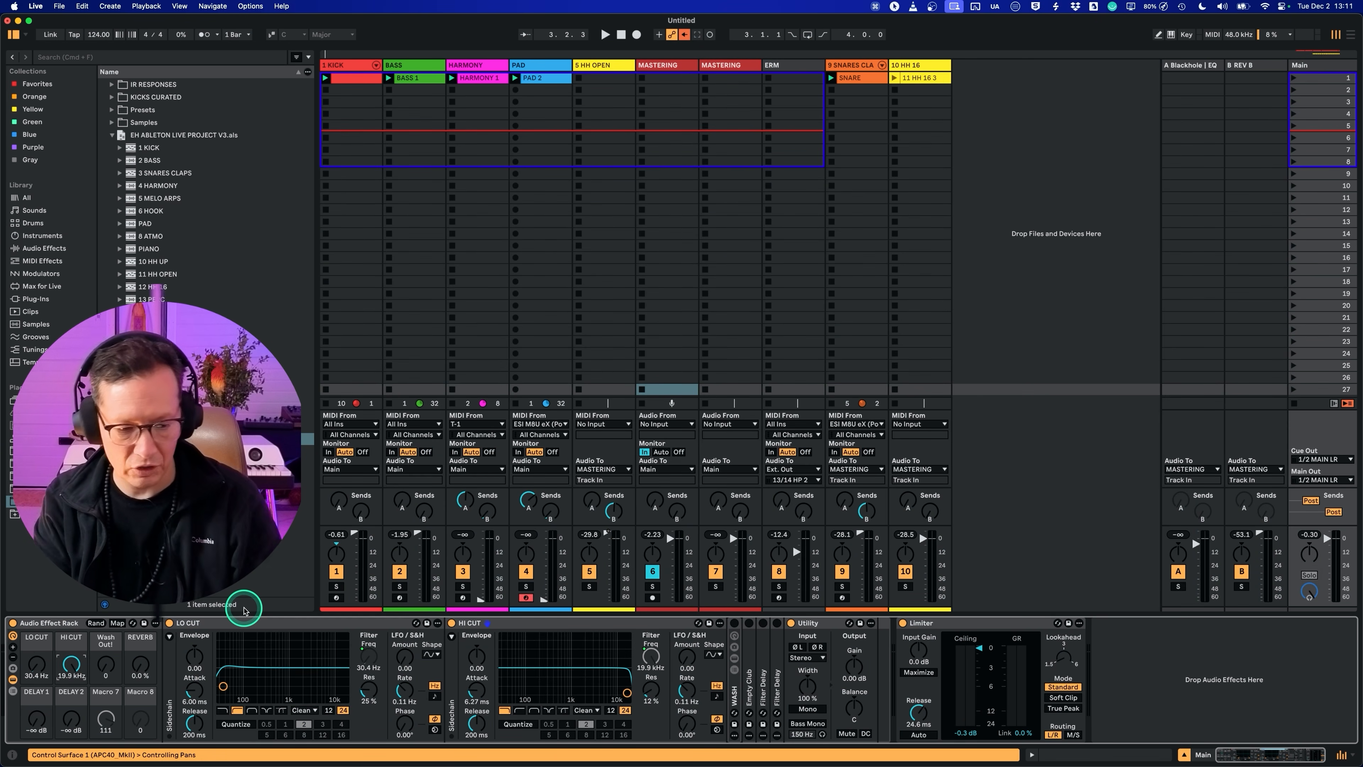
pyautogui.press('space')
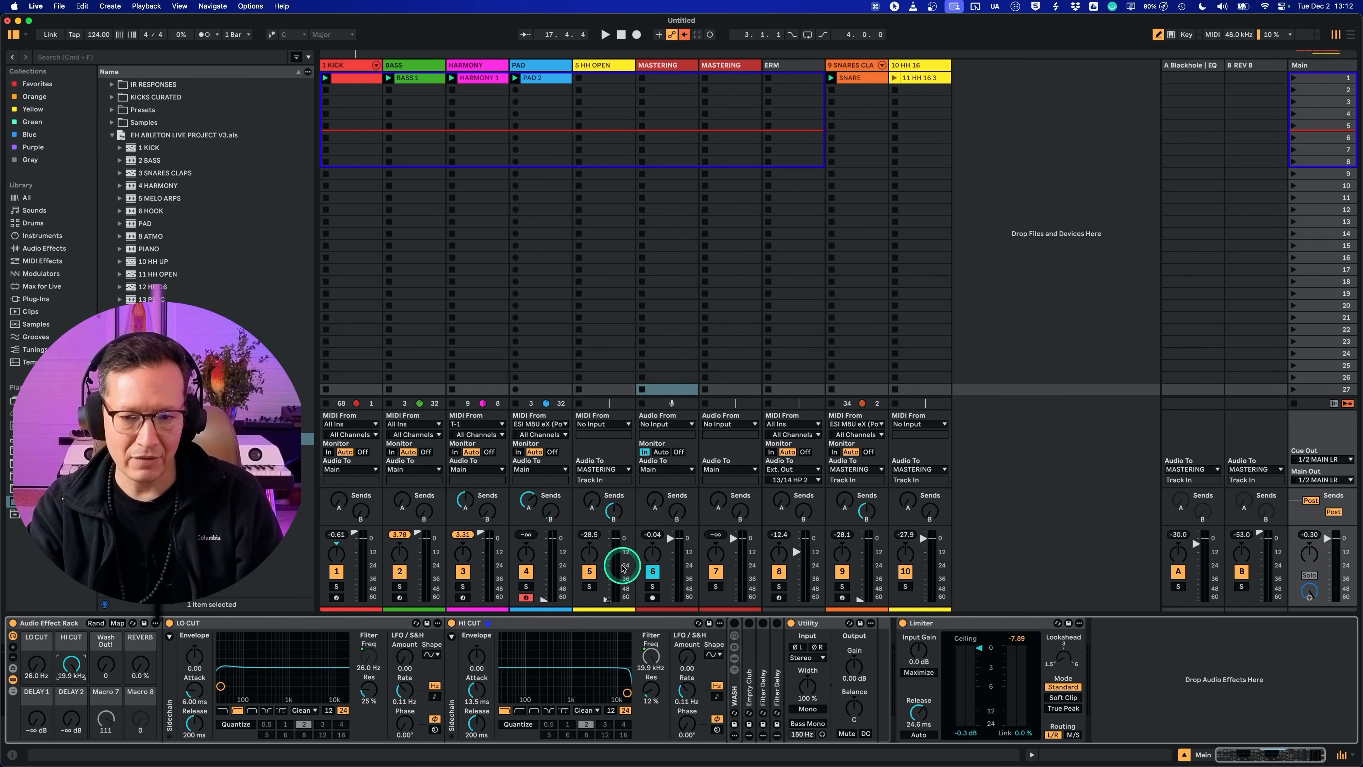
# Step: Reorder the tracks so SNARES CLAPS, HH OPEN and HH 16 follow PAD, ahead of the MASTERING tracks
pyautogui.click(923, 65)
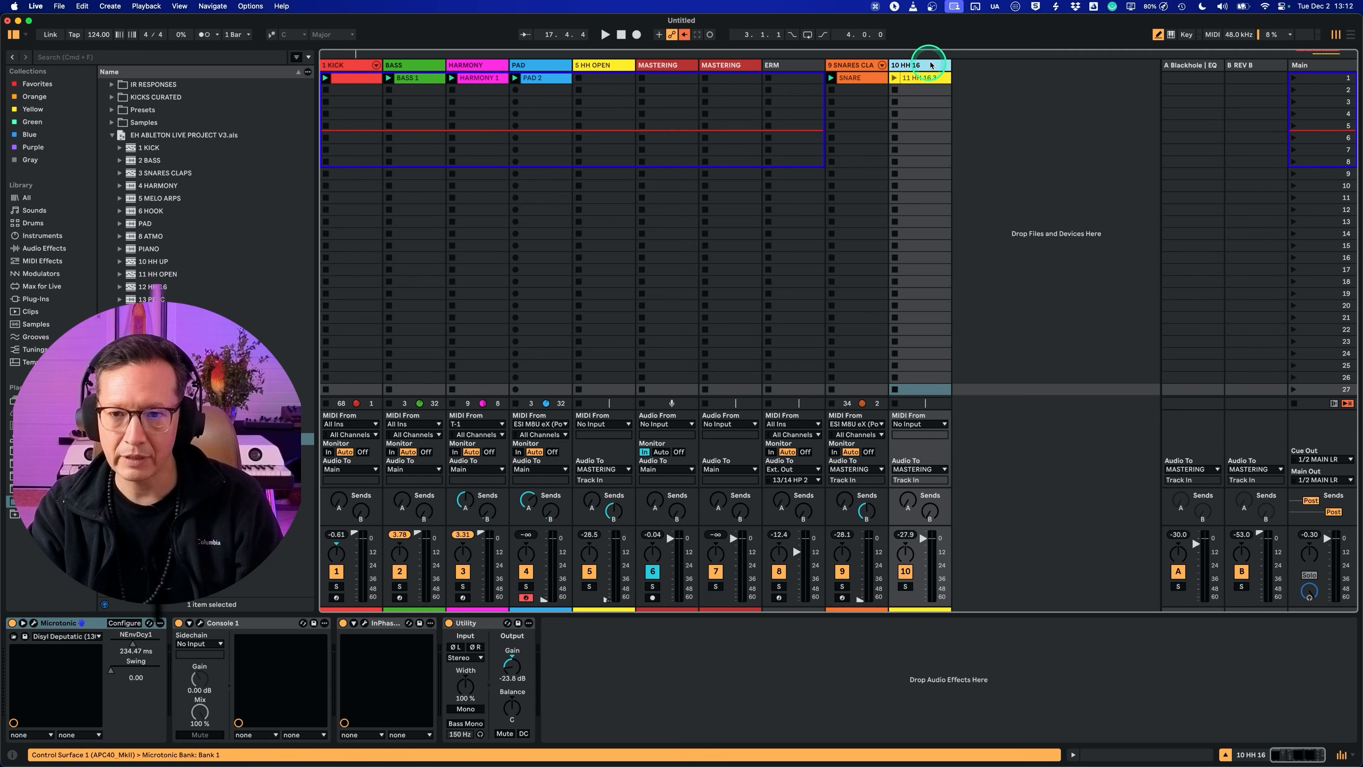
pyautogui.moveTo(756, 51); pyautogui.dragTo(633, 67)
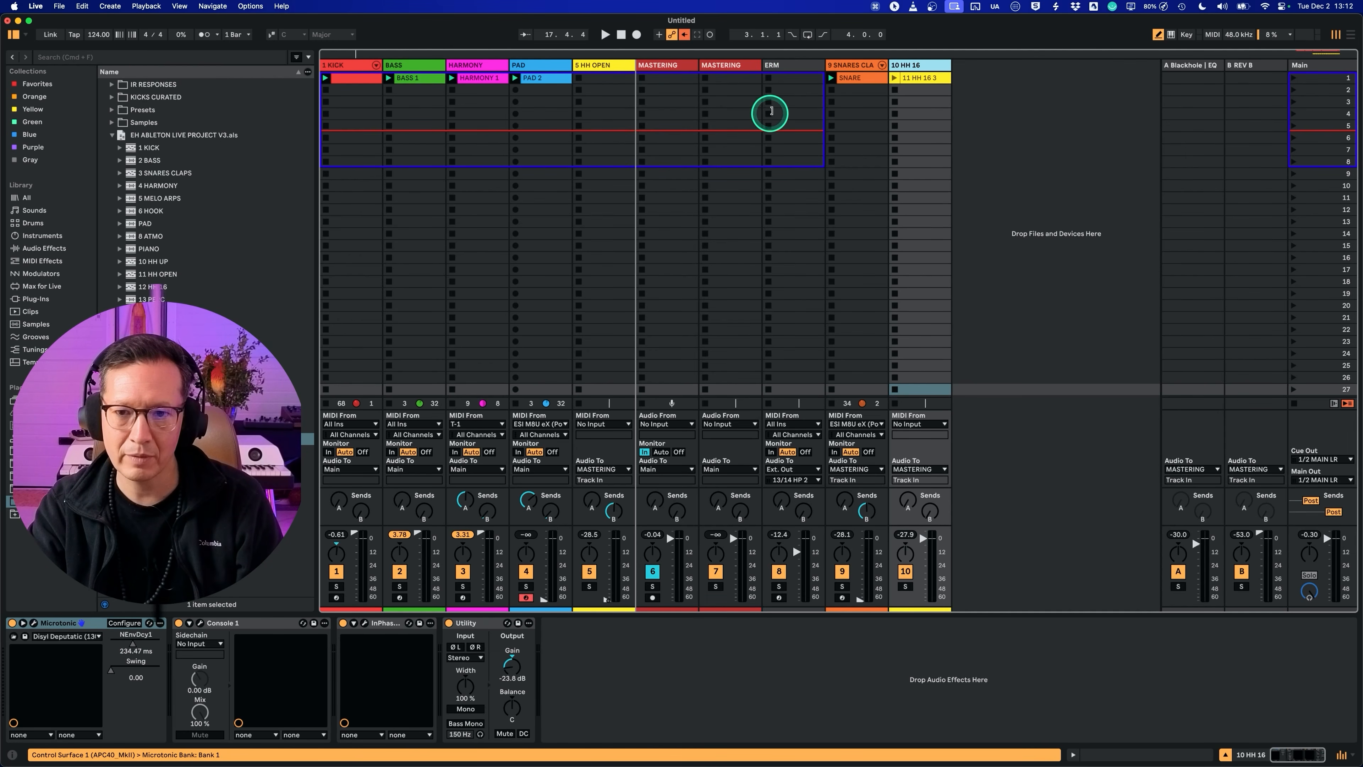
pyautogui.moveTo(733, 111); pyautogui.dragTo(734, 111)
pyautogui.moveTo(912, 65); pyautogui.dragTo(670, 232)
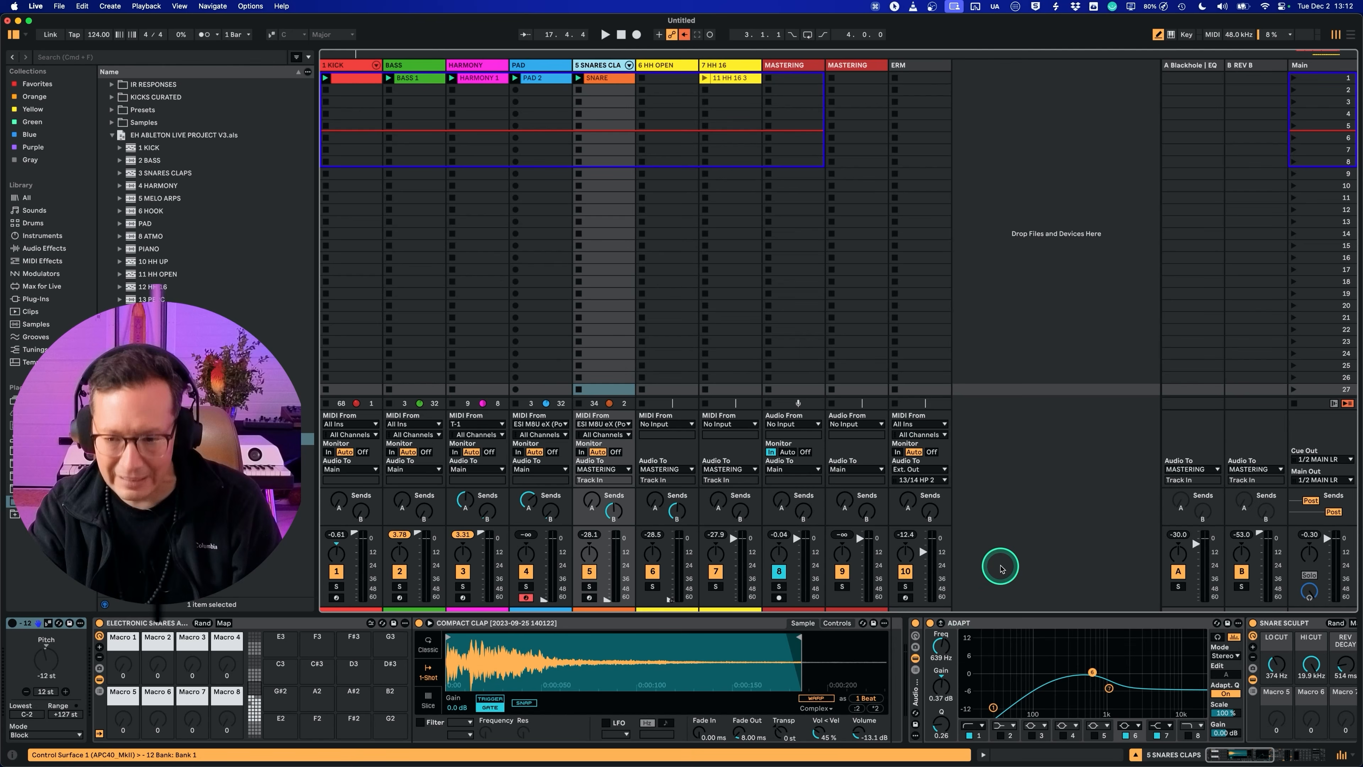
# Step: MIDI-map the HH 16 track's volume fader to a hardware controller fader
pyautogui.press('alt+super+m')
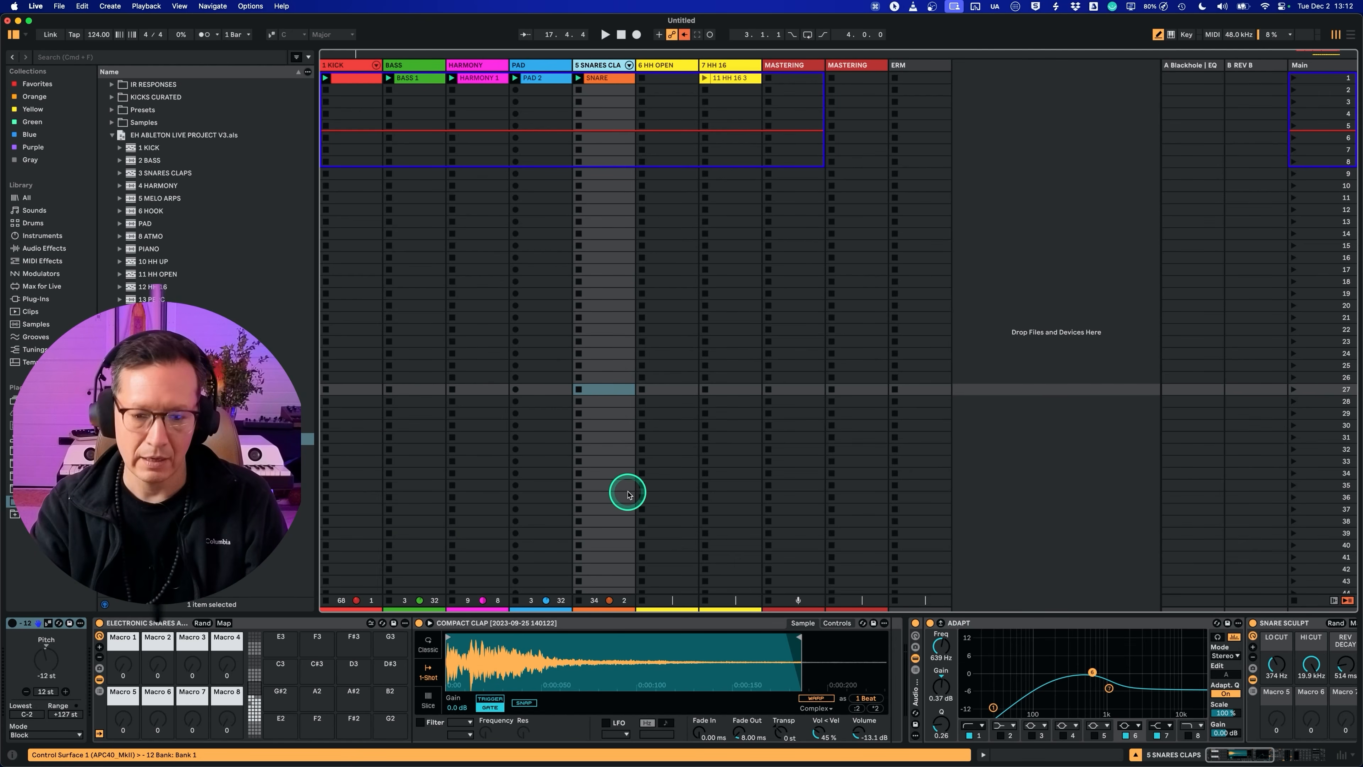
pyautogui.press('alt+super+m')
pyautogui.press('super+m')
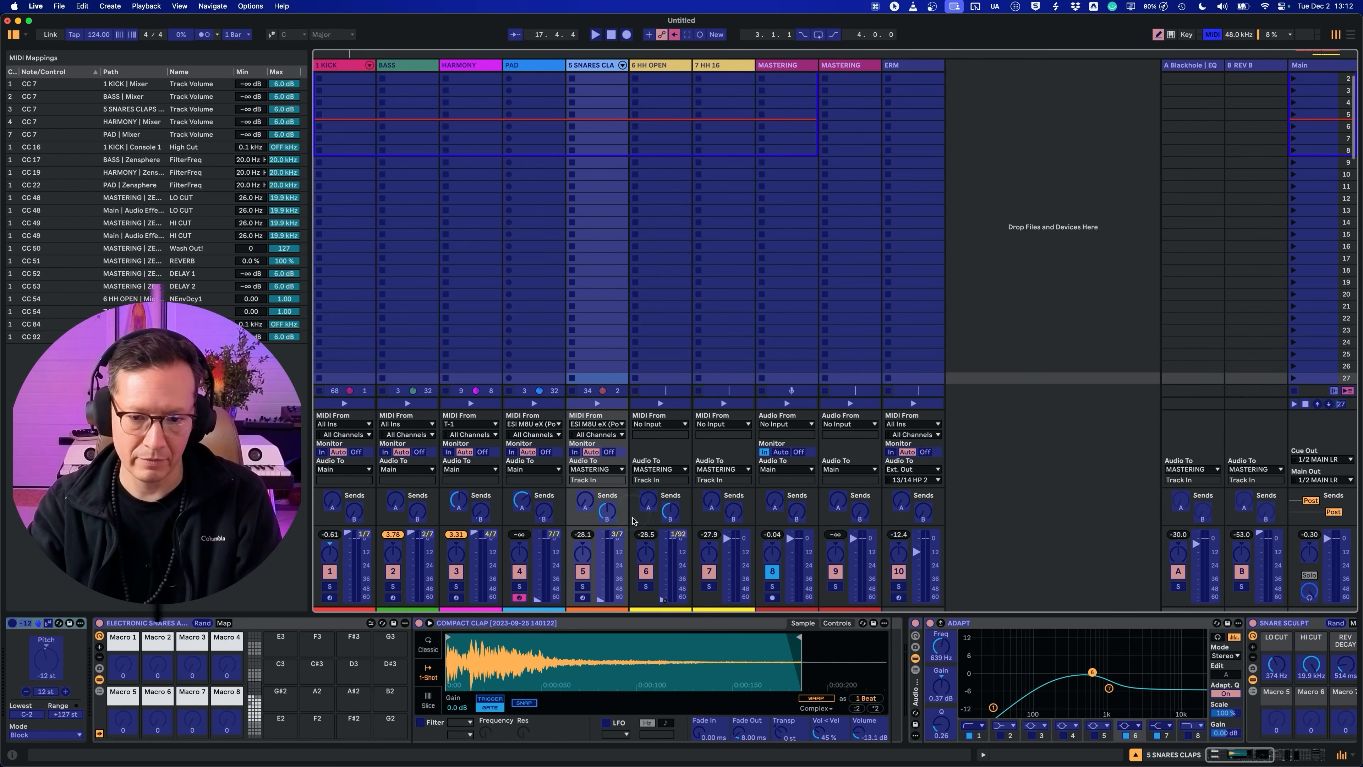
pyautogui.click(729, 541)
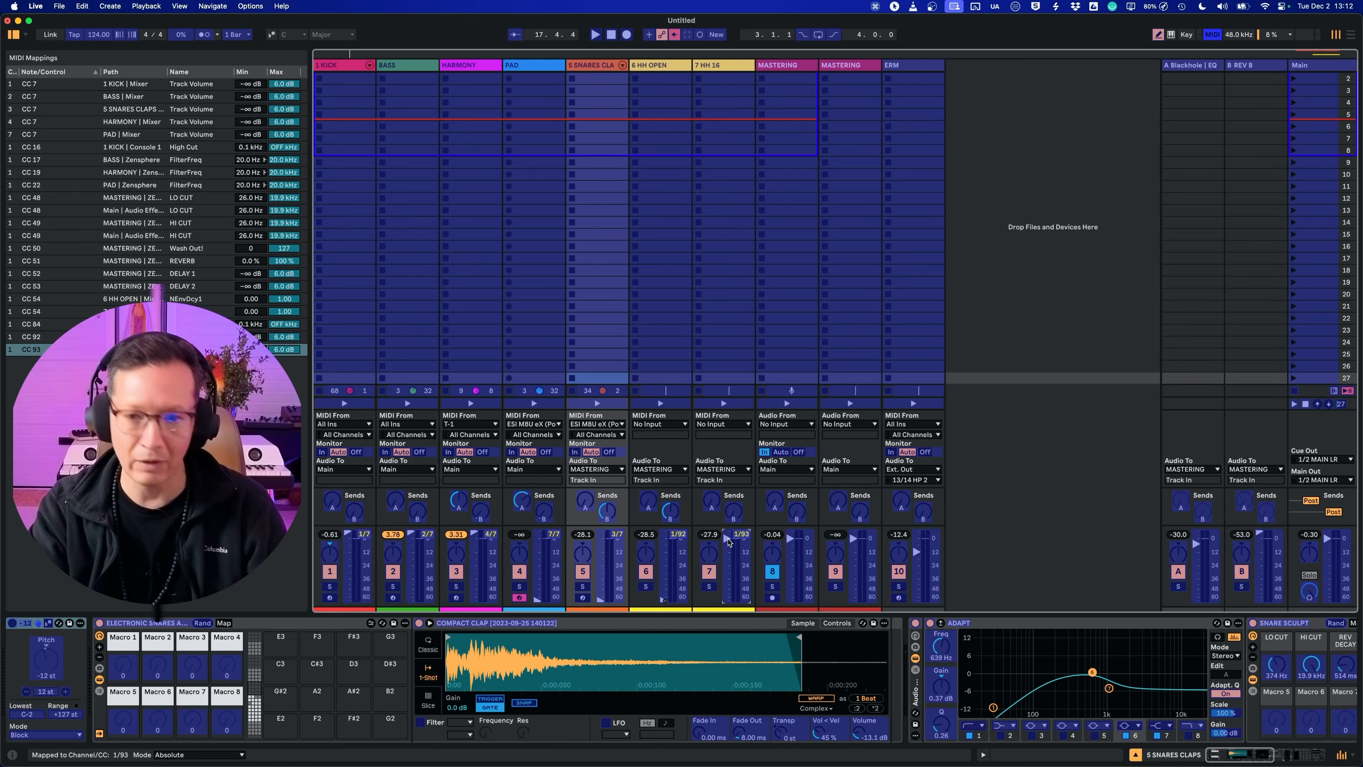
pyautogui.press('super+m')
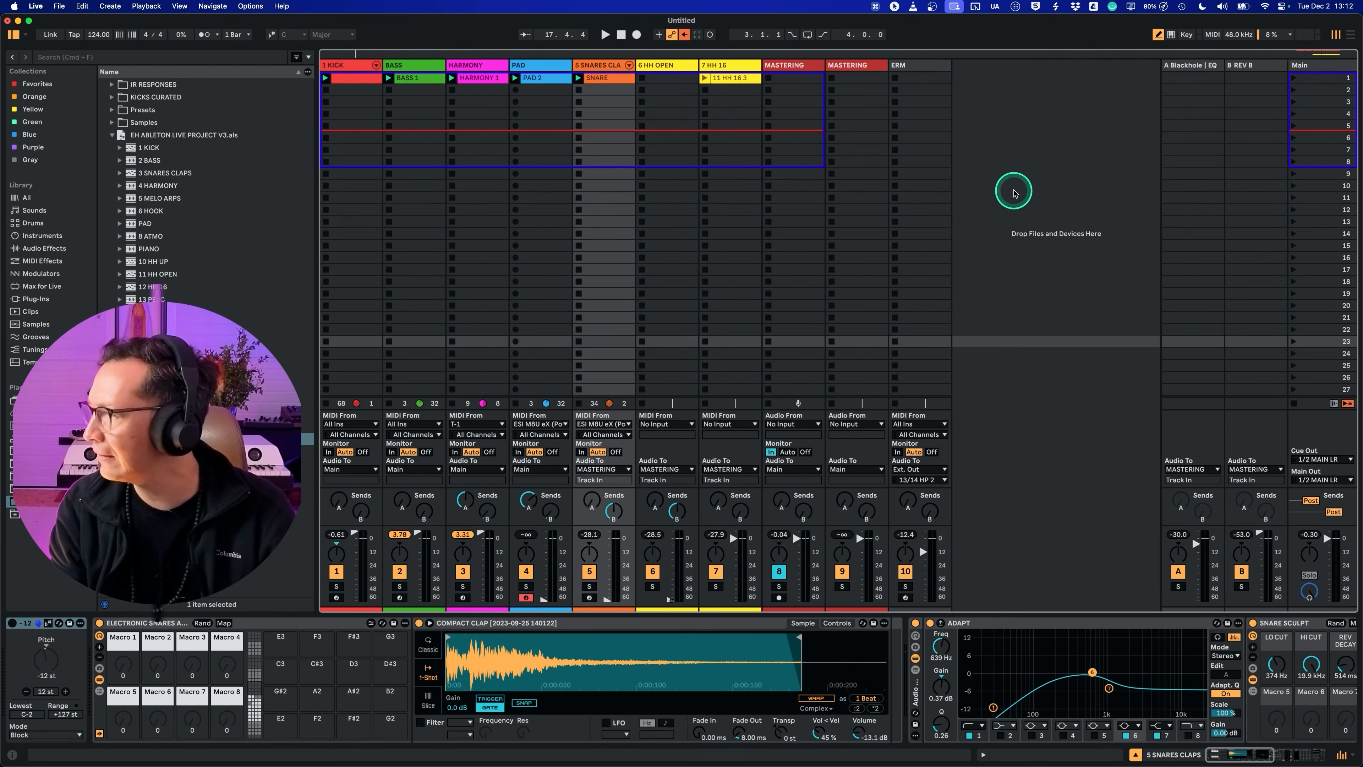
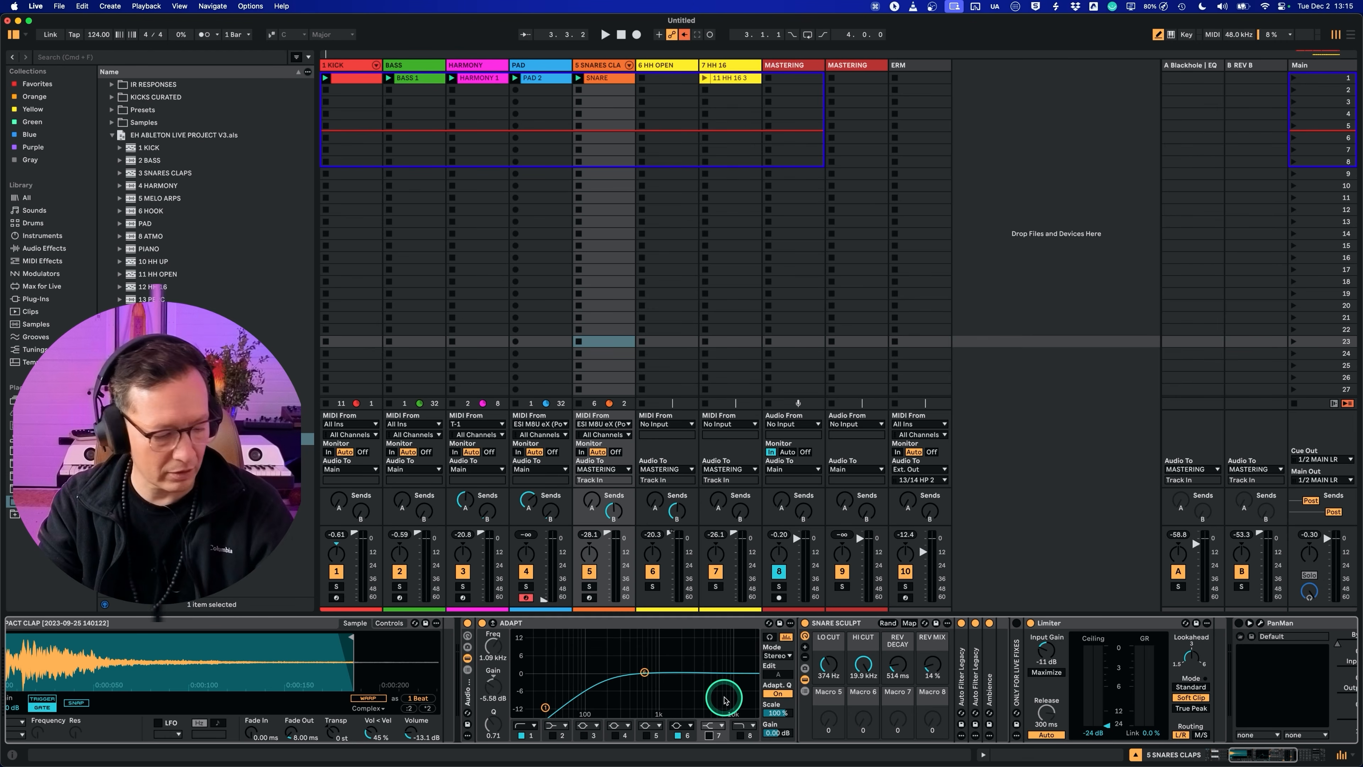
# Step: Raise the SNARES CLAPS Utility gain to about -1.87 dB and lower SNARE SCULPT's LO CUT macro to about 66.5 Hz
pyautogui.press('space')
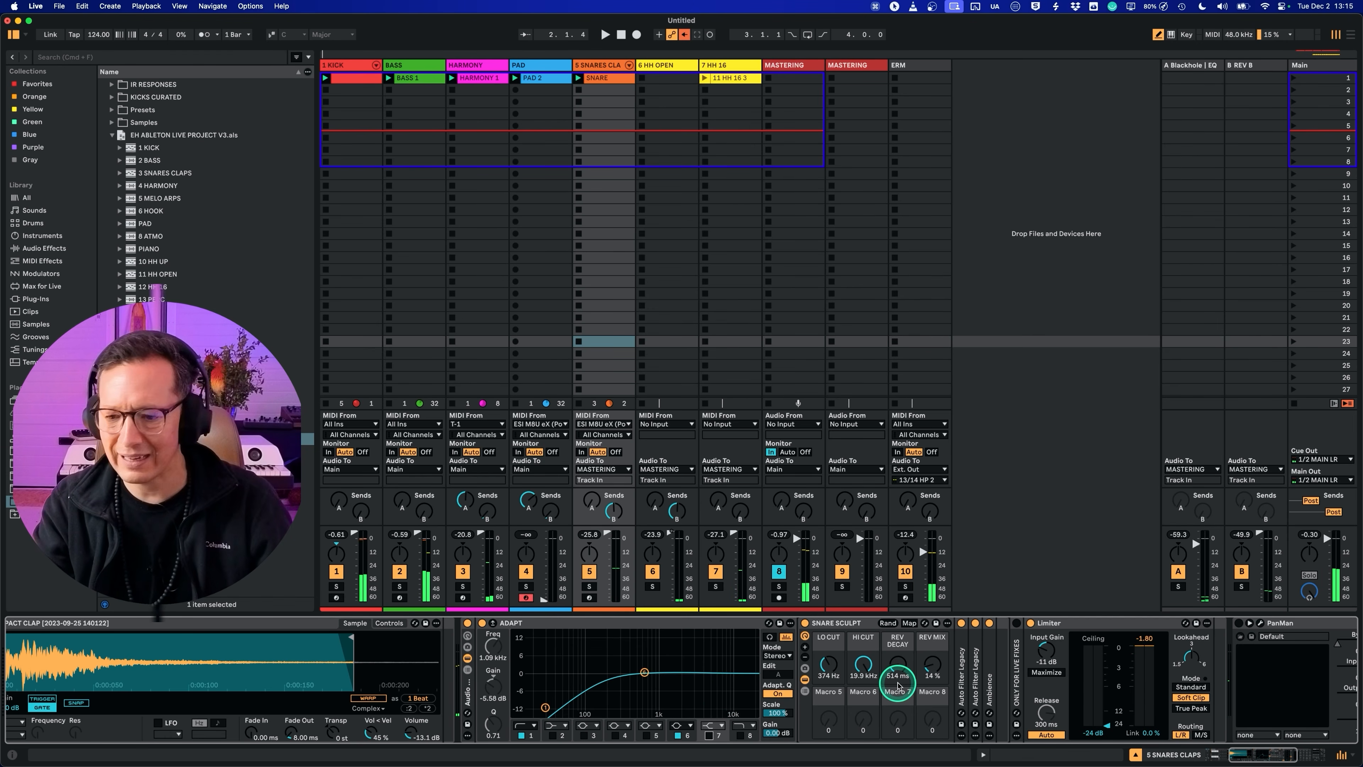
pyautogui.hscroll(10, 892, 683)
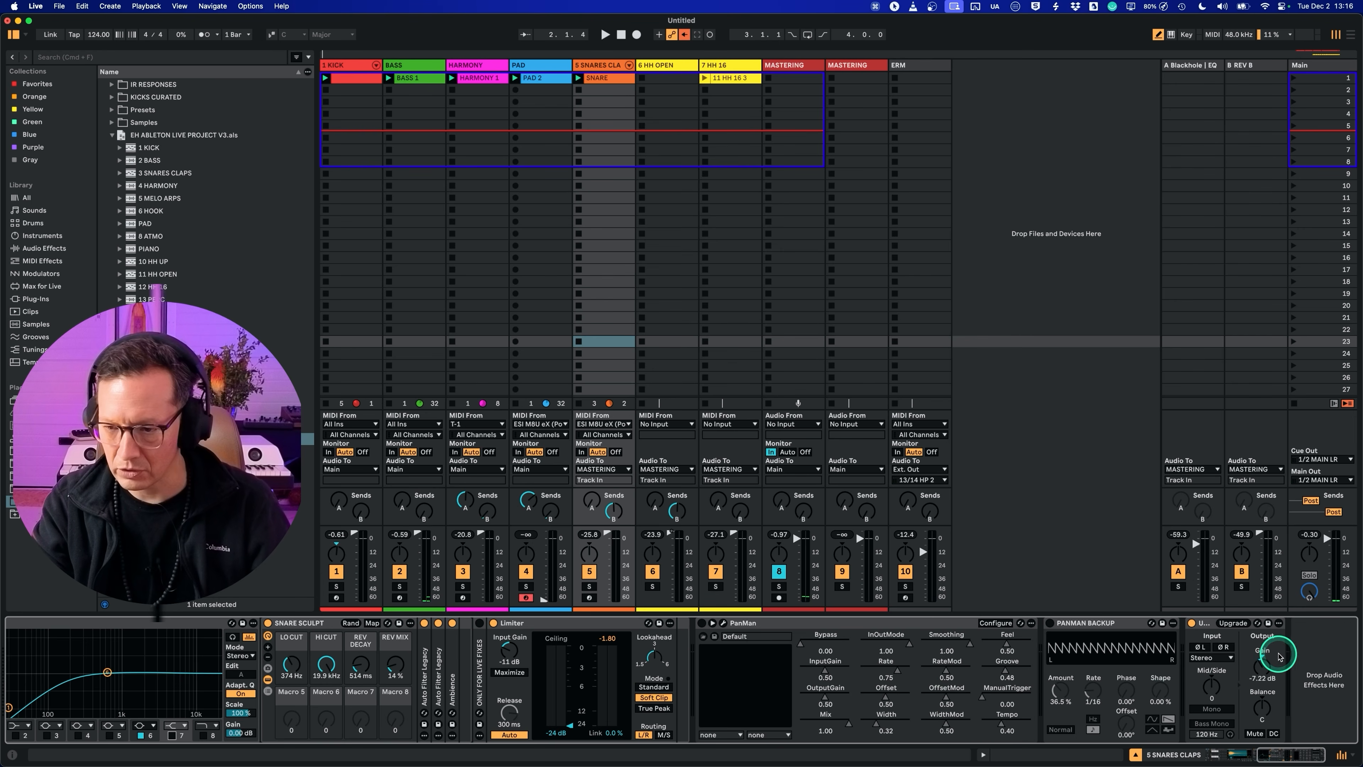
pyautogui.moveTo(1261, 666); pyautogui.dragTo(1257, 666)
pyautogui.press('space')
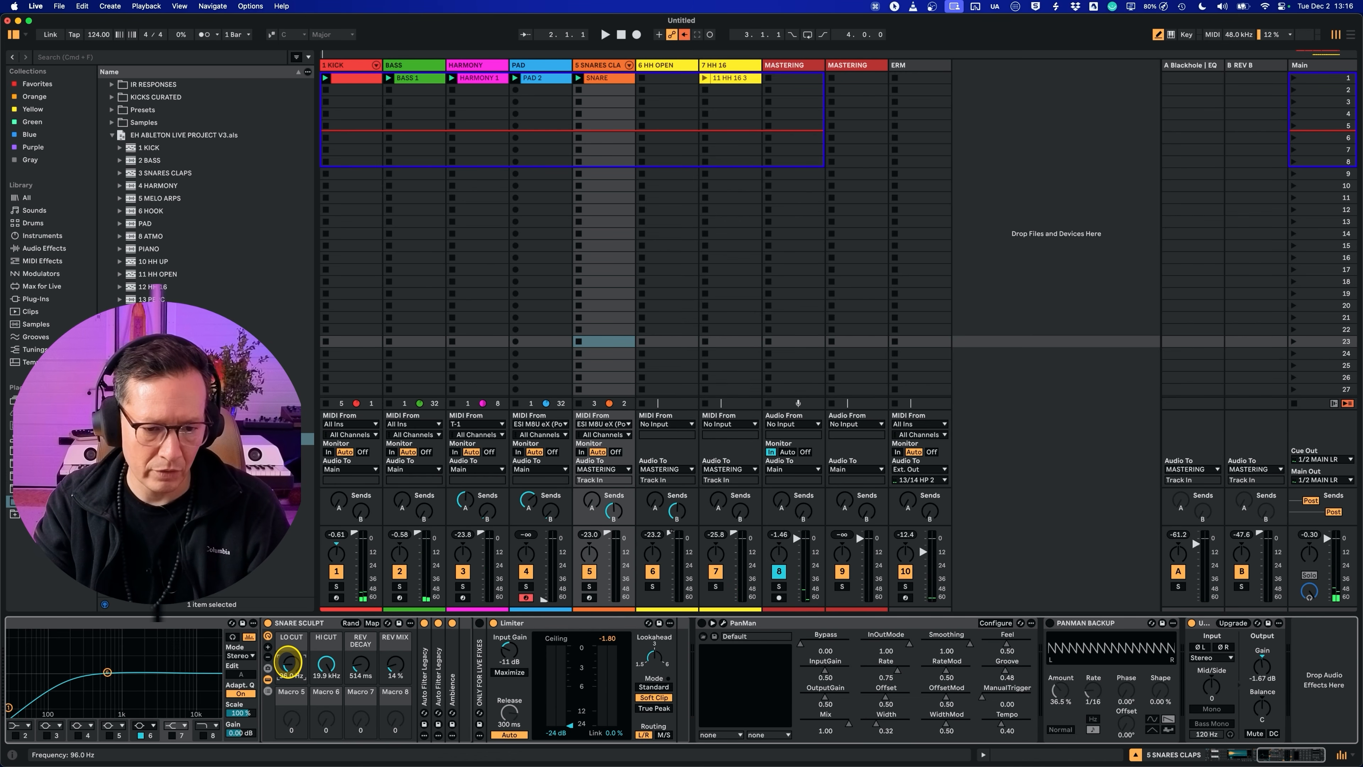
pyautogui.moveTo(289, 662); pyautogui.dragTo(288, 666)
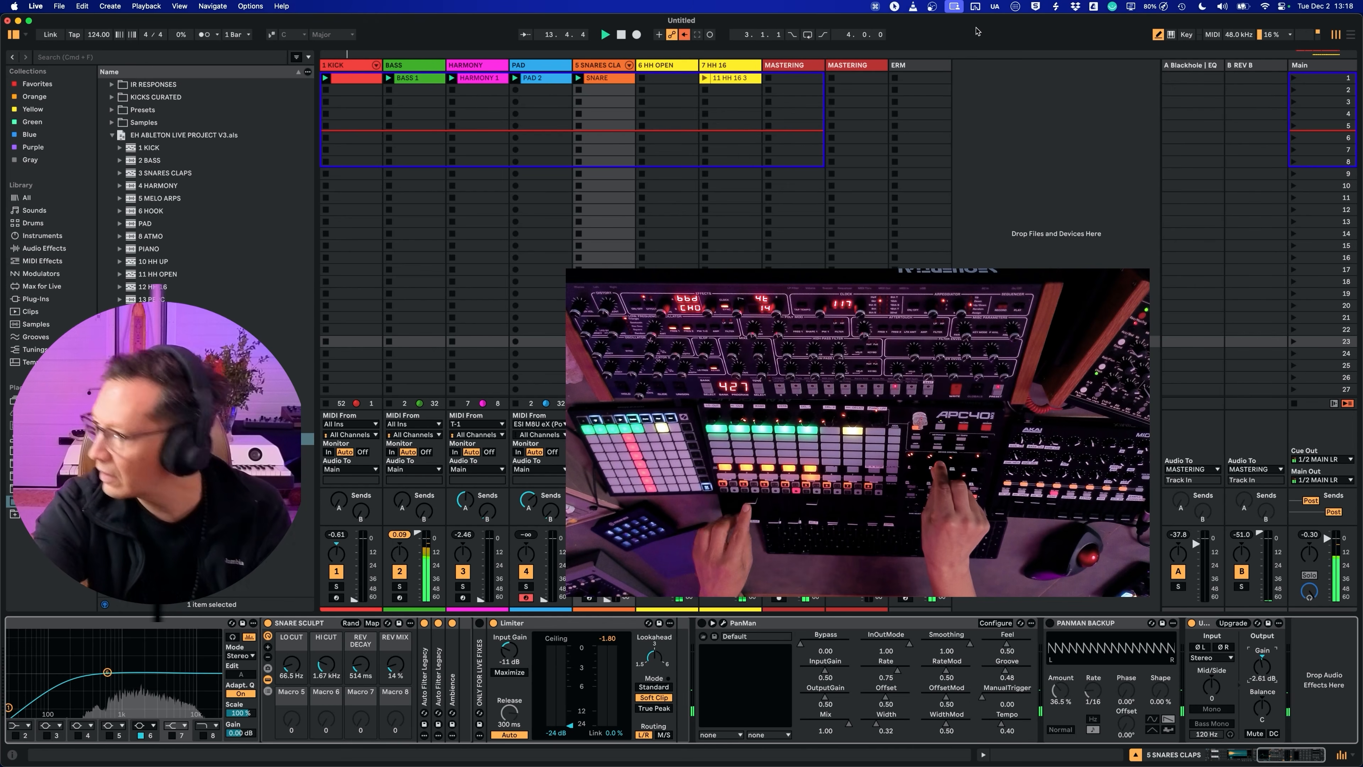
# Step: Stop playback and delete the clip in the first slot of the 7 HH 16 track
pyautogui.press('space')
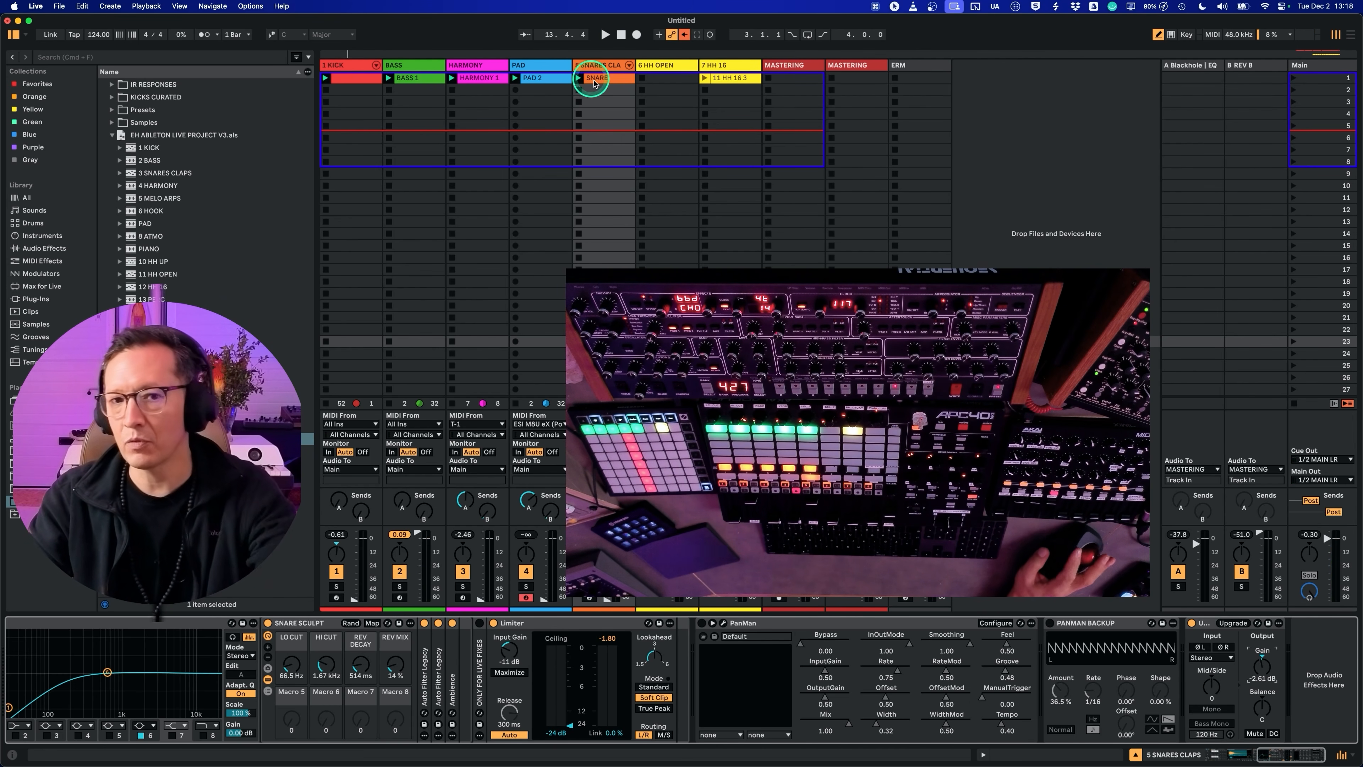
pyautogui.click(733, 79)
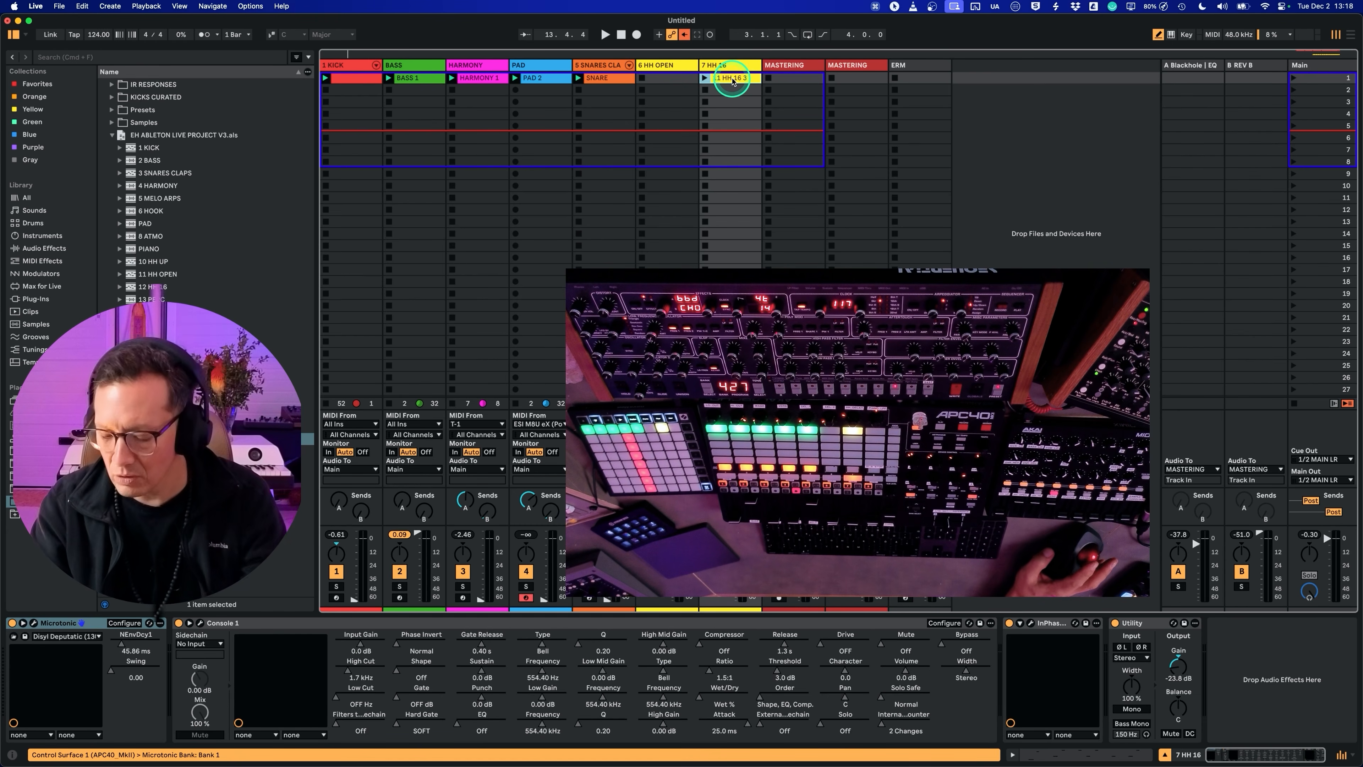
pyautogui.press('Delete')
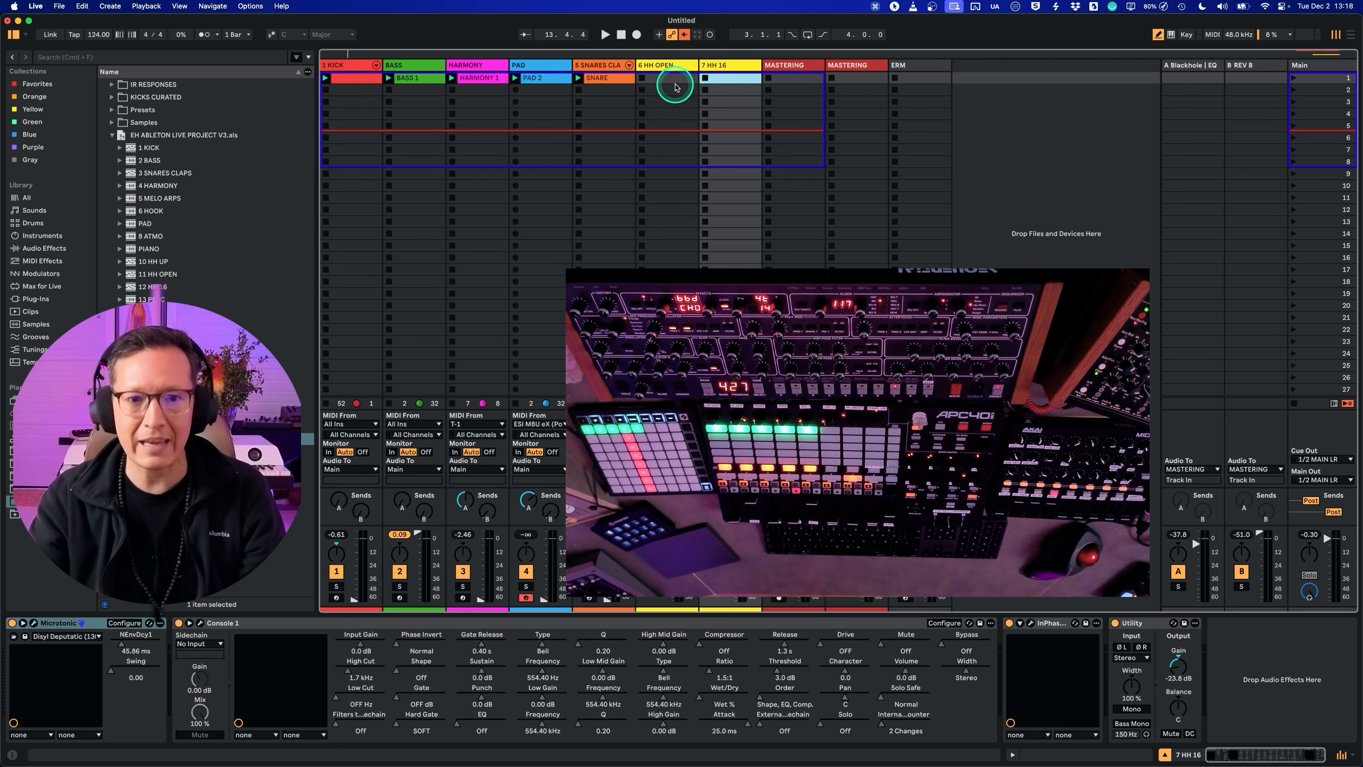
pyautogui.click(347, 87)
pyautogui.click(448, 88)
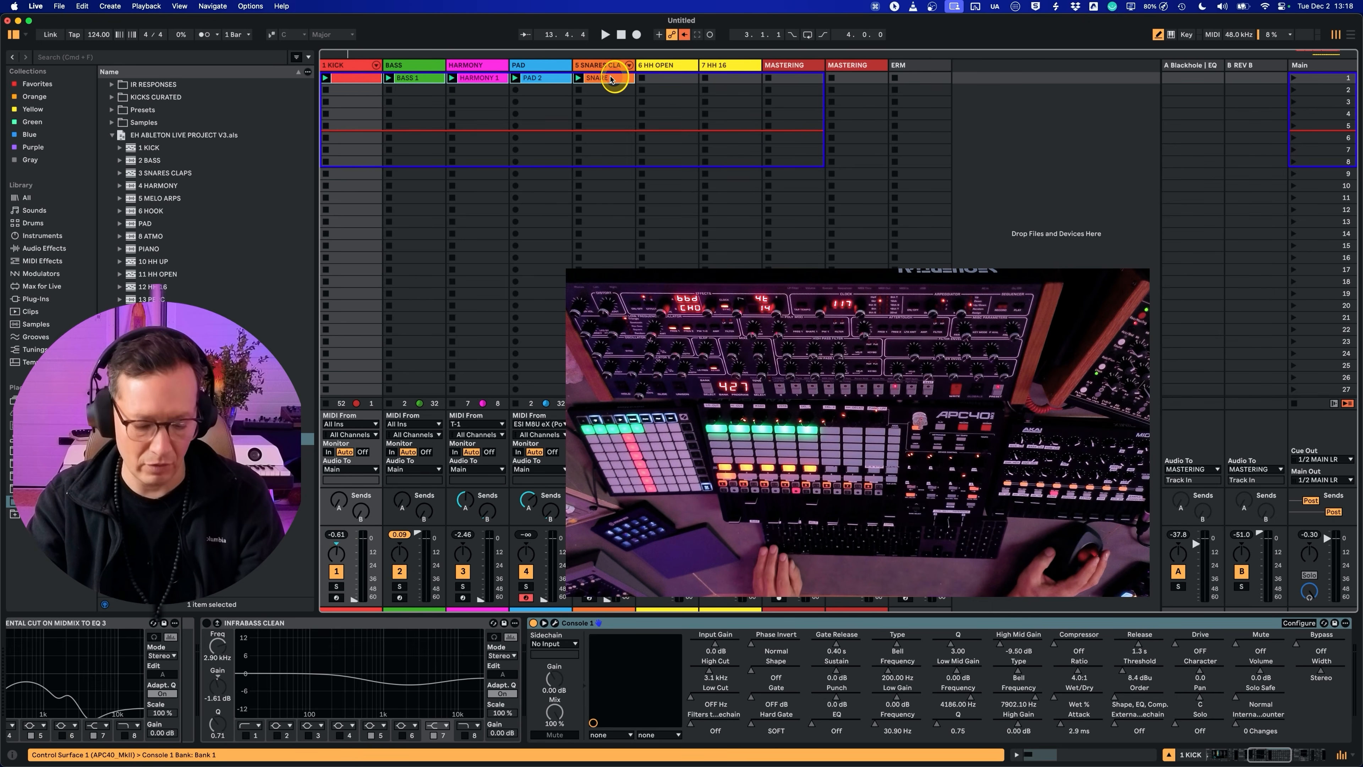
pyautogui.press('Tab')
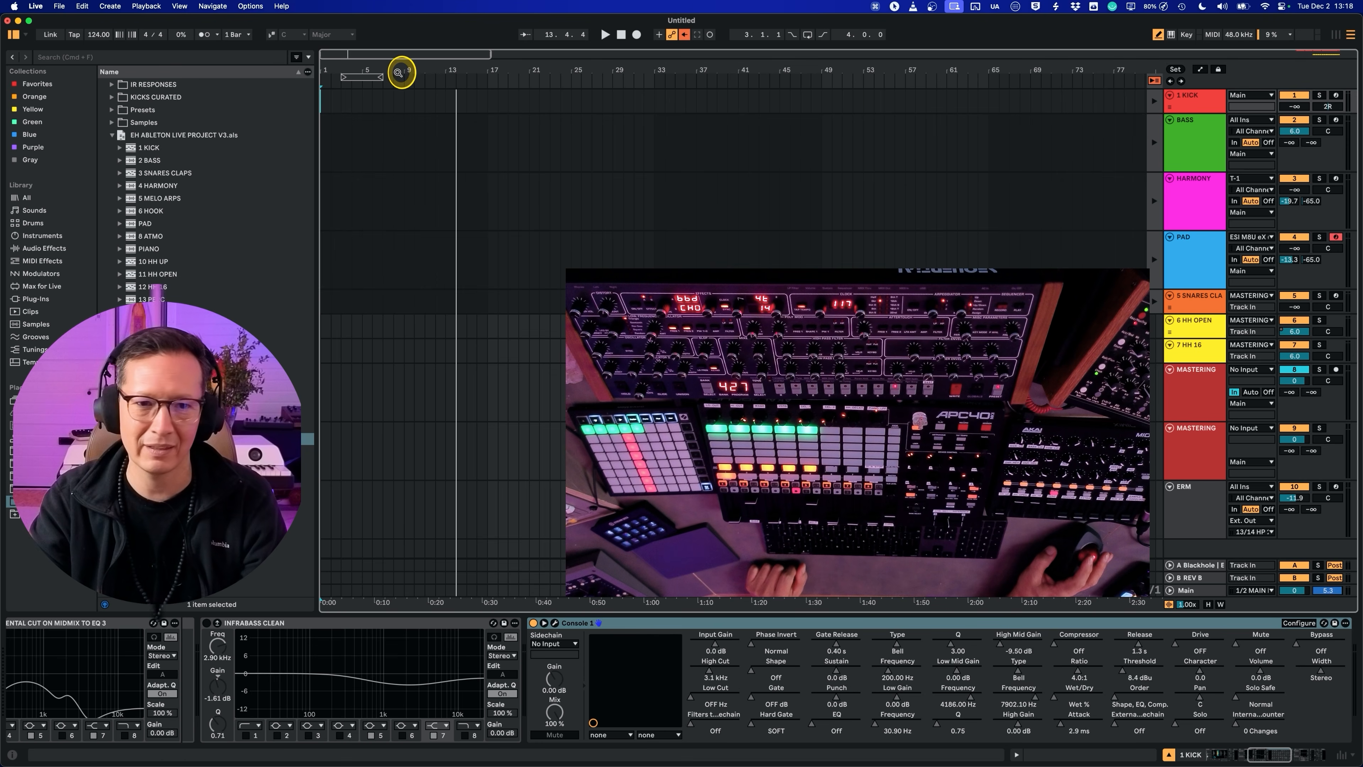
pyautogui.press('Tab')
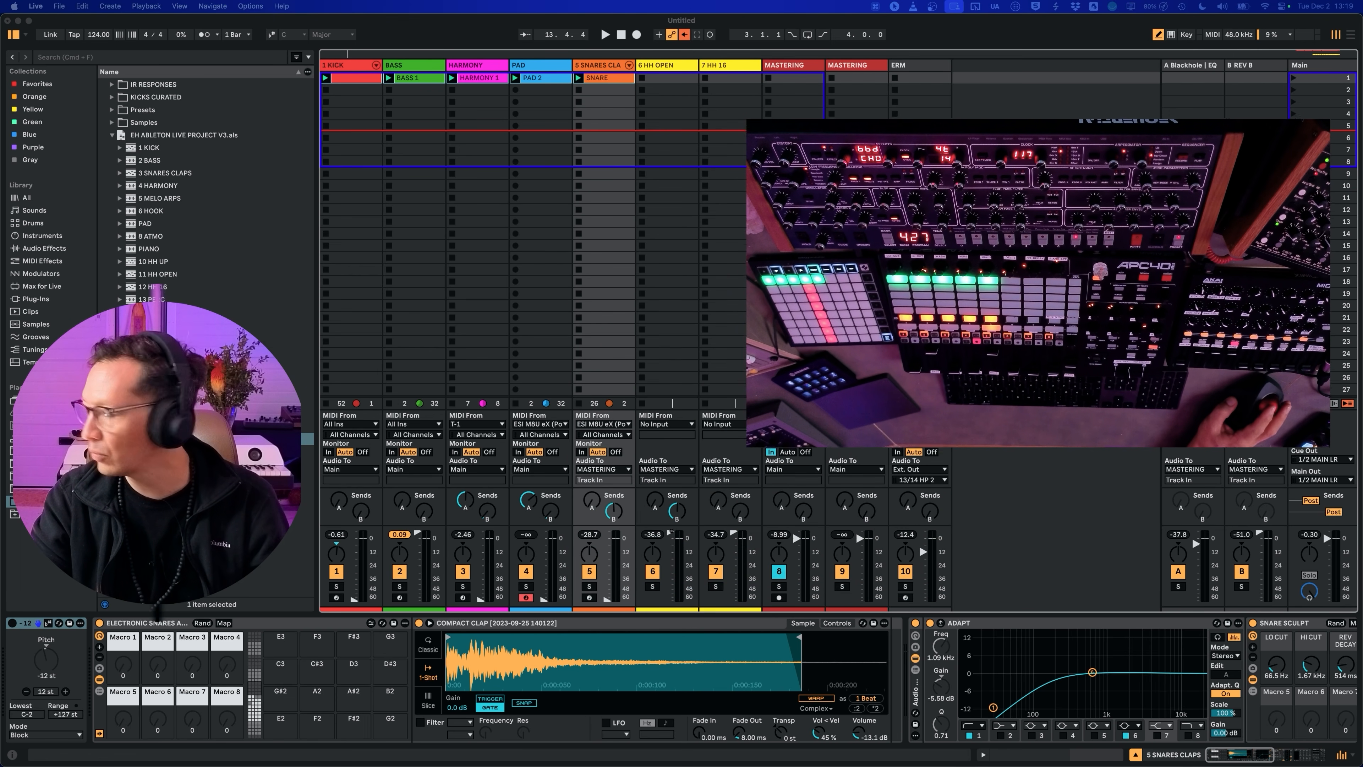
# Step: Play the groove briefly, stop it, and extend the arrangement loop back to bar 1
pyautogui.click(715, 22)
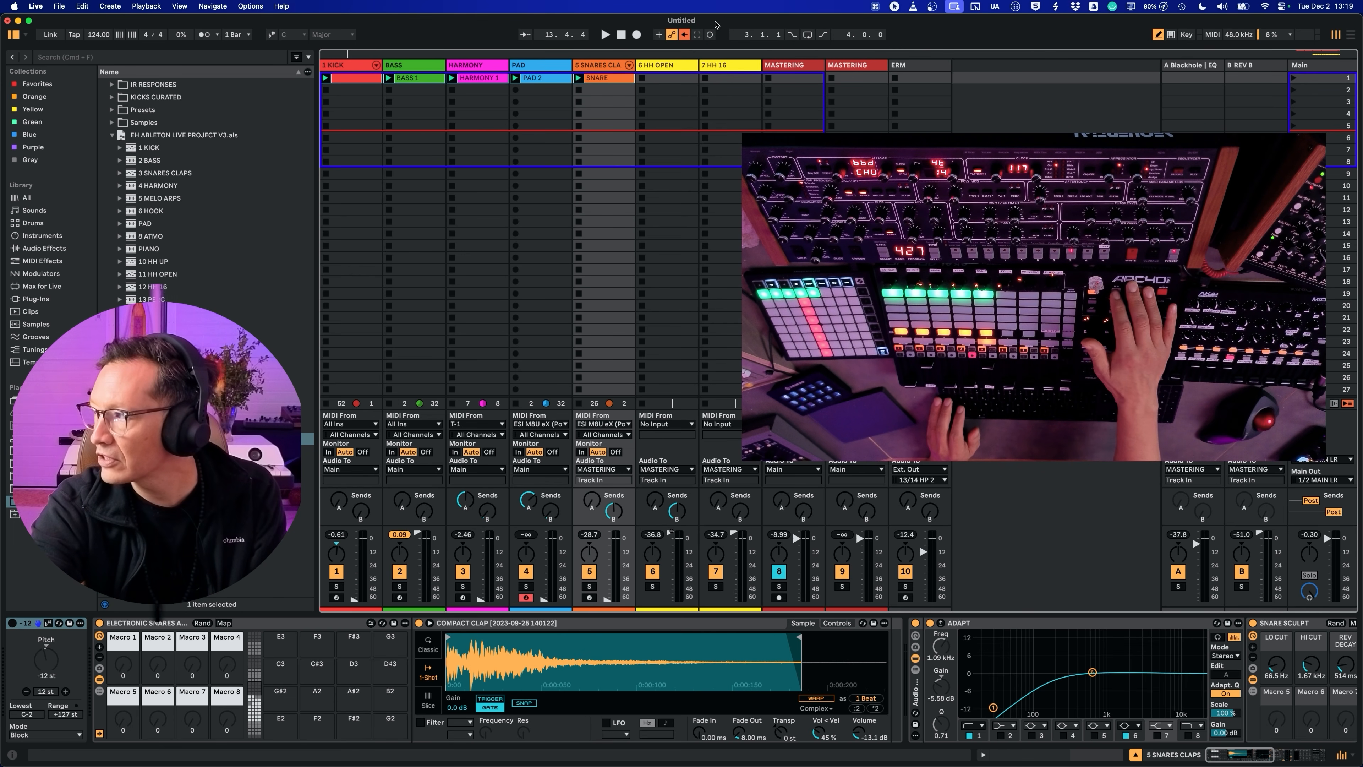
pyautogui.press('space')
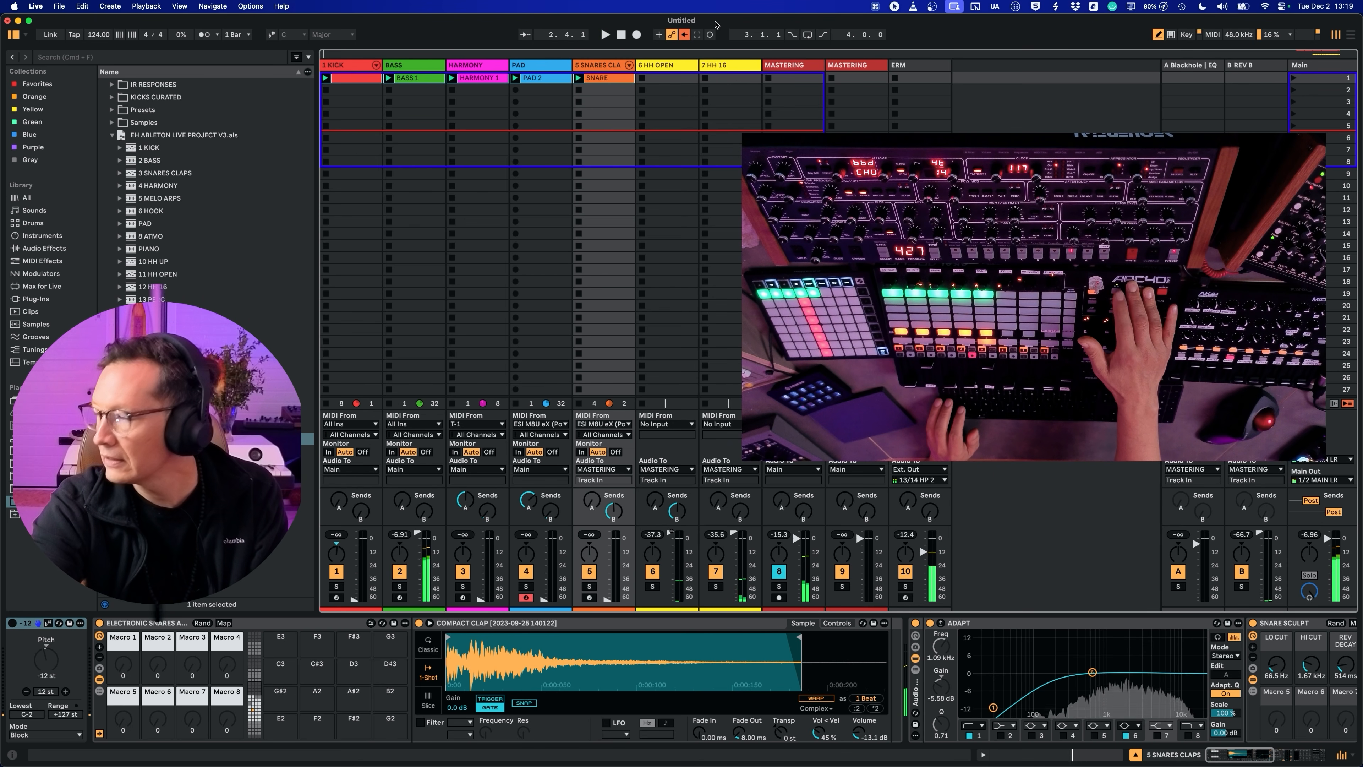
pyautogui.press('Tab')
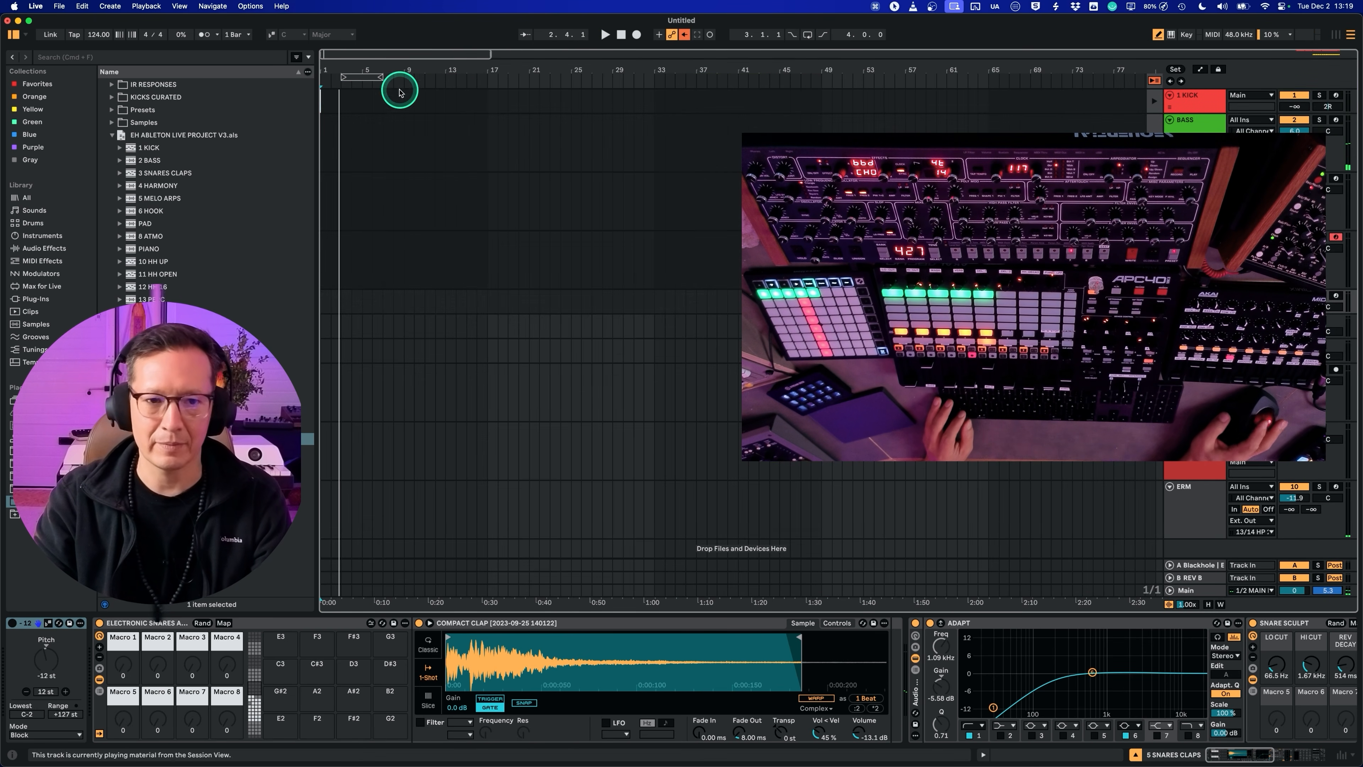
pyautogui.moveTo(344, 76); pyautogui.dragTo(324, 76)
# Step: Search the browser for alan and place the Alan Watts recording on a new audio track near the arrangement's start
pyautogui.click(88, 57)
pyautogui.write('a')
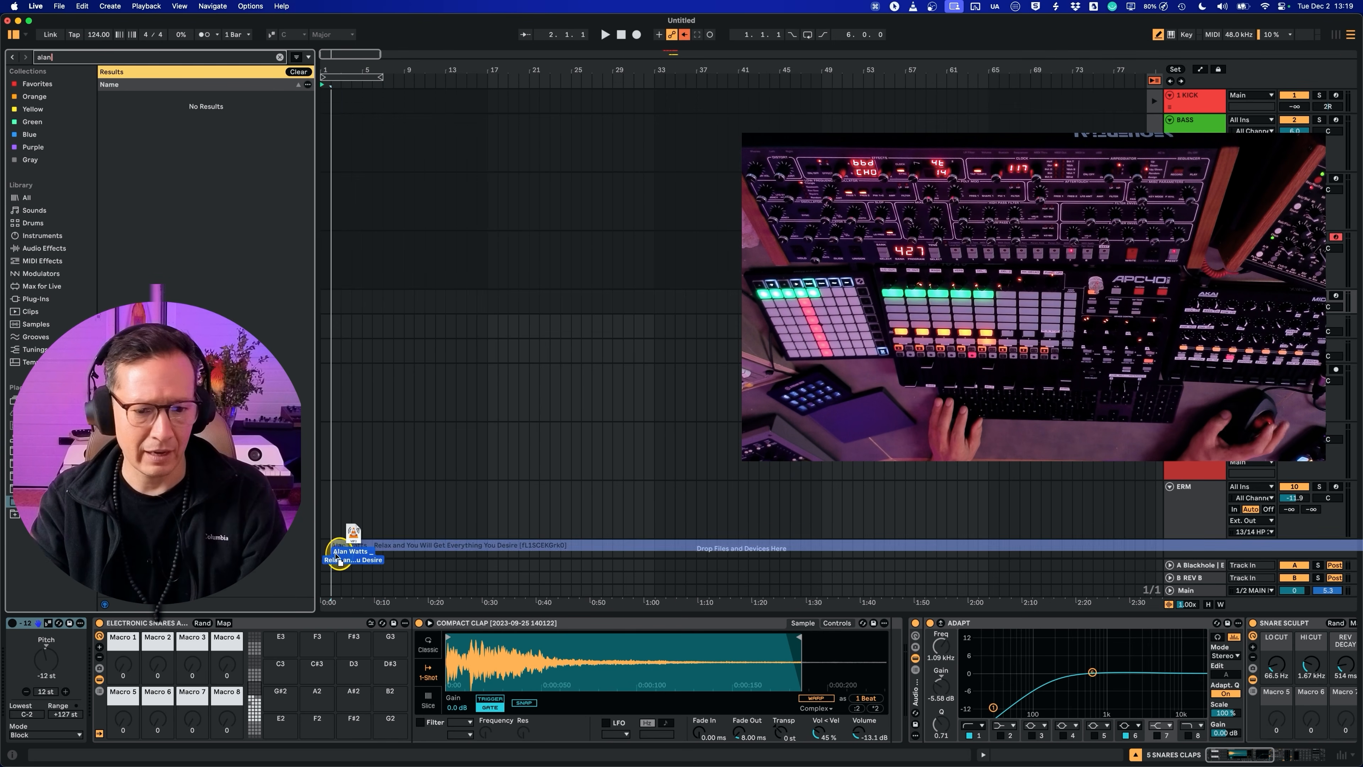
pyautogui.moveTo(335, 555); pyautogui.dragTo(329, 554)
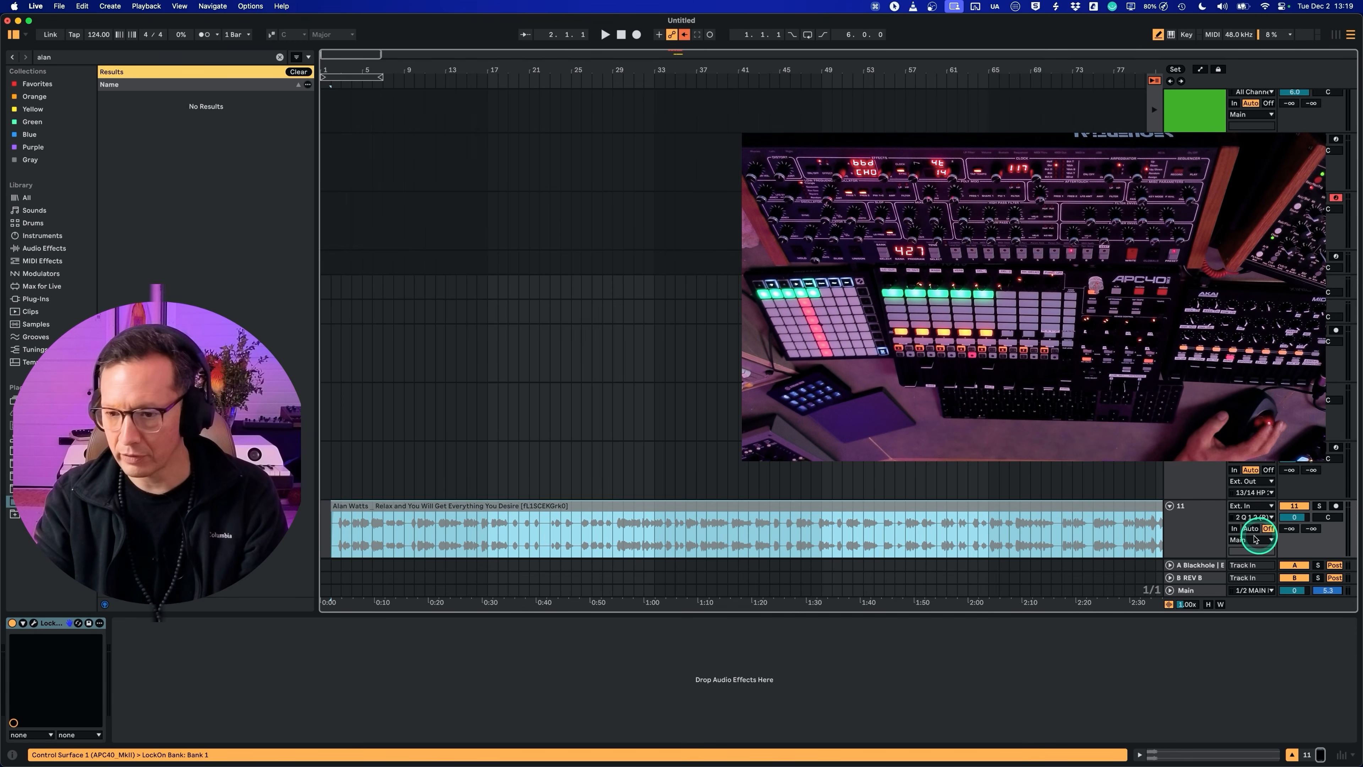
# Step: Set the new audio track's send A to about -26.5 dB, leaving its output routed to Main
pyautogui.click(1198, 534)
pyautogui.click(1245, 540)
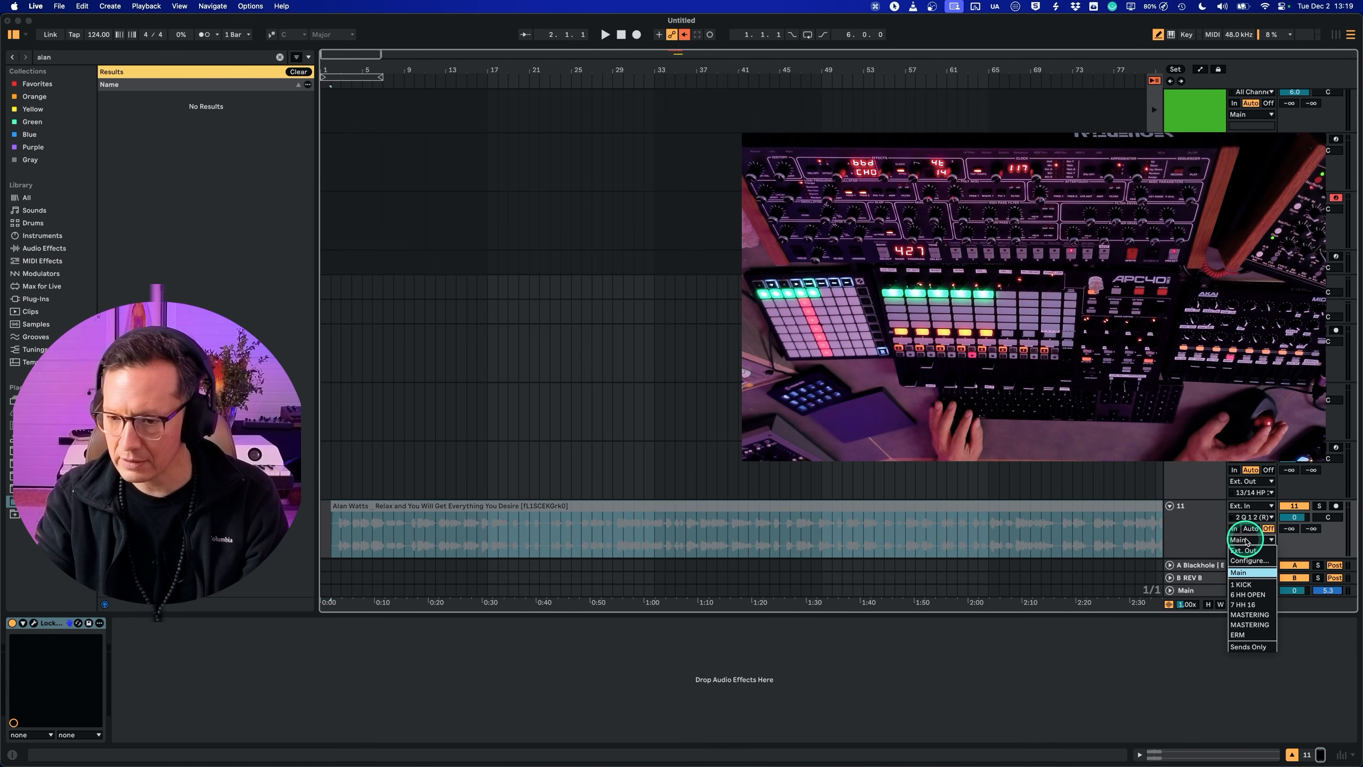
pyautogui.click(1205, 532)
pyautogui.moveTo(1295, 531); pyautogui.dragTo(1295, 529)
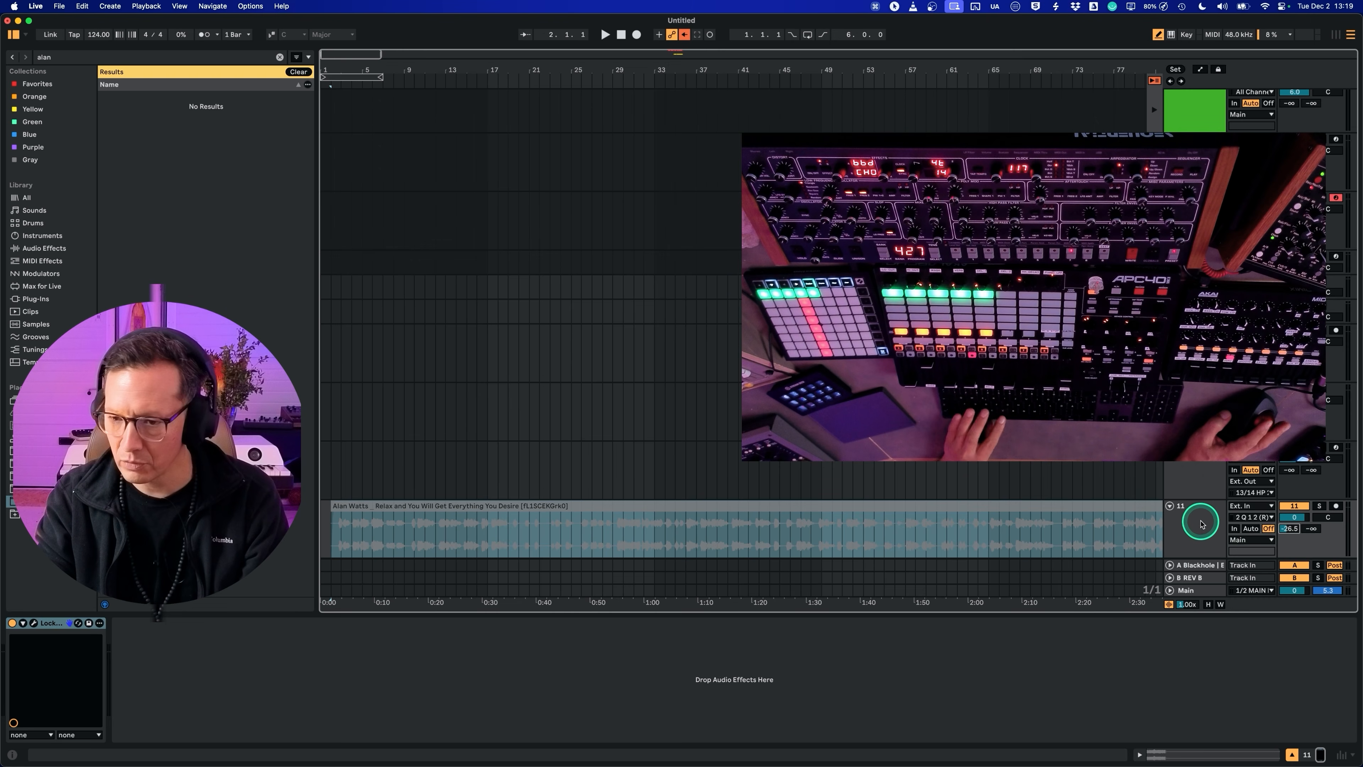
# Step: Rename the new audio track as alan in the Session View
pyautogui.press('Tab')
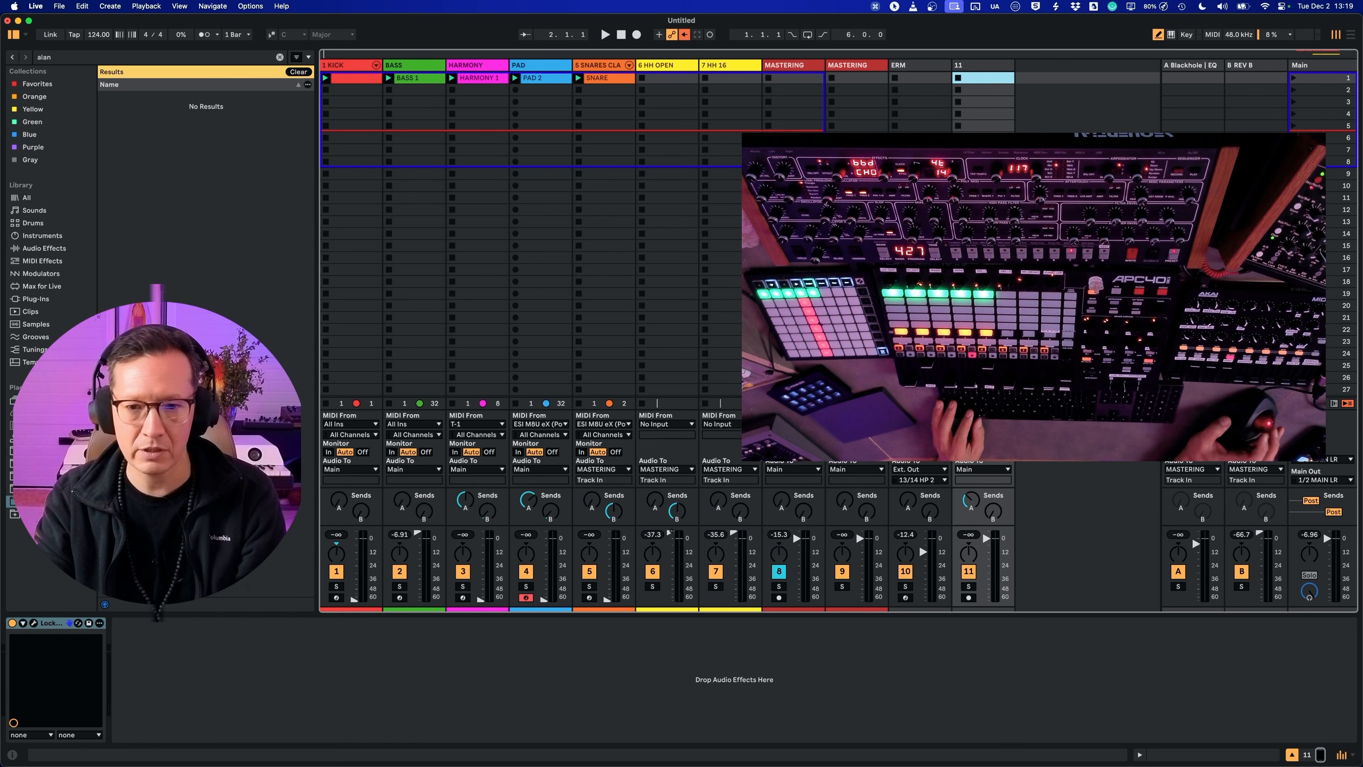
pyautogui.click(979, 70)
pyautogui.write('alan')
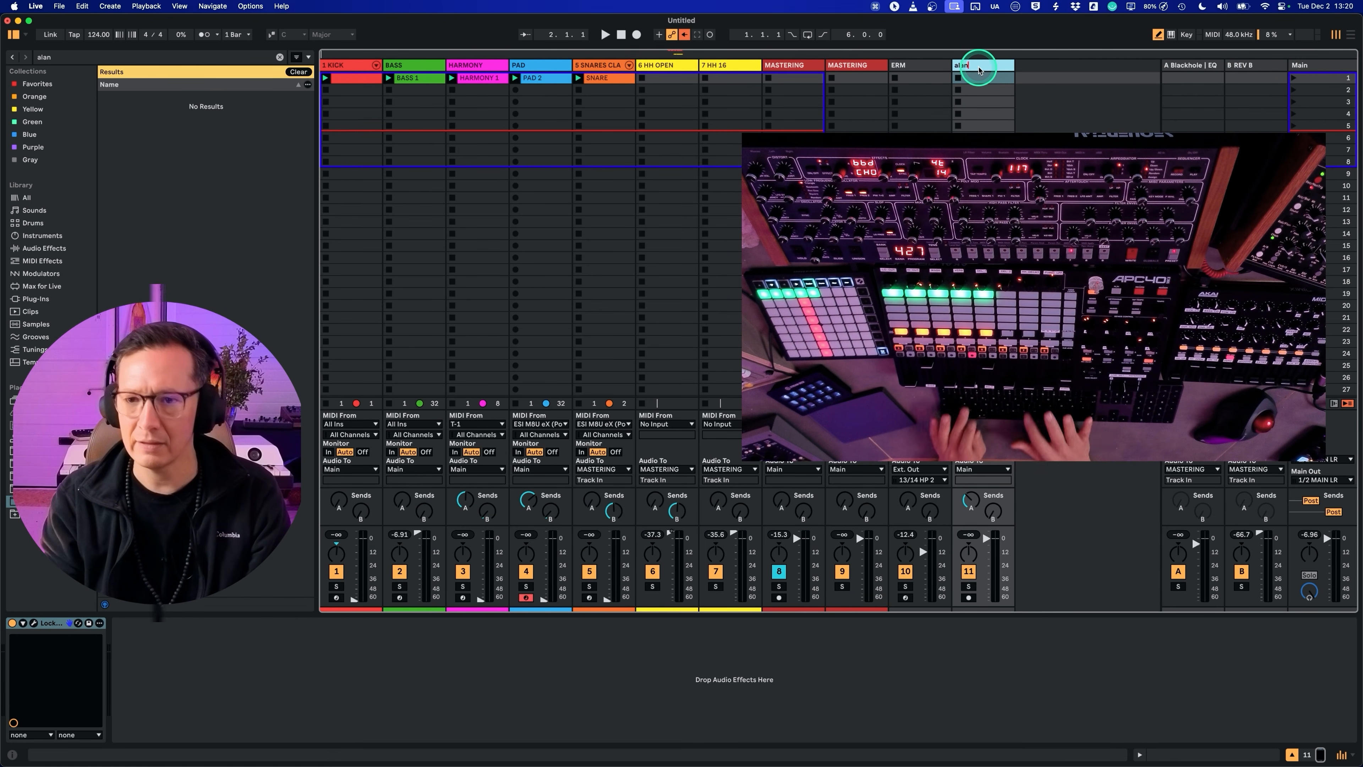
pyautogui.click(986, 632)
# Step: MIDI-map the alan track's volume fader to CC 99 on the hardware controller
pyautogui.click(984, 544)
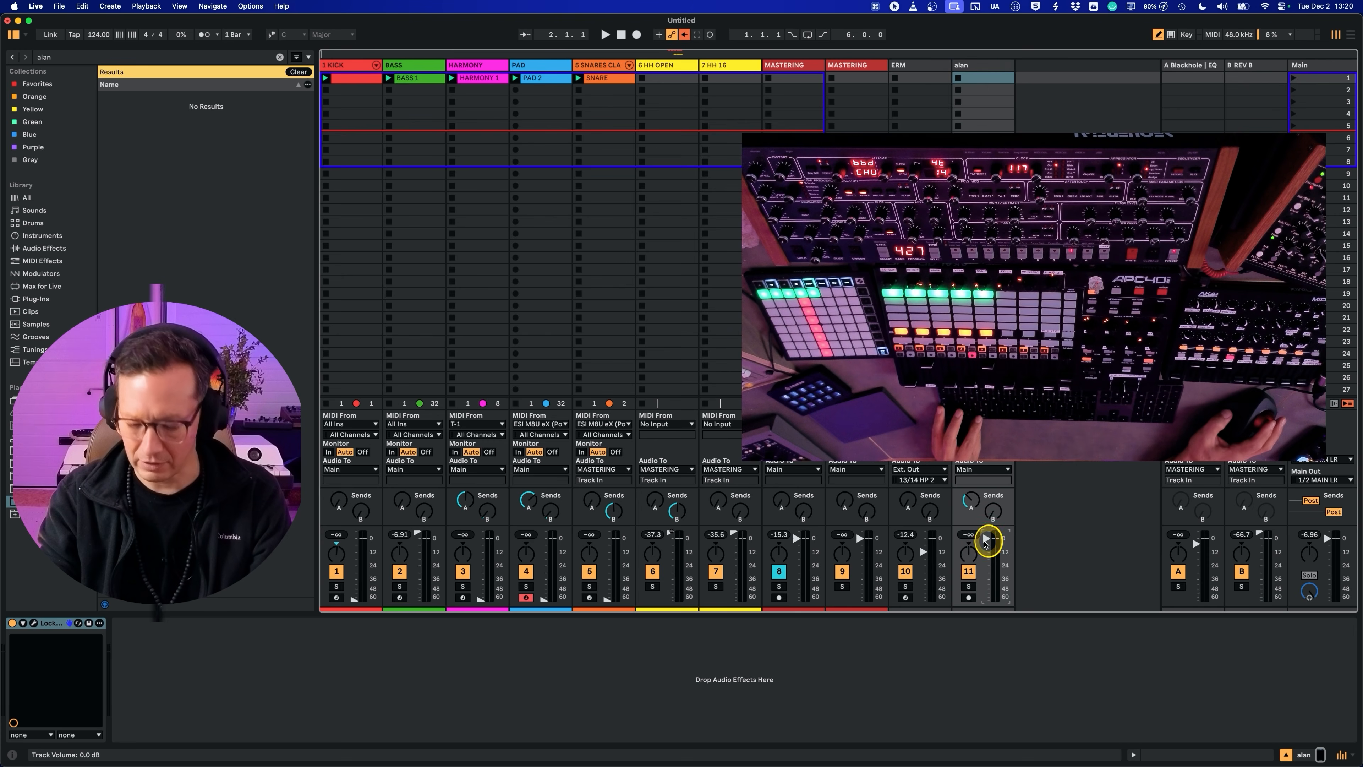
pyautogui.press('super+m')
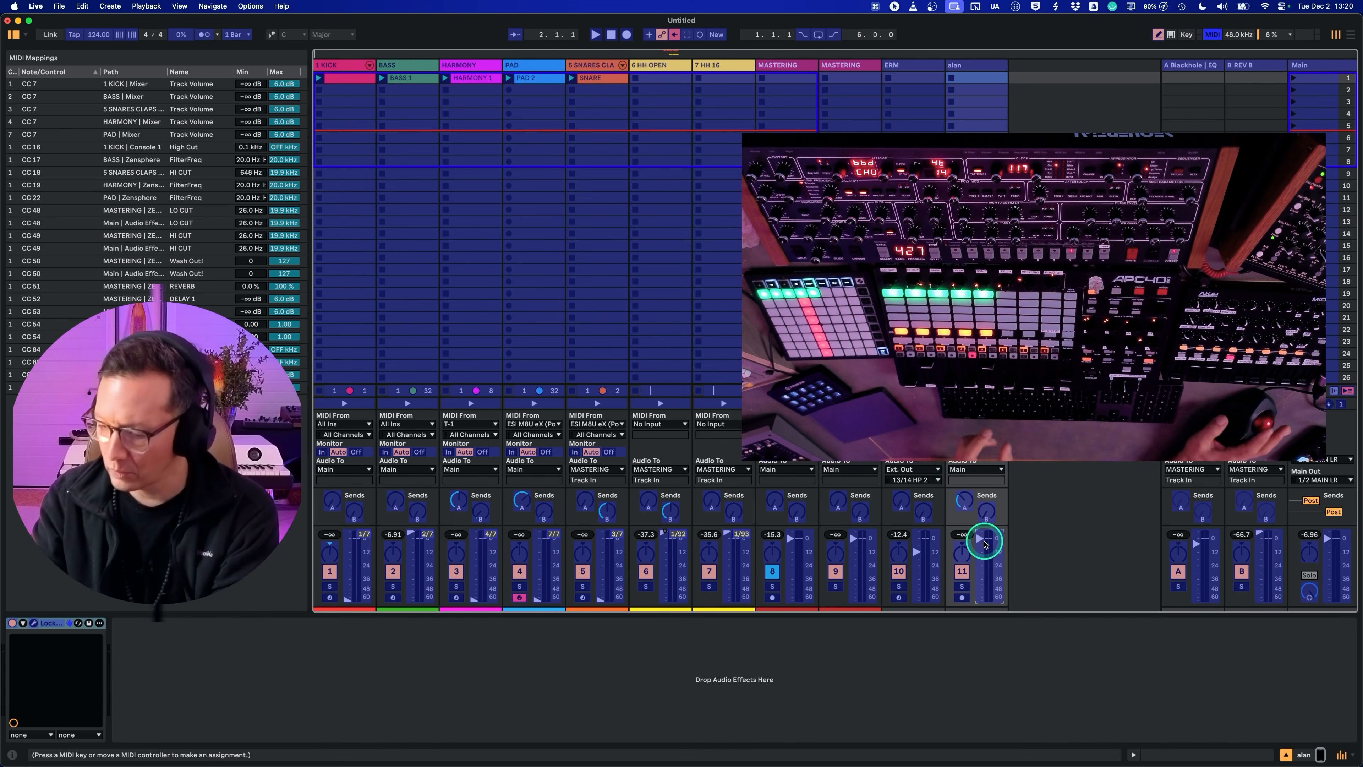
pyautogui.press('super+comma')
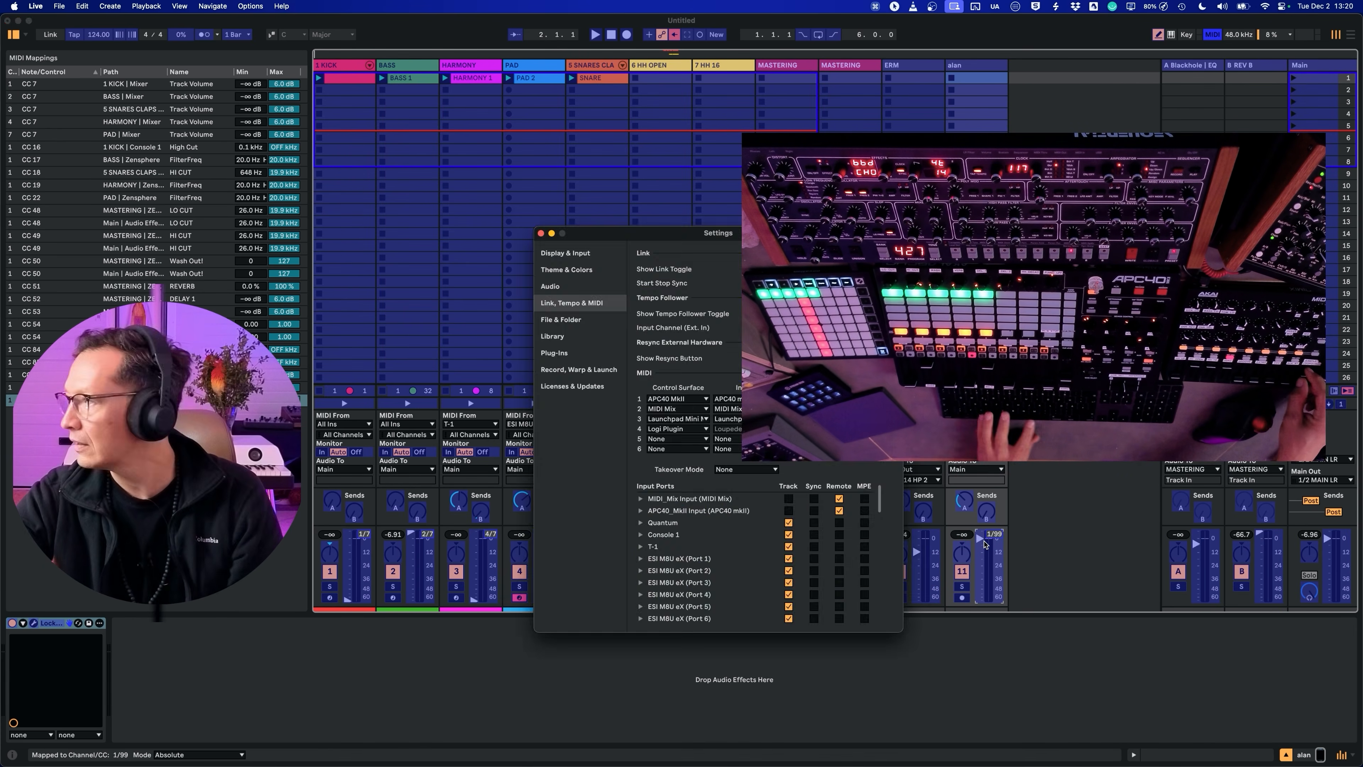
pyautogui.press('super+comma')
pyautogui.press('super+m')
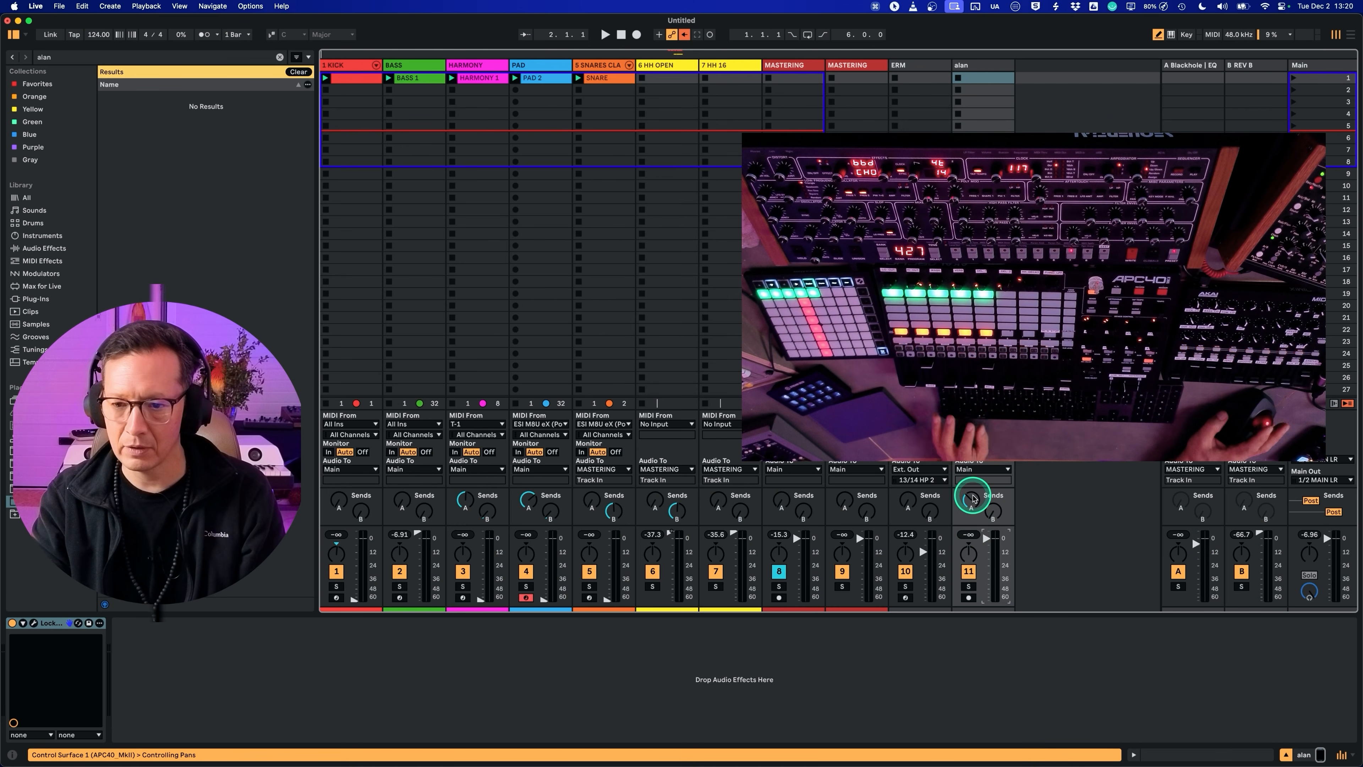
# Step: Copy Console 1 from 1 KICK to the alan track and set its low cut to 118 Hz and high cut to 2.6 kHz
pyautogui.click(420, 70)
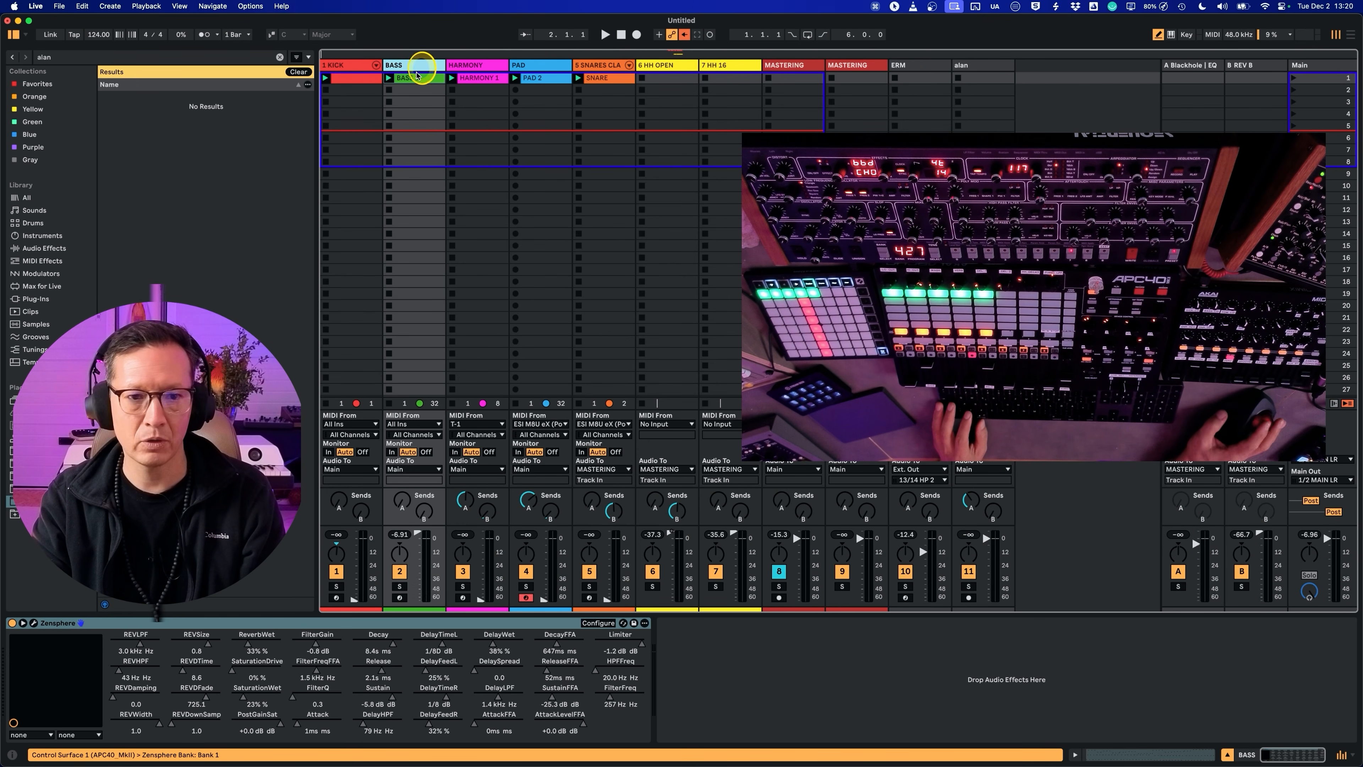
pyautogui.click(343, 75)
pyautogui.click(719, 624)
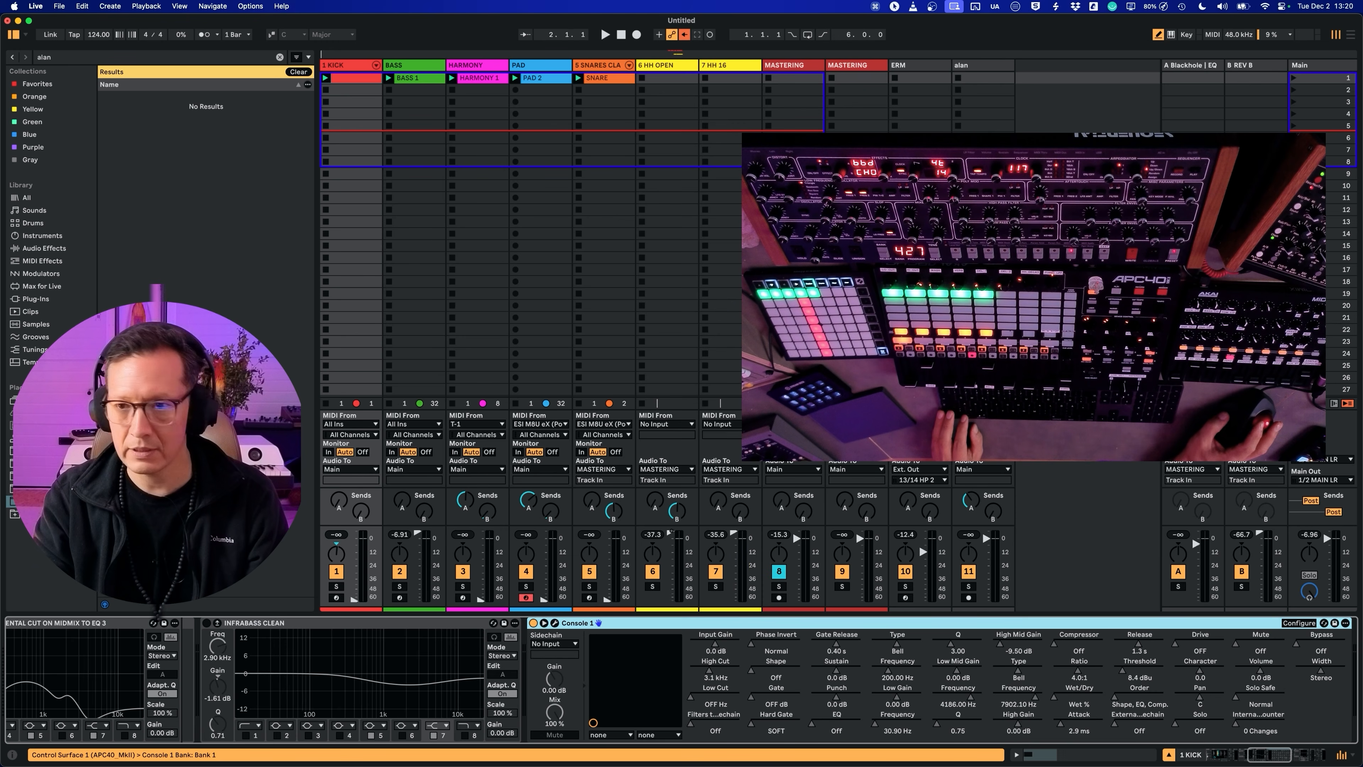
pyautogui.click(995, 67)
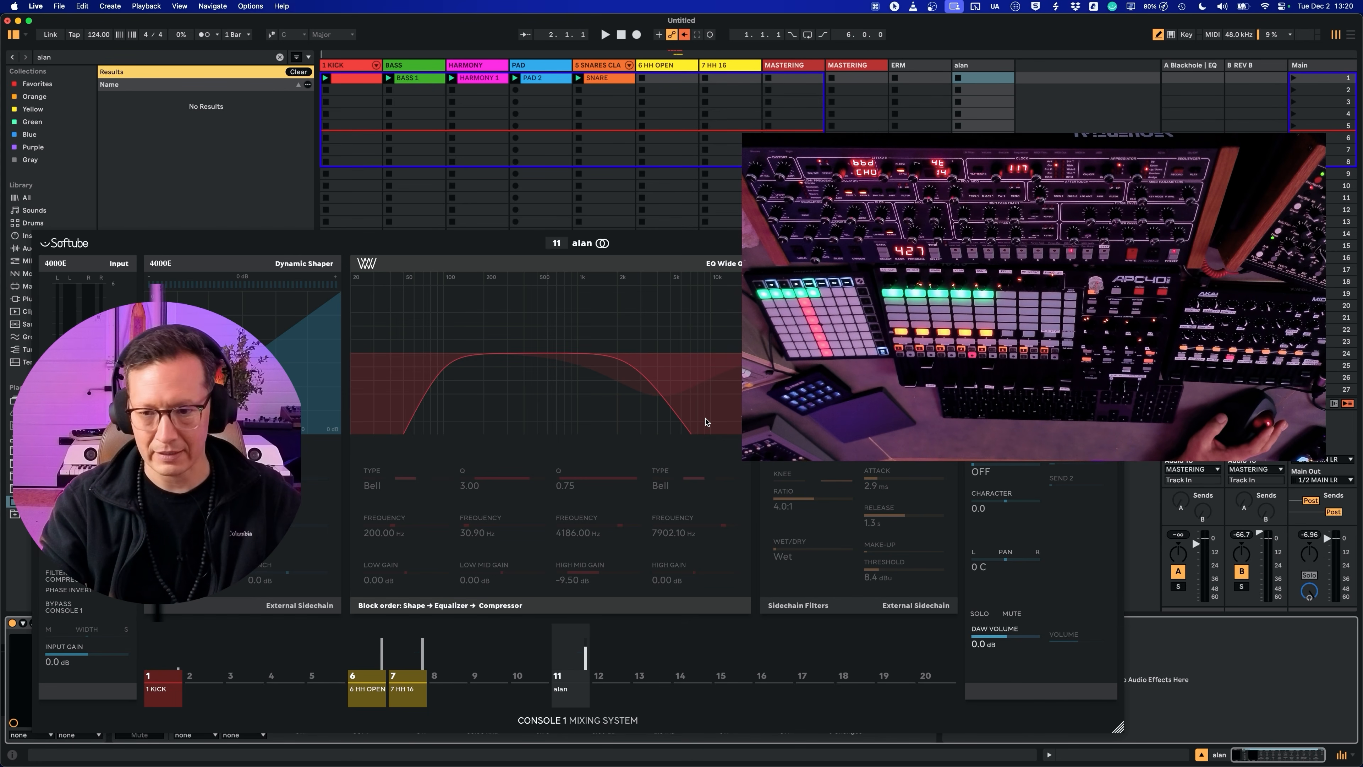
pyautogui.moveTo(487, 247); pyautogui.dragTo(583, 123)
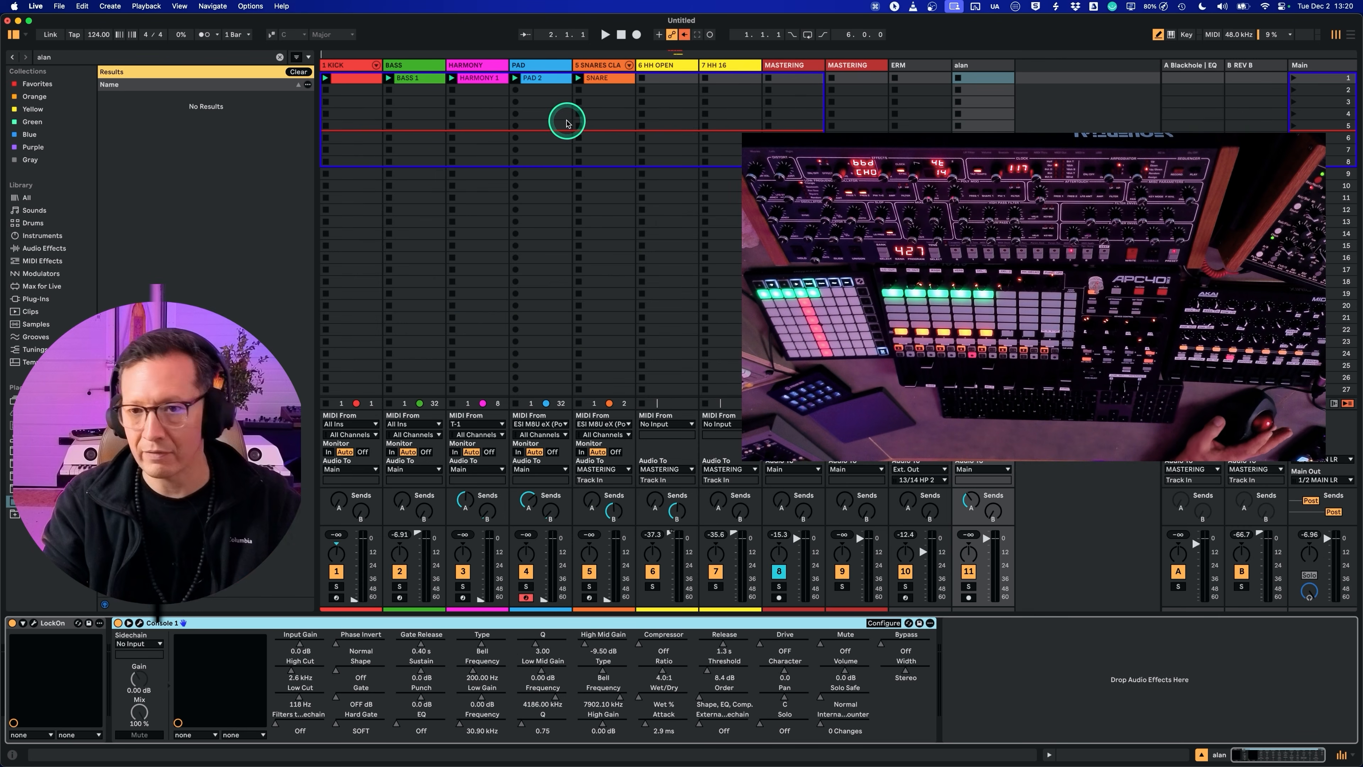
# Step: Activate the Alan Watts clip in the alan track's first slot and play it with the groove
pyautogui.click(981, 66)
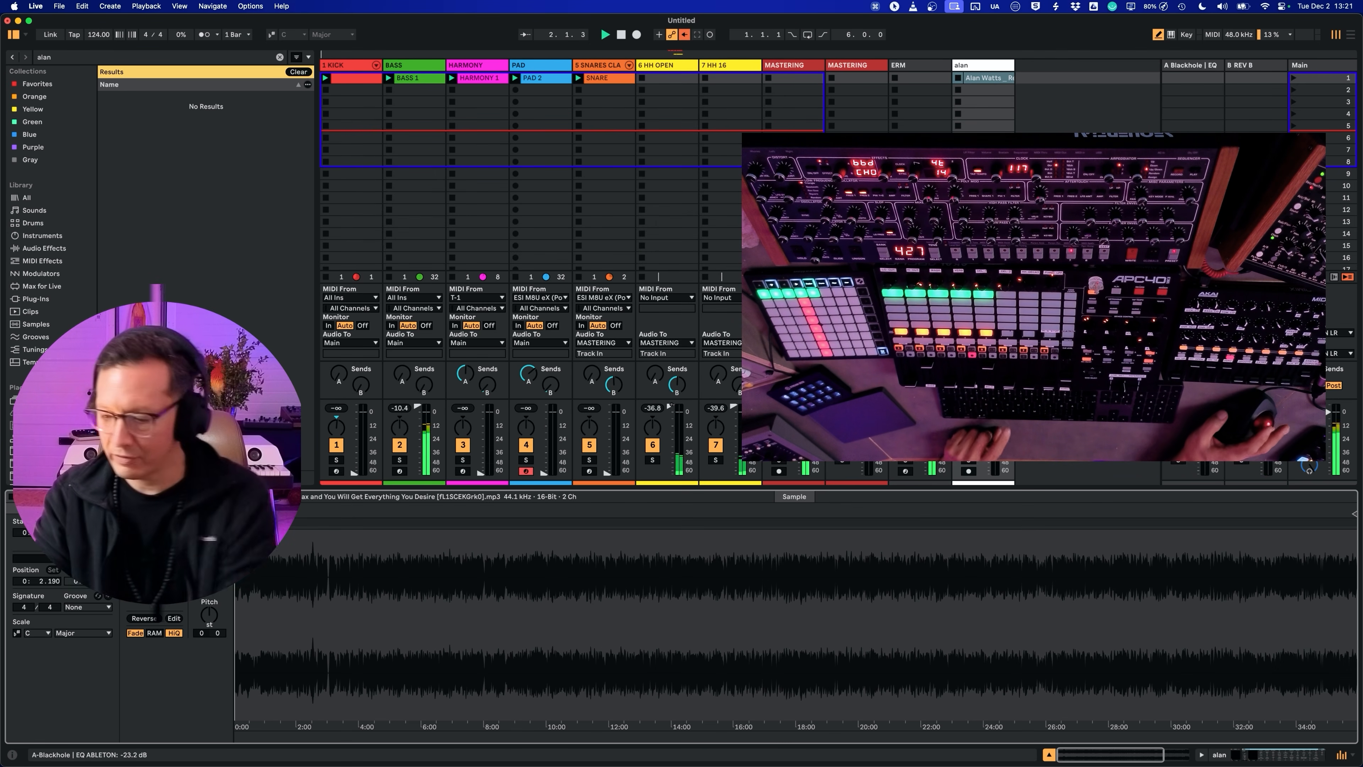
pyautogui.click(982, 85)
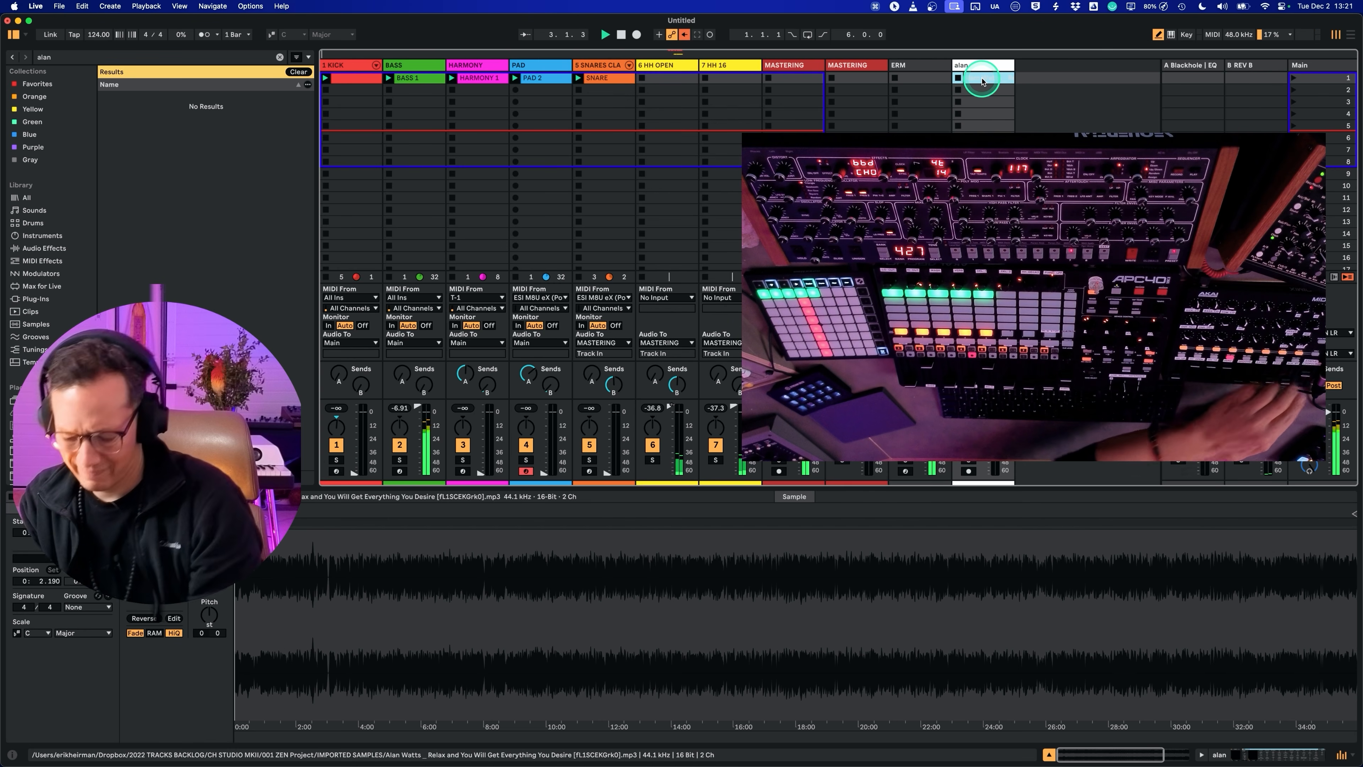
pyautogui.press('0')
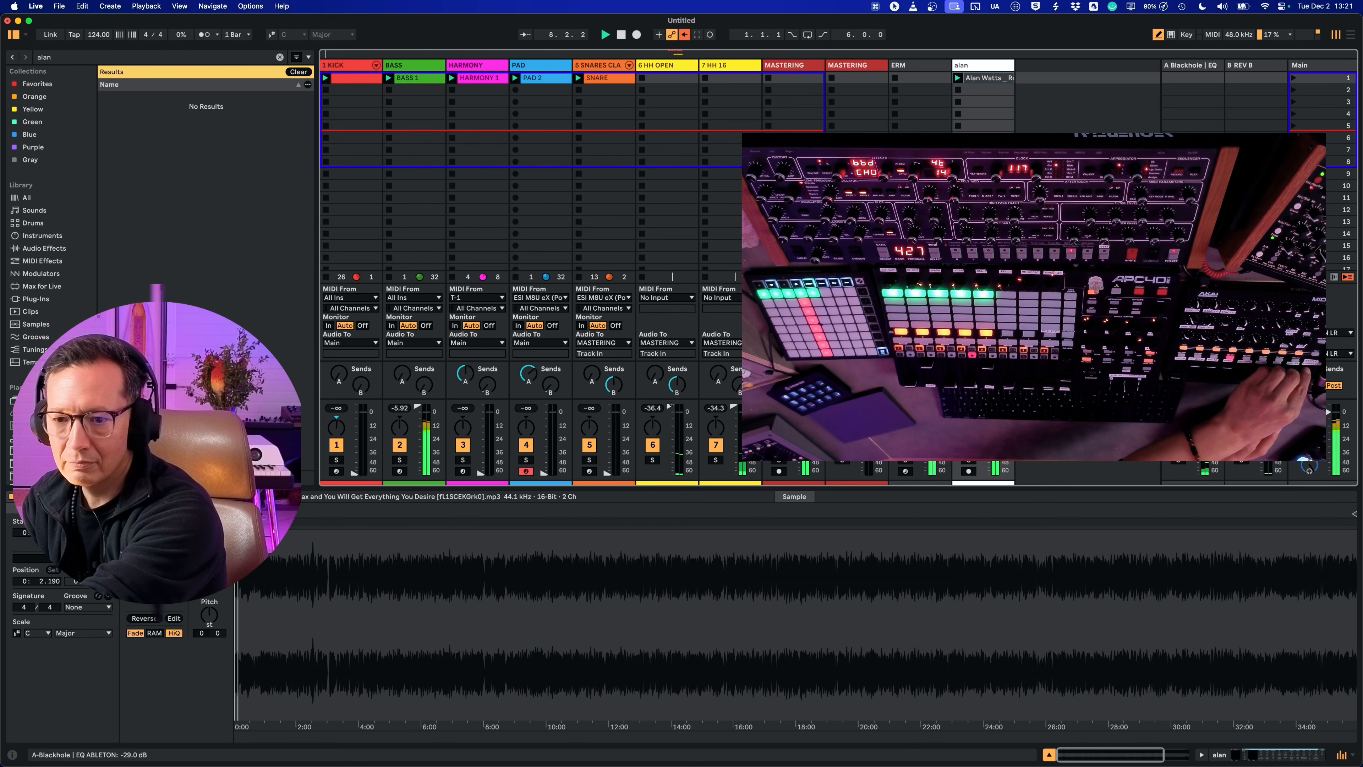
# Step: Search the browser for waves, insert H-Delay Stereo after Console 1 on the alan track, and play the groove with it
pyautogui.click(966, 67)
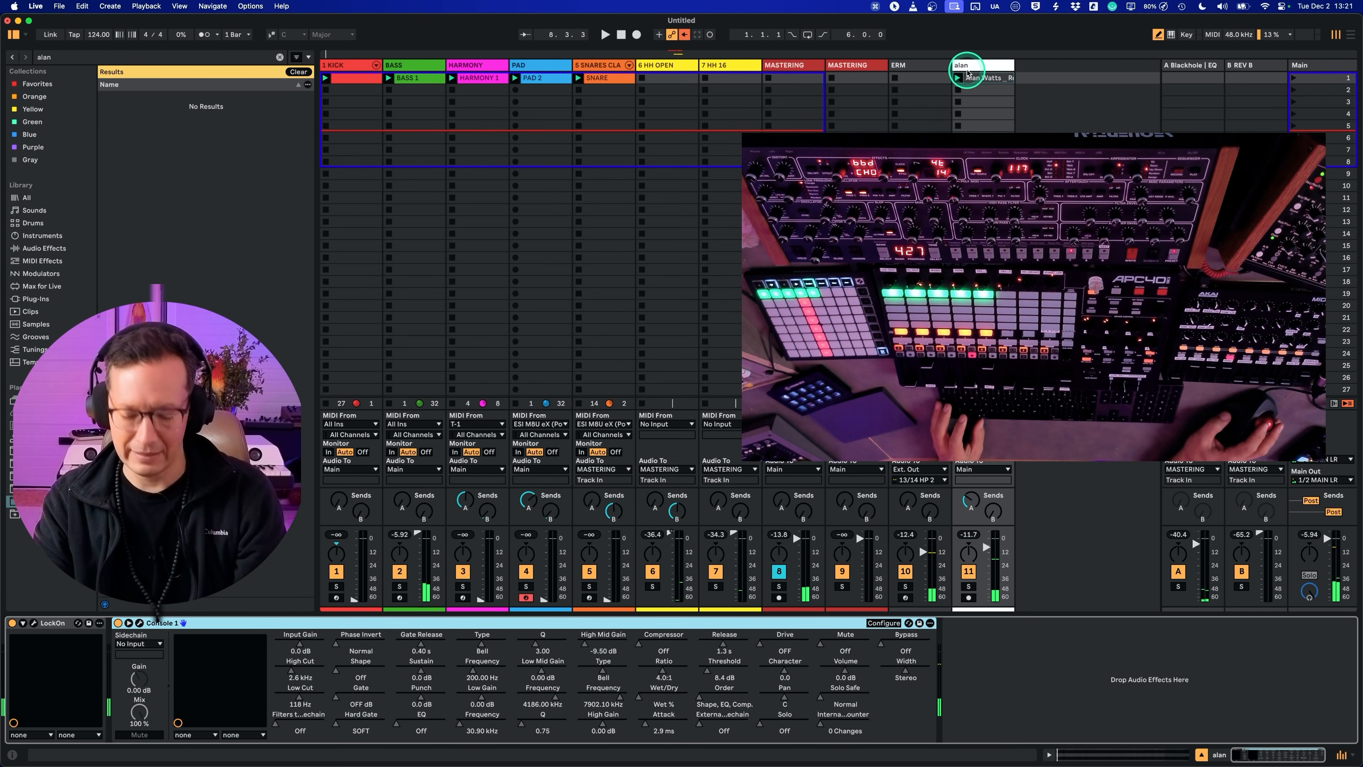
pyautogui.press('super+f')
pyautogui.press('BackSpace')
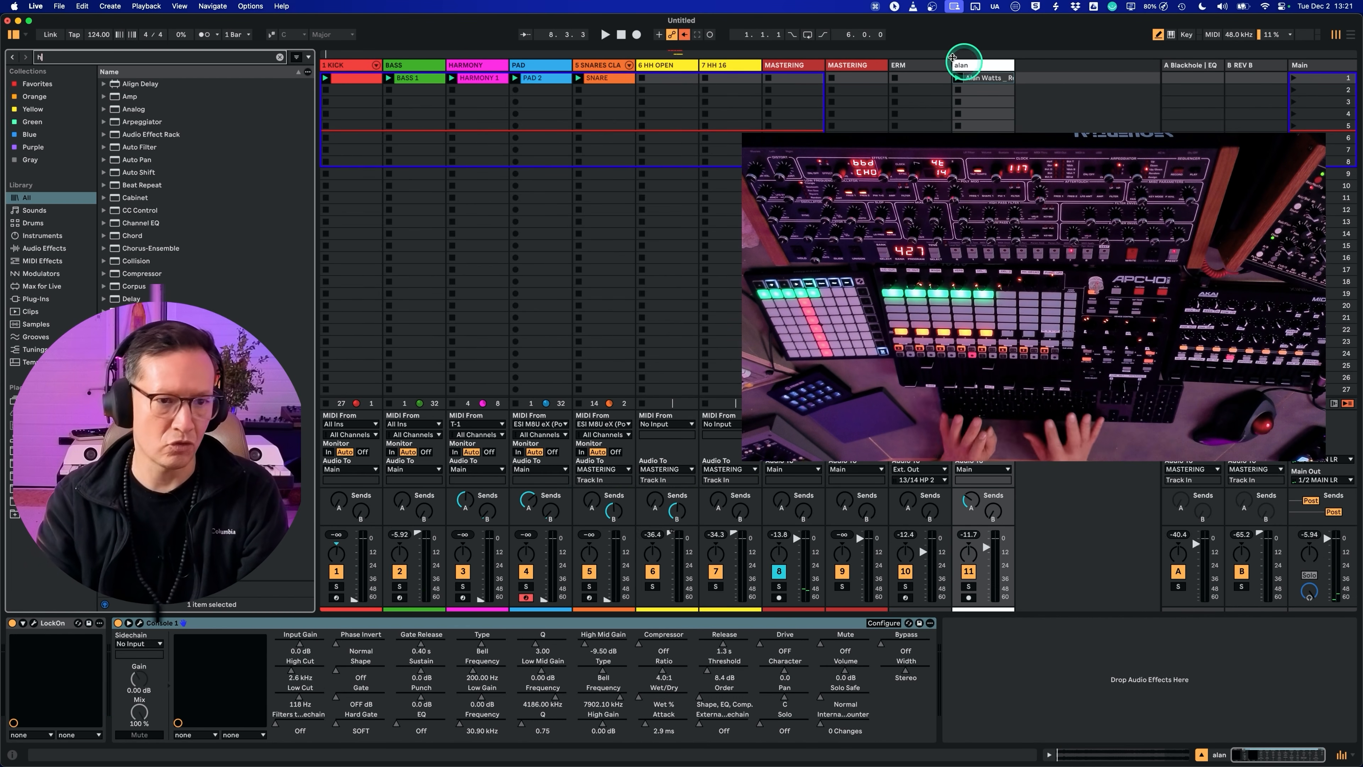
pyautogui.write('h')
pyautogui.write('aves')
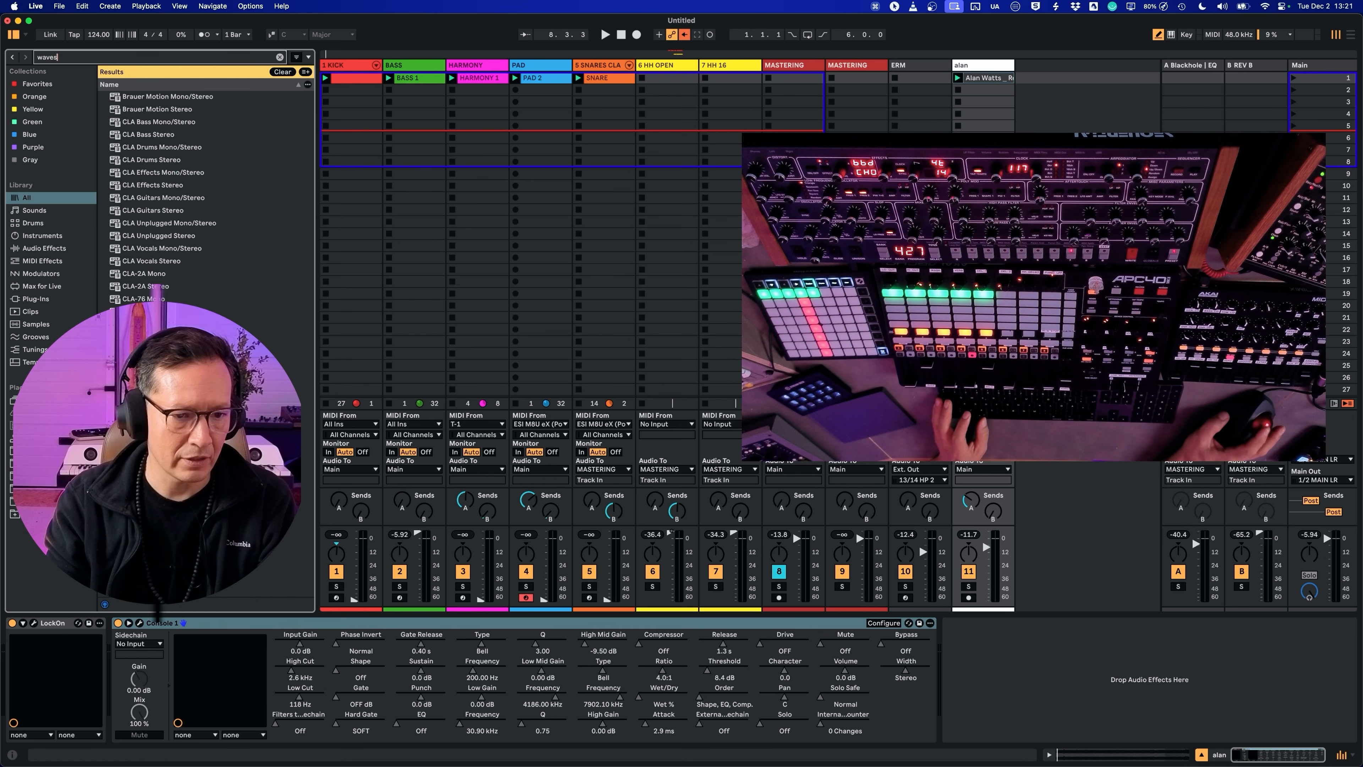
pyautogui.moveTo(177, 426); pyautogui.dragTo(1079, 231)
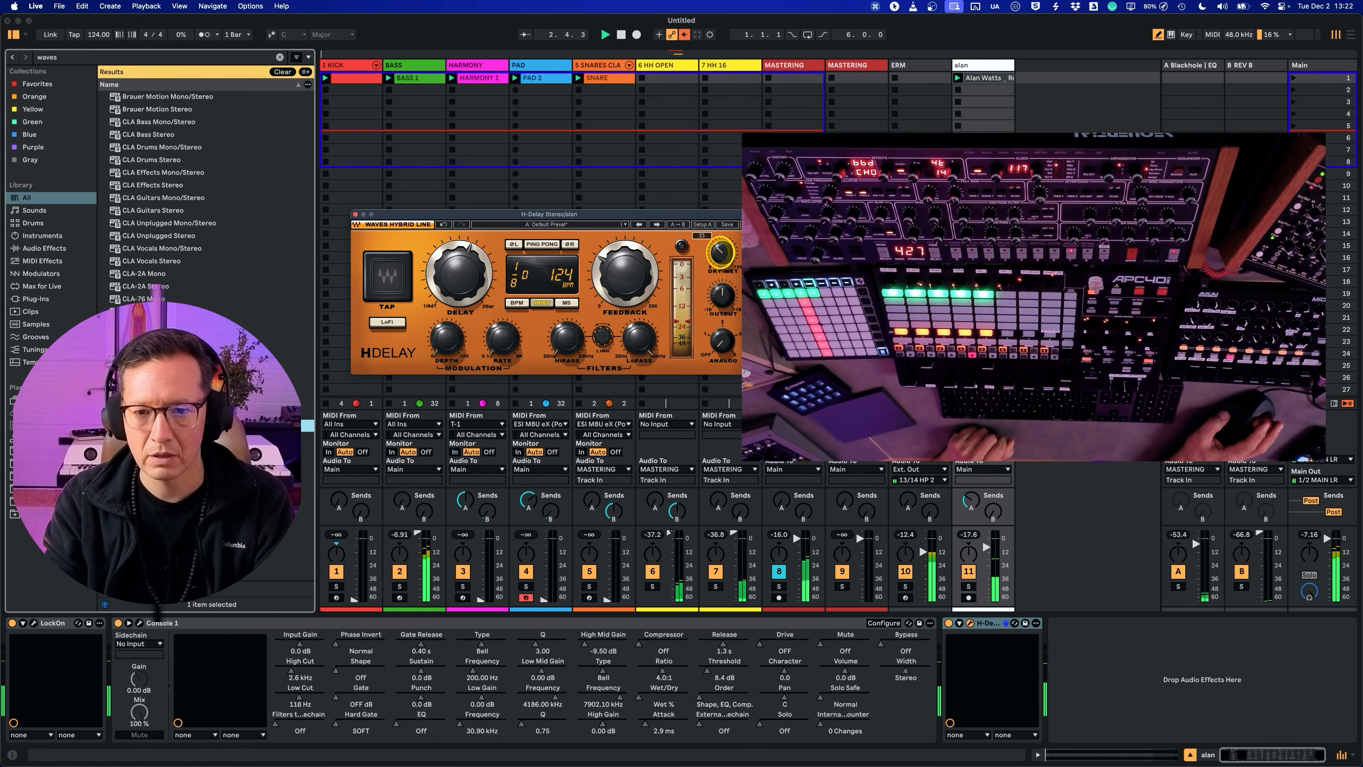
pyautogui.click(543, 245)
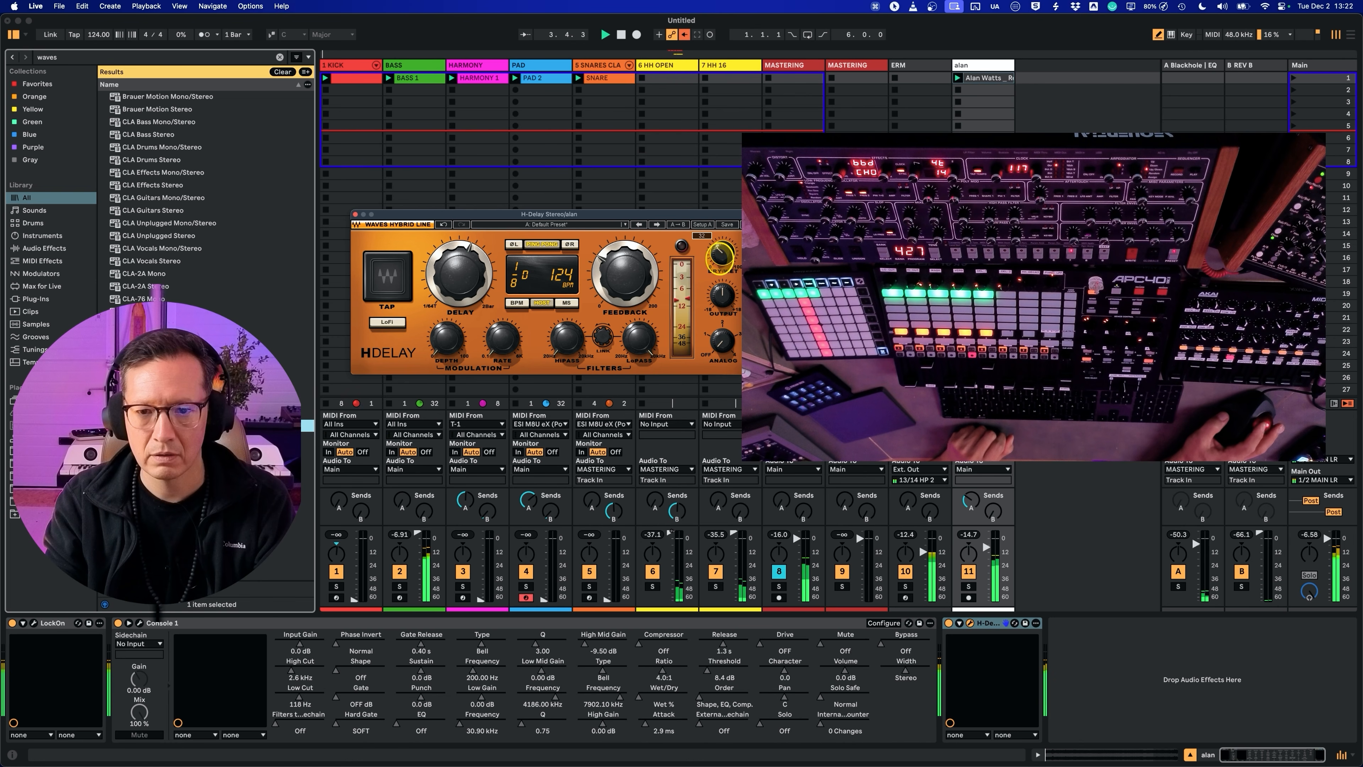
# Step: Lower the H-Delay's low-pass filter and raise the alan track's volume to 6.0 dB while the groove plays
pyautogui.moveTo(641, 338); pyautogui.dragTo(626, 443)
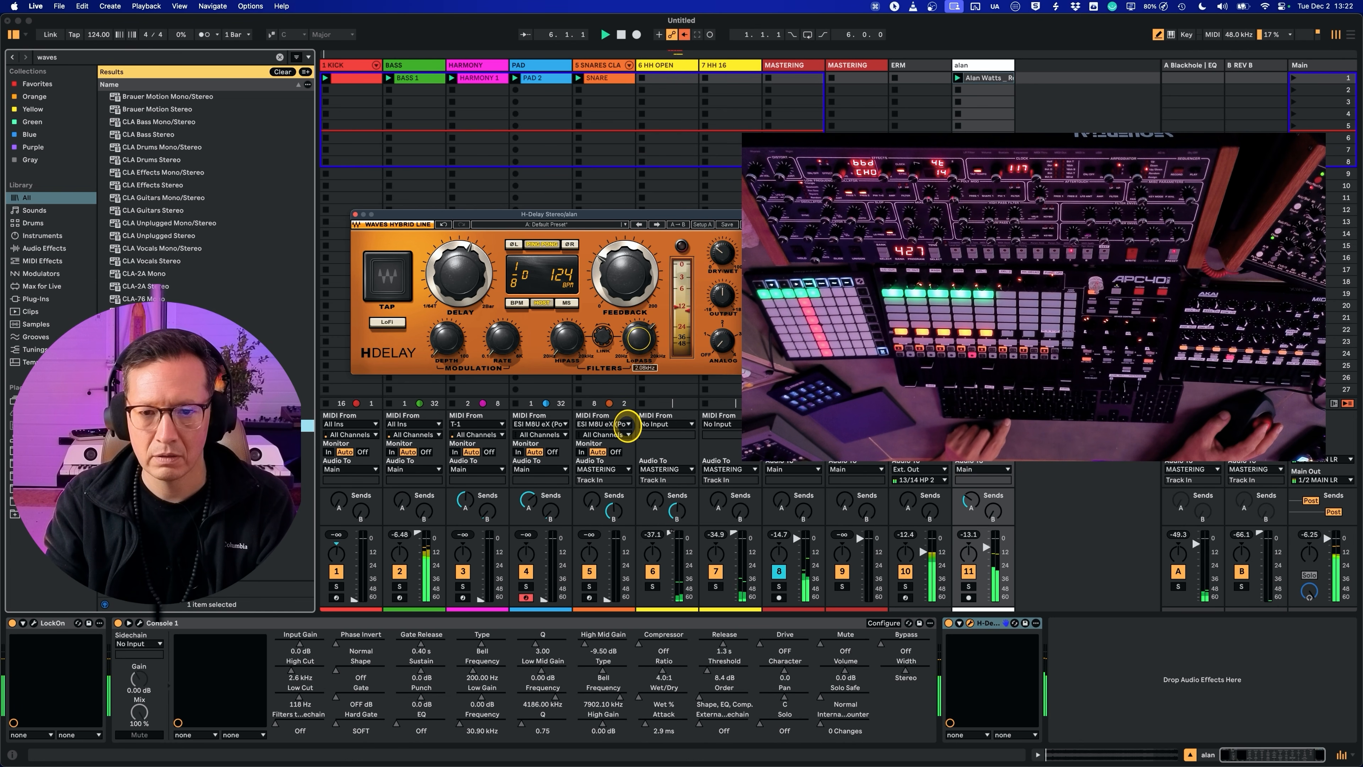
pyautogui.moveTo(987, 549); pyautogui.dragTo(986, 532)
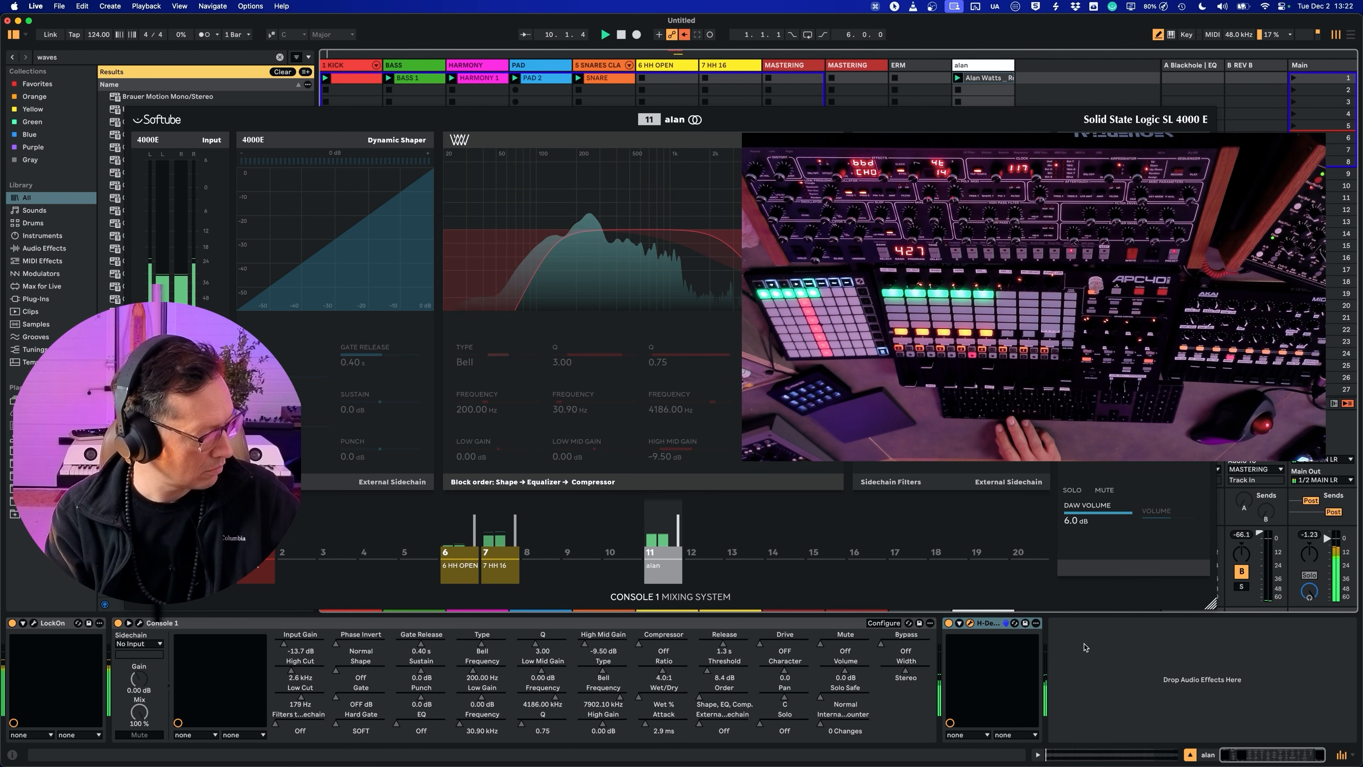
pyautogui.click(1291, 551)
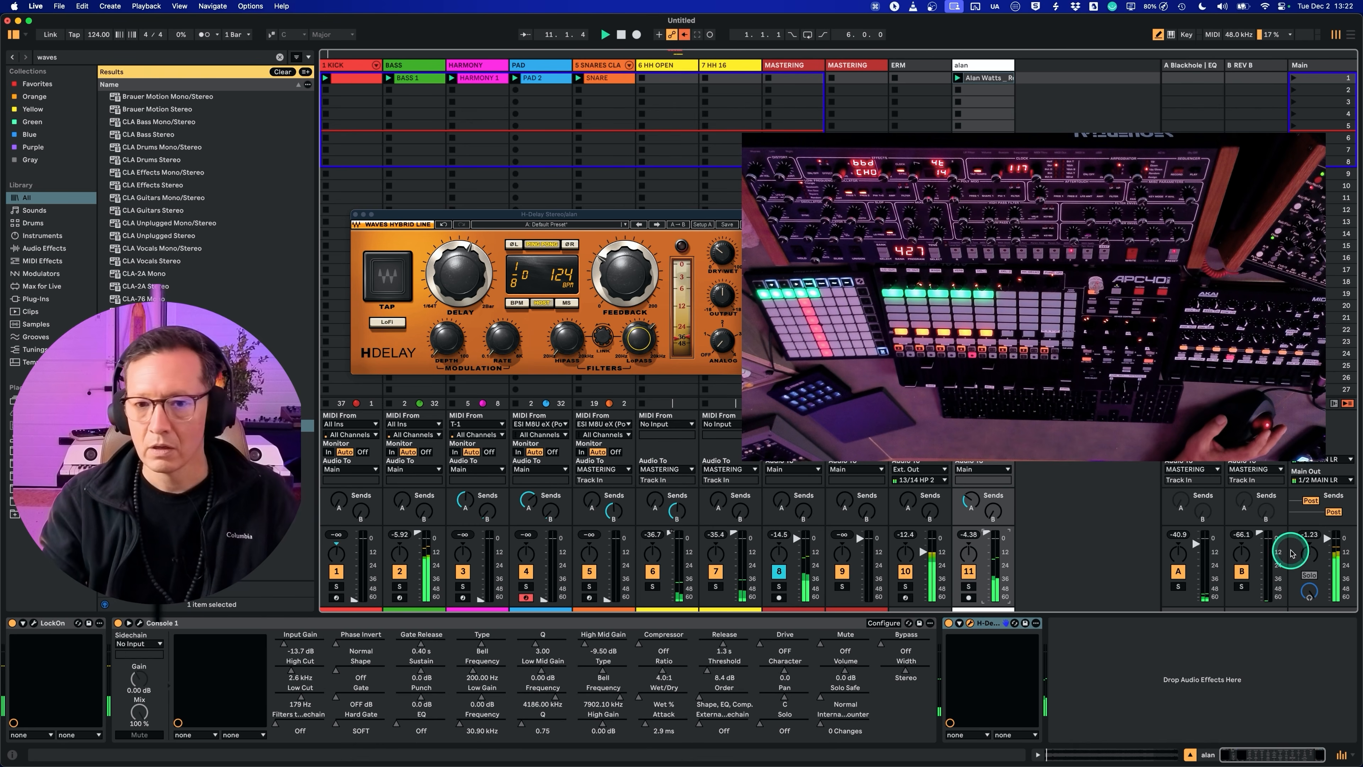
# Step: Adjust the H-Delay's dry/wet mix and reduce its feedback
pyautogui.moveTo(723, 252); pyautogui.dragTo(723, 253)
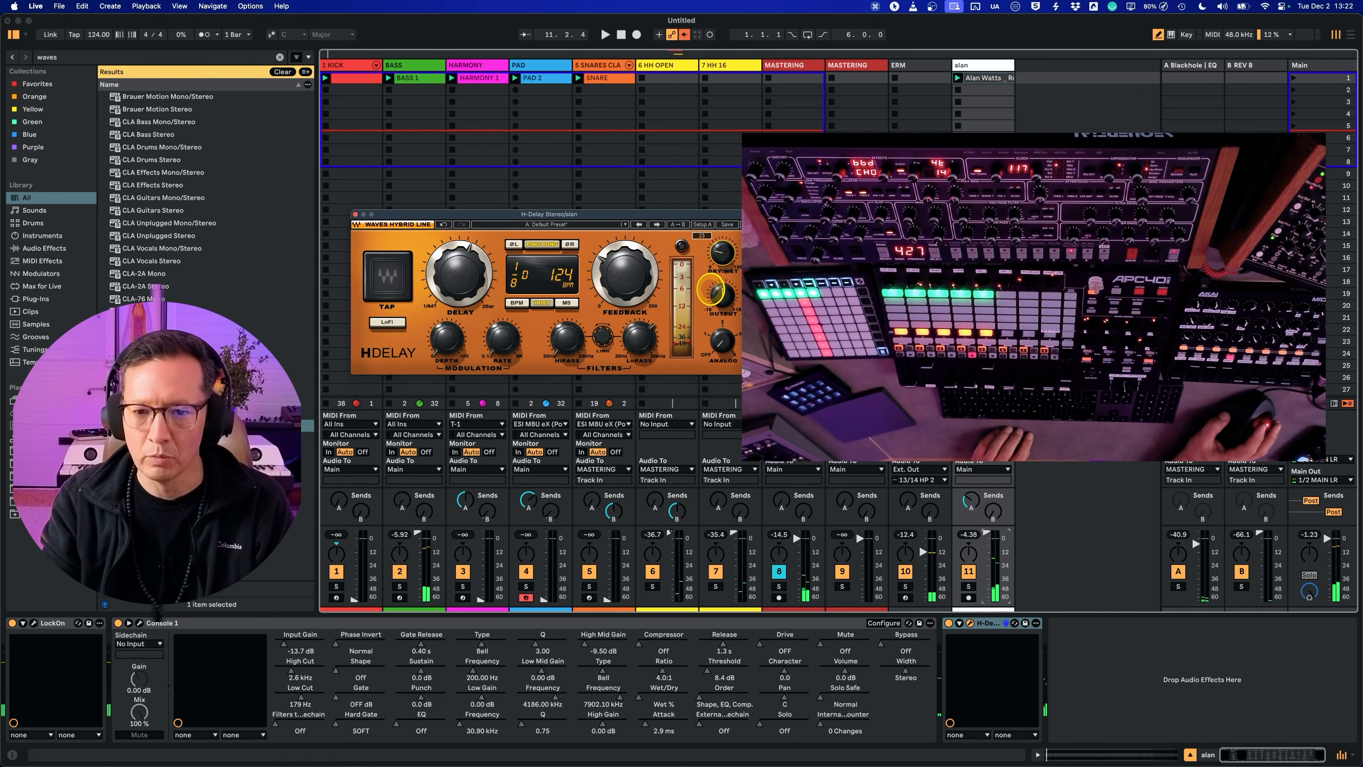
pyautogui.click(607, 262)
pyautogui.moveTo(607, 262); pyautogui.dragTo(608, 281)
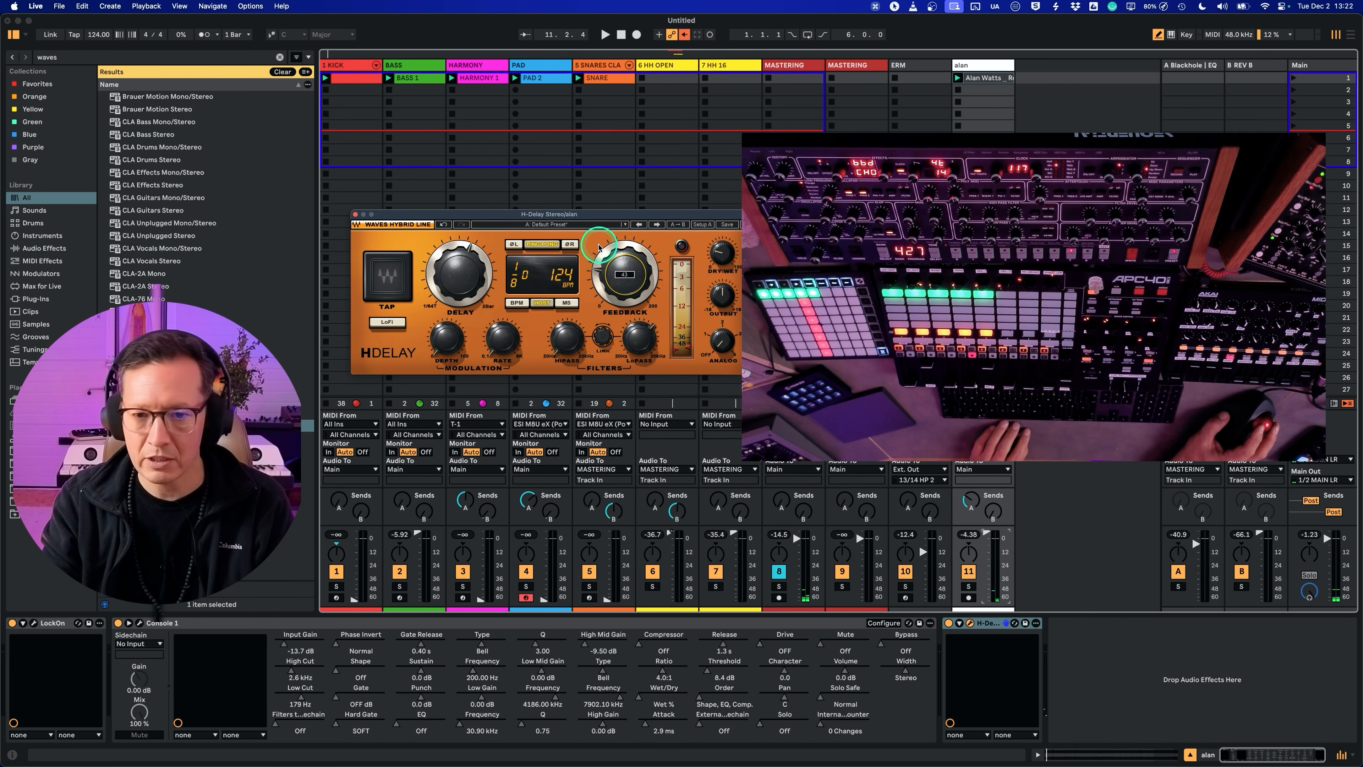
# Step: Play the groove while lowering the H-Delay's low-pass and raising its high-pass filter, and close the delay window
pyautogui.press('space')
pyautogui.click(641, 340)
pyautogui.moveTo(644, 365); pyautogui.dragTo(643, 377)
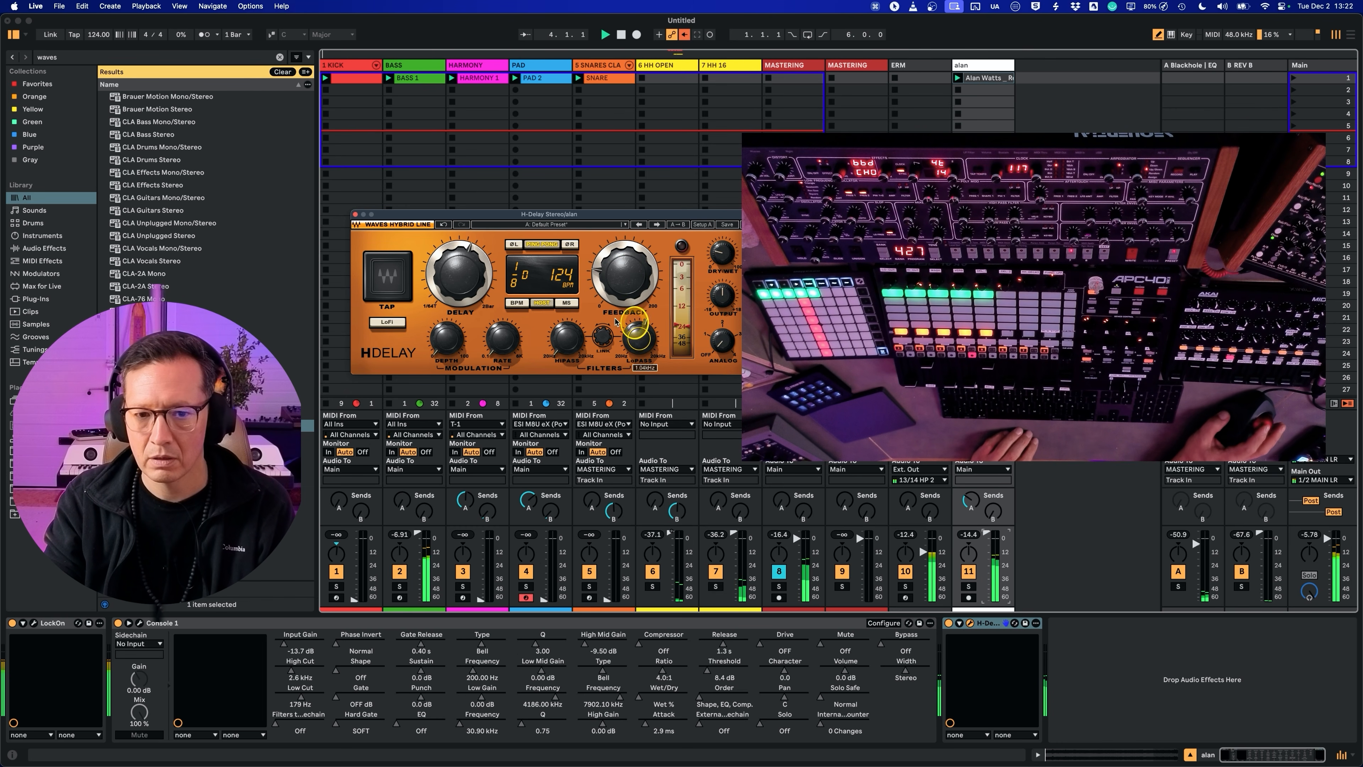
pyautogui.moveTo(561, 310); pyautogui.dragTo(561, 281)
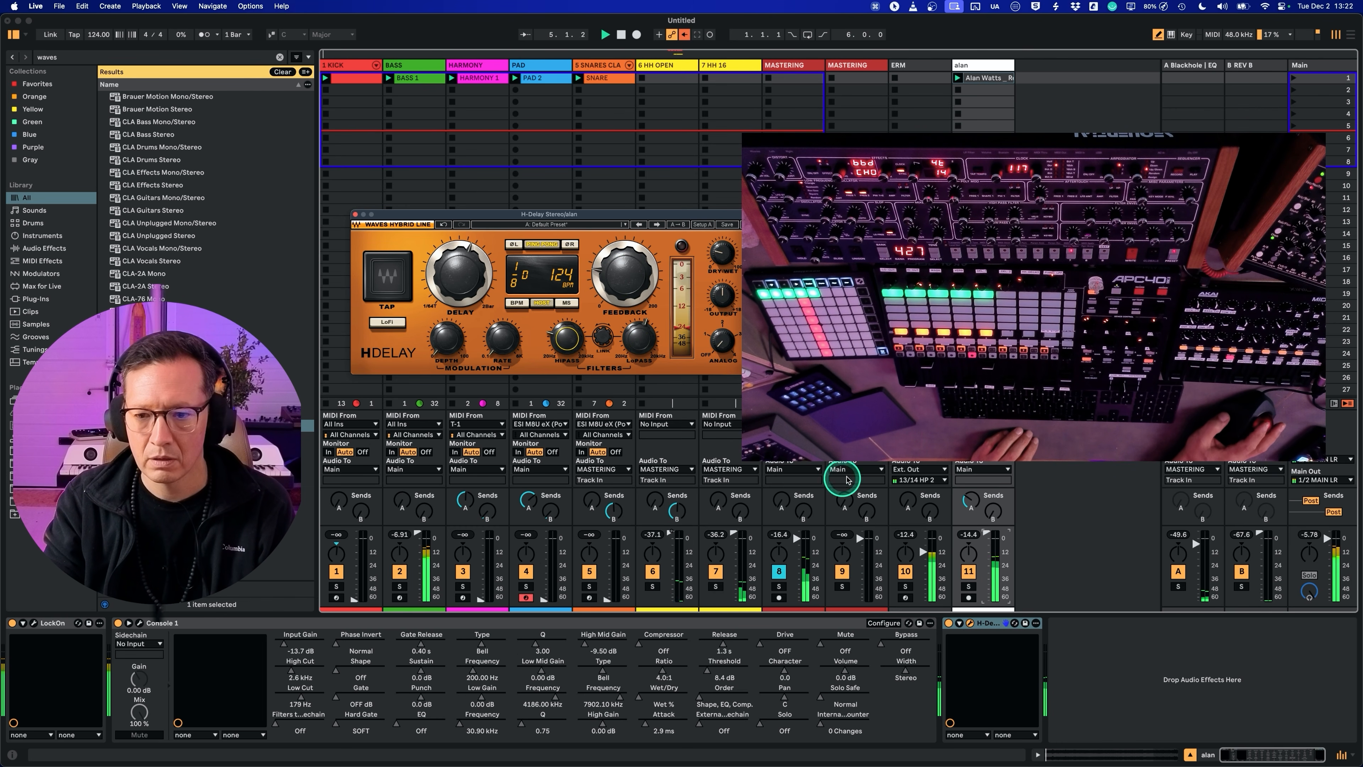
pyautogui.click(969, 502)
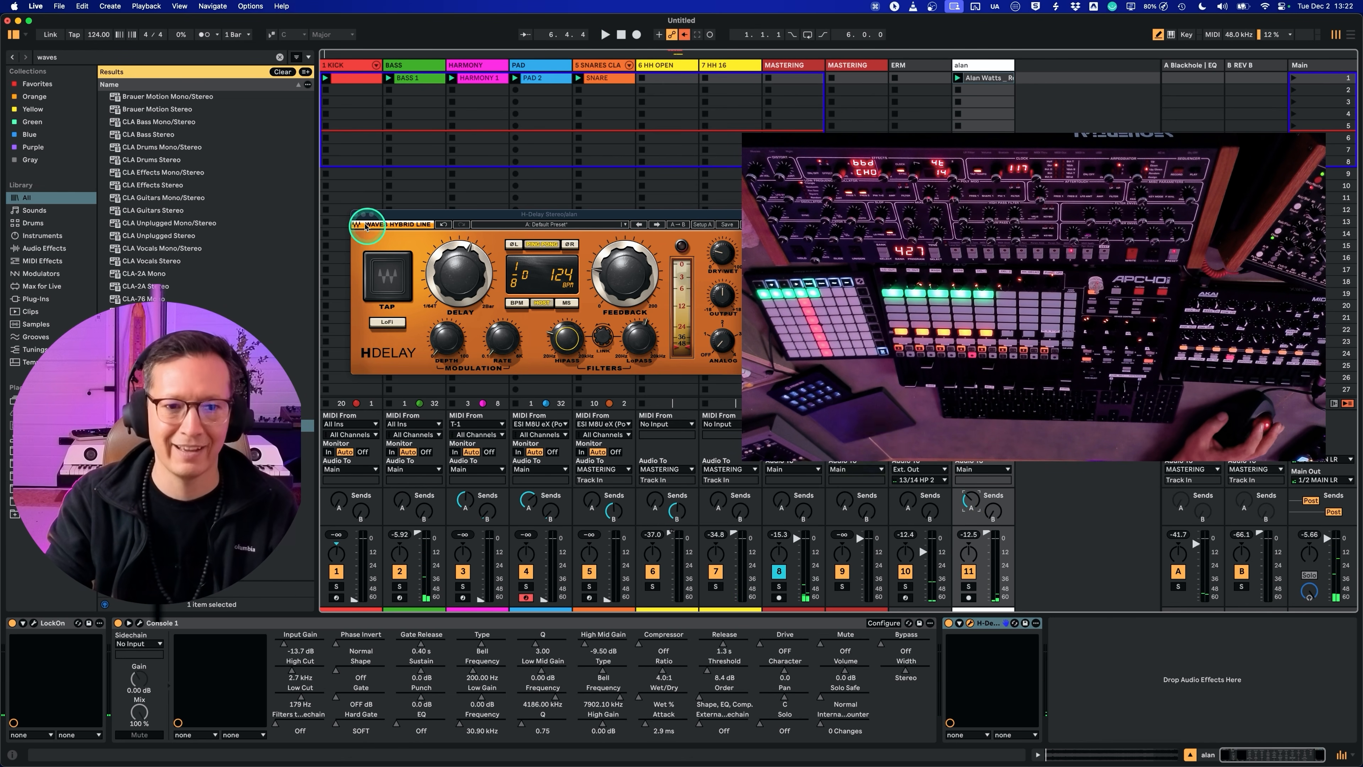
pyautogui.click(354, 215)
pyautogui.press('Return')
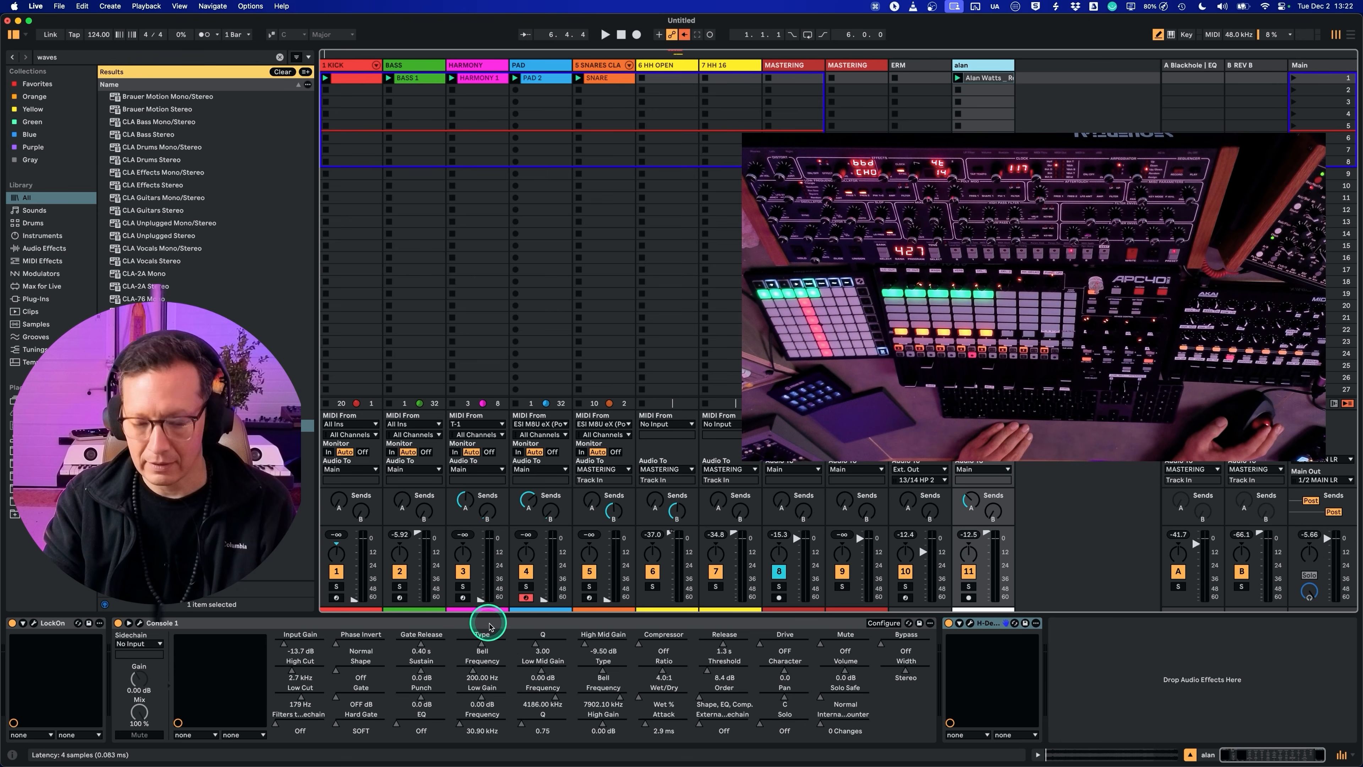
# Step: MIDI-map the High Cut of Console 1 on the alan track to CC 74 on the hardware controller
pyautogui.press('super+m')
pyautogui.click(292, 676)
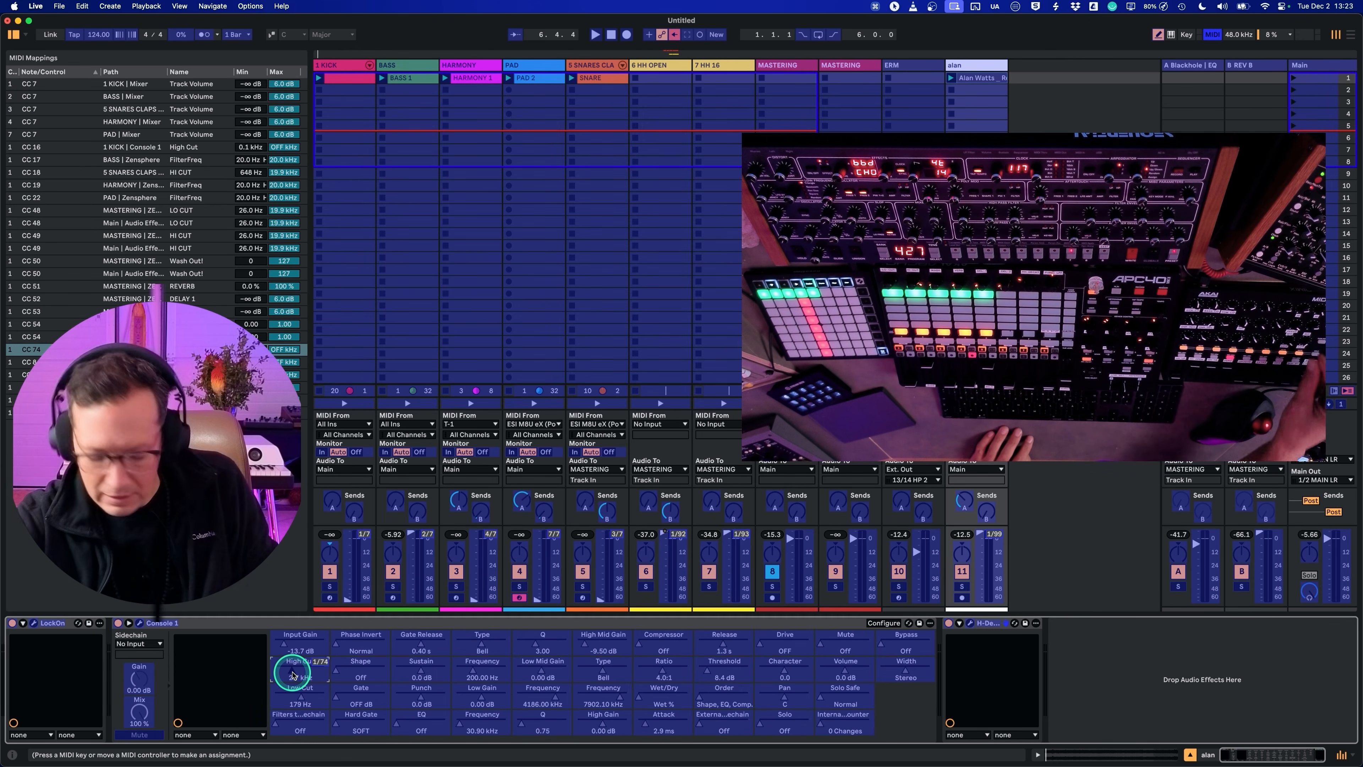
pyautogui.press('super+m')
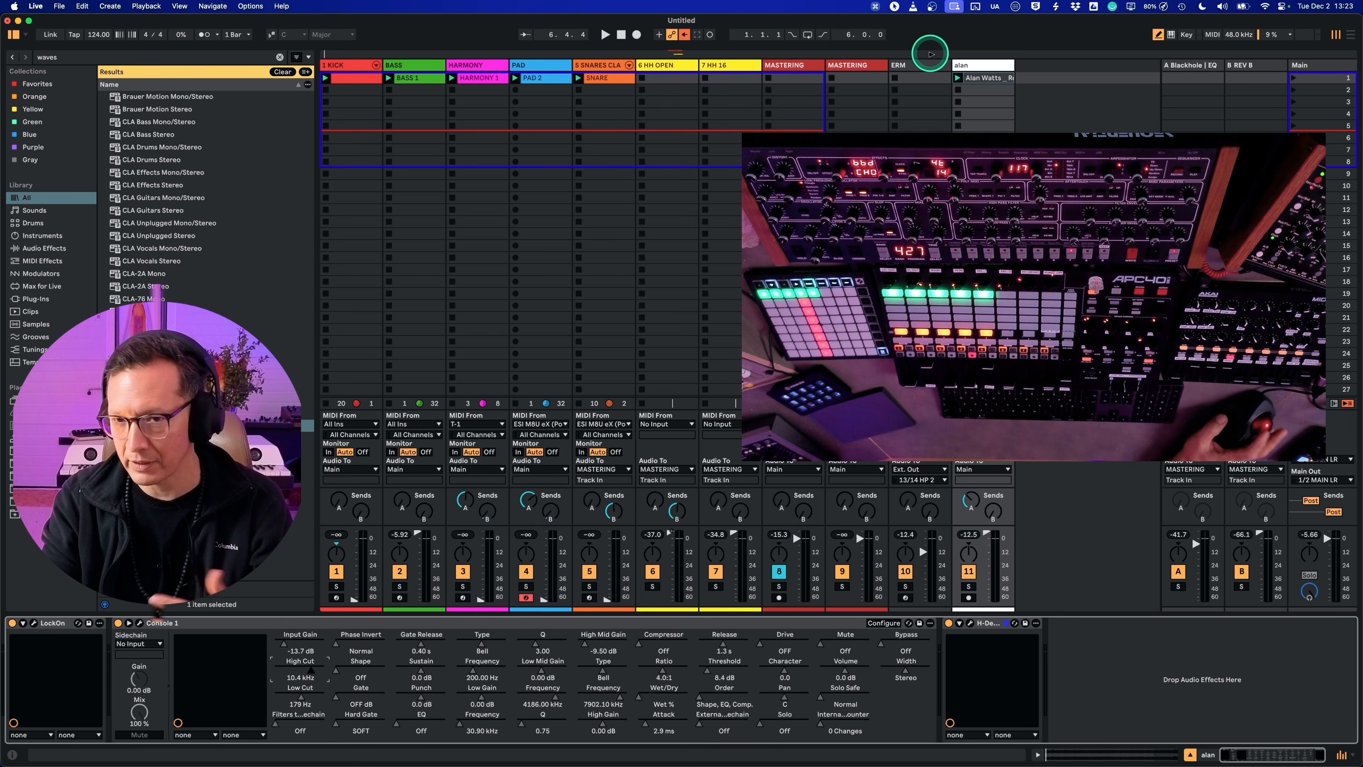
pyautogui.rightClick(983, 79)
pyautogui.press('Escape')
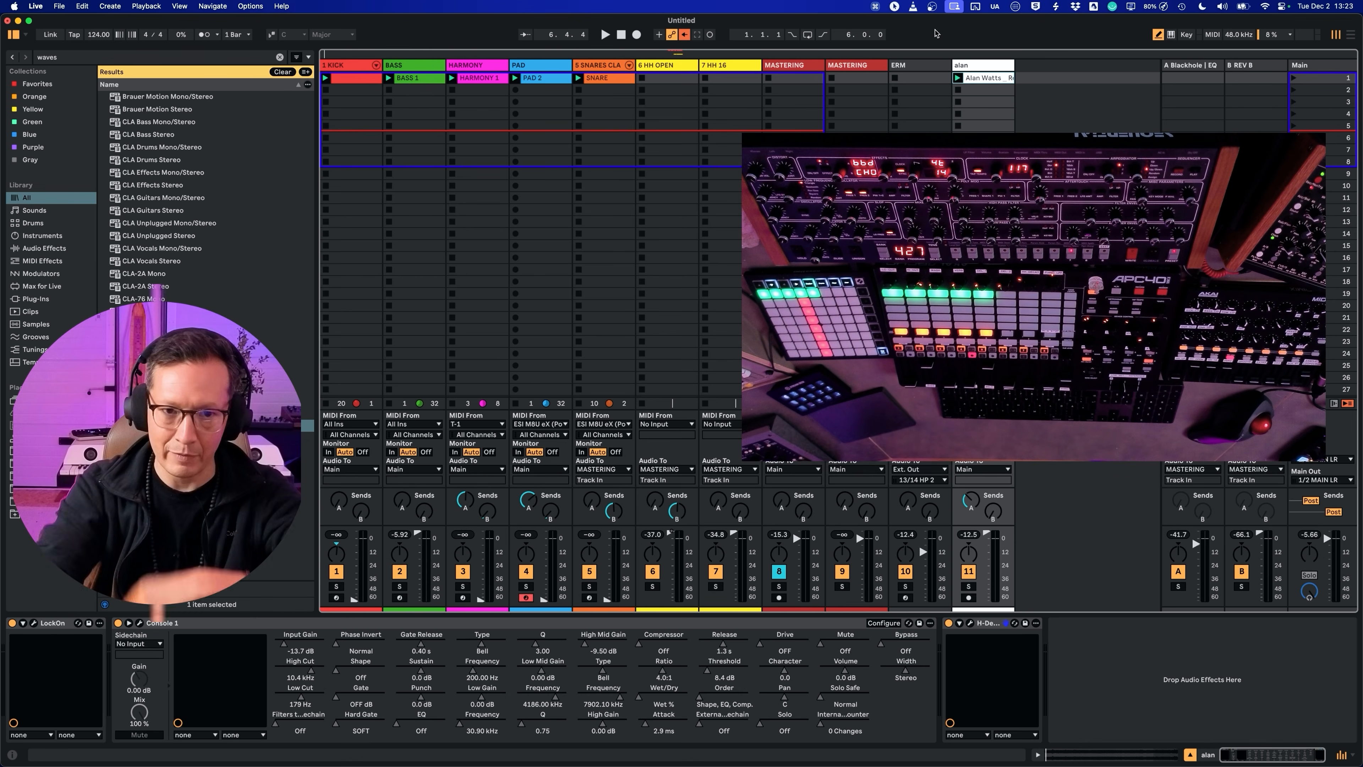
pyautogui.moveTo(3, 8)
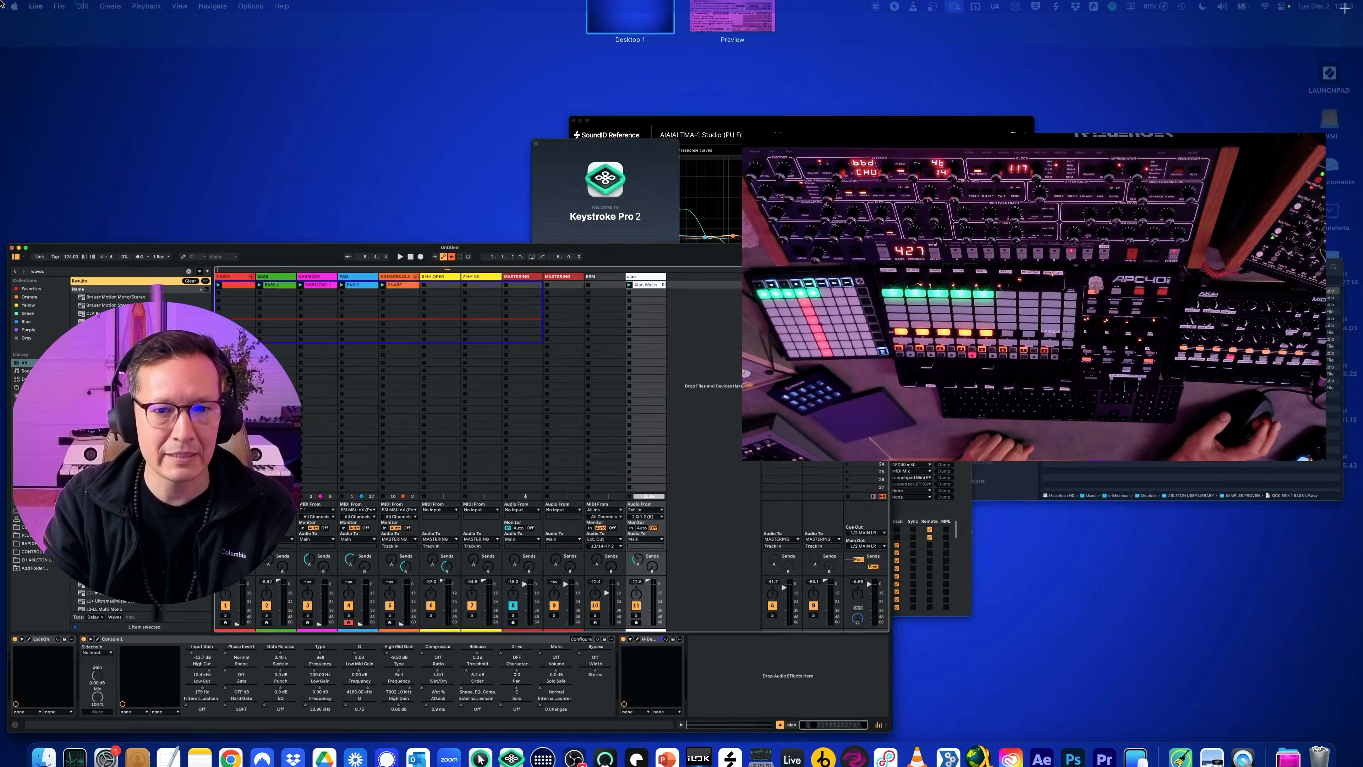
pyautogui.click(649, 98)
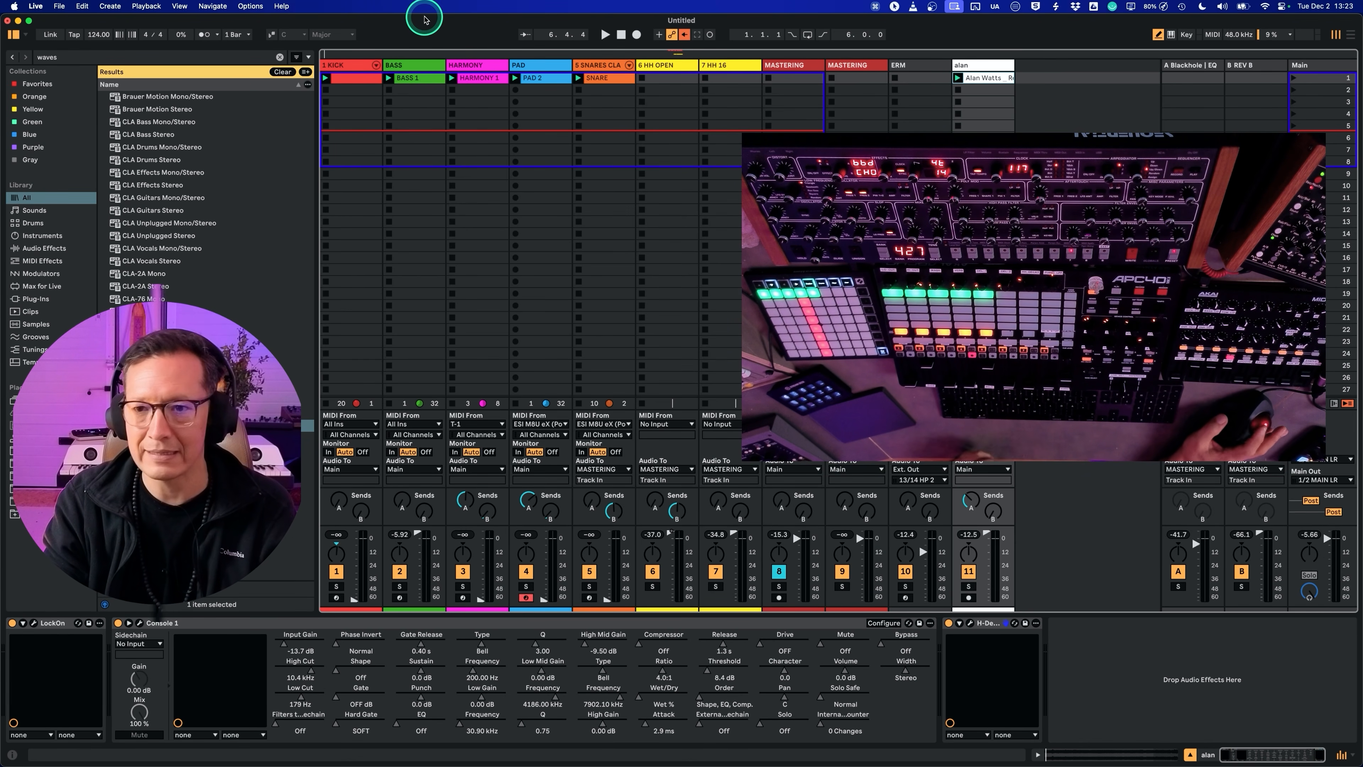
# Step: Extend the loop in Arrangement View to 384 bars from bar 1 and start arrangement recording
pyautogui.press('Tab')
pyautogui.moveTo(378, 77); pyautogui.dragTo(1261, 101)
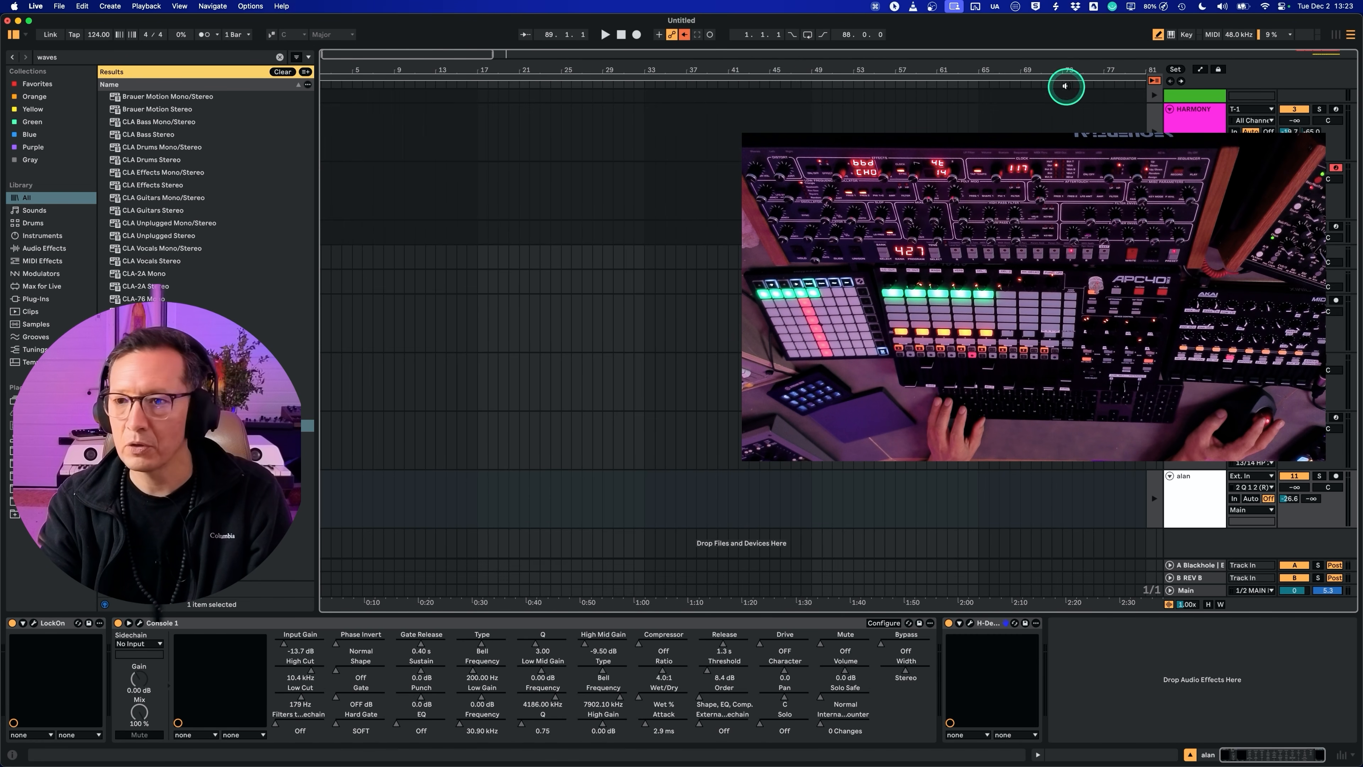
pyautogui.moveTo(736, 66); pyautogui.dragTo(740, 60)
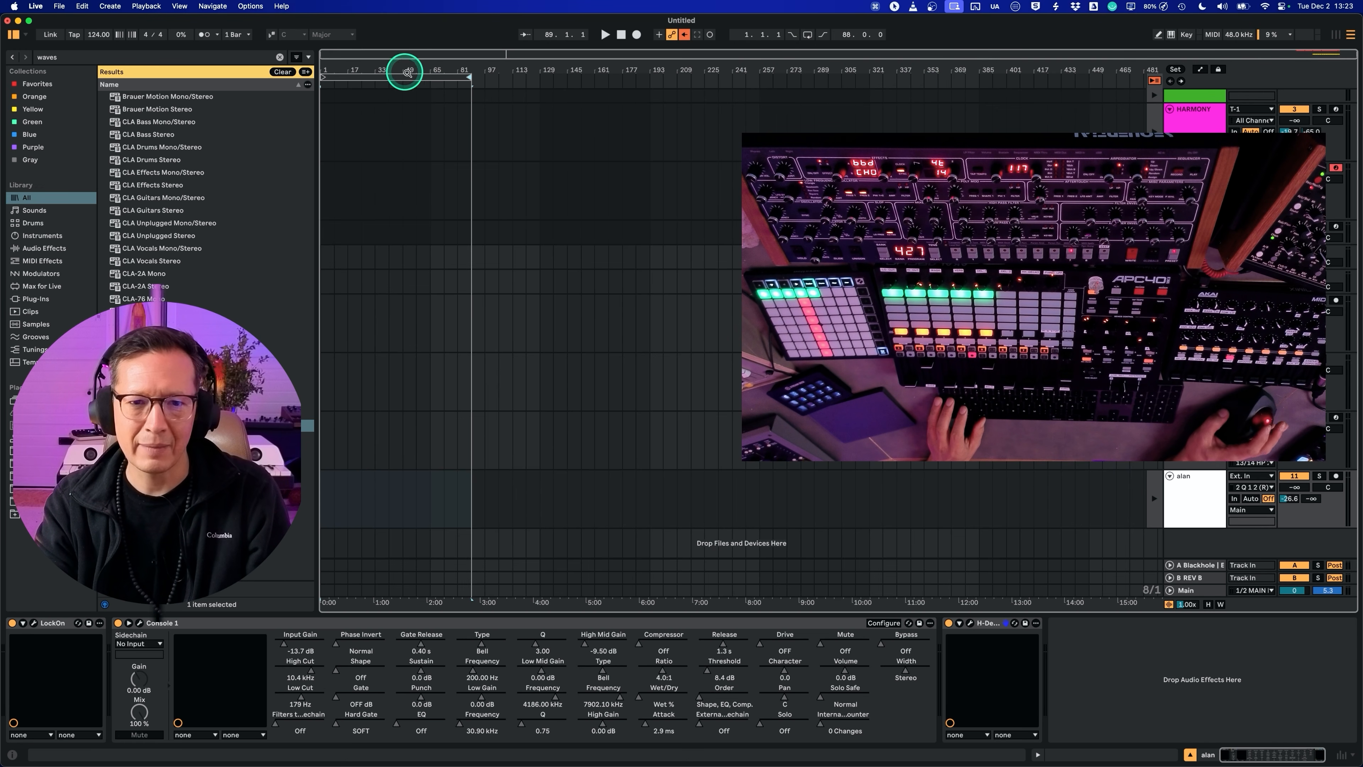
pyautogui.moveTo(469, 77); pyautogui.dragTo(976, 80)
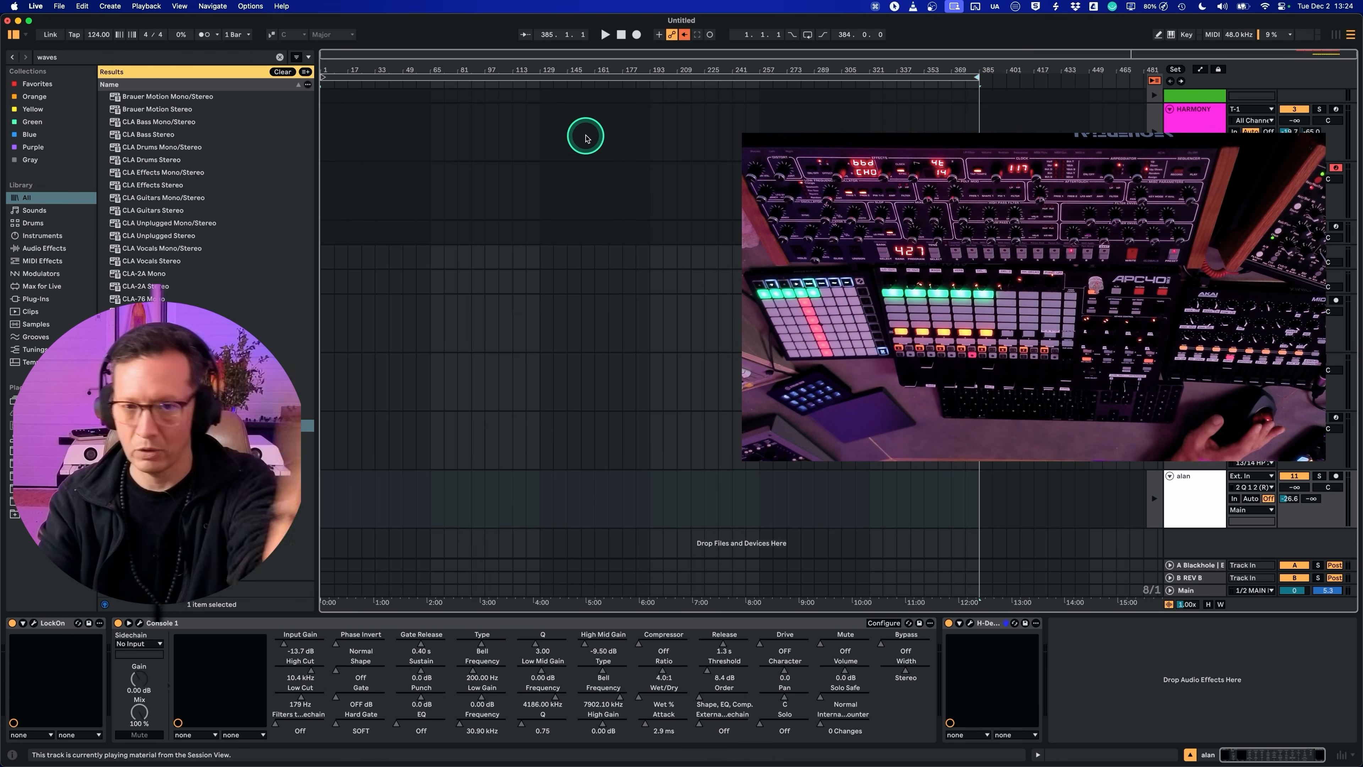
pyautogui.click(571, 76)
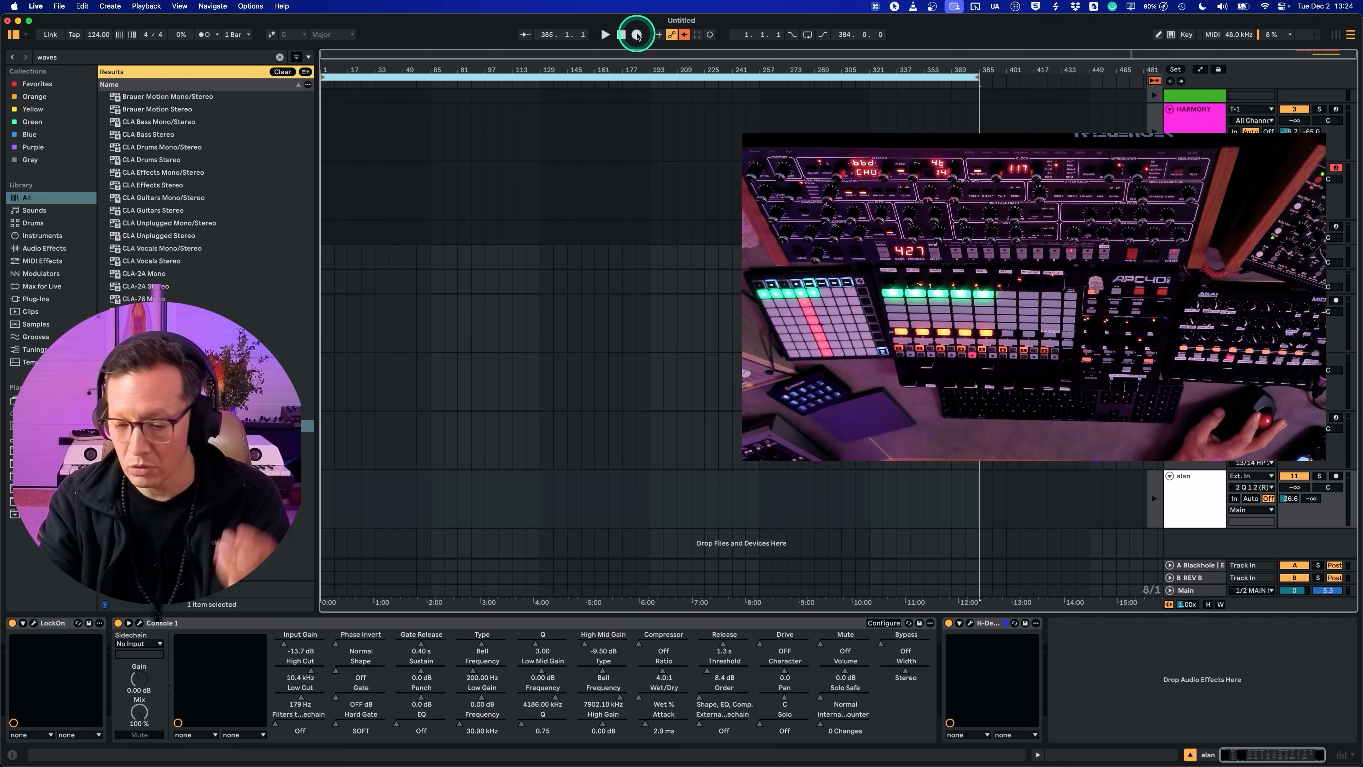
pyautogui.click(634, 35)
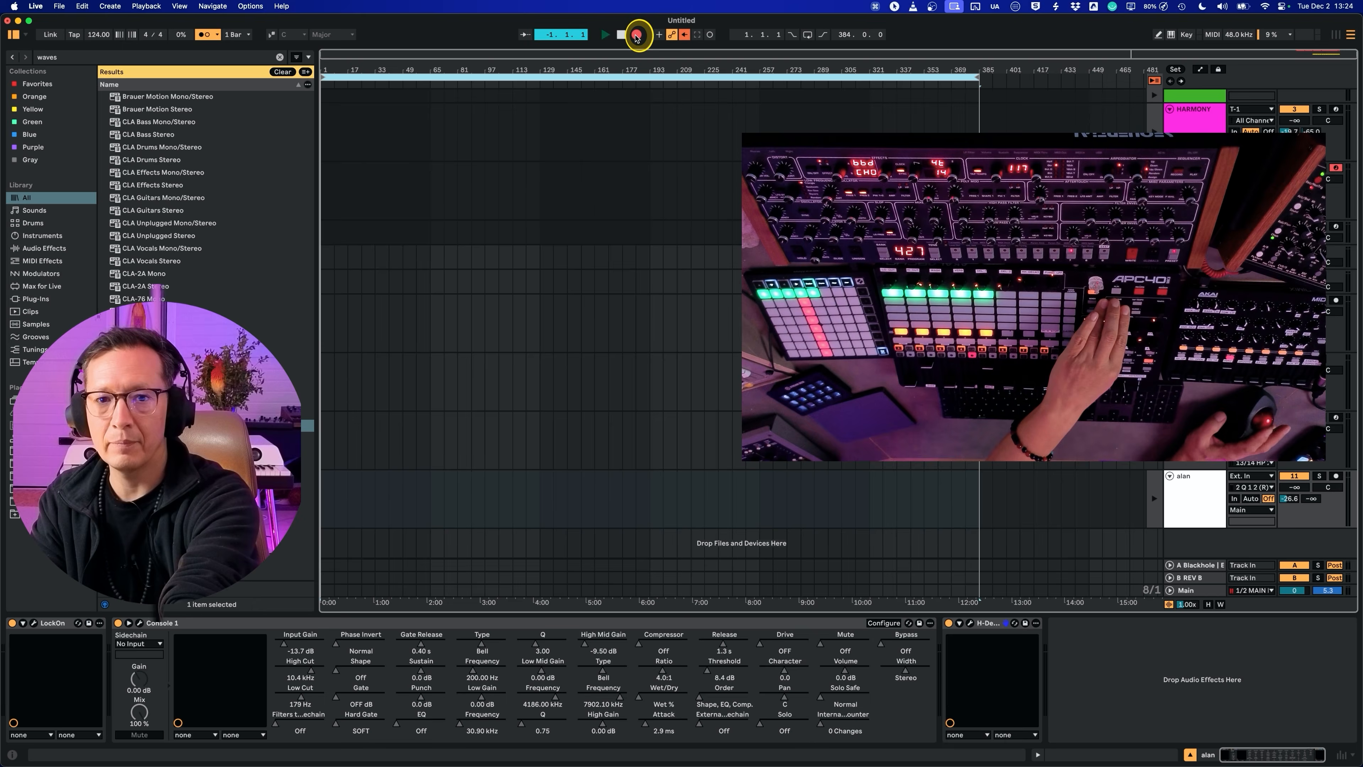